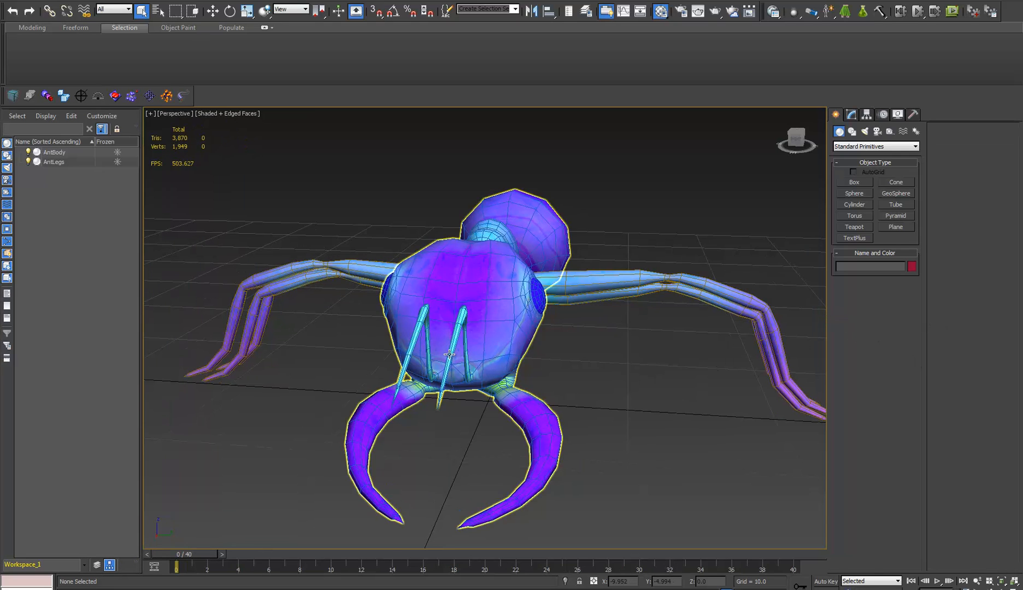
Step: Examine the ant model's head, mandibles, body and legs from the front, side and above
{"action": "middle_click_drag", "start_coordinate": [453, 350], "coordinate": [463, 257], "text": "alt"}
{"action": "middle_click_drag", "start_coordinate": [408, 293], "coordinate": [383, 376], "text": "alt"}
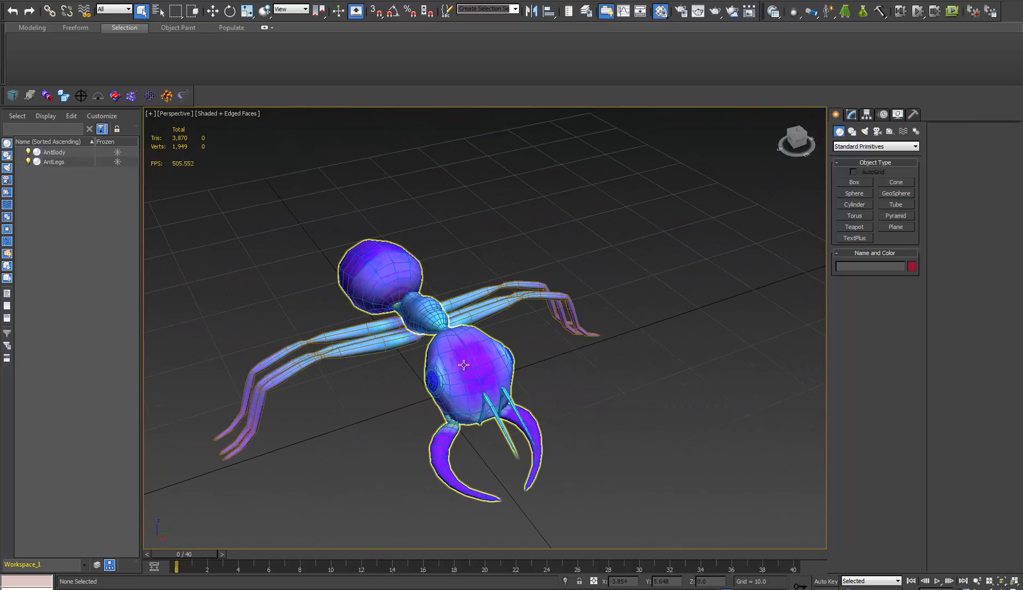
{"action": "middle_click_drag", "start_coordinate": [503, 393], "coordinate": [393, 371], "text": "alt"}
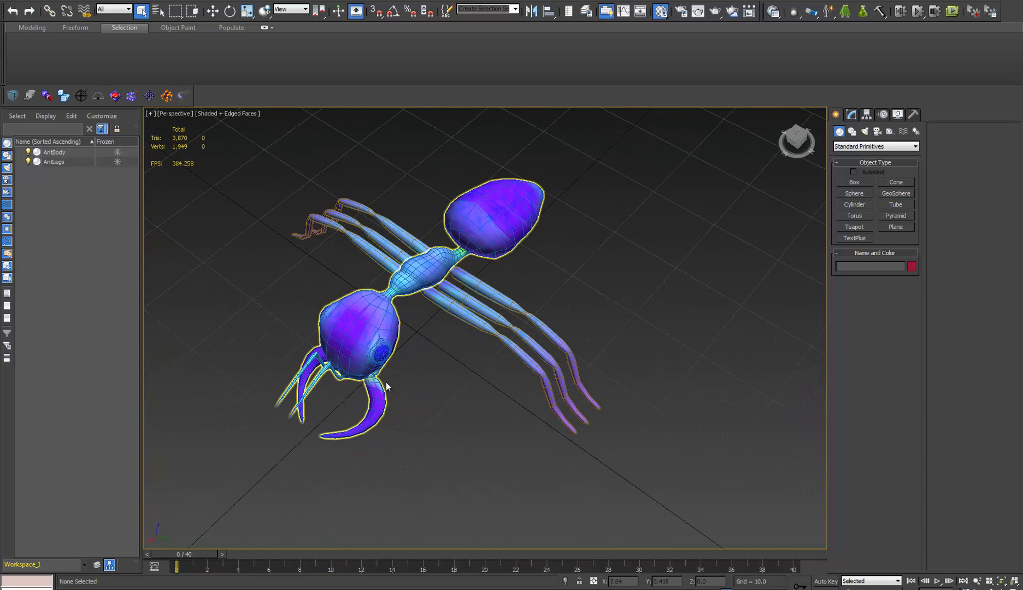
{"action": "middle_click_drag", "start_coordinate": [494, 288], "coordinate": [368, 283], "text": "alt"}
{"action": "scroll", "coordinate": [369, 284], "scroll_direction": "up", "scroll_amount": 5}
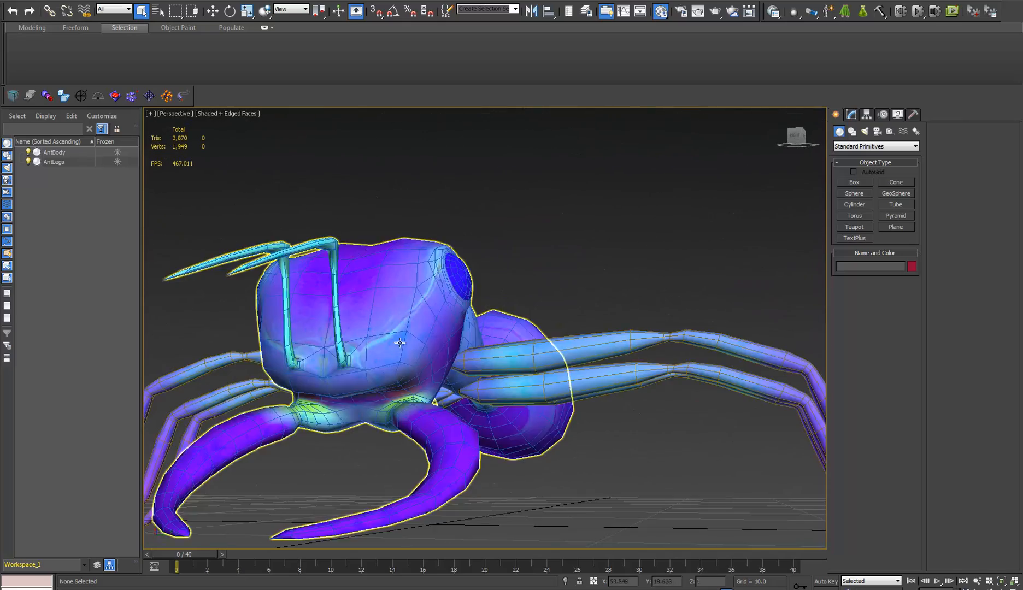
{"action": "middle_click_drag", "start_coordinate": [400, 342], "coordinate": [463, 316], "text": "alt"}
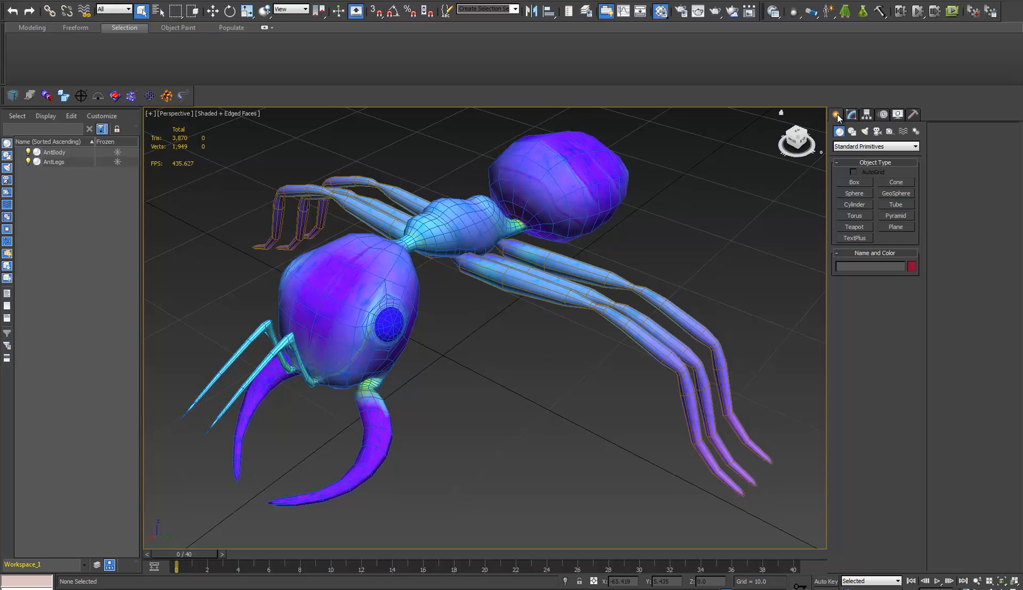
Step: Start creating a CATParent from the CAT Objects helpers with the Spider preset rig chosen
{"action": "left_click", "coordinate": [853, 148]}
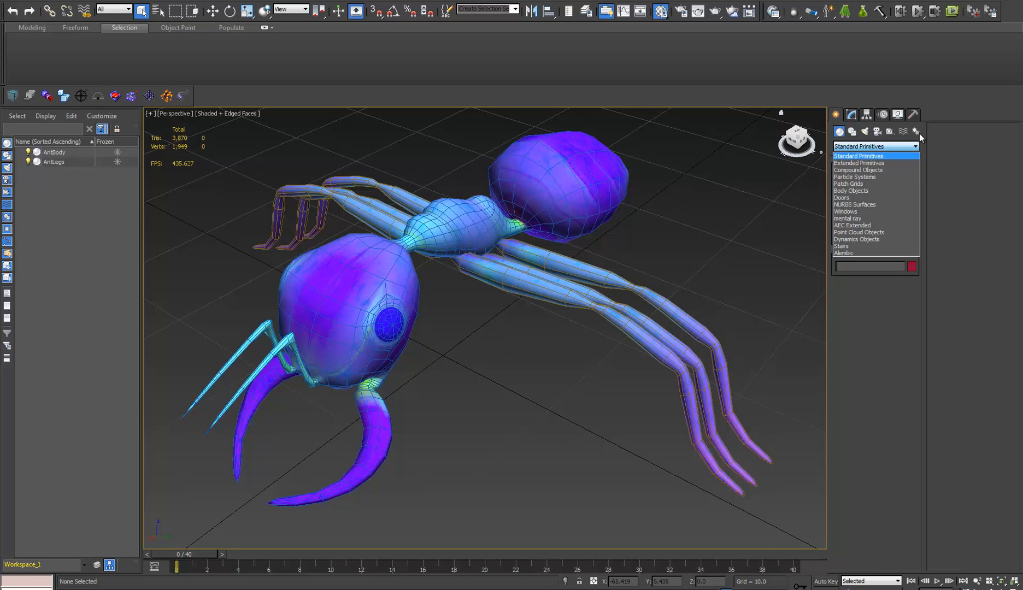
{"action": "left_click", "coordinate": [915, 132]}
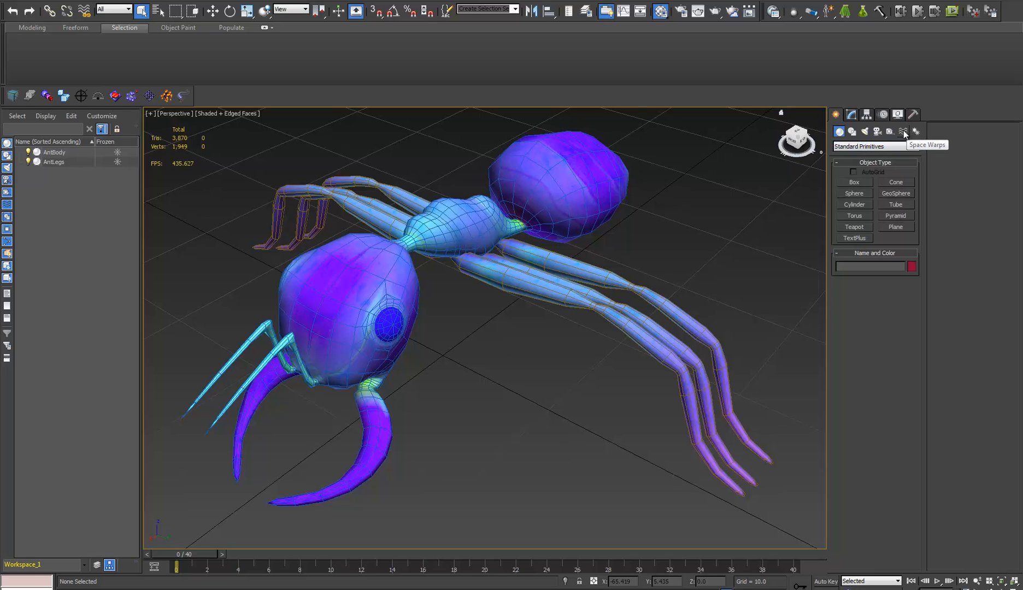
{"action": "left_click", "coordinate": [891, 131]}
{"action": "left_click", "coordinate": [876, 145]}
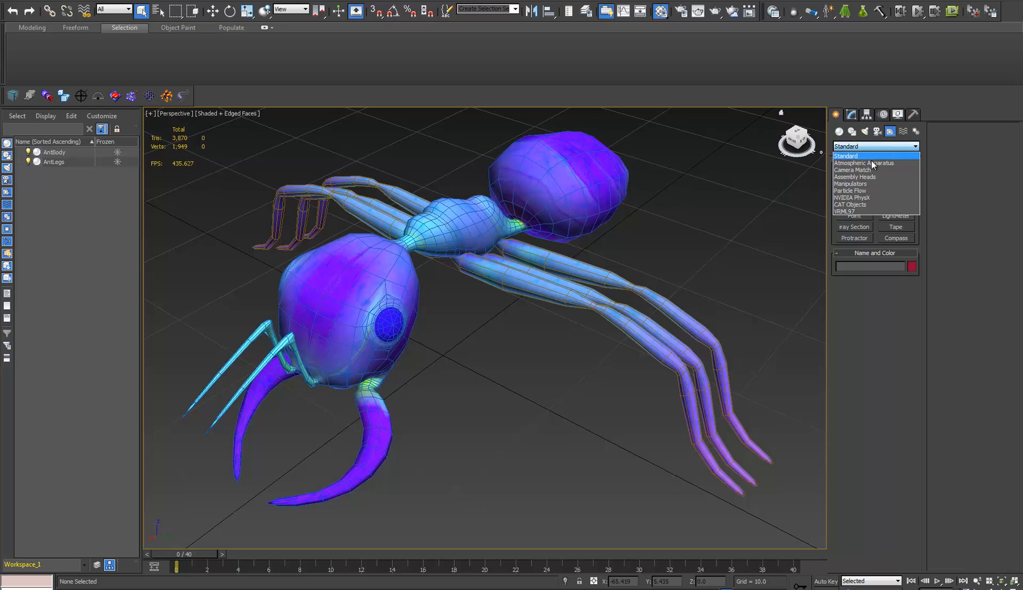
{"action": "left_click", "coordinate": [848, 205]}
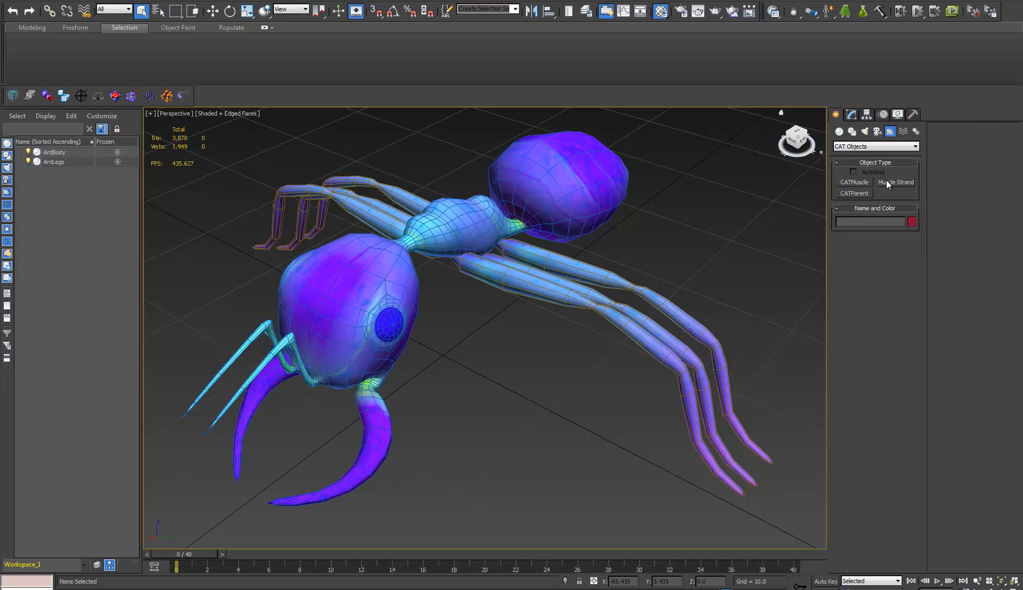
{"action": "left_click", "coordinate": [852, 194]}
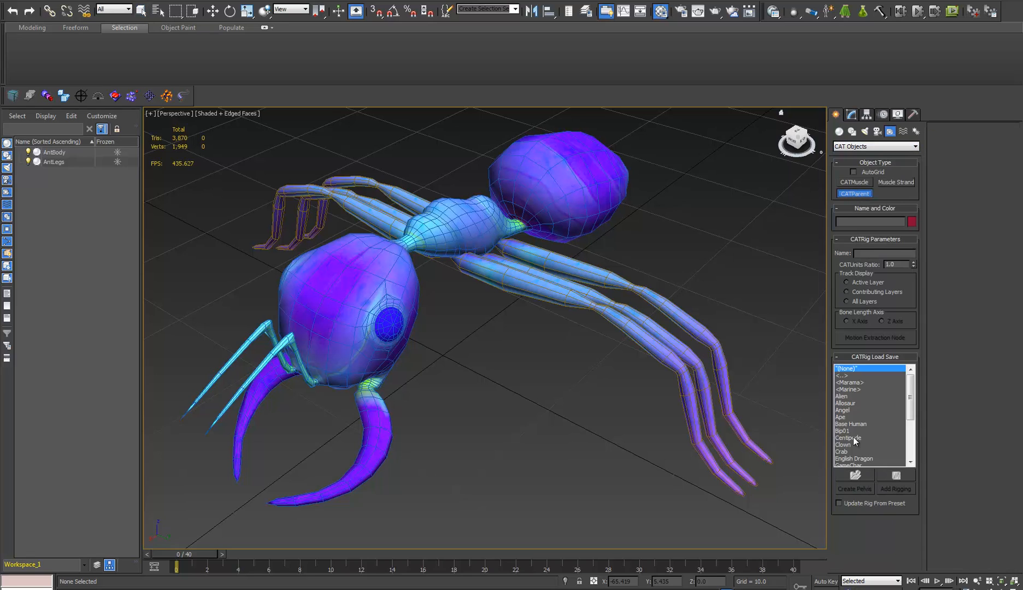
{"action": "left_click_drag", "start_coordinate": [910, 397], "coordinate": [911, 443]}
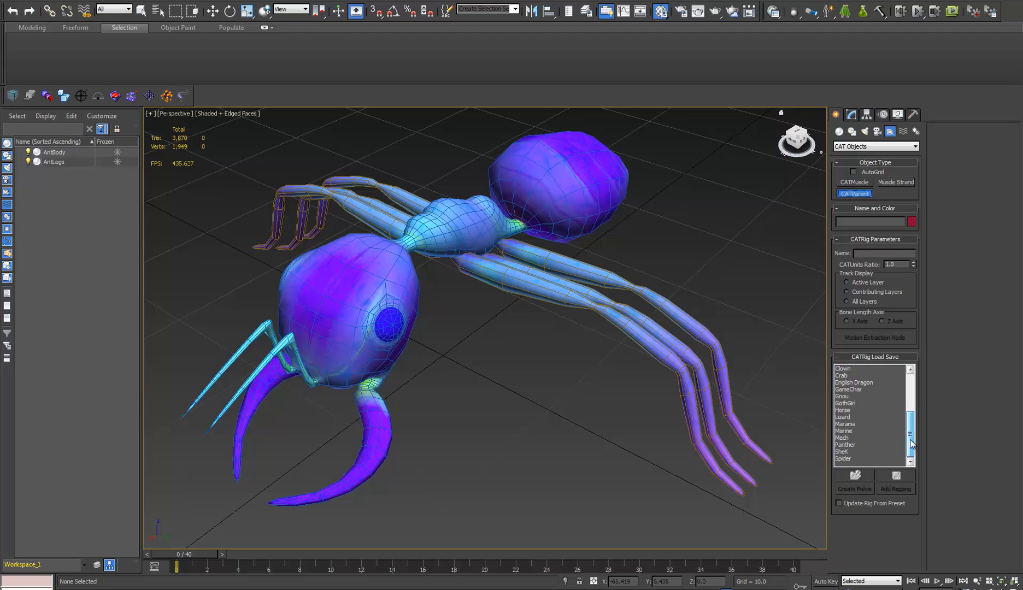
{"action": "left_click", "coordinate": [848, 459]}
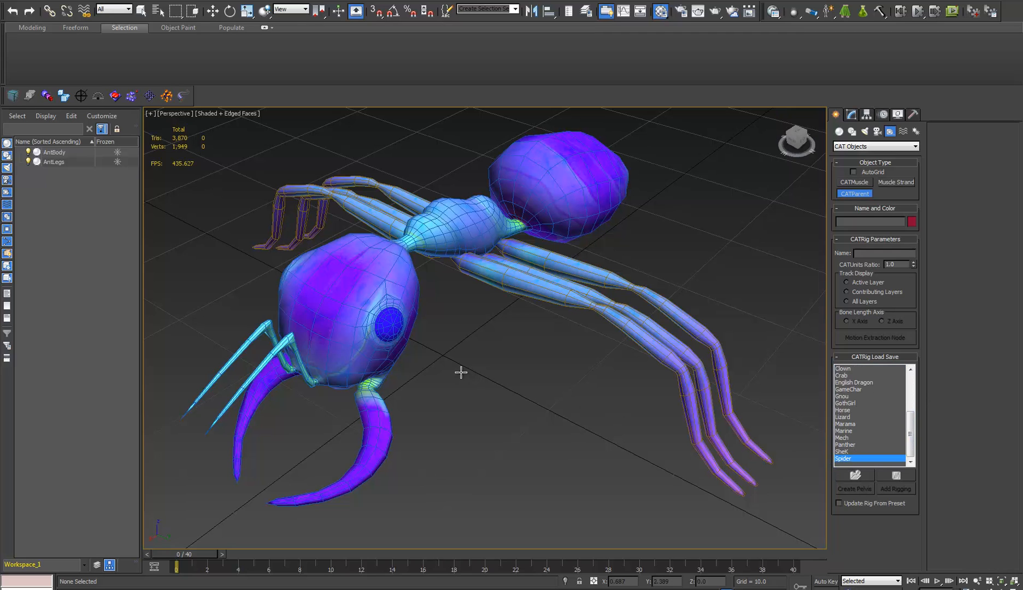
Step: Inspect the ant's orientation, body segments and leg arrangement from the front, side and back
{"action": "middle_click_drag", "start_coordinate": [393, 370], "coordinate": [479, 360], "text": "alt"}
{"action": "middle_click_drag", "start_coordinate": [305, 438], "coordinate": [494, 353]}
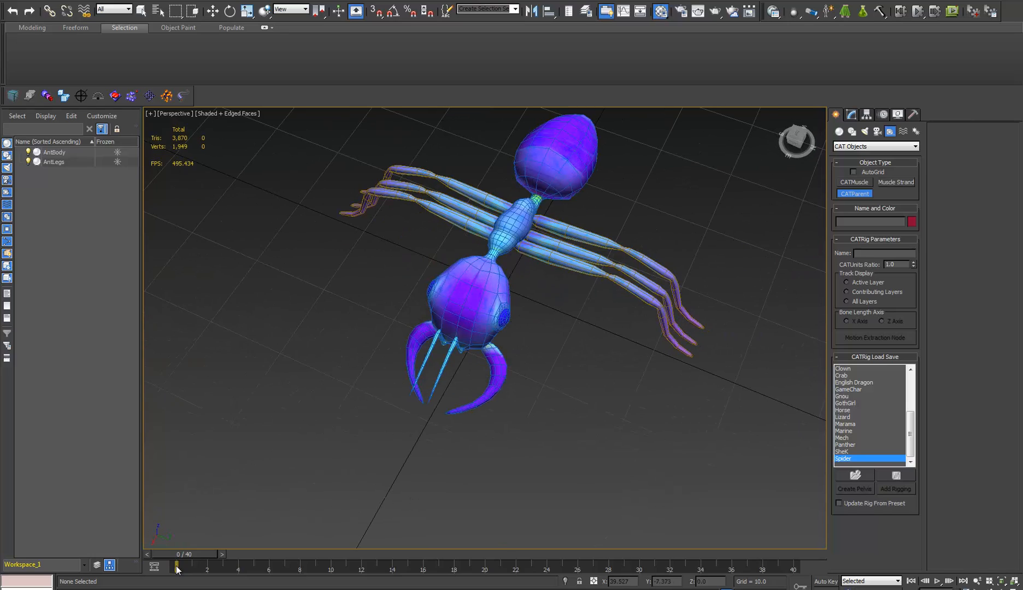
{"action": "middle_click_drag", "start_coordinate": [476, 456], "coordinate": [480, 342], "text": "alt"}
{"action": "scroll", "coordinate": [377, 251], "scroll_direction": "up", "scroll_amount": 5}
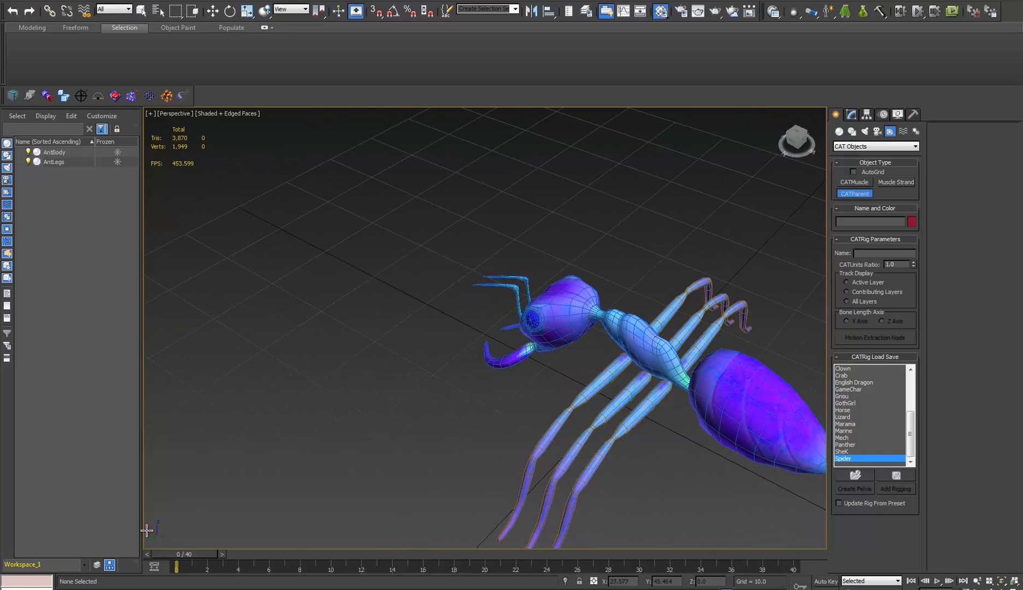
{"action": "middle_click_drag", "start_coordinate": [208, 149], "coordinate": [617, 345], "text": "alt"}
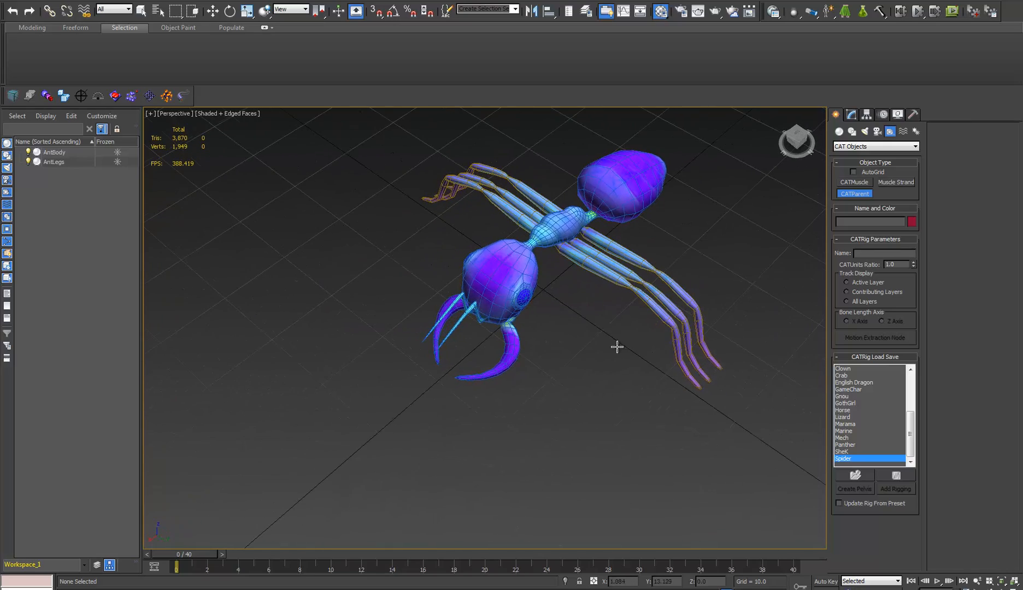
{"action": "middle_click_drag", "start_coordinate": [437, 189], "coordinate": [569, 325], "text": "alt"}
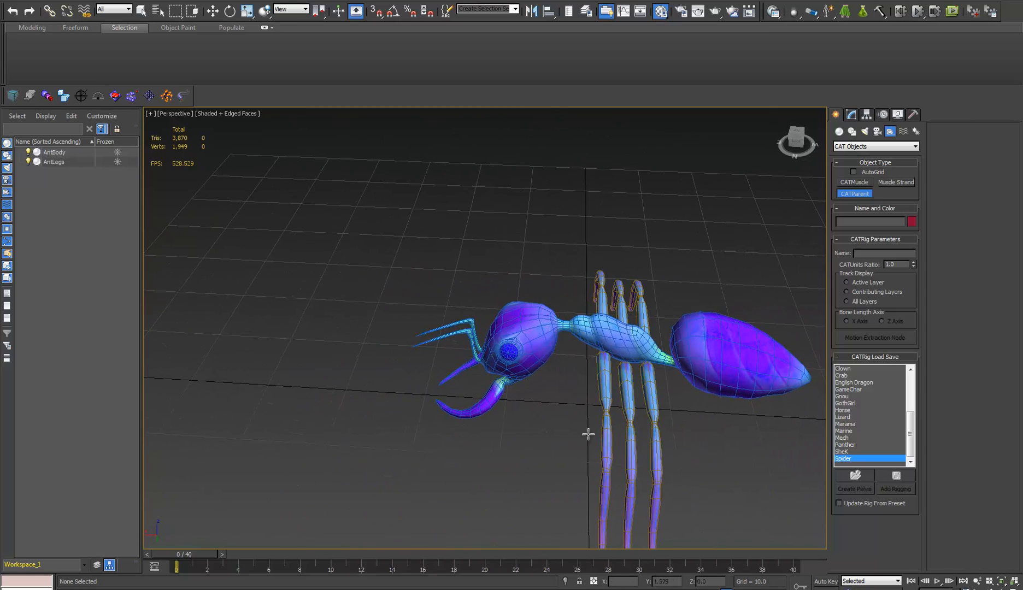
{"action": "middle_click_drag", "start_coordinate": [588, 435], "coordinate": [555, 386], "text": "alt"}
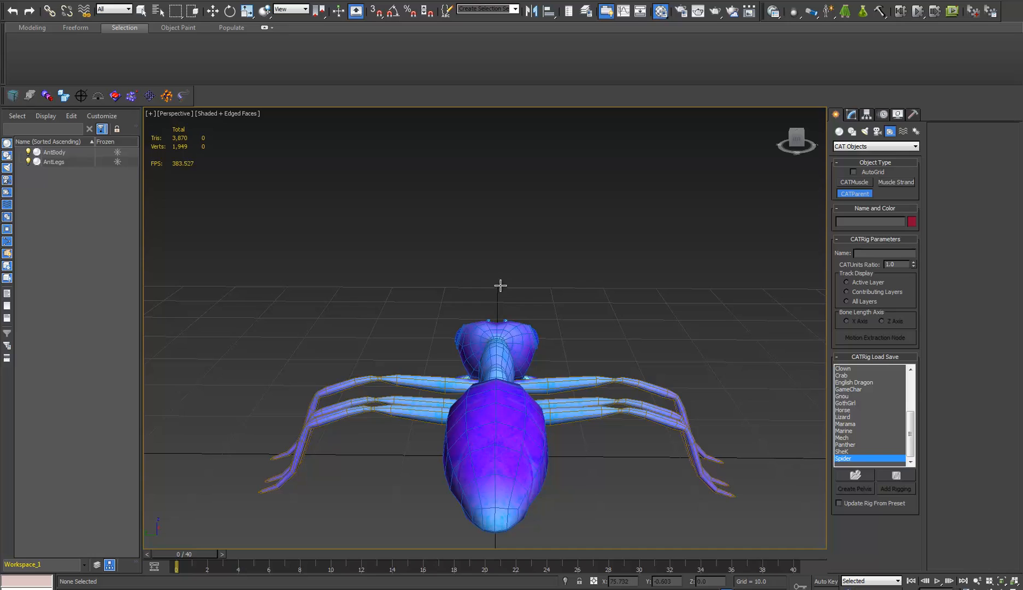
{"action": "middle_click_drag", "start_coordinate": [500, 285], "coordinate": [535, 341], "text": "alt"}
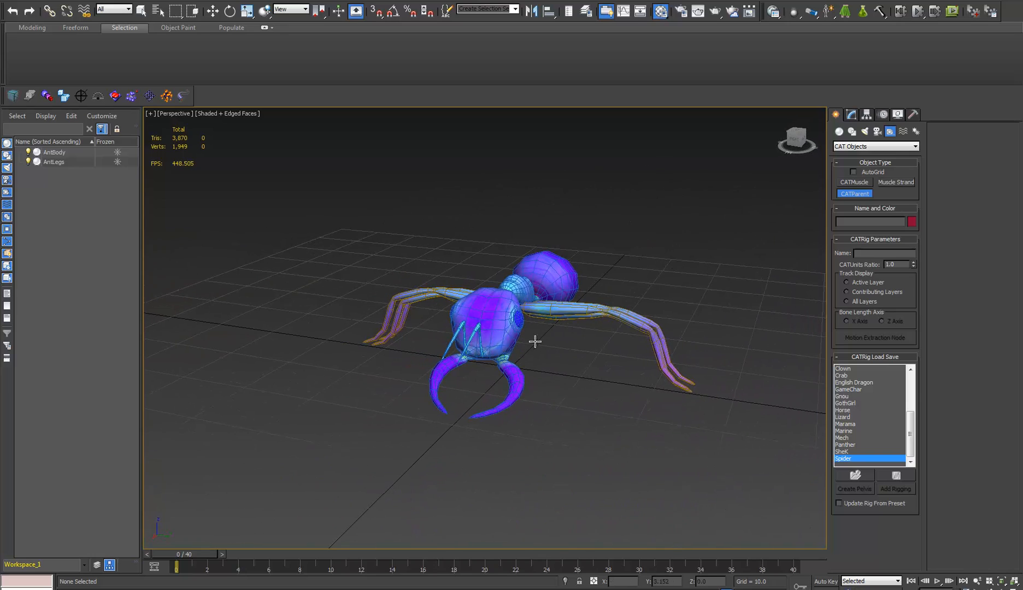
{"action": "middle_click_drag", "start_coordinate": [522, 450], "coordinate": [522, 362], "text": "alt"}
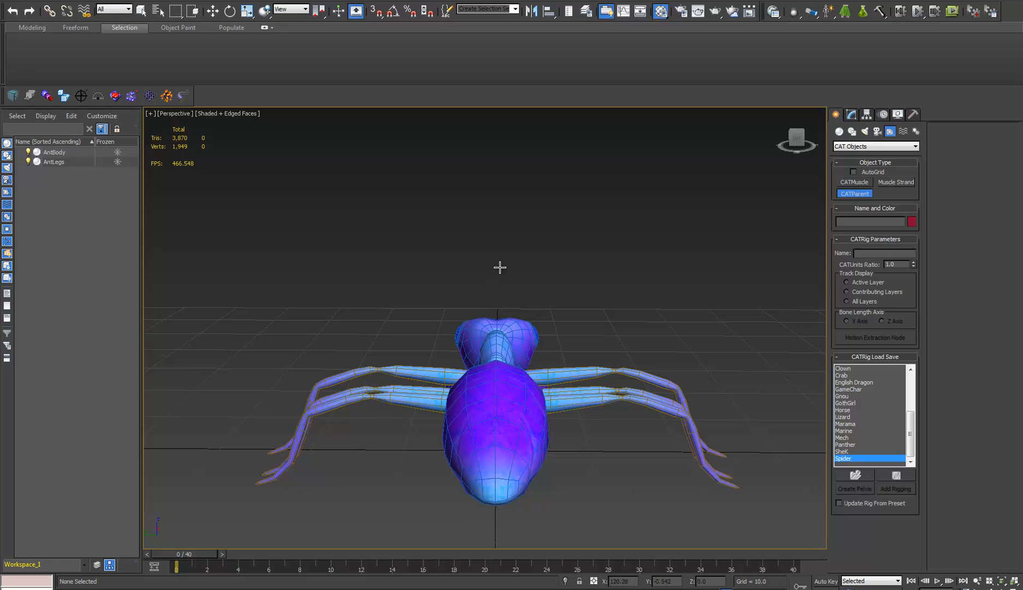
{"action": "middle_click_drag", "start_coordinate": [500, 267], "coordinate": [497, 302], "text": "alt"}
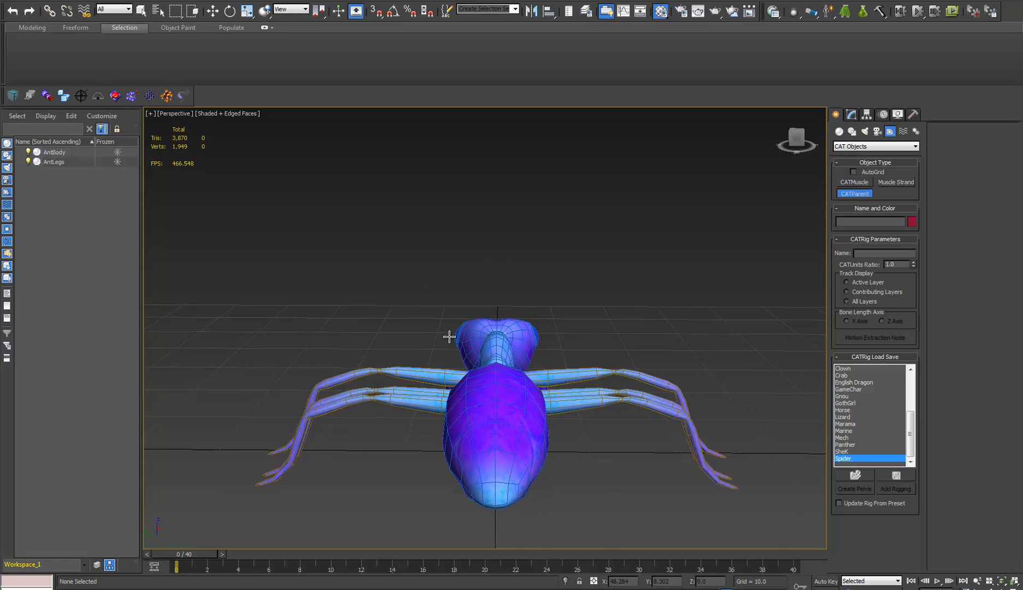
{"action": "middle_click_drag", "start_coordinate": [449, 337], "coordinate": [648, 402], "text": "alt"}
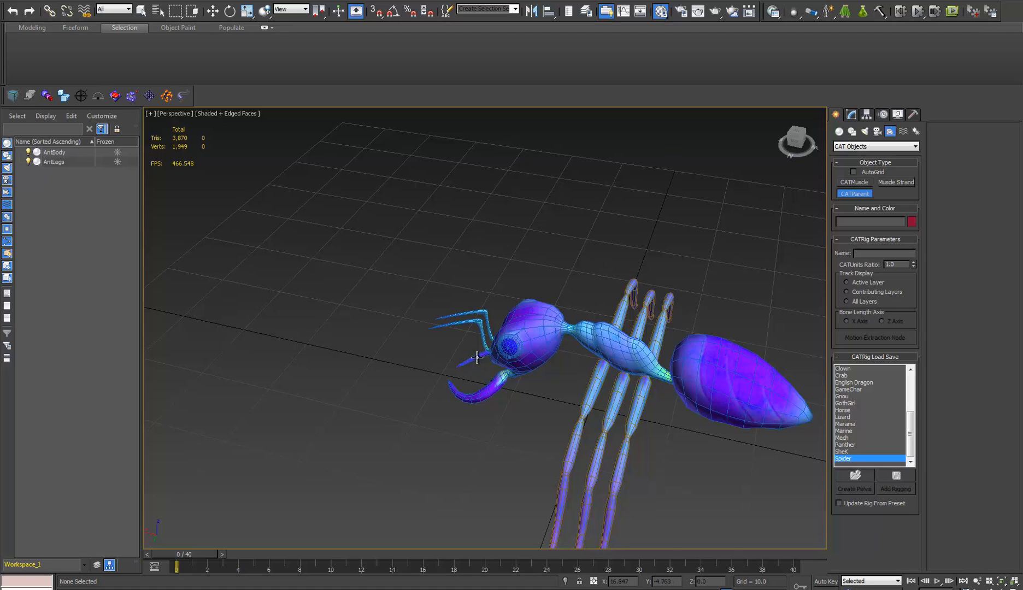
{"action": "middle_click_drag", "start_coordinate": [476, 358], "coordinate": [538, 405]}
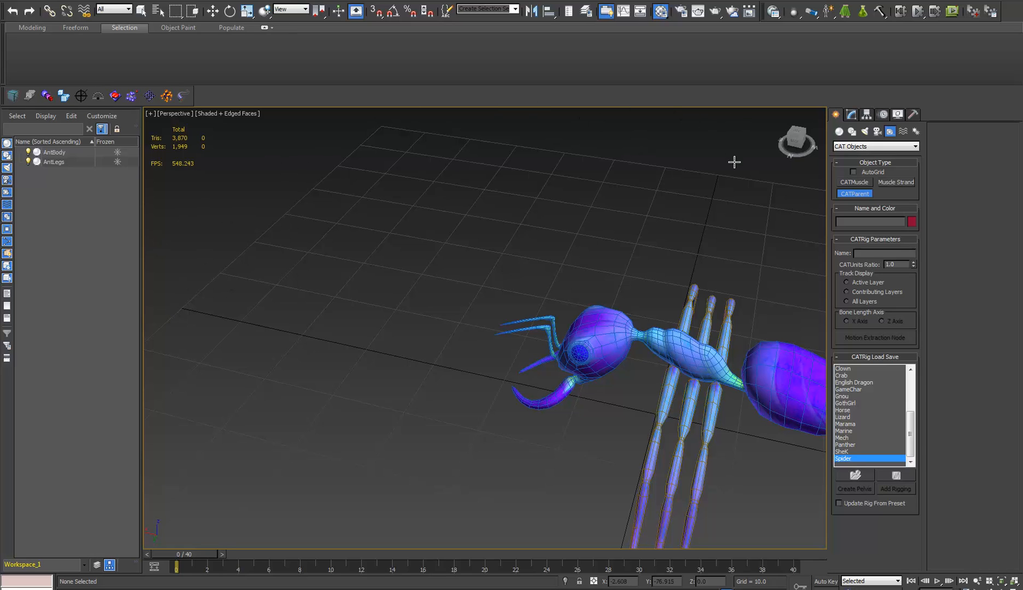
{"action": "scroll", "coordinate": [428, 250], "scroll_direction": "down", "scroll_amount": 4}
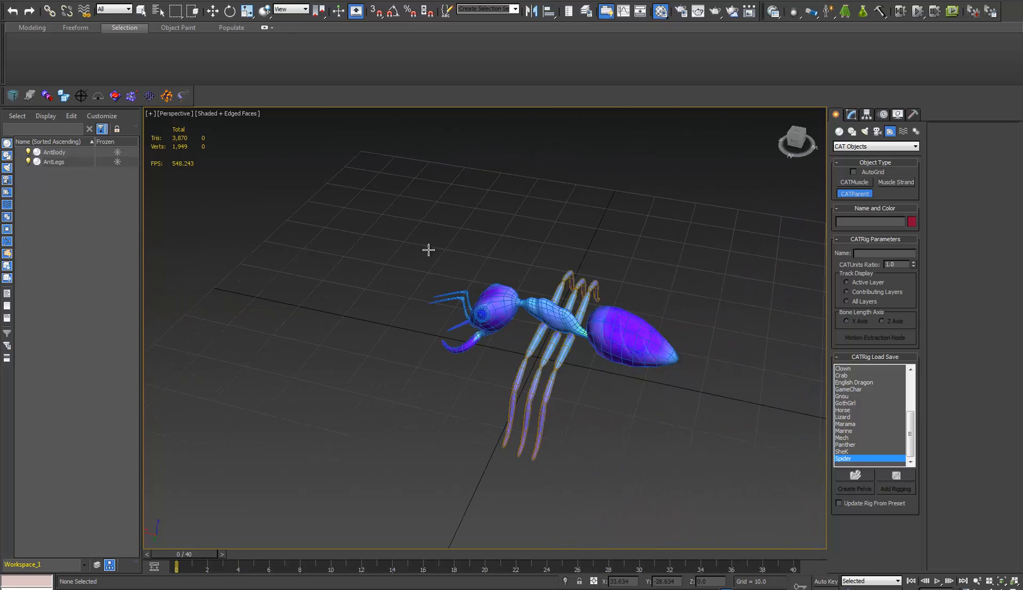
{"action": "middle_click_drag", "start_coordinate": [429, 328], "coordinate": [523, 385], "text": "alt"}
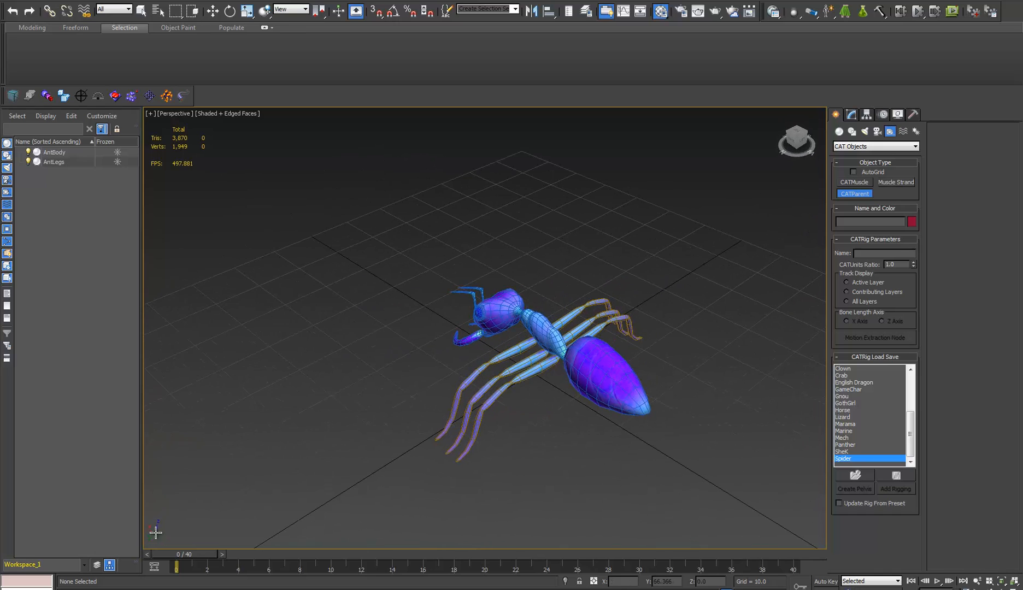
{"action": "middle_click_drag", "start_coordinate": [562, 364], "coordinate": [587, 352], "text": "alt"}
{"action": "scroll", "coordinate": [573, 336], "scroll_direction": "up", "scroll_amount": 5}
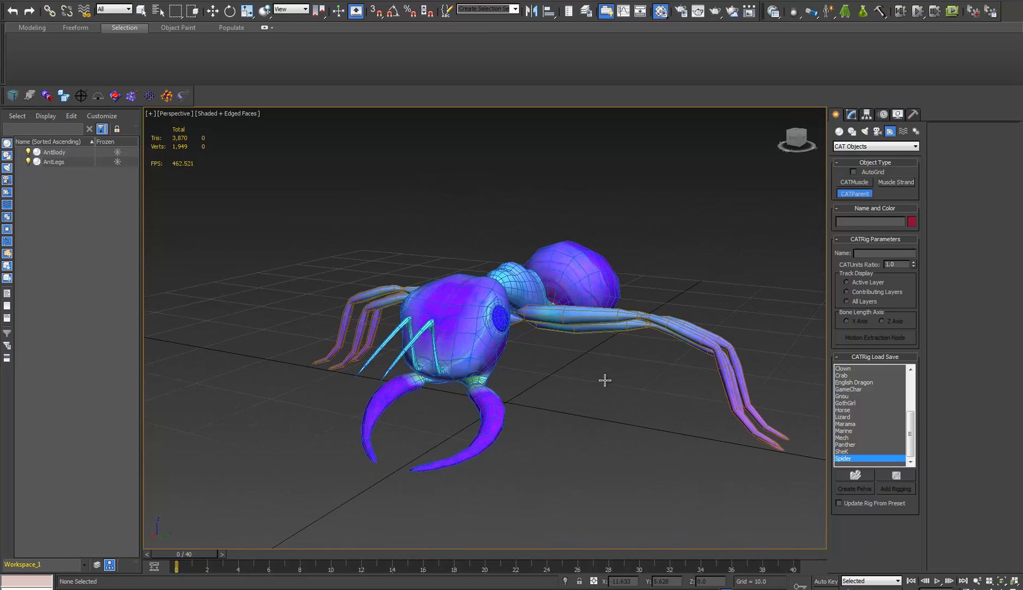
{"action": "middle_click_drag", "start_coordinate": [604, 381], "coordinate": [549, 371], "text": "alt"}
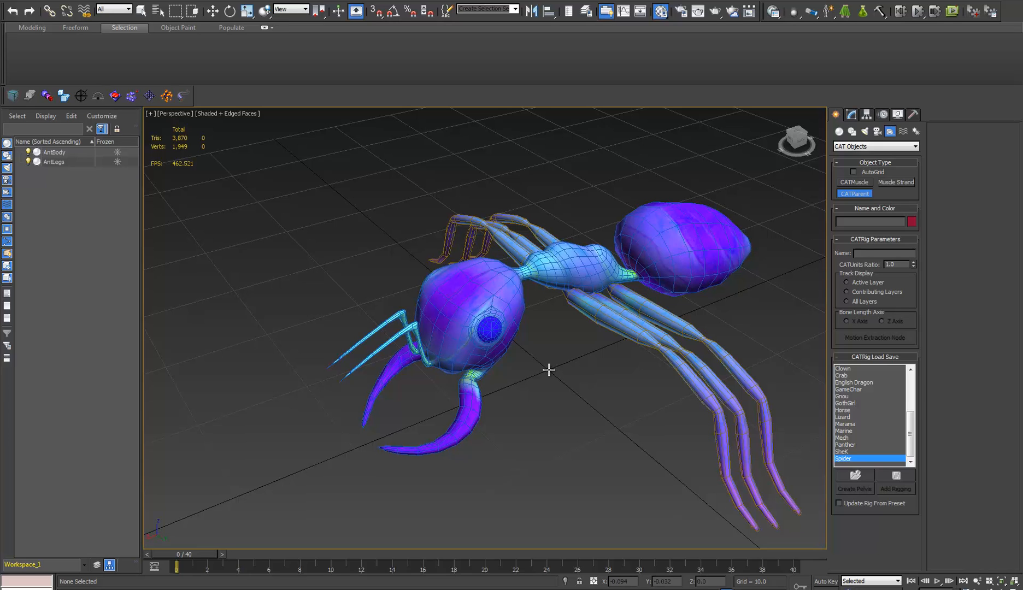
Step: Place the Spider CAT rig at the grid centre beneath the ant, sized to a CATUnits ratio of about 0.253
{"action": "left_click", "coordinate": [548, 370]}
{"action": "left_click_drag", "start_coordinate": [576, 348], "coordinate": [777, 205]}
{"action": "scroll", "coordinate": [611, 290], "scroll_direction": "down", "scroll_amount": 3}
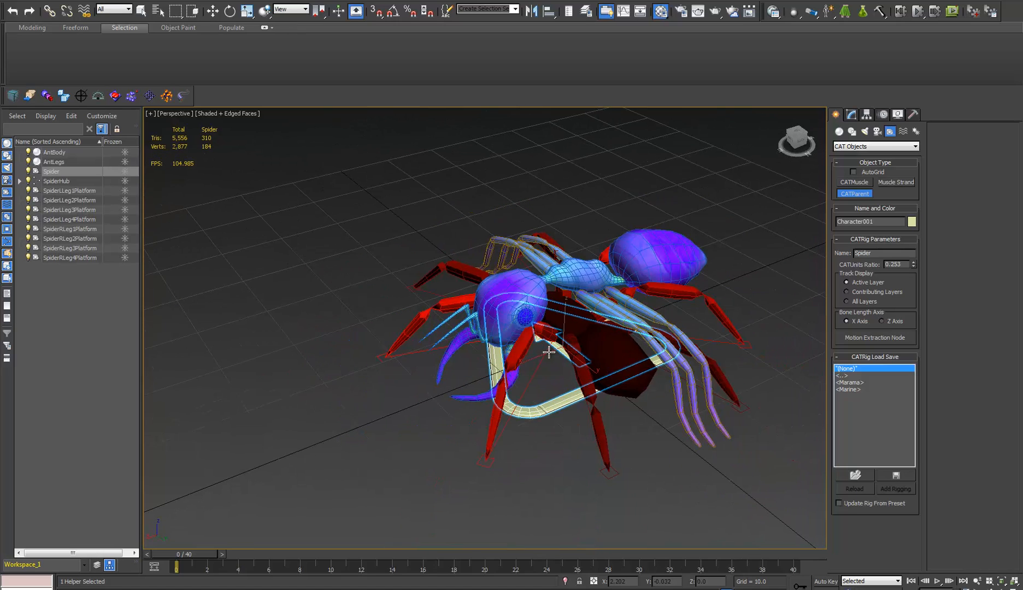
Step: Rotate the Spider rig with angle snap to align it with the ant, and set its X and Y position to 0
{"action": "key", "text": "e"}
{"action": "key", "text": "a"}
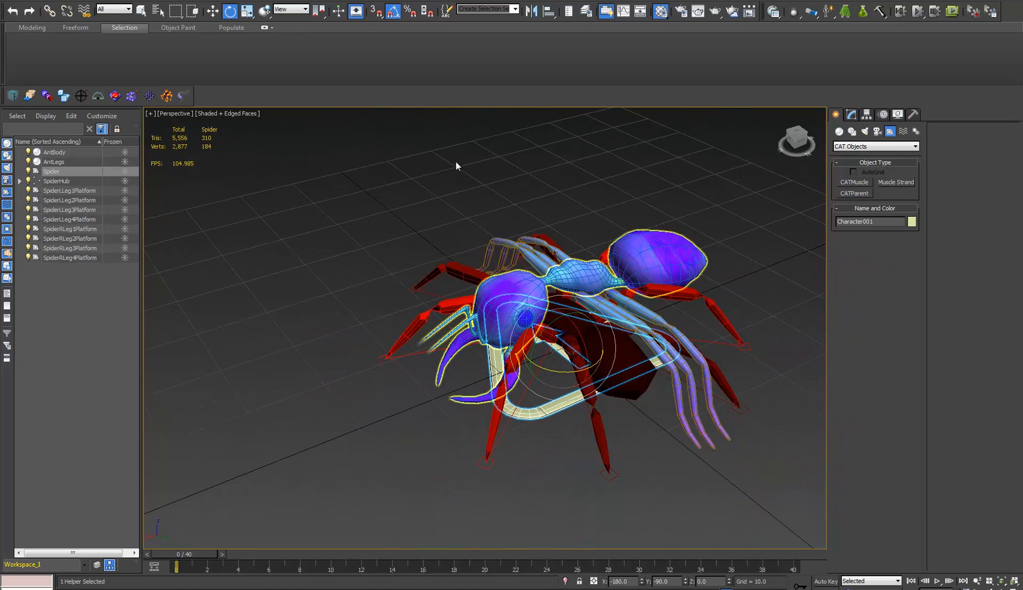
{"action": "left_click_drag", "start_coordinate": [559, 373], "coordinate": [599, 372]}
{"action": "key", "text": "ctrl+z"}
{"action": "key", "text": "w"}
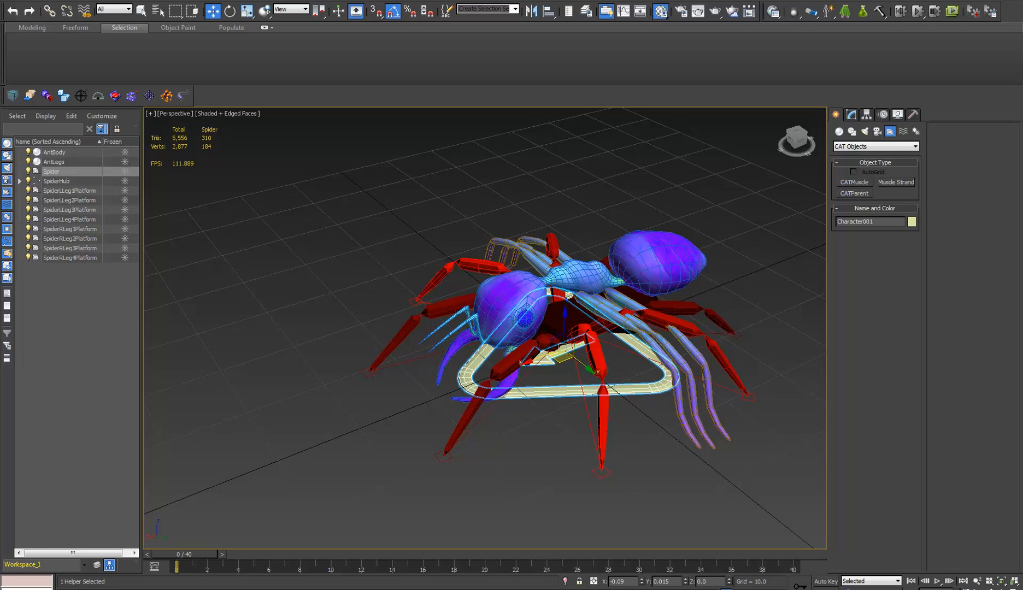
{"action": "right_click", "coordinate": [643, 581]}
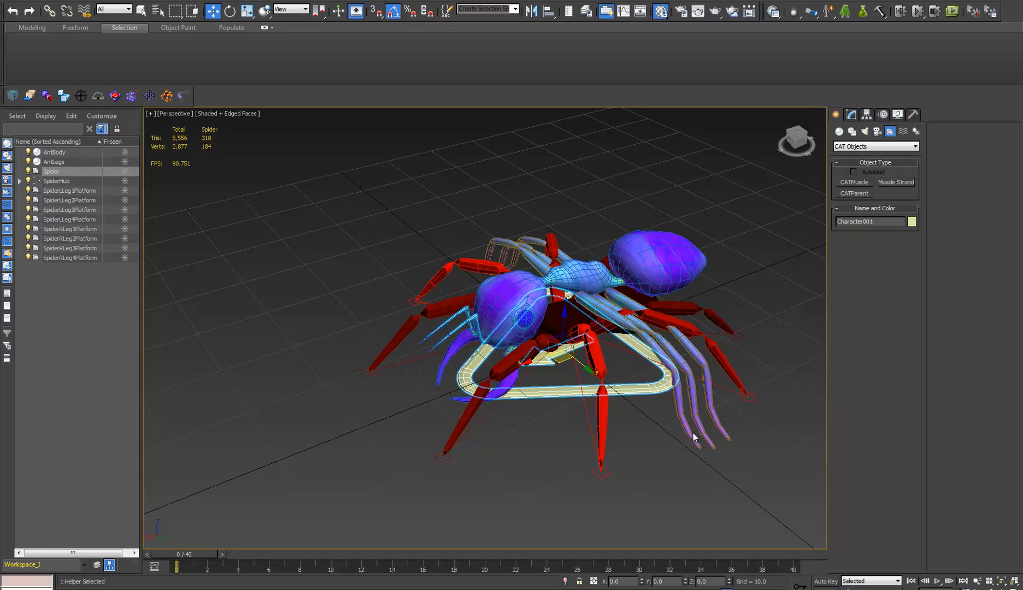
Step: Check the positions of the AntBody and AntLegs meshes relative to the world origin
{"action": "left_click", "coordinate": [679, 266]}
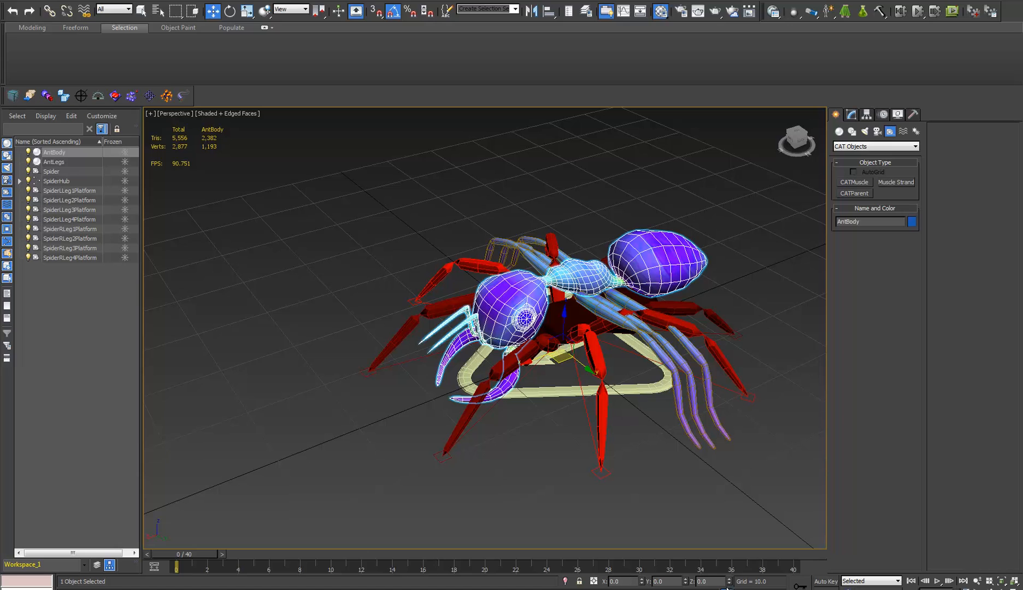
{"action": "left_click", "coordinate": [612, 314]}
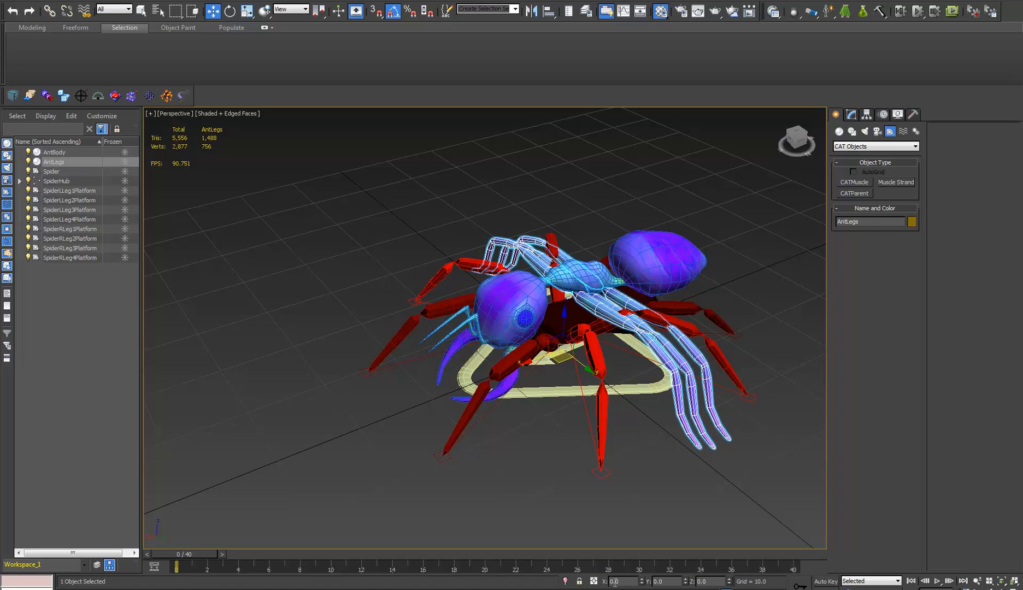
{"action": "left_click", "coordinate": [516, 301]}
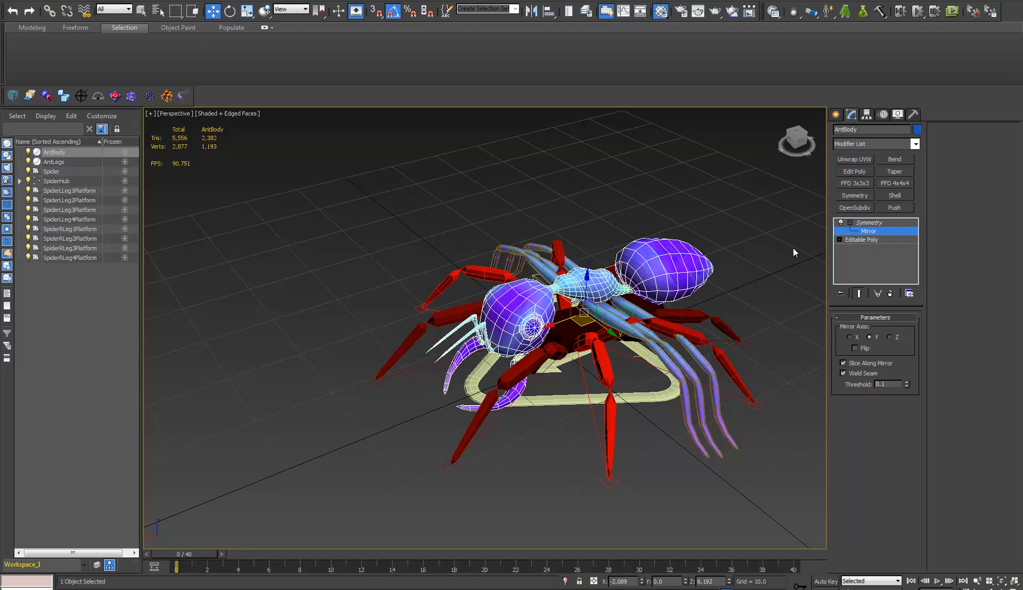
Step: Check AntBody's mirrored halves by toggling its Symmetry modifier, and inspect the half mesh at the Editable Poly level
{"action": "middle_click_drag", "start_coordinate": [794, 251], "coordinate": [709, 284], "text": "alt"}
{"action": "scroll", "coordinate": [565, 297], "scroll_direction": "up", "scroll_amount": 2}
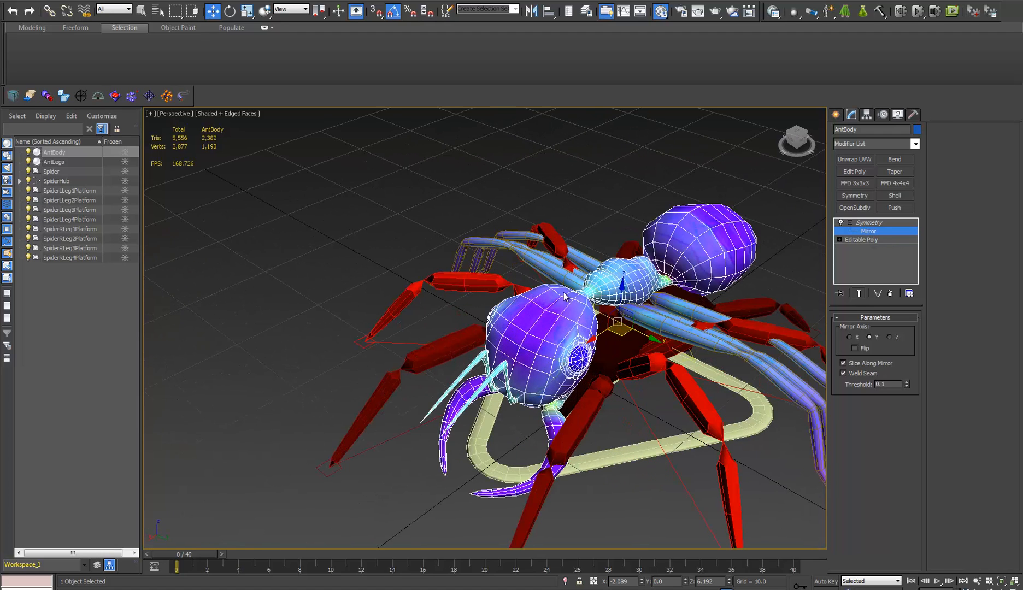
{"action": "left_click", "coordinate": [840, 223]}
{"action": "left_click", "coordinate": [839, 223]}
{"action": "middle_click_drag", "start_coordinate": [552, 374], "coordinate": [610, 316], "text": "alt"}
{"action": "scroll", "coordinate": [609, 312], "scroll_direction": "up", "scroll_amount": 2}
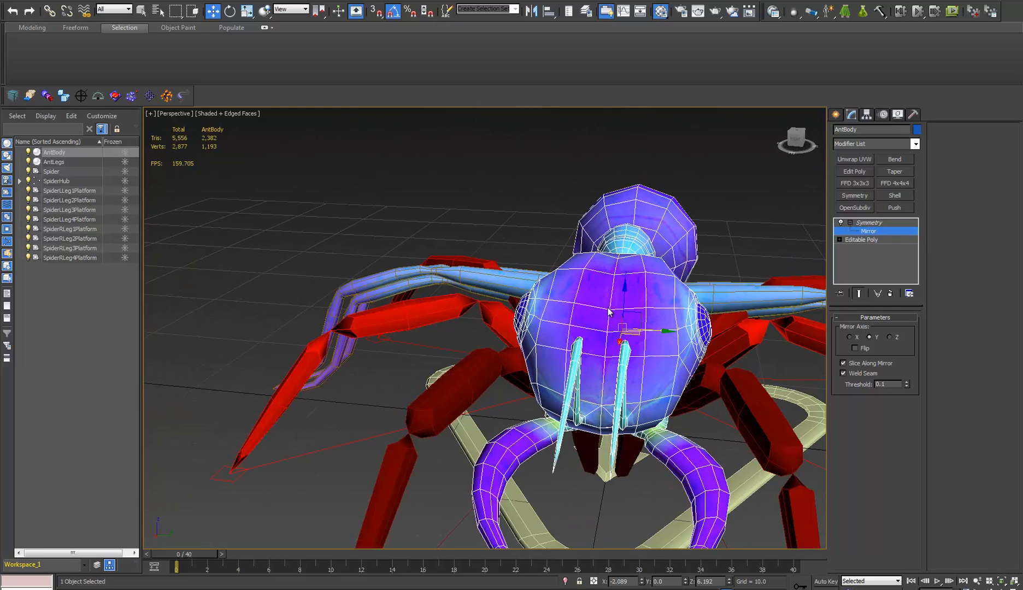
{"action": "left_click", "coordinate": [873, 239]}
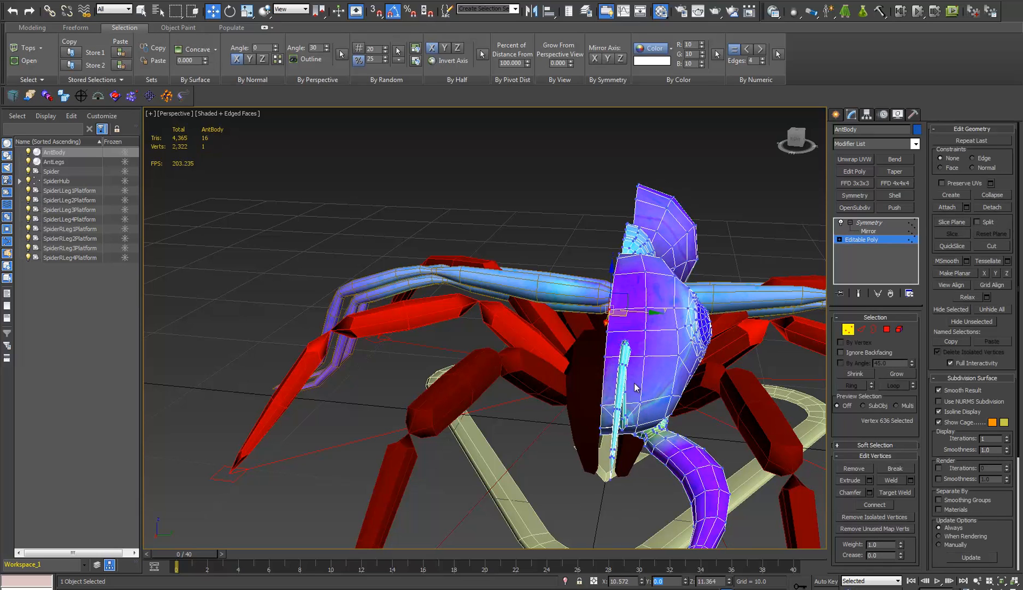
Step: Inspect the open borders of AntBody's half mesh along the mirror seam, undoing the stray vertex move
{"action": "middle_click_drag", "start_coordinate": [602, 381], "coordinate": [592, 372], "text": "alt"}
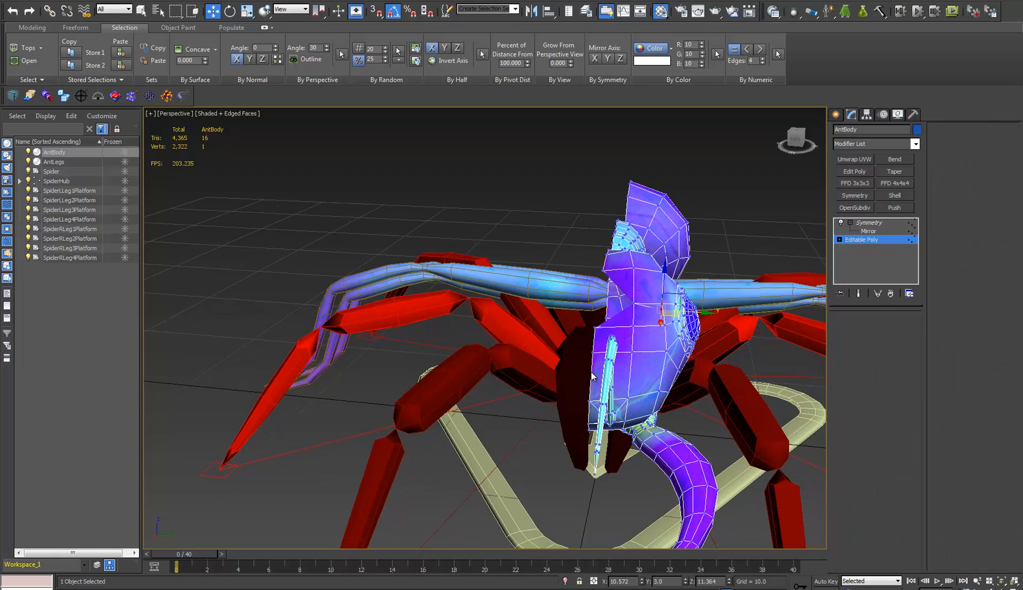
{"action": "key", "text": "3"}
{"action": "key", "text": "ctrl+z"}
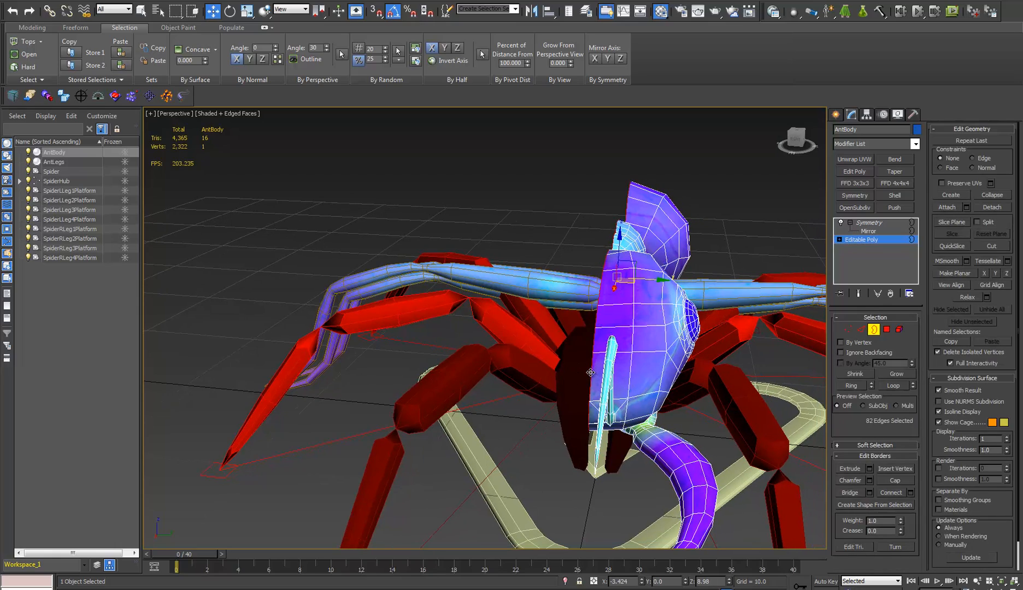
{"action": "middle_click_drag", "start_coordinate": [601, 372], "coordinate": [574, 370], "text": "alt"}
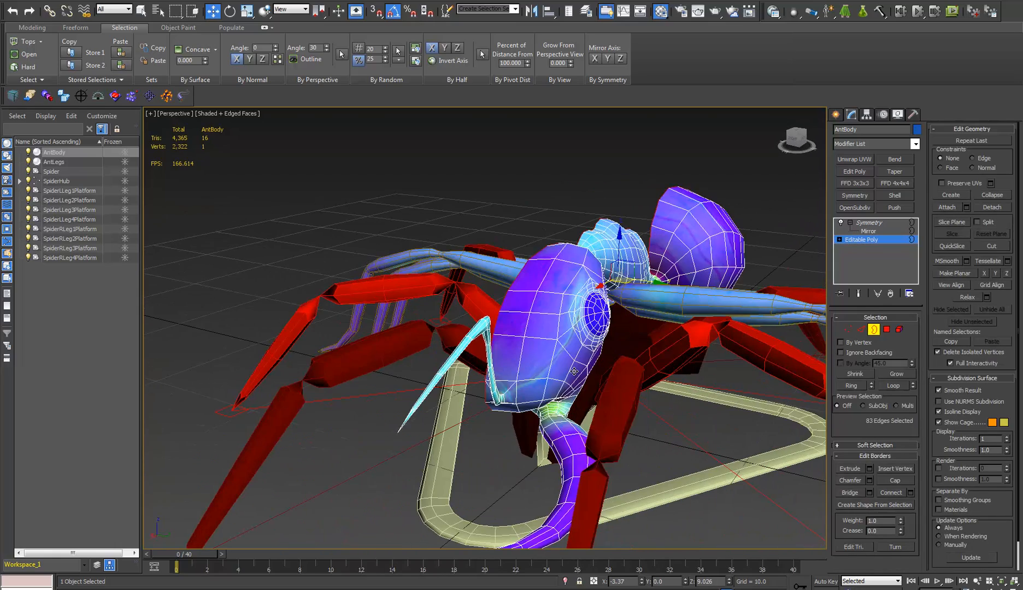
{"action": "middle_click_drag", "start_coordinate": [596, 426], "coordinate": [524, 290], "text": "alt"}
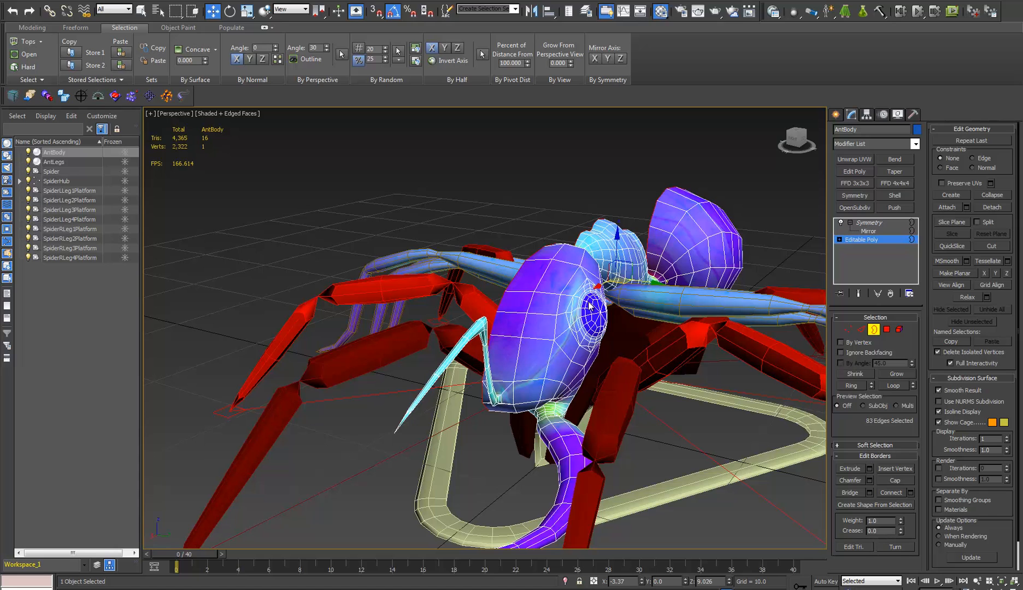
{"action": "middle_click_drag", "start_coordinate": [568, 341], "coordinate": [569, 297]}
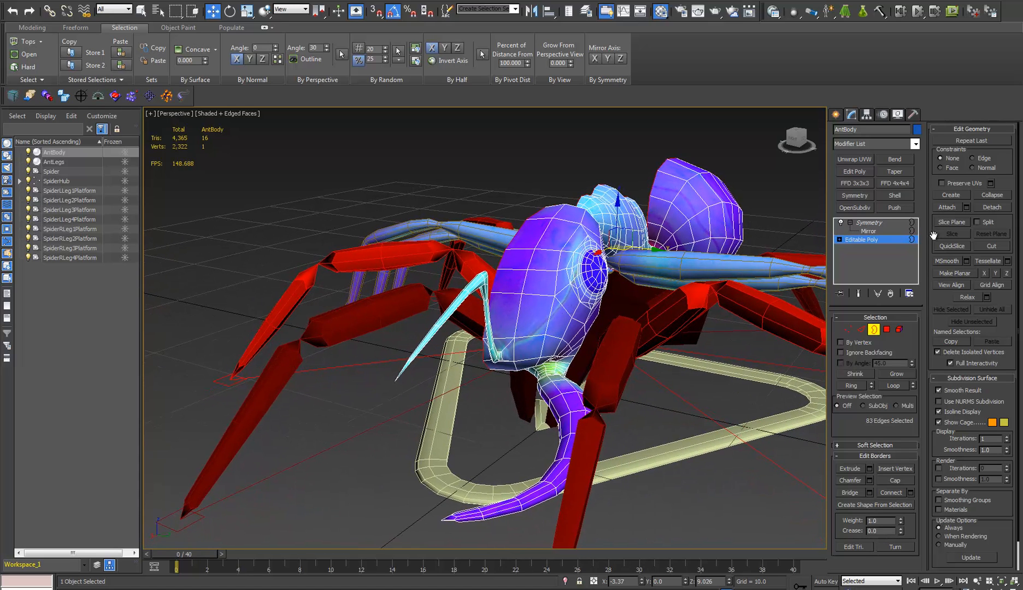
Step: Leave sub-object editing and collapse AntBody's Symmetry modifier into the Editable Poly
{"action": "left_click", "coordinate": [874, 329]}
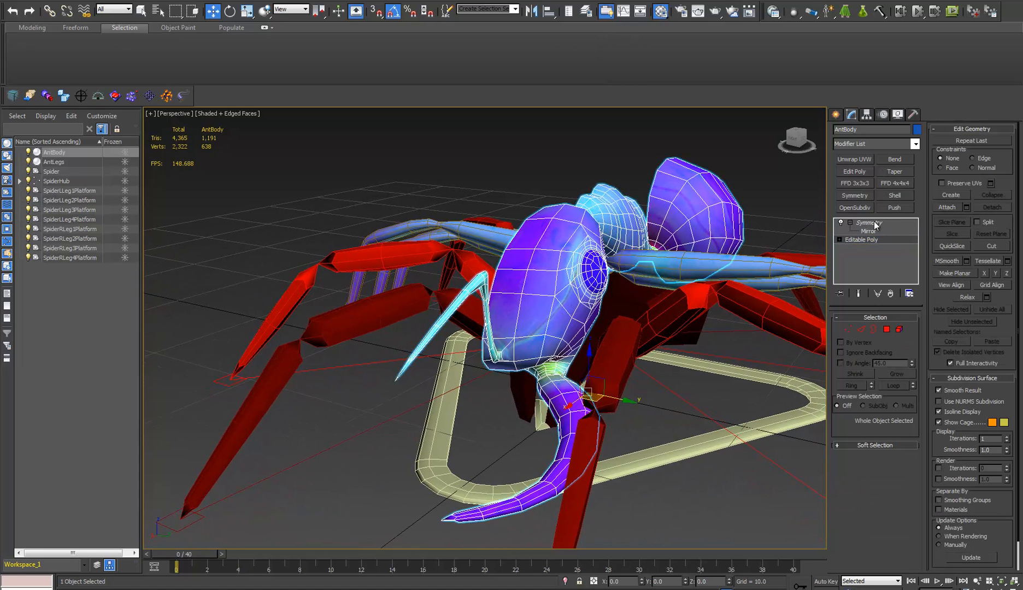
{"action": "right_click", "coordinate": [874, 225]}
{"action": "left_click", "coordinate": [857, 318]}
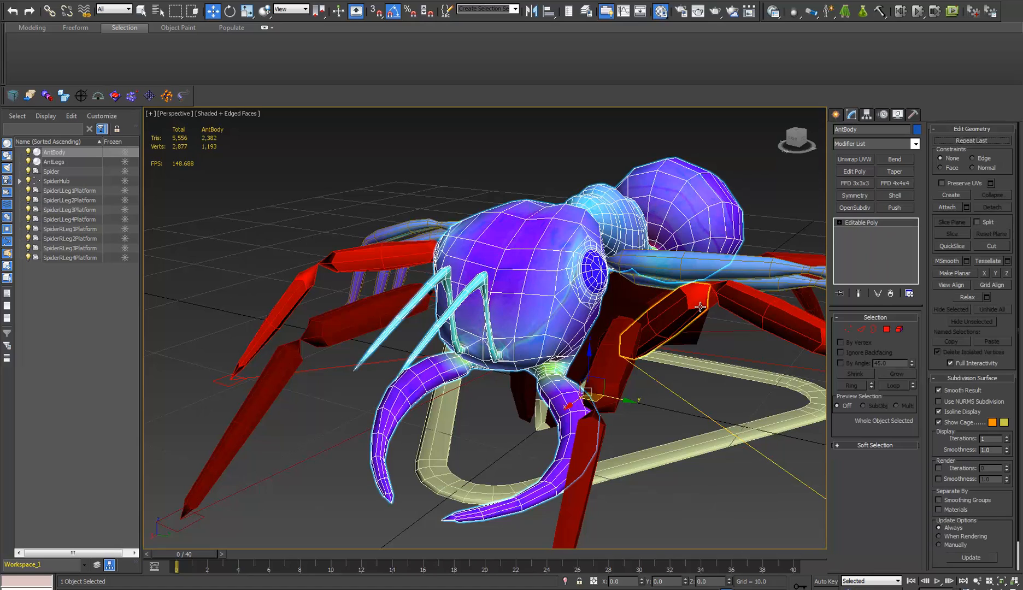
Step: Attach the AntLegs mesh to AntBody so the ant is one Editable Poly
{"action": "middle_click_drag", "start_coordinate": [700, 307], "coordinate": [562, 229], "text": "alt"}
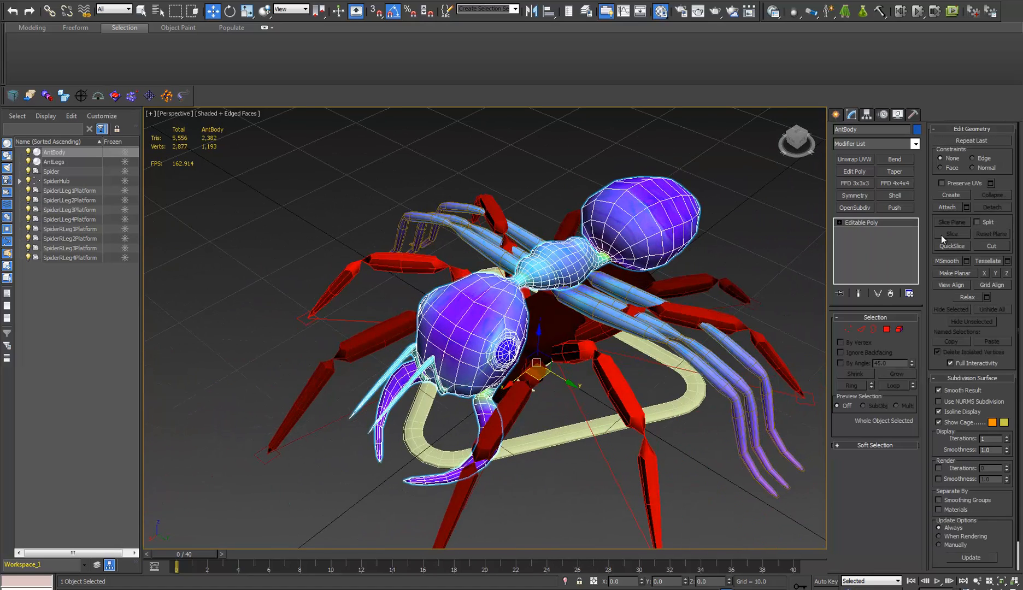
{"action": "left_click", "coordinate": [947, 208]}
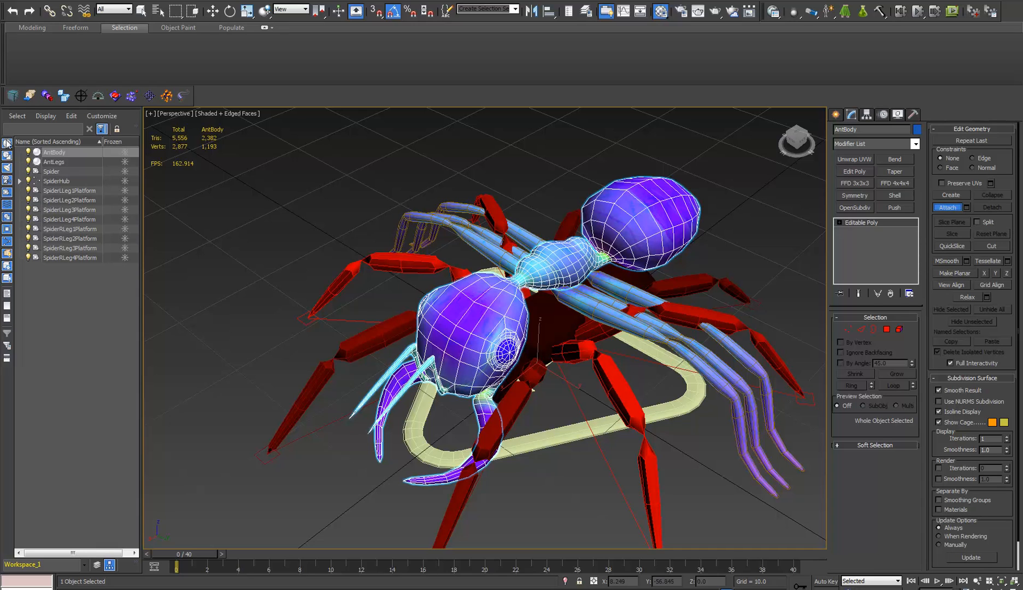
{"action": "left_click", "coordinate": [581, 302]}
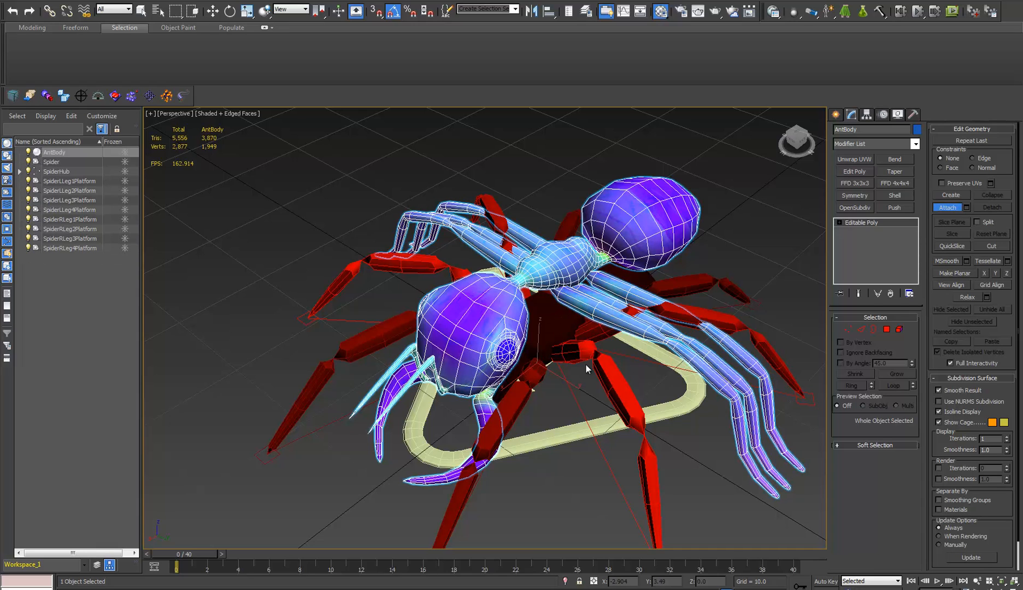
Step: Examine the combined ant mesh in plain shaded view, especially where the legs meet the thorax
{"action": "mouse_move", "coordinate": [586, 365]}
{"action": "middle_mouse_down", "text": "alt"}
{"action": "mouse_move", "coordinate": [563, 347]}
{"action": "mouse_move", "coordinate": [597, 309]}
{"action": "mouse_move", "coordinate": [557, 312]}
{"action": "mouse_move", "coordinate": [569, 286]}
{"action": "mouse_move", "coordinate": [591, 286]}
{"action": "mouse_move", "coordinate": [619, 298]}
{"action": "mouse_move", "coordinate": [550, 329]}
{"action": "mouse_move", "coordinate": [551, 361]}
{"action": "mouse_move", "coordinate": [598, 319]}
{"action": "mouse_move", "coordinate": [595, 306]}
{"action": "mouse_move", "coordinate": [551, 309]}
{"action": "mouse_move", "coordinate": [503, 348]}
{"action": "mouse_move", "coordinate": [551, 323]}
{"action": "mouse_move", "coordinate": [549, 339]}
{"action": "mouse_move", "coordinate": [523, 338]}
{"action": "mouse_move", "coordinate": [561, 360]}
{"action": "mouse_move", "coordinate": [561, 349]}
{"action": "mouse_move", "coordinate": [556, 359]}
{"action": "mouse_move", "coordinate": [599, 406]}
{"action": "mouse_move", "coordinate": [603, 273]}
{"action": "mouse_move", "coordinate": [594, 397]}
{"action": "mouse_move", "coordinate": [548, 389]}
{"action": "middle_mouse_up", "text": "alt"}
{"action": "scroll", "coordinate": [552, 283], "scroll_direction": "up", "scroll_amount": 4}
{"action": "scroll", "coordinate": [547, 333], "scroll_direction": "down", "scroll_amount": 3}
{"action": "scroll", "coordinate": [551, 322], "scroll_direction": "down", "scroll_amount": 4}
{"action": "key", "text": "F4"}
{"action": "scroll", "coordinate": [557, 360], "scroll_direction": "up", "scroll_amount": 4}
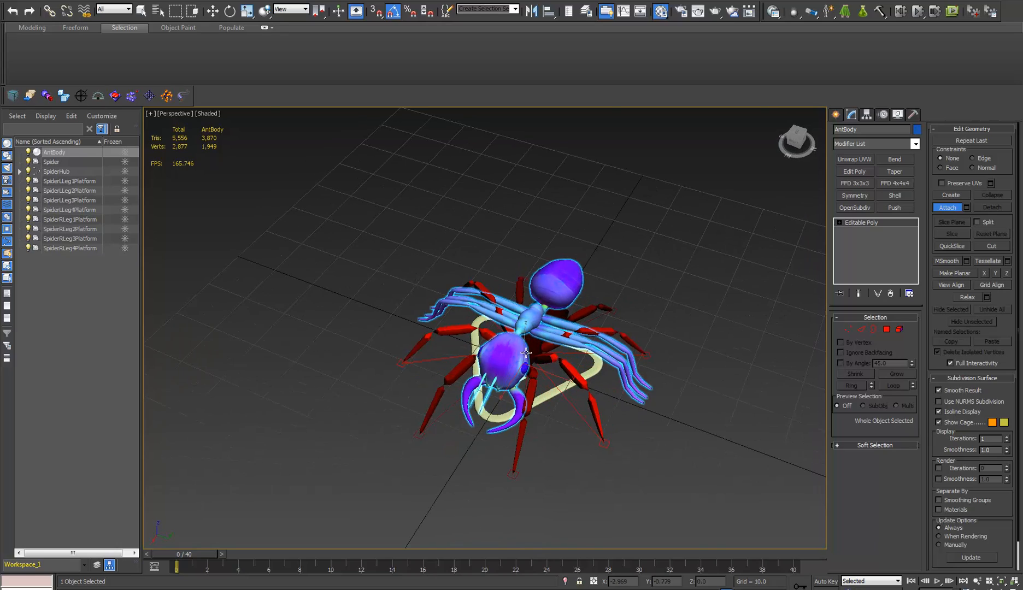
{"action": "scroll", "coordinate": [525, 339], "scroll_direction": "up", "scroll_amount": 8}
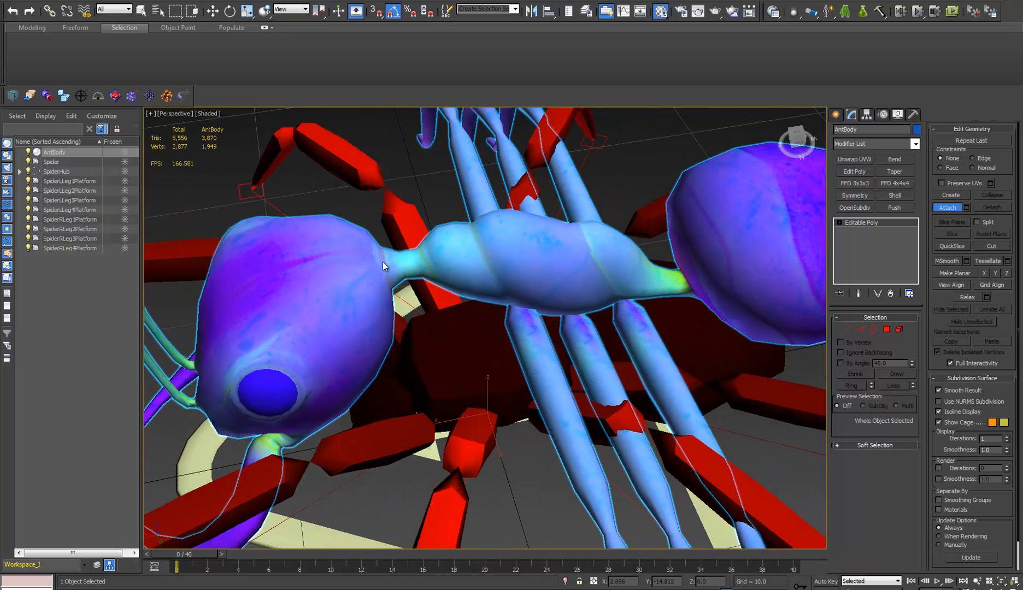
{"action": "middle_click_drag", "start_coordinate": [709, 293], "coordinate": [539, 334], "text": "alt"}
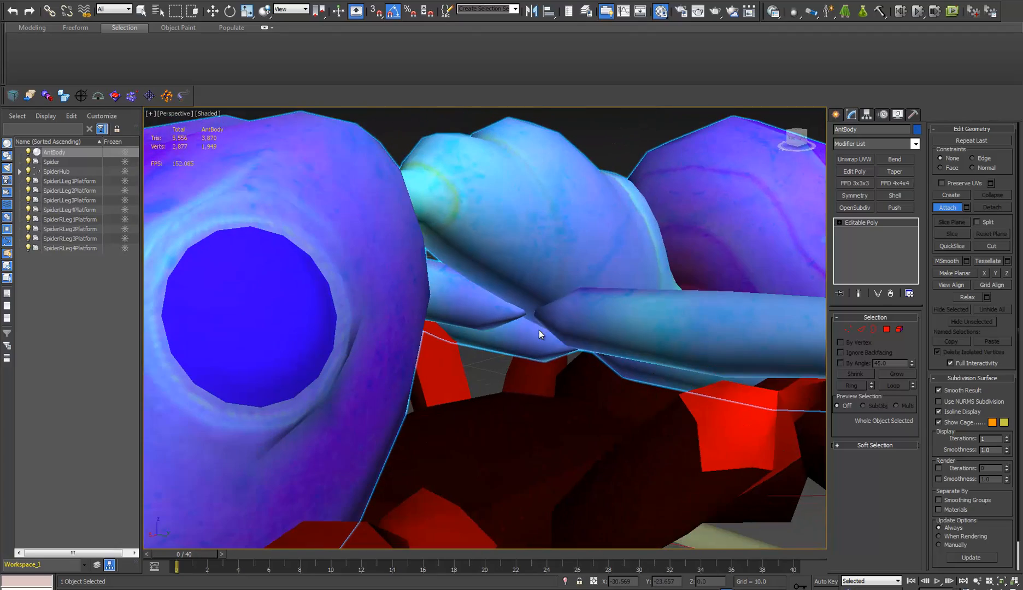
{"action": "scroll", "coordinate": [530, 329], "scroll_direction": "down", "scroll_amount": 5}
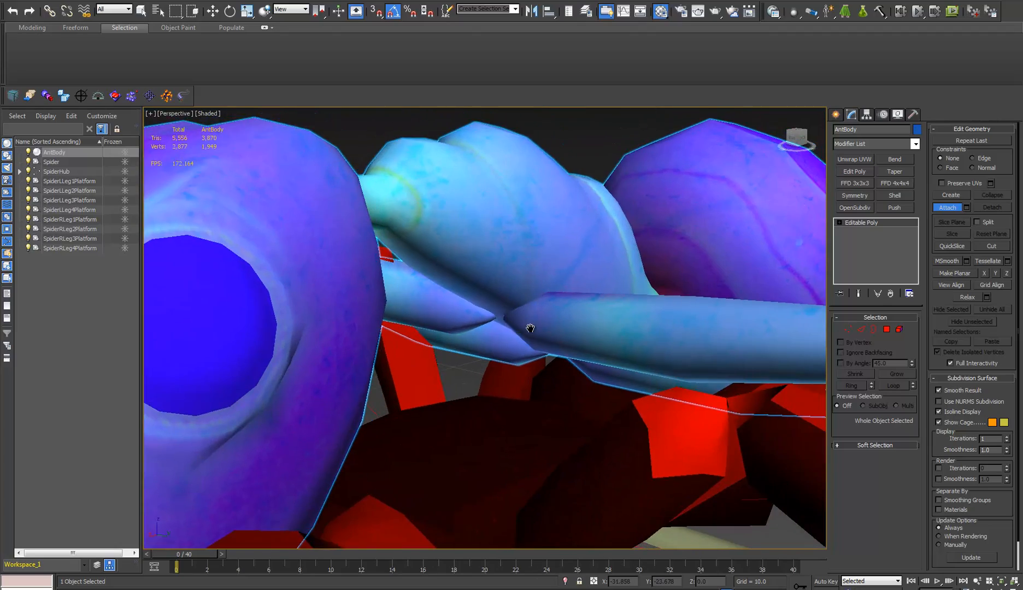
{"action": "middle_click_drag", "start_coordinate": [529, 329], "coordinate": [550, 321], "text": "alt"}
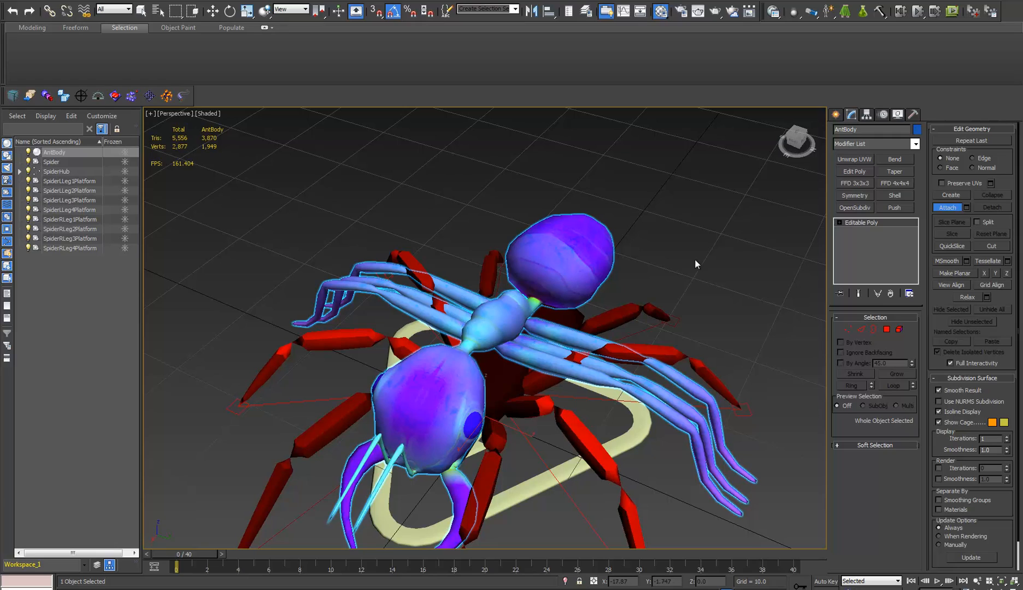
{"action": "middle_click_drag", "start_coordinate": [738, 326], "coordinate": [486, 319], "text": "alt"}
{"action": "scroll", "coordinate": [422, 292], "scroll_direction": "up", "scroll_amount": 2}
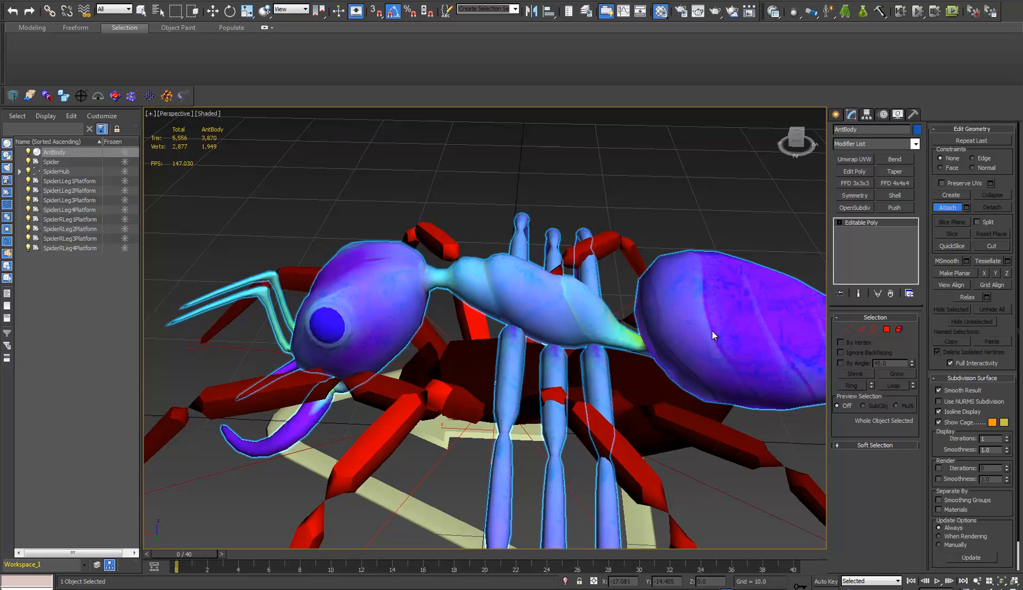
{"action": "middle_click_drag", "start_coordinate": [712, 331], "coordinate": [732, 330], "text": "alt"}
{"action": "middle_click_drag", "start_coordinate": [672, 319], "coordinate": [525, 267], "text": "alt"}
{"action": "left_click", "coordinate": [516, 257]}
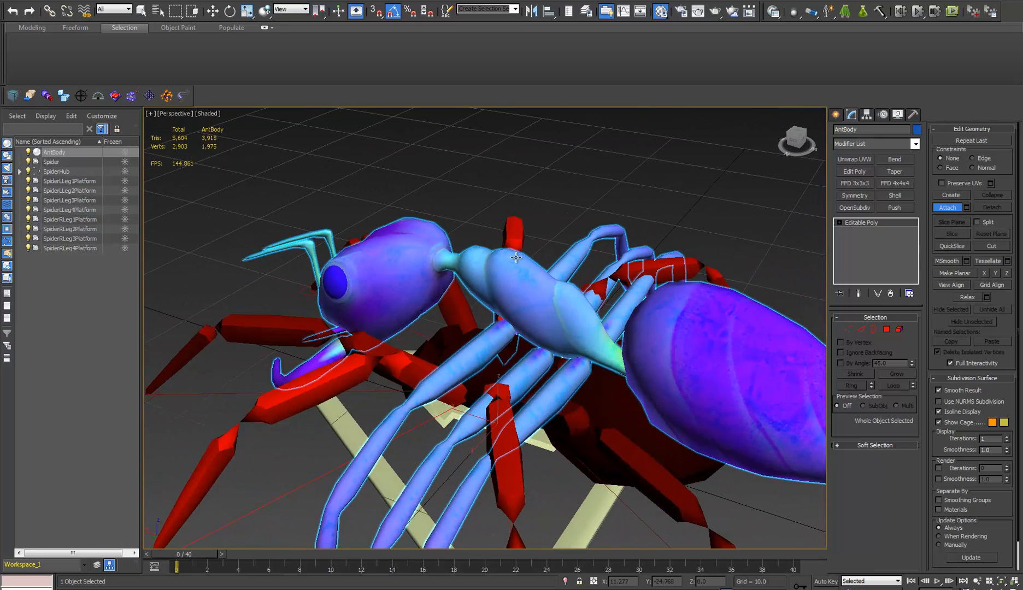
Step: Examine the ant's topology with edged faces shown, around the neck, thorax, leg joints and abdomen
{"action": "key", "text": "F4"}
{"action": "scroll", "coordinate": [481, 270], "scroll_direction": "up", "scroll_amount": 6}
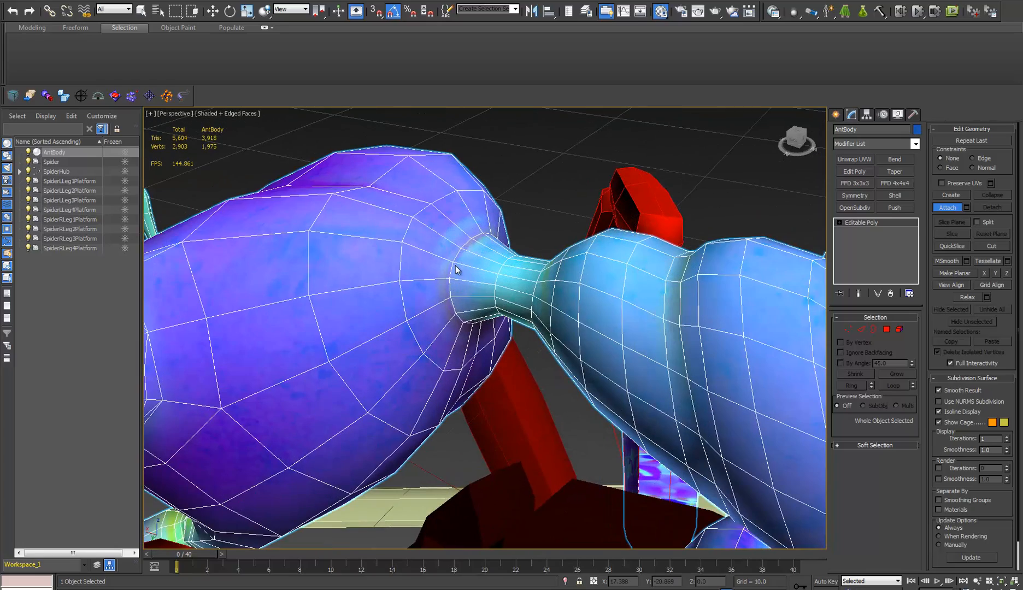
{"action": "middle_click_drag", "start_coordinate": [436, 325], "coordinate": [682, 443], "text": "alt"}
{"action": "middle_click_drag", "start_coordinate": [684, 402], "coordinate": [639, 380], "text": "alt"}
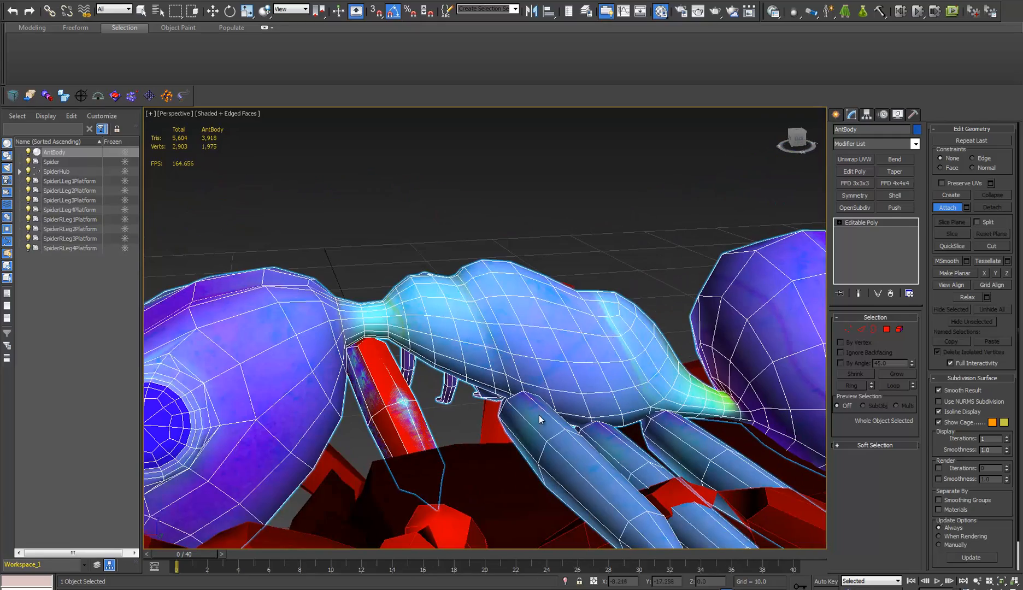
{"action": "middle_click_drag", "start_coordinate": [522, 397], "coordinate": [550, 320], "text": "alt"}
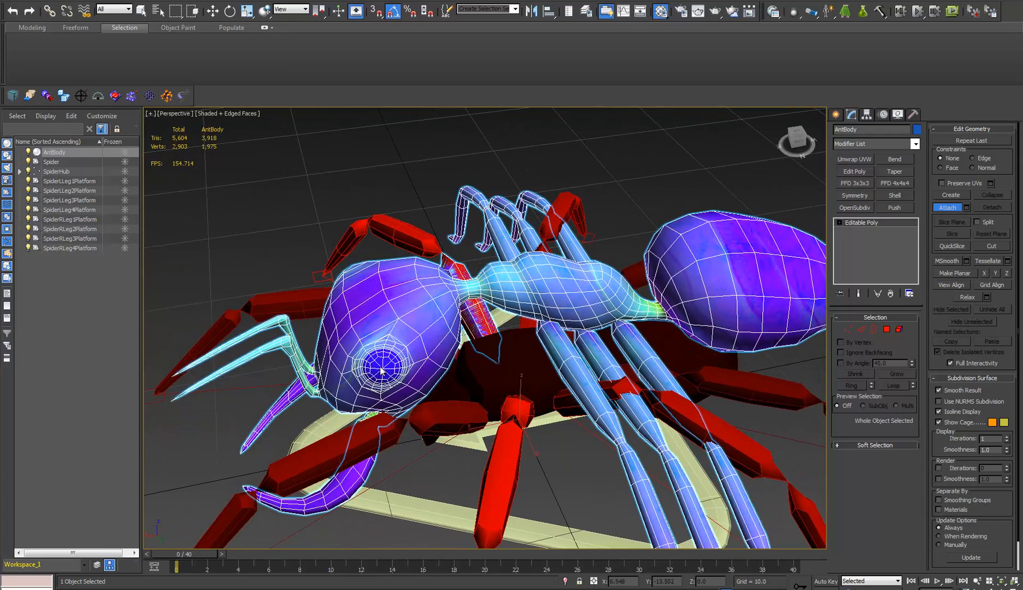
{"action": "middle_click_drag", "start_coordinate": [674, 229], "coordinate": [578, 249], "text": "alt"}
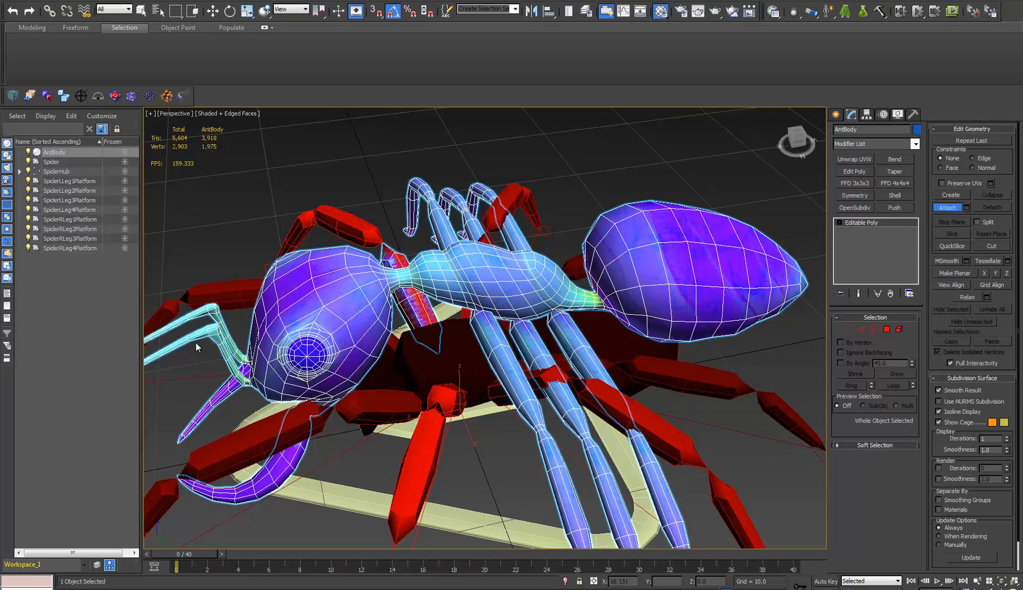
{"action": "middle_click_drag", "start_coordinate": [309, 375], "coordinate": [527, 338], "text": "alt"}
{"action": "middle_click_drag", "start_coordinate": [593, 392], "coordinate": [478, 247], "text": "alt"}
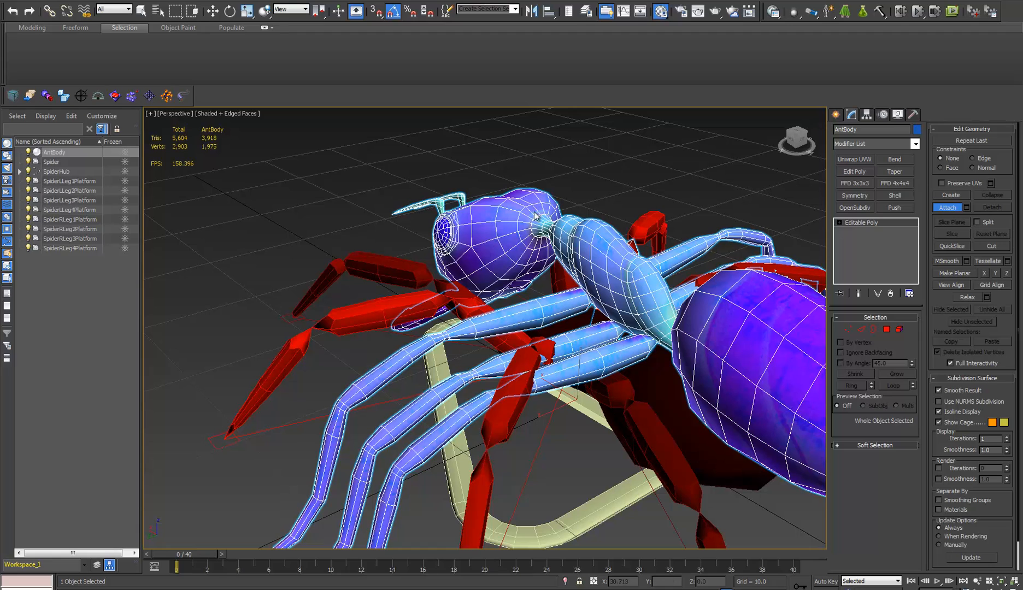
{"action": "middle_click_drag", "start_coordinate": [571, 316], "coordinate": [735, 233], "text": "alt"}
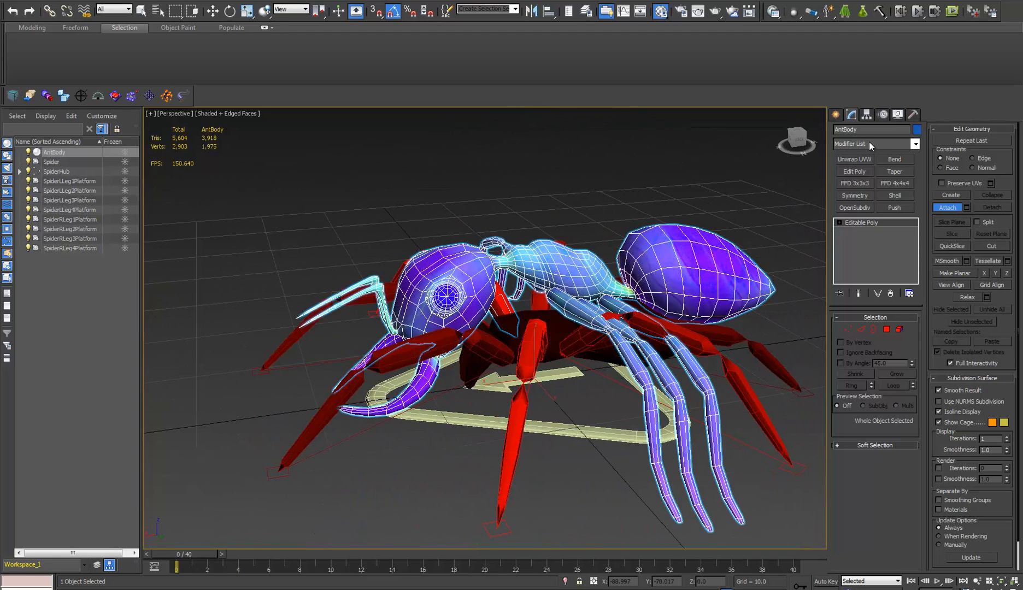
Step: Add an Unwrap UVW modifier to AntBody and examine its UV layout in the UV editor
{"action": "left_click", "coordinate": [854, 161]}
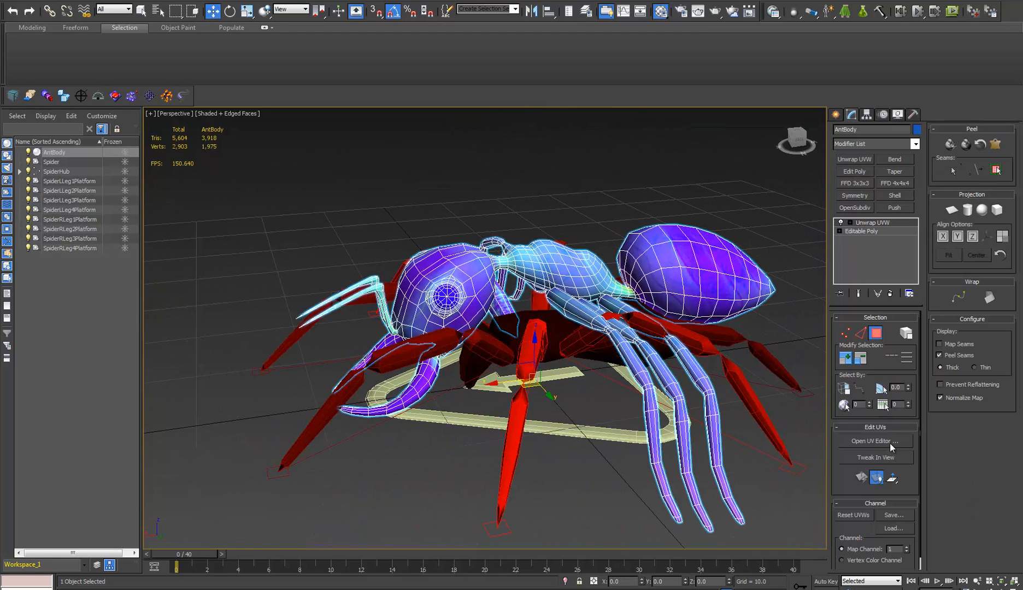
{"action": "left_click", "coordinate": [889, 444]}
{"action": "middle_click_drag", "start_coordinate": [180, 256], "coordinate": [187, 203]}
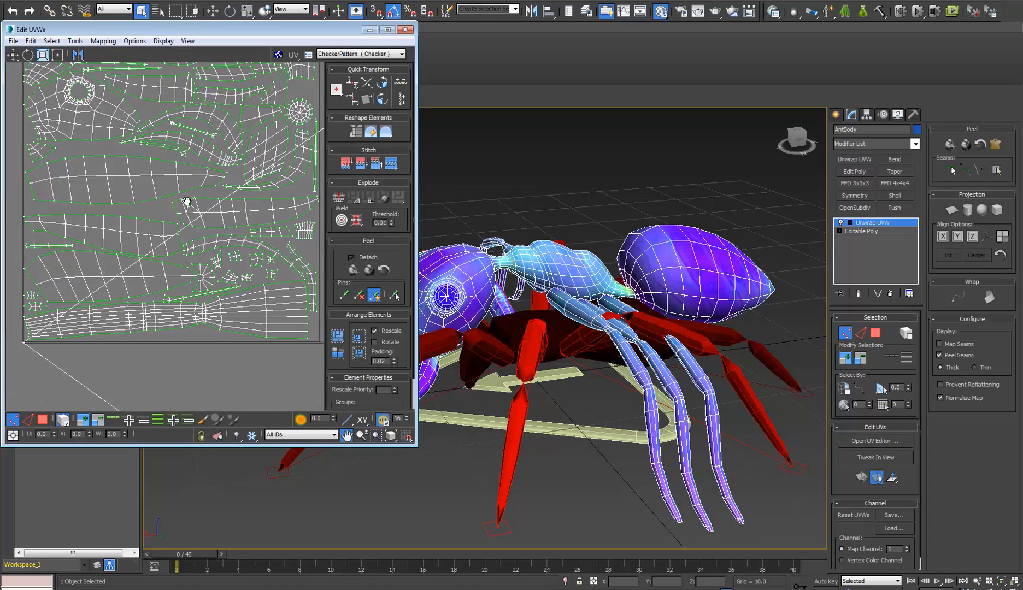
{"action": "middle_click_drag", "start_coordinate": [220, 265], "coordinate": [116, 199]}
{"action": "scroll", "coordinate": [208, 267], "scroll_direction": "down", "scroll_amount": 12}
{"action": "middle_click_drag", "start_coordinate": [186, 249], "coordinate": [204, 277]}
{"action": "scroll", "coordinate": [218, 274], "scroll_direction": "up", "scroll_amount": 4}
{"action": "middle_click_drag", "start_coordinate": [130, 249], "coordinate": [170, 260]}
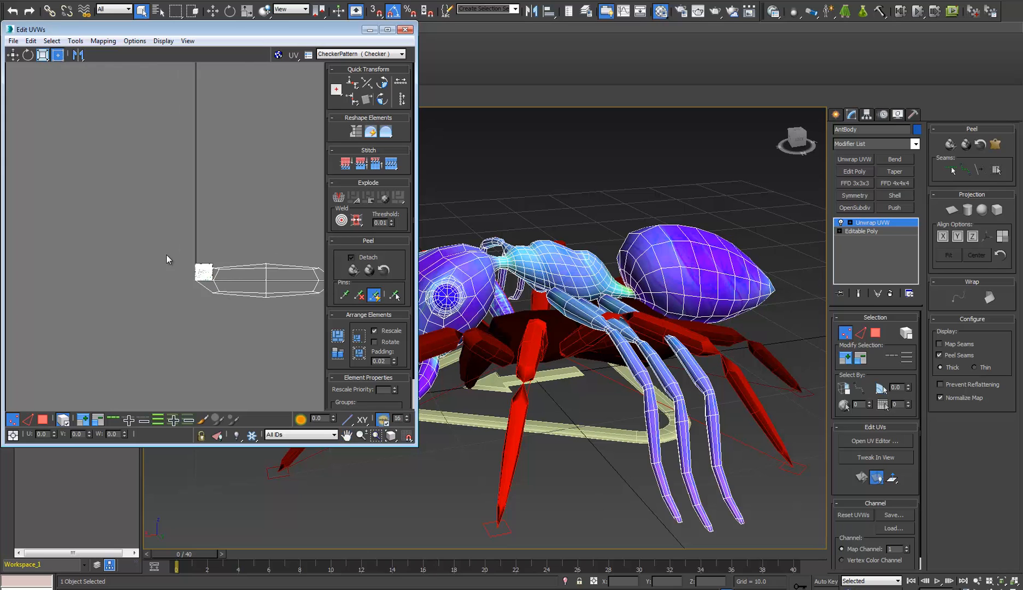
{"action": "scroll", "coordinate": [195, 272], "scroll_direction": "up", "scroll_amount": 12}
{"action": "middle_click_drag", "start_coordinate": [213, 234], "coordinate": [251, 272]}
{"action": "scroll", "coordinate": [252, 272], "scroll_direction": "up", "scroll_amount": 2}
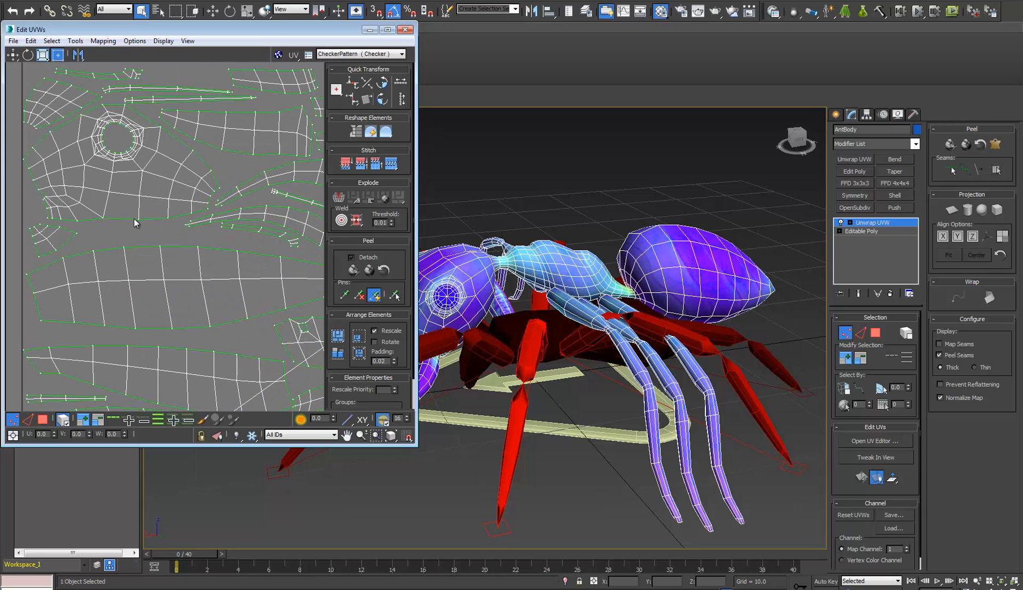
{"action": "middle_click_drag", "start_coordinate": [128, 221], "coordinate": [185, 274]}
{"action": "scroll", "coordinate": [181, 279], "scroll_direction": "up", "scroll_amount": 3}
{"action": "middle_click_drag", "start_coordinate": [303, 147], "coordinate": [108, 296]}
{"action": "middle_click_drag", "start_coordinate": [189, 207], "coordinate": [234, 339]}
{"action": "middle_click_drag", "start_coordinate": [298, 261], "coordinate": [197, 140]}
{"action": "scroll", "coordinate": [217, 214], "scroll_direction": "down", "scroll_amount": 4}
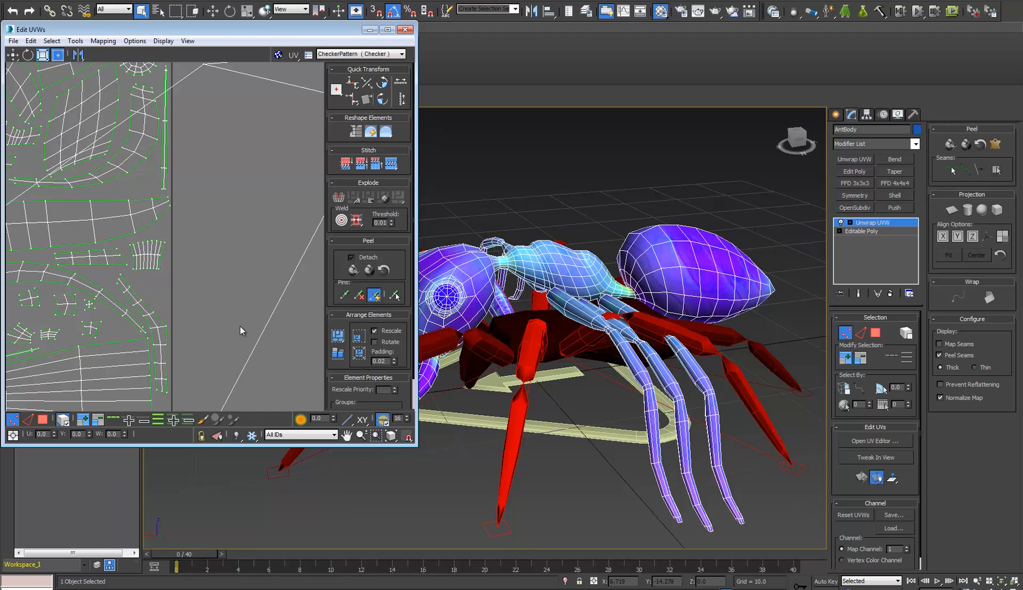
{"action": "scroll", "coordinate": [228, 274], "scroll_direction": "down", "scroll_amount": 2}
Step: Remove the Unwrap UVW modifier from AntBody and look over the mesh for stray geometry
{"action": "left_click", "coordinate": [892, 295]}
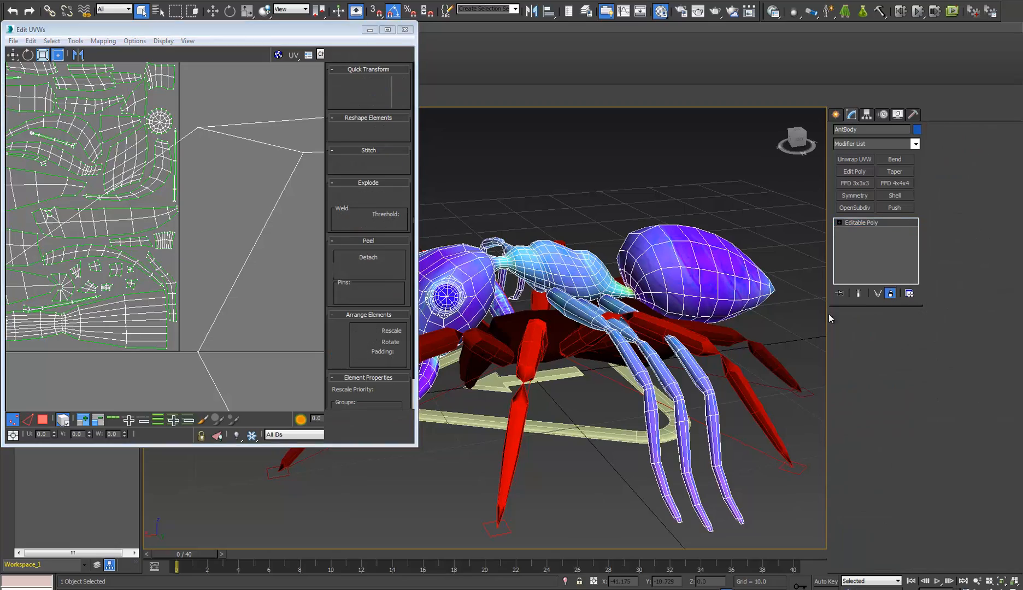
{"action": "middle_click_drag", "start_coordinate": [508, 309], "coordinate": [592, 300], "text": "alt"}
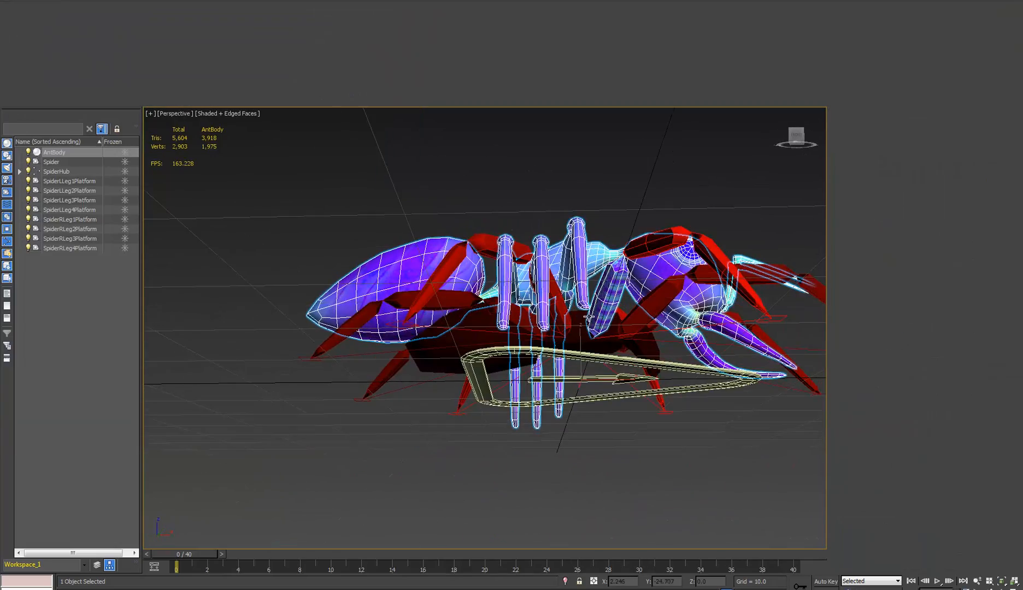
{"action": "scroll", "coordinate": [593, 300], "scroll_direction": "up", "scroll_amount": 4}
{"action": "middle_click_drag", "start_coordinate": [730, 373], "coordinate": [579, 396], "text": "alt"}
Step: Apply Unwrap UVW to AntBody again and select the oversized UV element beyond the UV tile in polygon mode
{"action": "left_click", "coordinate": [854, 159]}
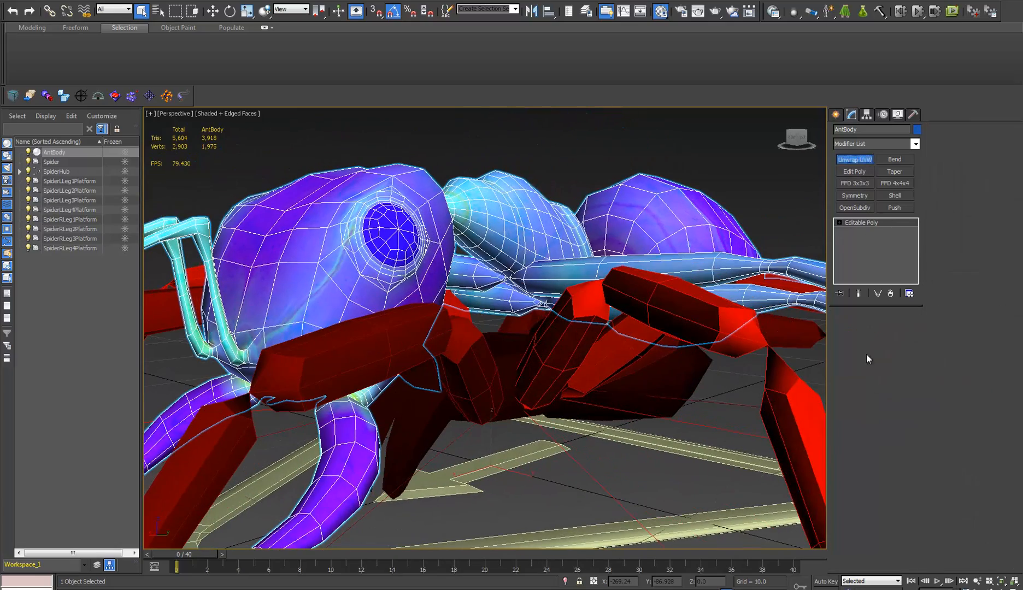
{"action": "left_click", "coordinate": [874, 439]}
{"action": "left_click", "coordinate": [876, 334]}
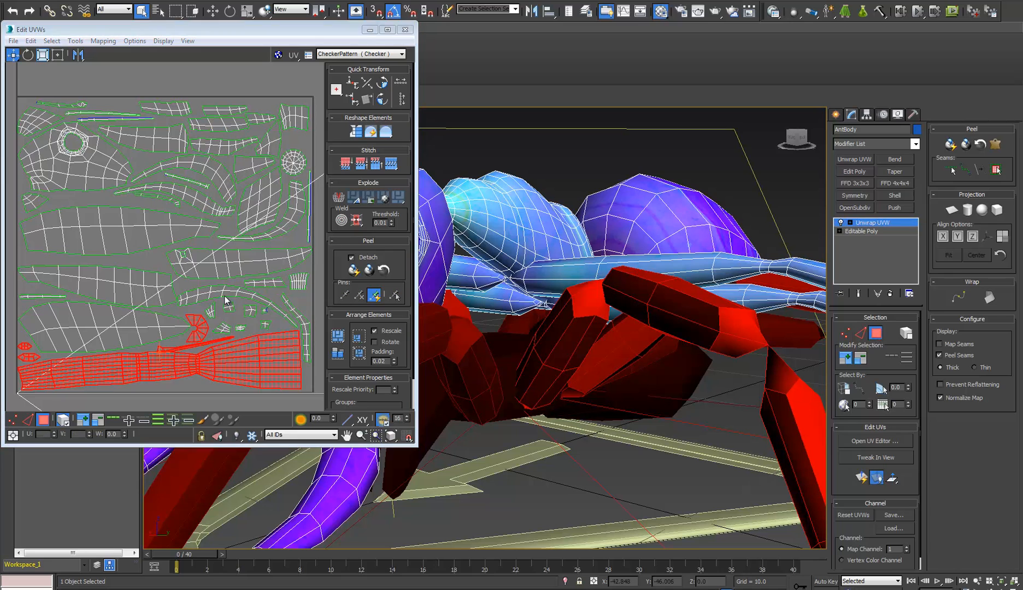
{"action": "scroll", "coordinate": [175, 235], "scroll_direction": "down", "scroll_amount": 10}
{"action": "middle_click_drag", "start_coordinate": [217, 242], "coordinate": [200, 242]}
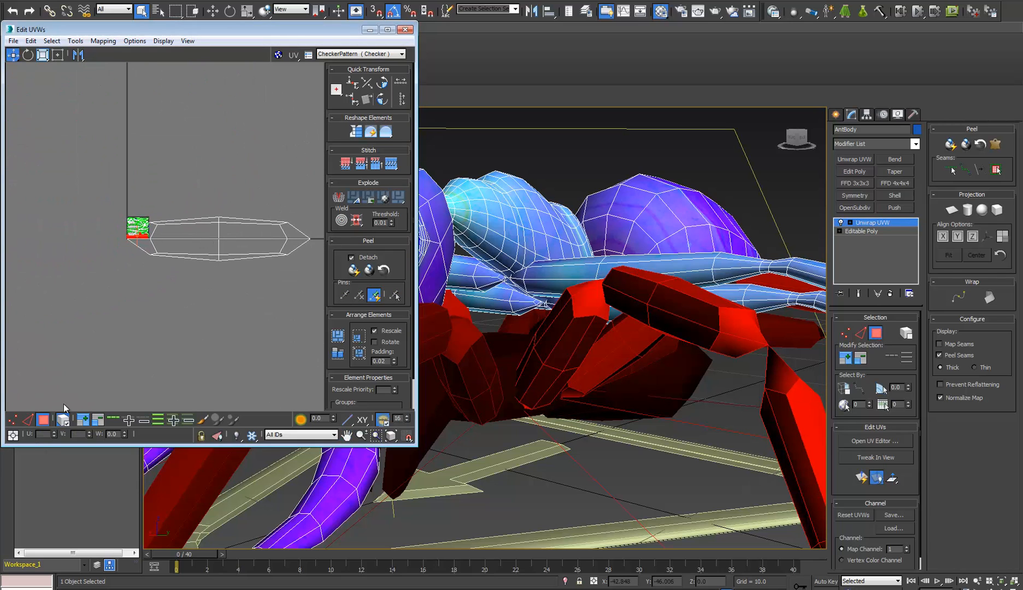
{"action": "left_click", "coordinate": [239, 256]}
{"action": "scroll", "coordinate": [650, 316], "scroll_direction": "up", "scroll_amount": 10}
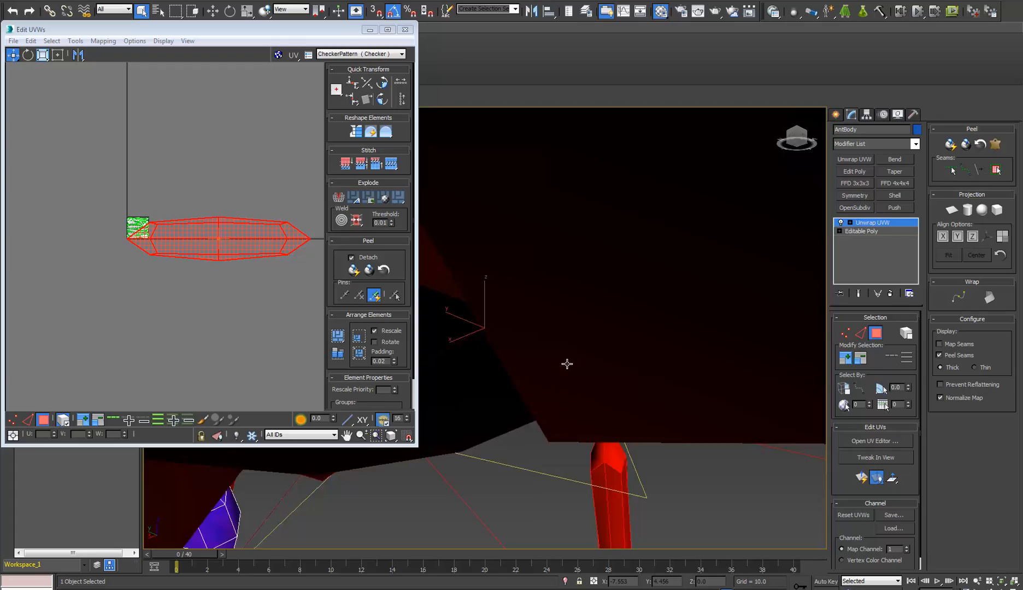
Step: Undo the edits back to before the rig bone was attached to AntBody, and select SpiderHub
{"action": "mouse_move", "coordinate": [567, 364]}
{"action": "middle_mouse_down", "text": "alt"}
{"action": "mouse_move", "coordinate": [500, 434]}
{"action": "mouse_move", "coordinate": [439, 440]}
{"action": "mouse_move", "coordinate": [579, 439]}
{"action": "mouse_move", "coordinate": [612, 379]}
{"action": "mouse_move", "coordinate": [529, 396]}
{"action": "mouse_move", "coordinate": [500, 378]}
{"action": "mouse_move", "coordinate": [490, 353]}
{"action": "mouse_move", "coordinate": [398, 357]}
{"action": "mouse_move", "coordinate": [559, 362]}
{"action": "mouse_move", "coordinate": [507, 382]}
{"action": "mouse_move", "coordinate": [566, 355]}
{"action": "middle_mouse_up", "text": "alt"}
{"action": "key", "text": "ctrl+z"}
{"action": "key", "text": "ctrl+z"}
{"action": "left_click", "coordinate": [567, 337]}
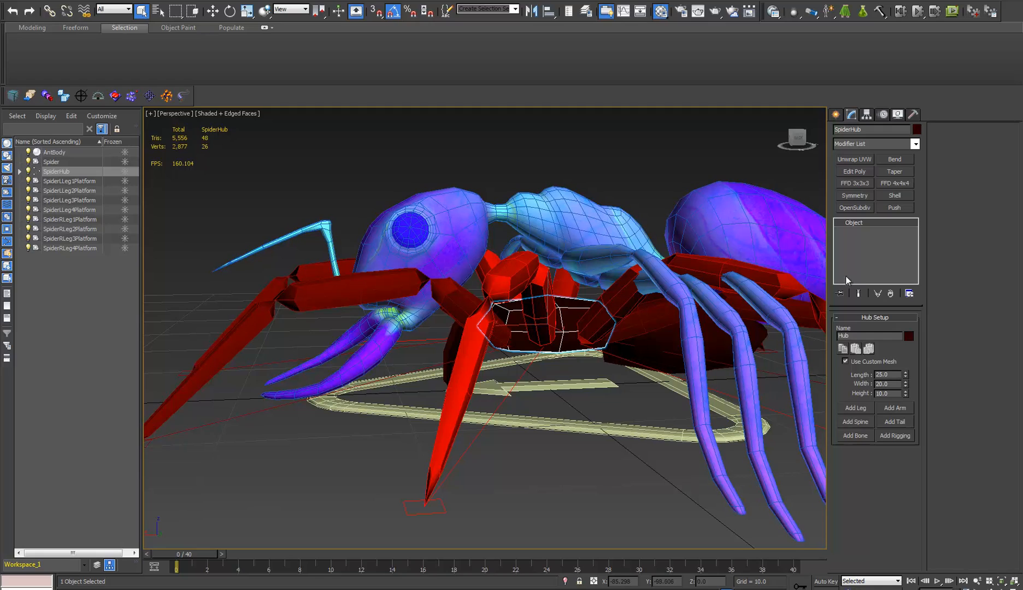
Step: Raise SpiderHub to the ant's thorax, rotate it -5 degrees about Y, and shift it to fit the thorax
{"action": "left_click_drag", "start_coordinate": [547, 286], "coordinate": [440, 181]}
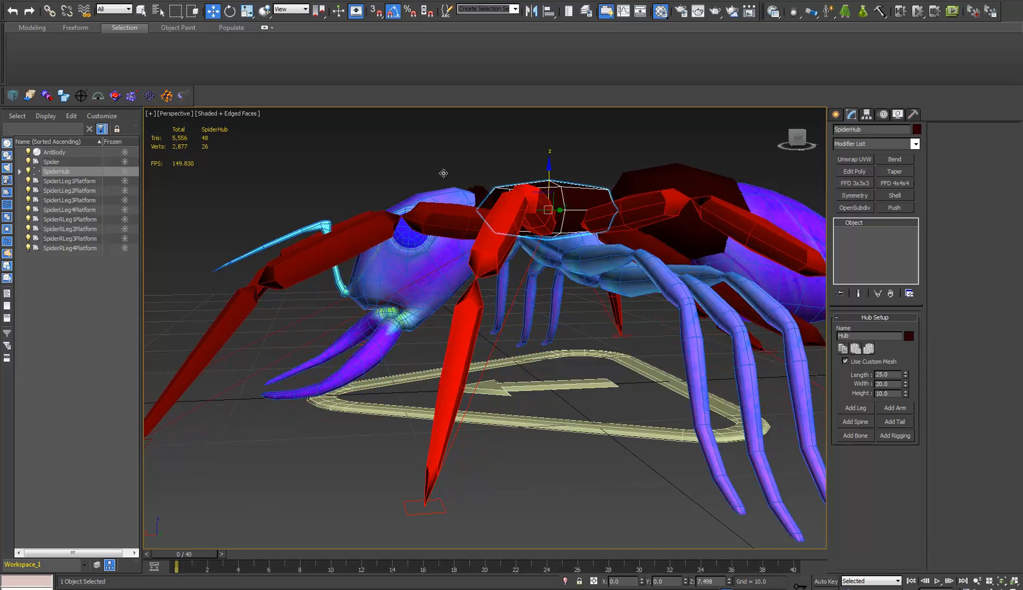
{"action": "key", "text": "e"}
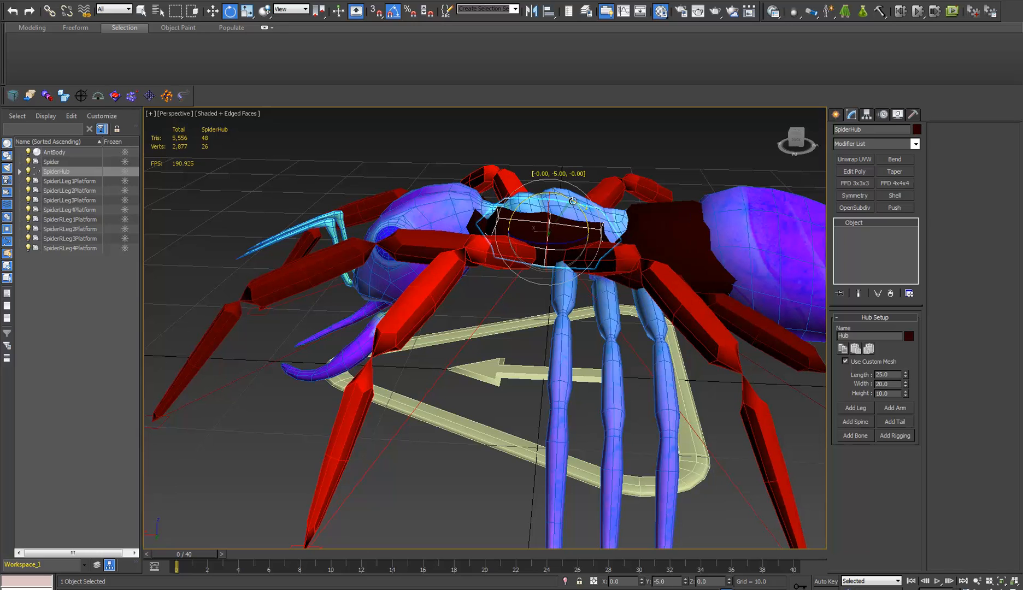
{"action": "key", "text": "w"}
{"action": "left_click_drag", "start_coordinate": [529, 218], "coordinate": [553, 224]}
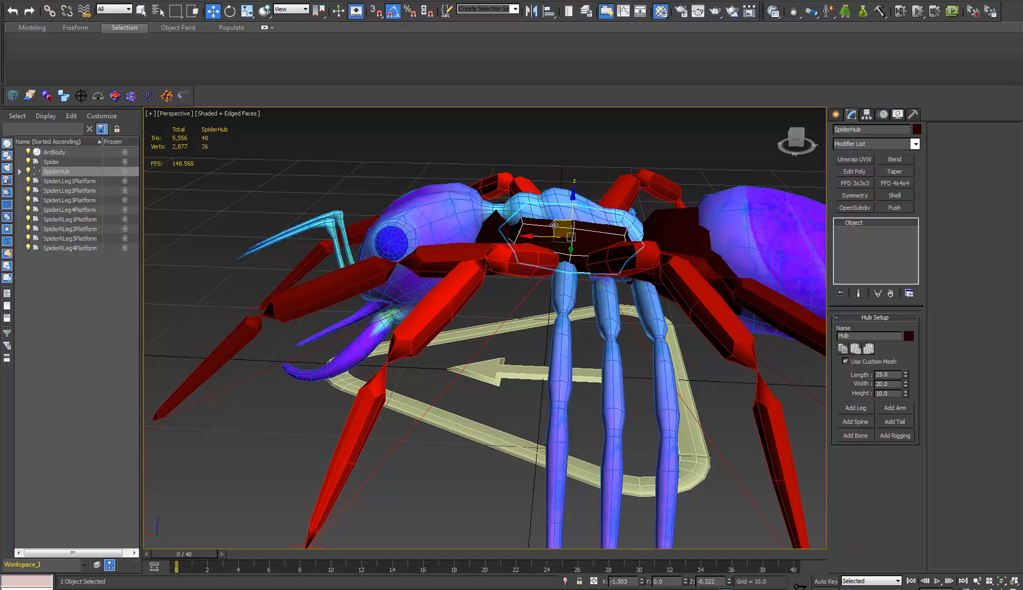
Step: Delete the two small Spider bones attached to the front of SpiderHub, one on either side of the ant's neck
{"action": "left_click", "coordinate": [490, 228]}
{"action": "middle_click_drag", "start_coordinate": [490, 228], "coordinate": [613, 244], "text": "alt"}
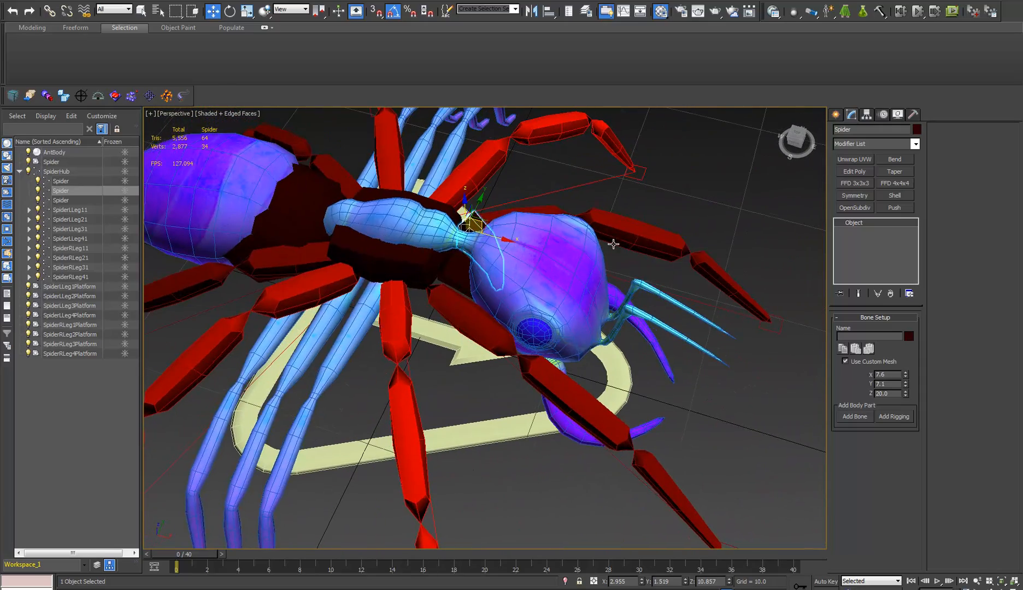
{"action": "left_click", "coordinate": [460, 270], "text": "ctrl"}
{"action": "middle_click_drag", "start_coordinate": [445, 278], "coordinate": [458, 303], "text": "alt"}
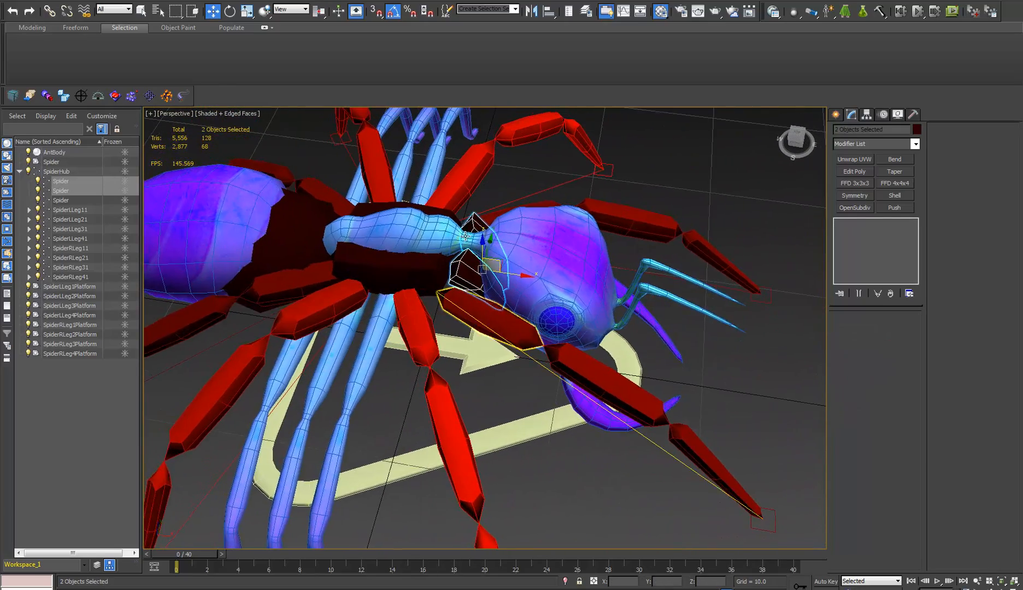
{"action": "scroll", "coordinate": [465, 235], "scroll_direction": "up", "scroll_amount": 5}
{"action": "middle_click_drag", "start_coordinate": [468, 238], "coordinate": [437, 345], "text": "alt"}
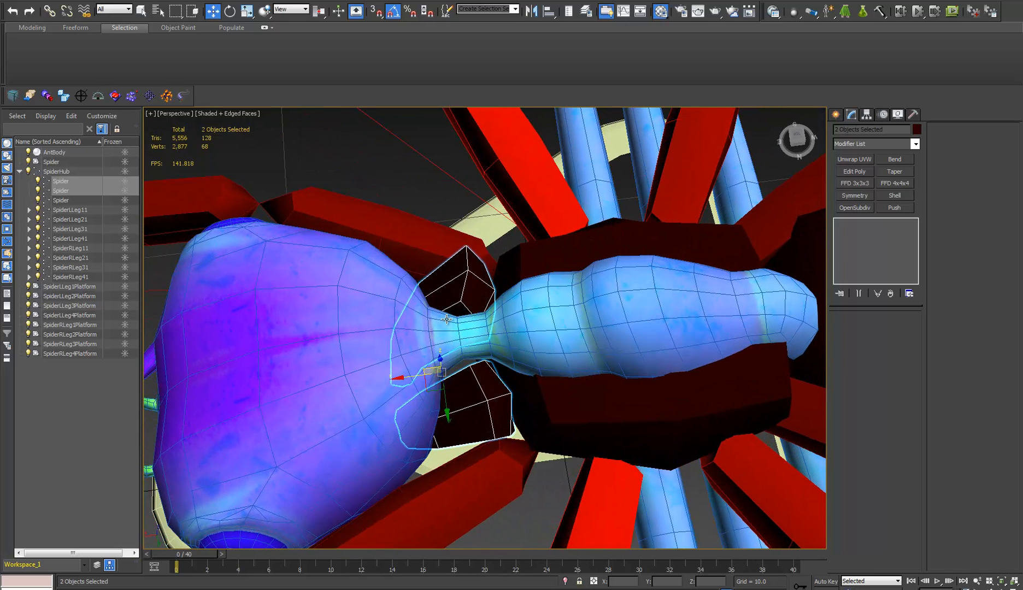
Step: Add a bone to SpiderHub and select the new bone inside the ant's thorax
{"action": "left_click", "coordinate": [537, 389]}
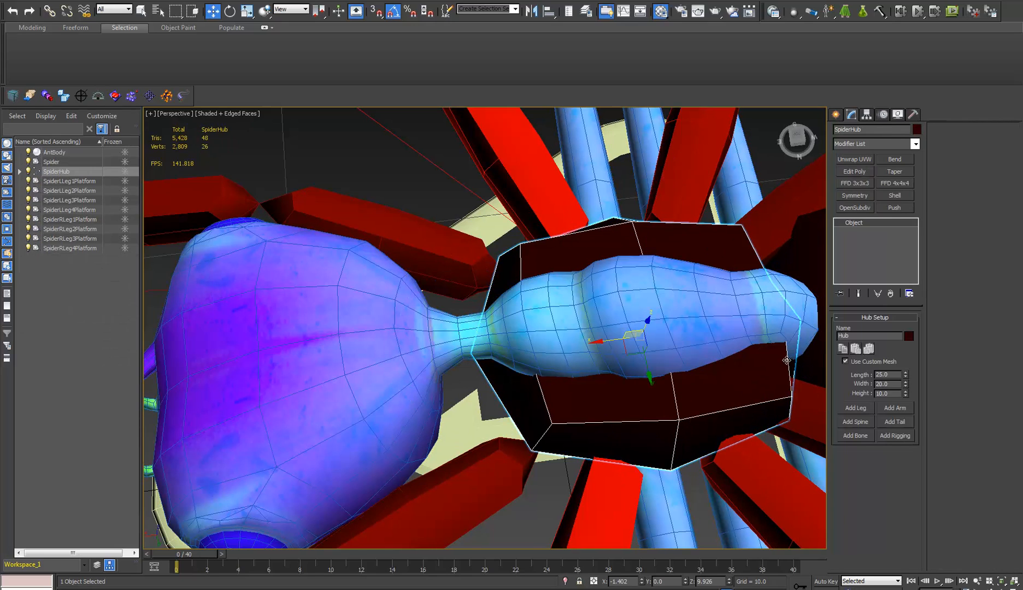
{"action": "left_click", "coordinate": [854, 435]}
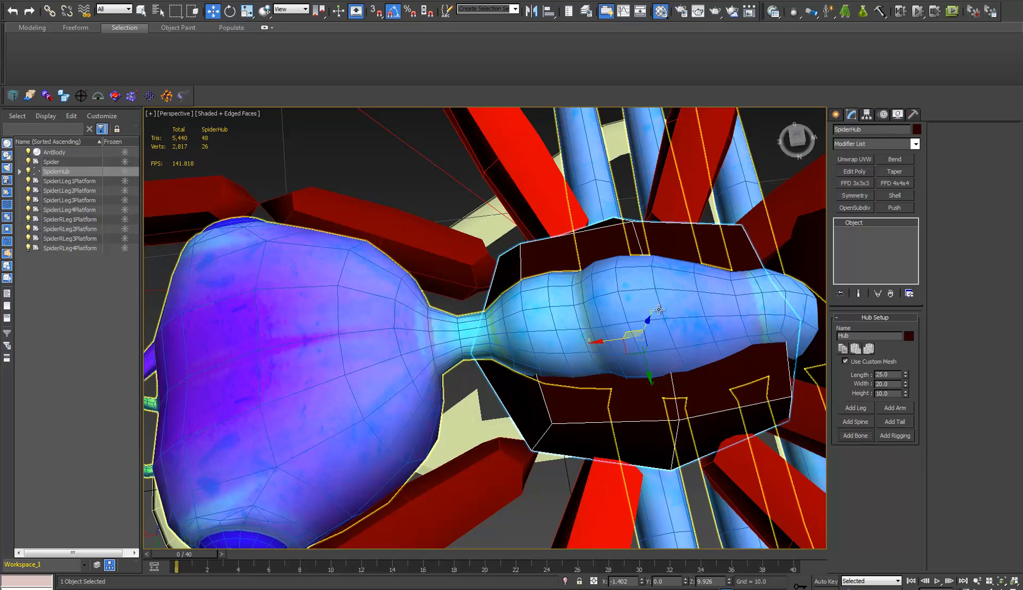
{"action": "key", "text": "F3"}
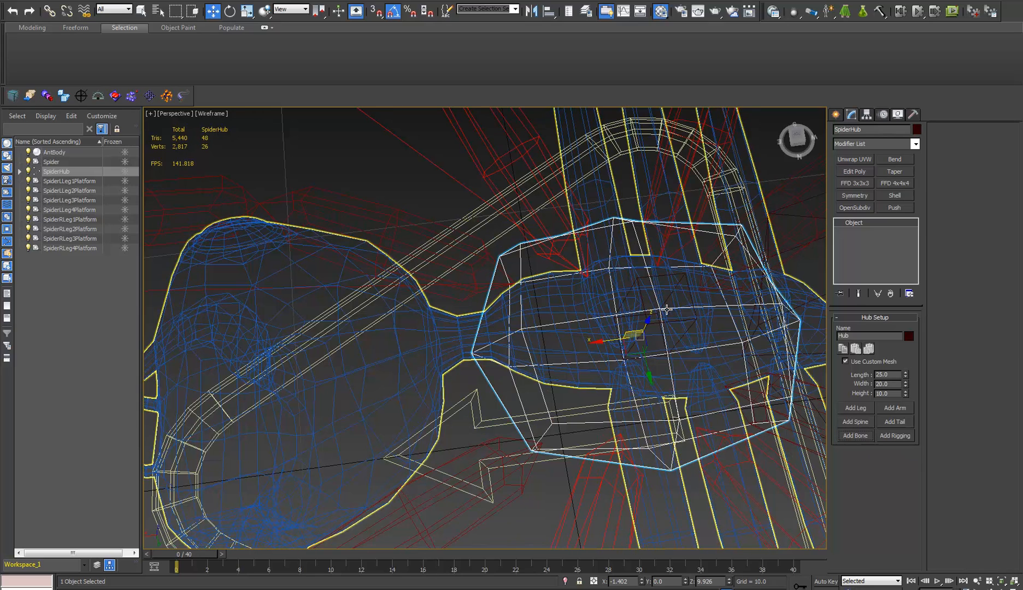
{"action": "left_click", "coordinate": [681, 333]}
{"action": "key", "text": "F3"}
{"action": "middle_click_drag", "start_coordinate": [650, 328], "coordinate": [632, 350], "text": "alt"}
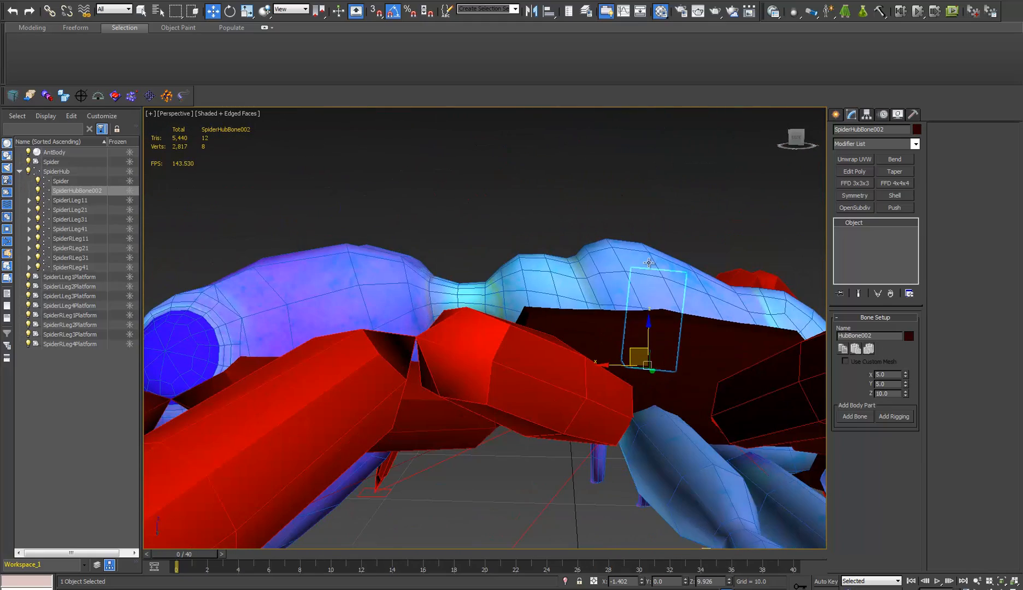
Step: Move the new hub bone to the ant's neck and rotate it to lie horizontally, pointing into the head
{"action": "left_click_drag", "start_coordinate": [633, 350], "coordinate": [455, 296]}
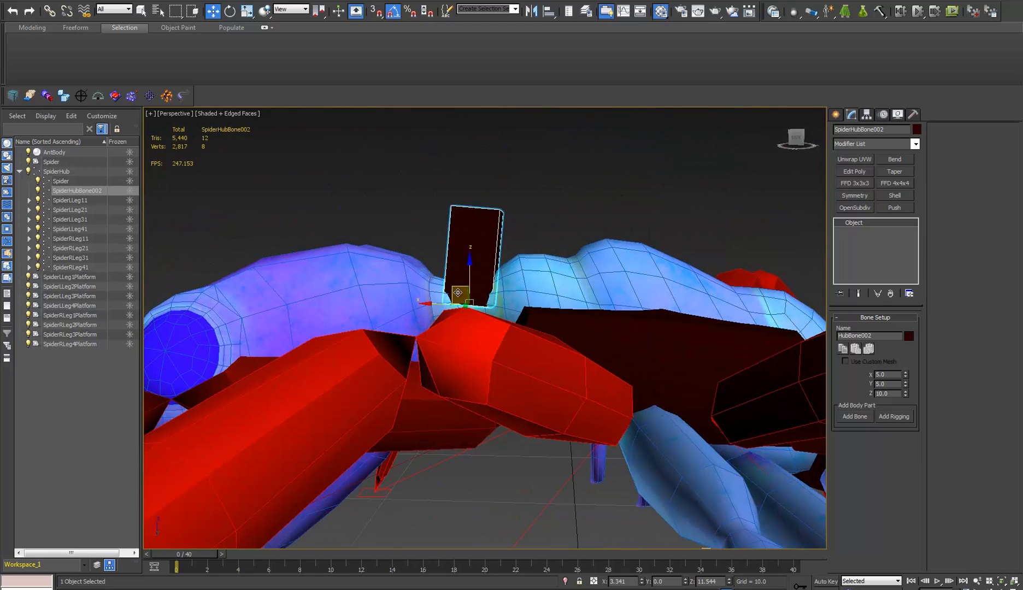
{"action": "middle_click_drag", "start_coordinate": [456, 296], "coordinate": [485, 298], "text": "alt"}
{"action": "key", "text": "e"}
{"action": "left_click_drag", "start_coordinate": [491, 275], "coordinate": [444, 259]}
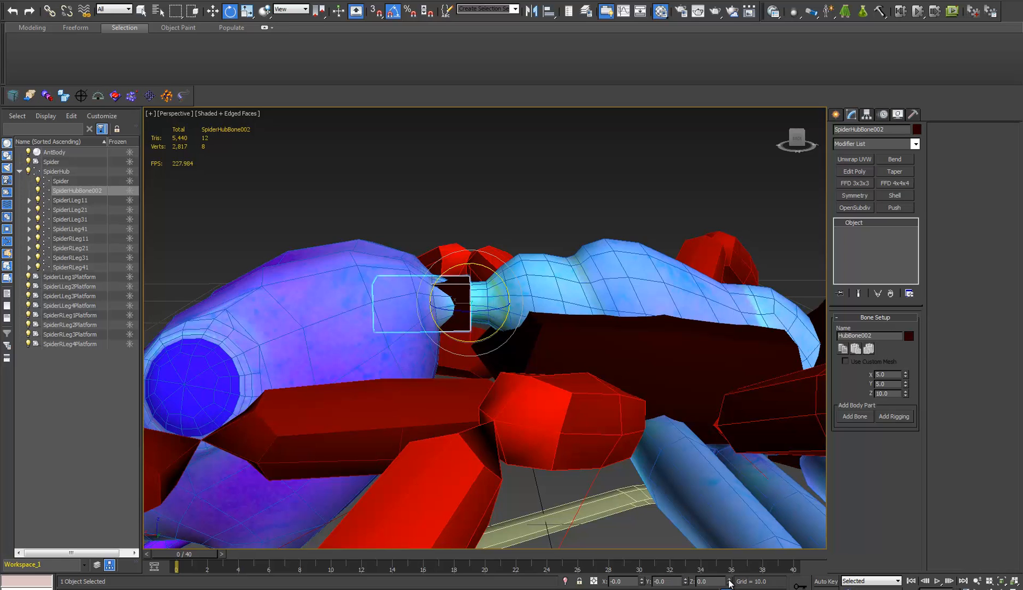
Step: Align the hub bone's base precisely with the joint between neck and head, using the wireframe Front view
{"action": "middle_click_drag", "start_coordinate": [555, 359], "coordinate": [565, 317], "text": "alt"}
{"action": "key", "text": "w"}
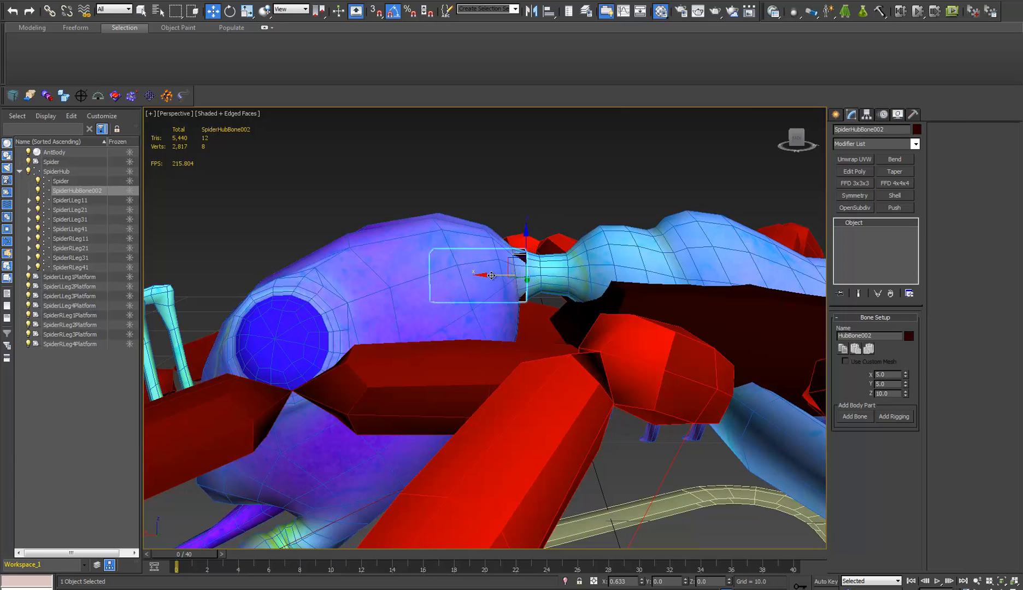
{"action": "key", "text": "v"}
{"action": "key", "text": "f"}
{"action": "key", "text": "z"}
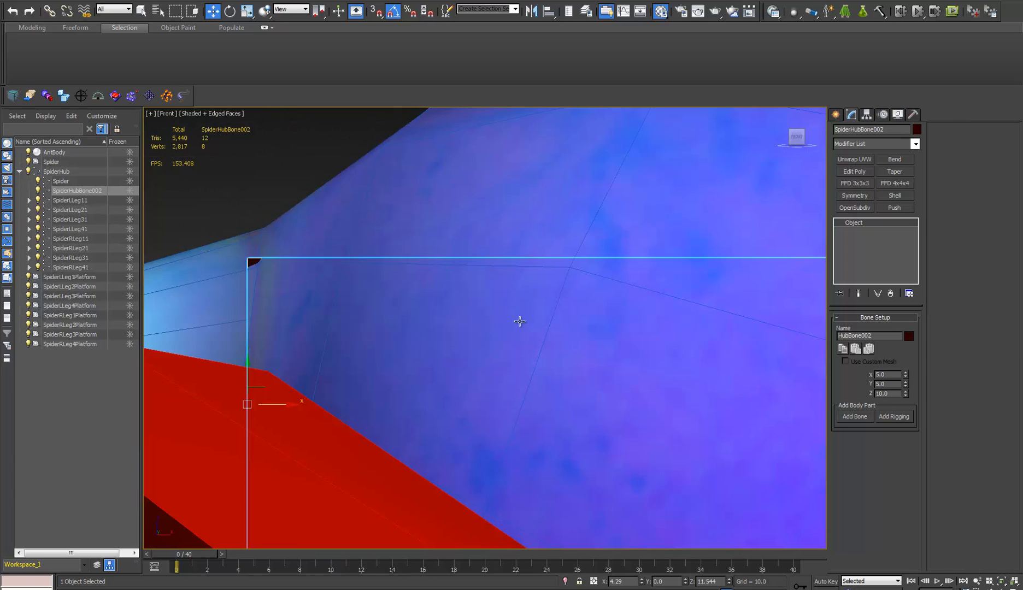
{"action": "key", "text": "F3"}
{"action": "scroll", "coordinate": [517, 327], "scroll_direction": "down", "scroll_amount": 6}
{"action": "middle_click_drag", "start_coordinate": [465, 357], "coordinate": [560, 249]}
{"action": "scroll", "coordinate": [584, 224], "scroll_direction": "up", "scroll_amount": 5}
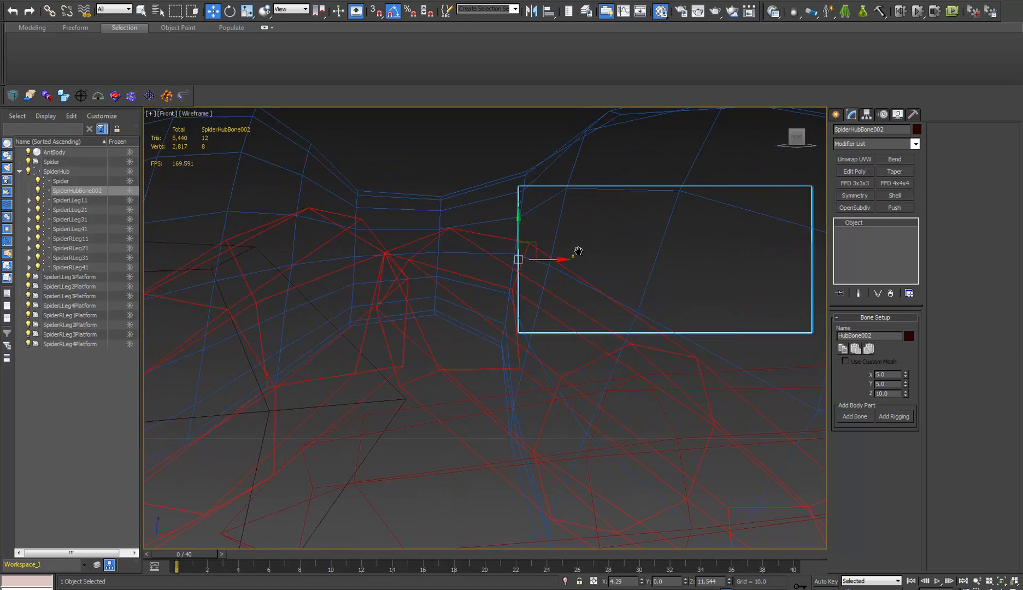
{"action": "left_click_drag", "start_coordinate": [538, 256], "coordinate": [533, 256]}
{"action": "scroll", "coordinate": [530, 260], "scroll_direction": "up", "scroll_amount": 5}
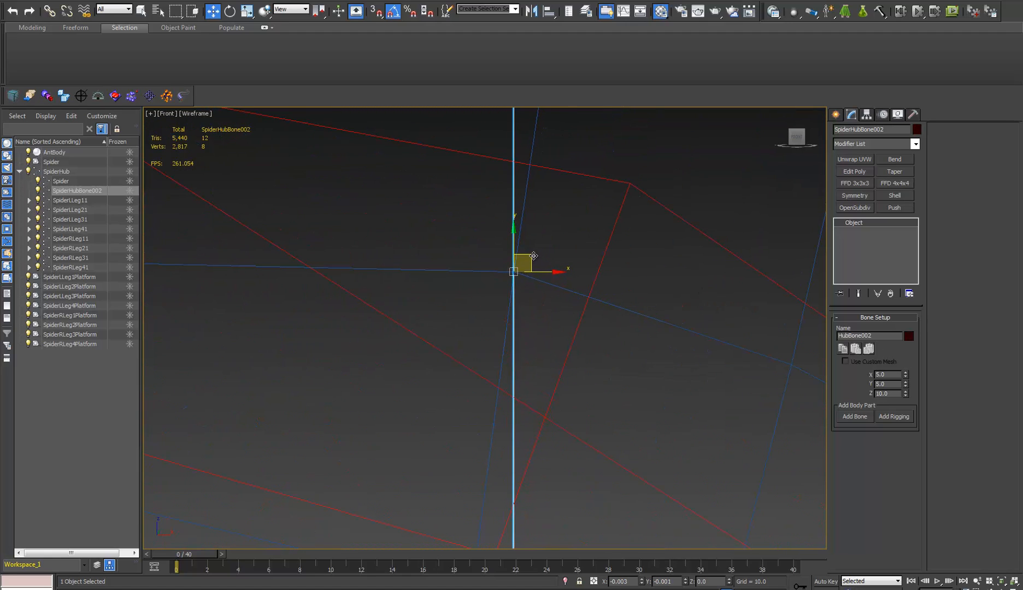
Step: Try rotating the head bone -40 degrees about its base at the neck, and undo the rotation
{"action": "scroll", "coordinate": [533, 256], "scroll_direction": "down", "scroll_amount": 5}
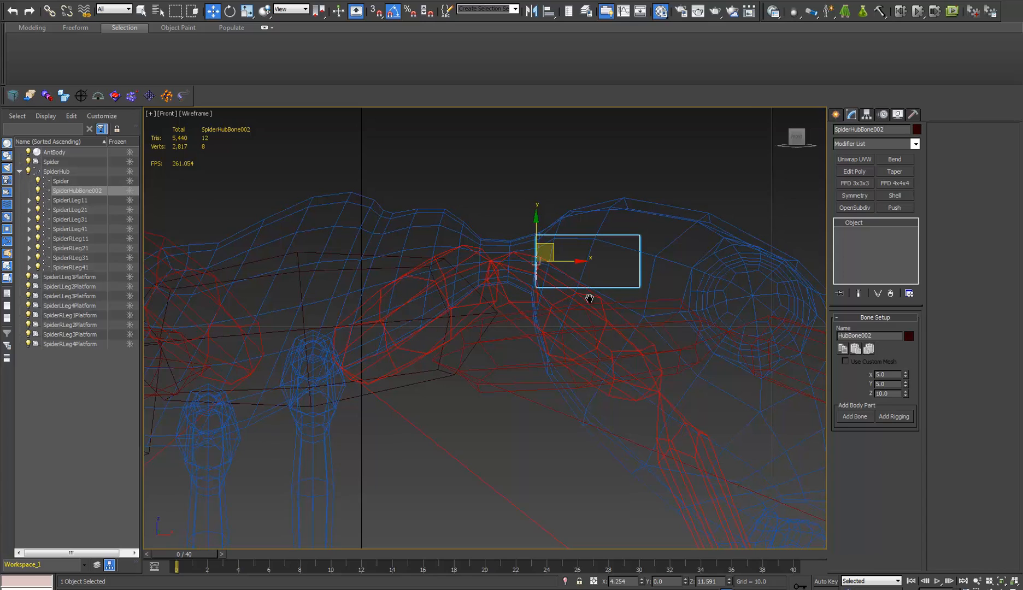
{"action": "middle_click_drag", "start_coordinate": [589, 298], "coordinate": [544, 290]}
{"action": "scroll", "coordinate": [596, 323], "scroll_direction": "down", "scroll_amount": 2}
{"action": "middle_click_drag", "start_coordinate": [595, 323], "coordinate": [552, 310]}
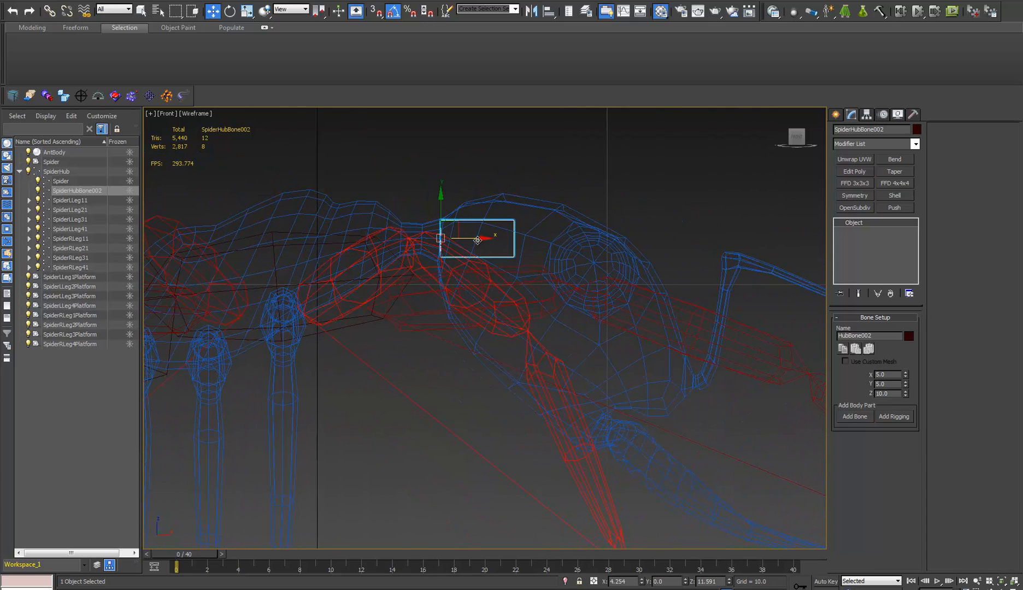
{"action": "middle_click_drag", "start_coordinate": [472, 242], "coordinate": [507, 249]}
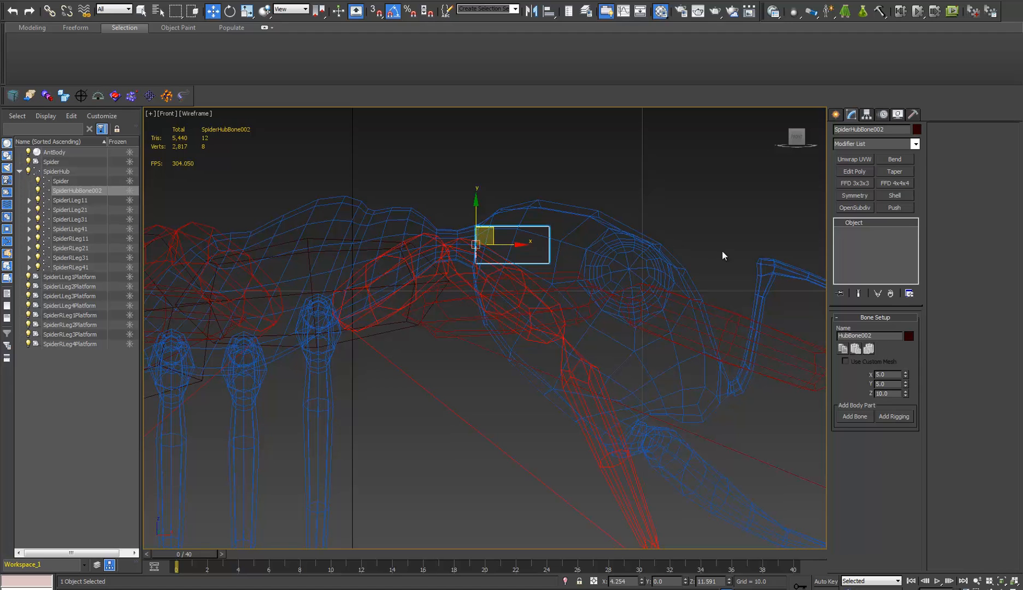
{"action": "middle_click_drag", "start_coordinate": [729, 278], "coordinate": [681, 279]}
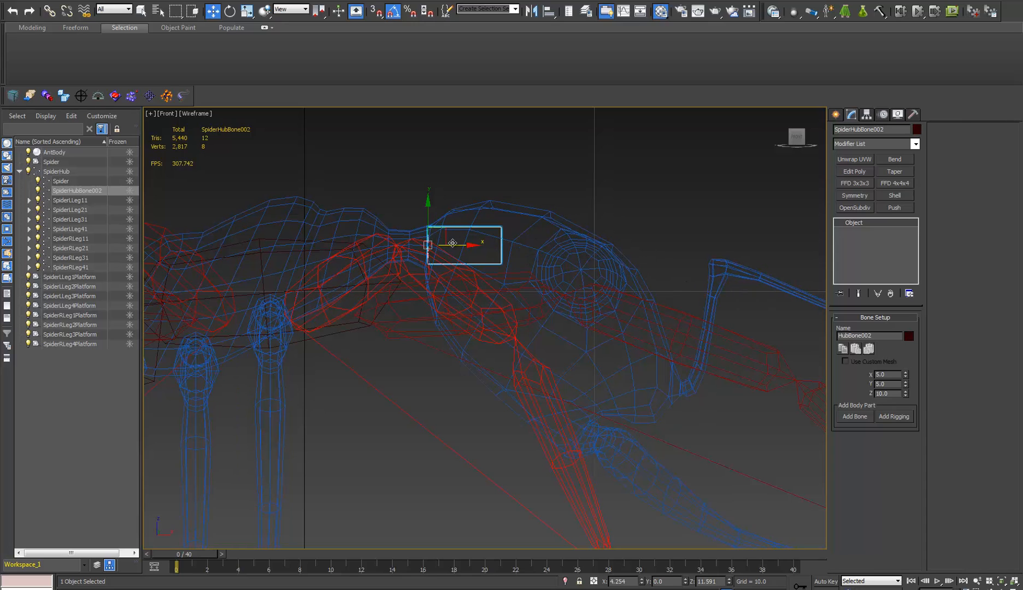
{"action": "key", "text": "e"}
{"action": "left_click_drag", "start_coordinate": [470, 220], "coordinate": [475, 242]}
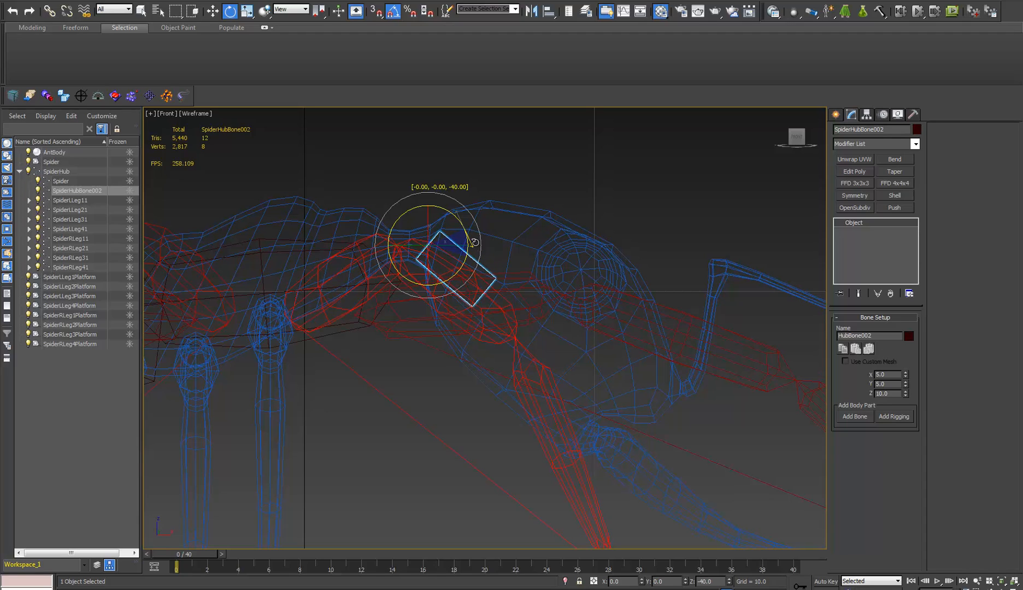
{"action": "key", "text": "ctrl+z"}
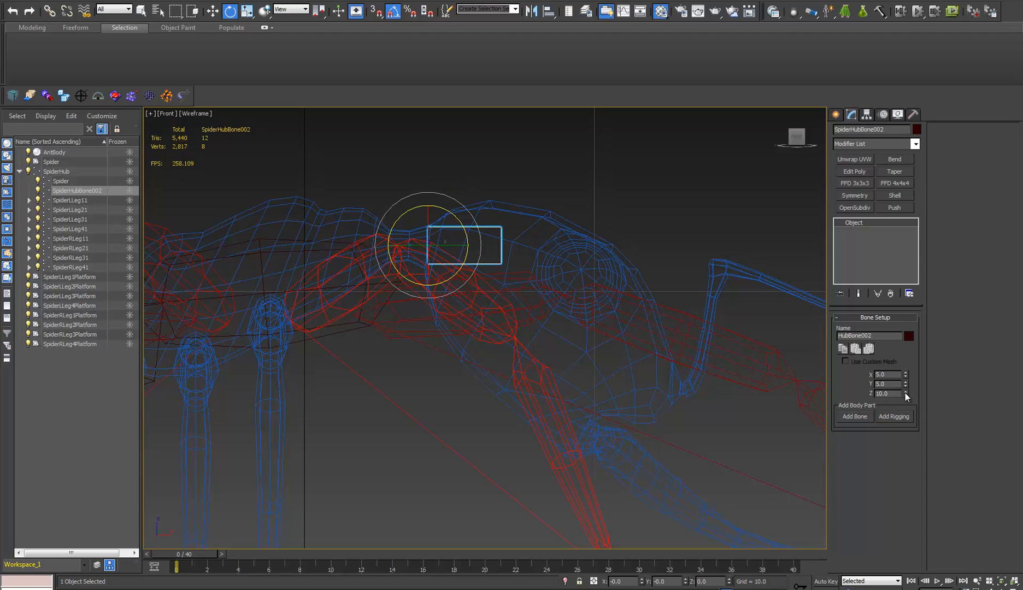
Step: Lengthen the head bone to a Z size of 31.5 so it extends through the ant's head
{"action": "left_click_drag", "start_coordinate": [906, 392], "coordinate": [915, 314]}
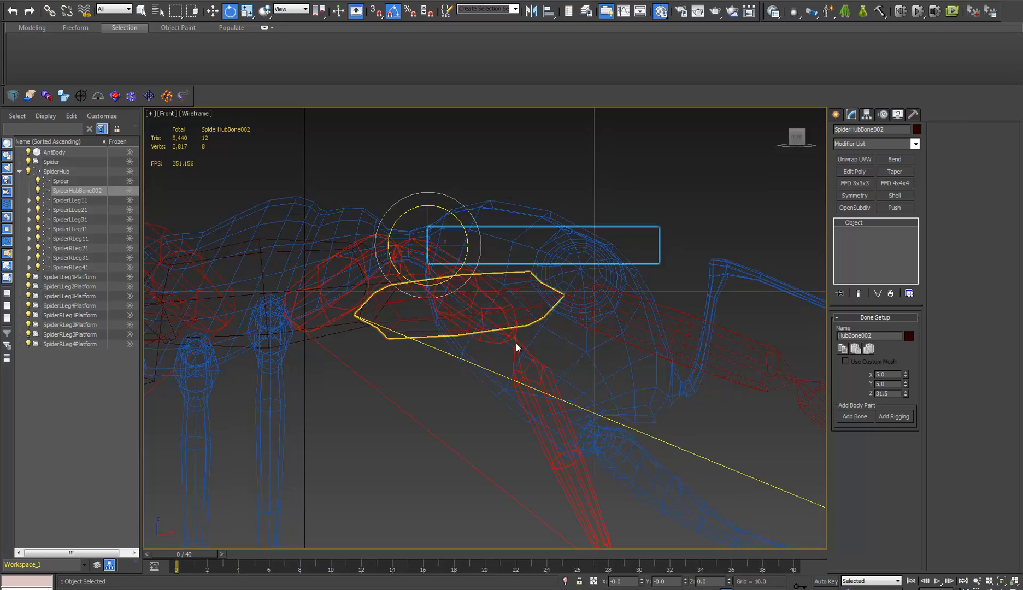
{"action": "middle_click_drag", "start_coordinate": [590, 479], "coordinate": [481, 252]}
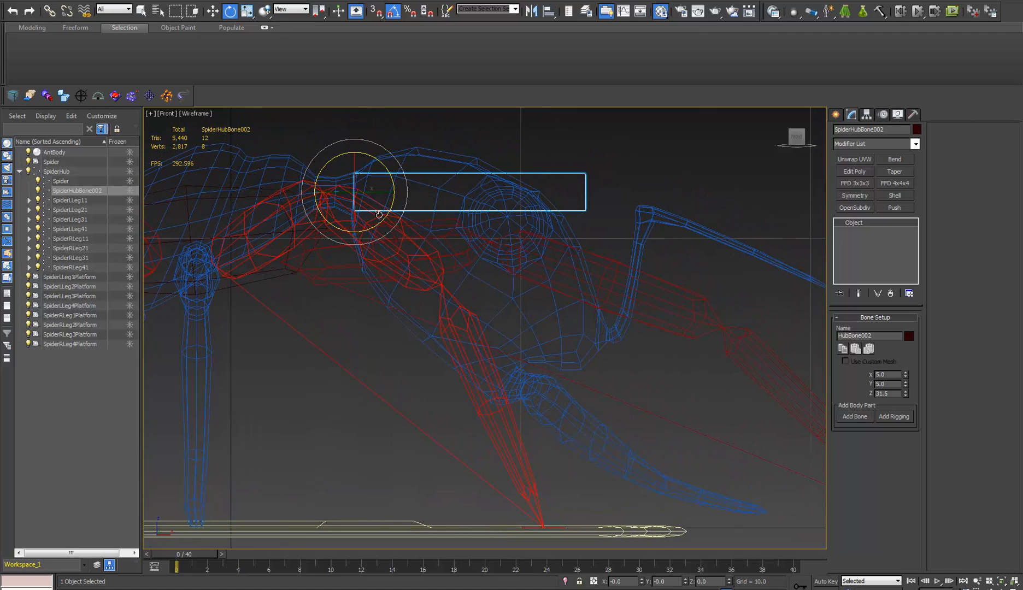
{"action": "middle_click_drag", "start_coordinate": [381, 214], "coordinate": [493, 283]}
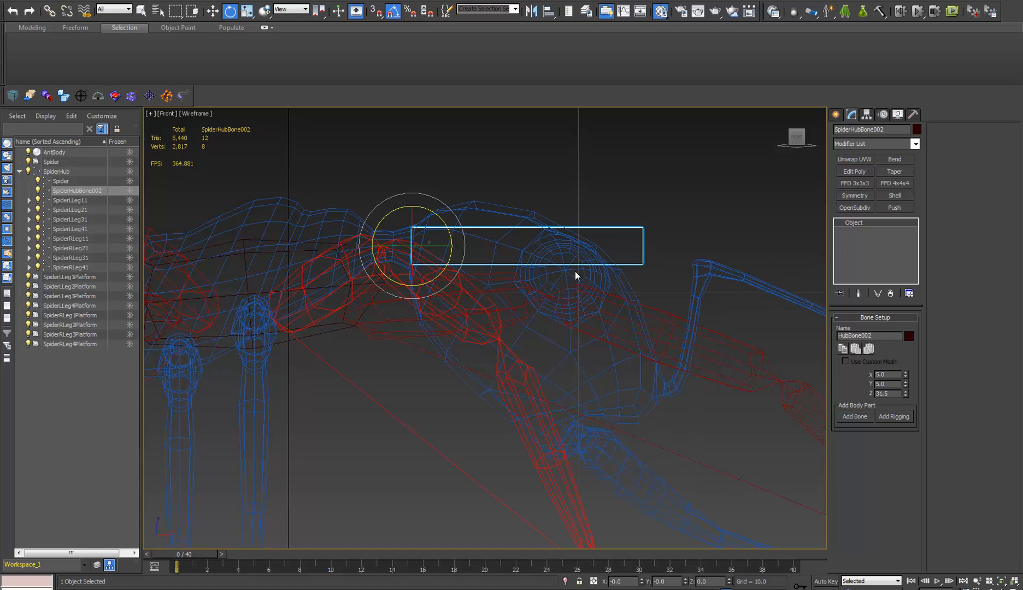
Step: Examine how the head bone's base and length line up with the neck, head and mandibles in Front view
{"action": "scroll", "coordinate": [434, 258], "scroll_direction": "up", "scroll_amount": 10}
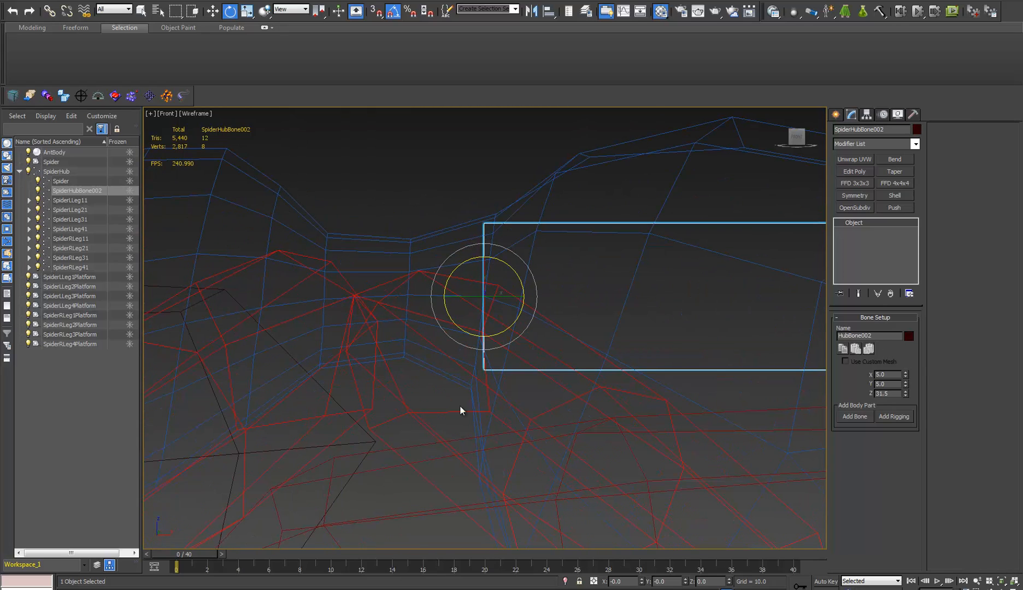
{"action": "scroll", "coordinate": [476, 322], "scroll_direction": "down", "scroll_amount": 5}
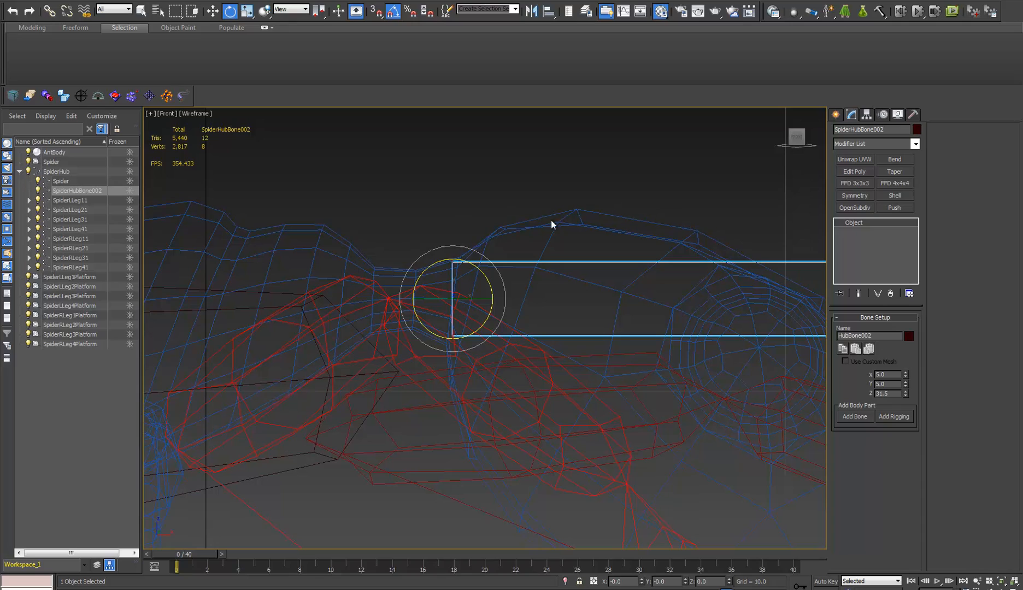
{"action": "middle_click_drag", "start_coordinate": [481, 307], "coordinate": [477, 209]}
{"action": "scroll", "coordinate": [477, 210], "scroll_direction": "down", "scroll_amount": 2}
{"action": "scroll", "coordinate": [508, 241], "scroll_direction": "down", "scroll_amount": 3}
{"action": "middle_click_drag", "start_coordinate": [508, 240], "coordinate": [552, 315]}
{"action": "scroll", "coordinate": [549, 315], "scroll_direction": "up", "scroll_amount": 3}
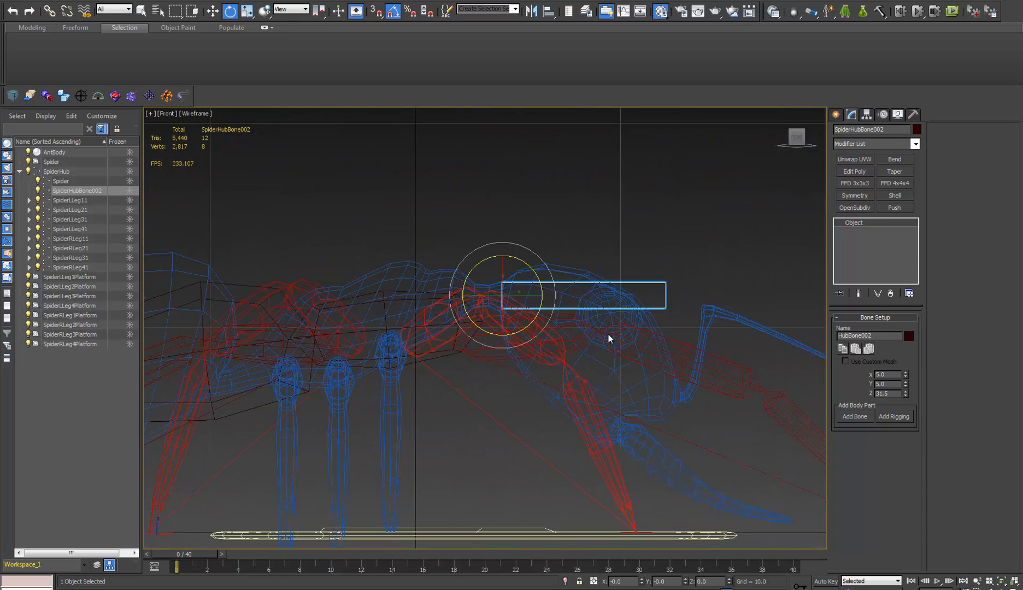
{"action": "middle_click_drag", "start_coordinate": [589, 345], "coordinate": [579, 322]}
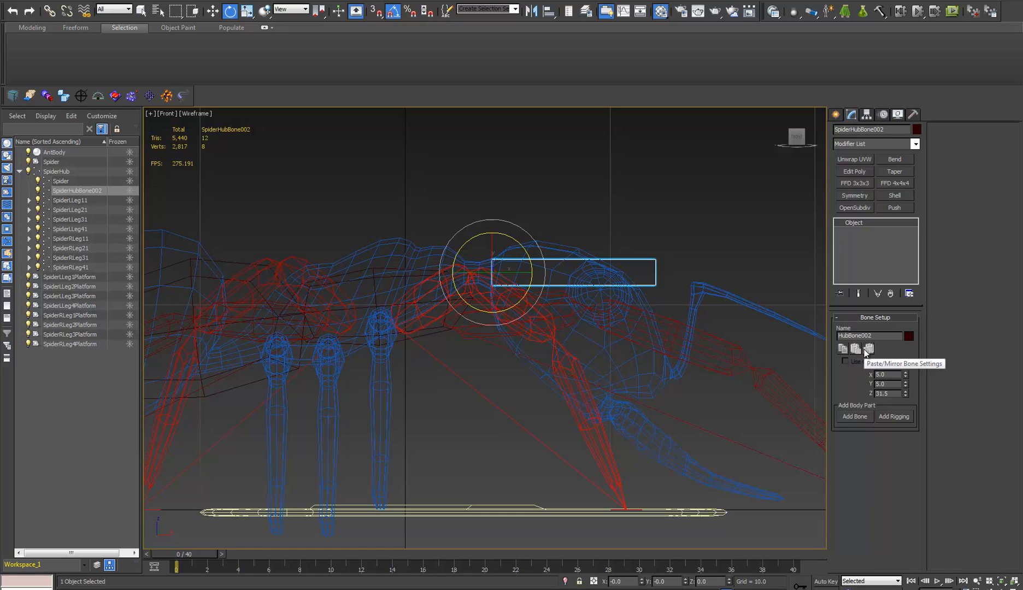
Step: Add a child bone to the end of the head bone and select it
{"action": "left_click", "coordinate": [862, 417]}
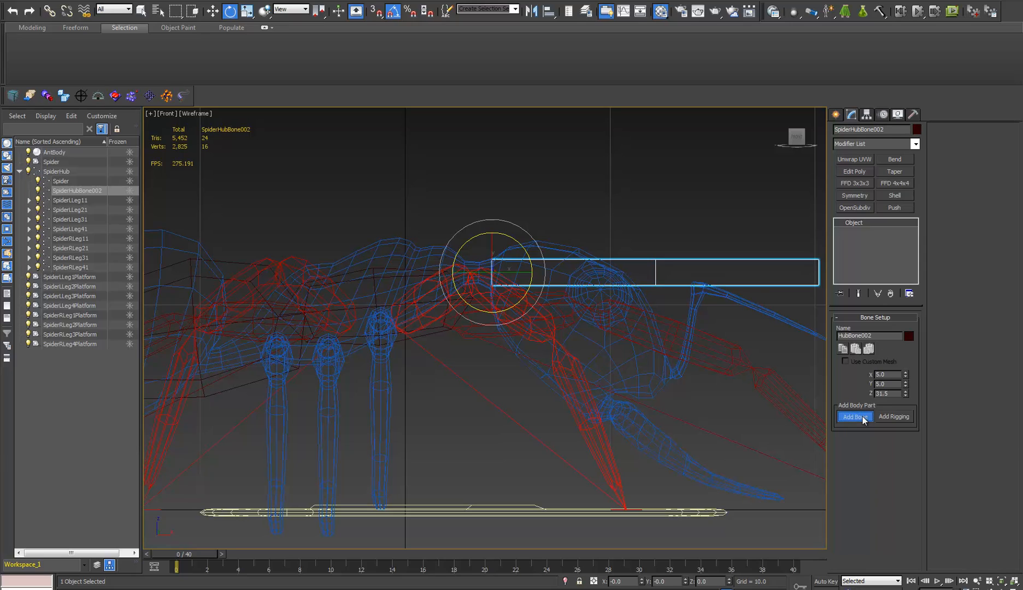
{"action": "middle_click_drag", "start_coordinate": [717, 333], "coordinate": [738, 285], "text": "alt"}
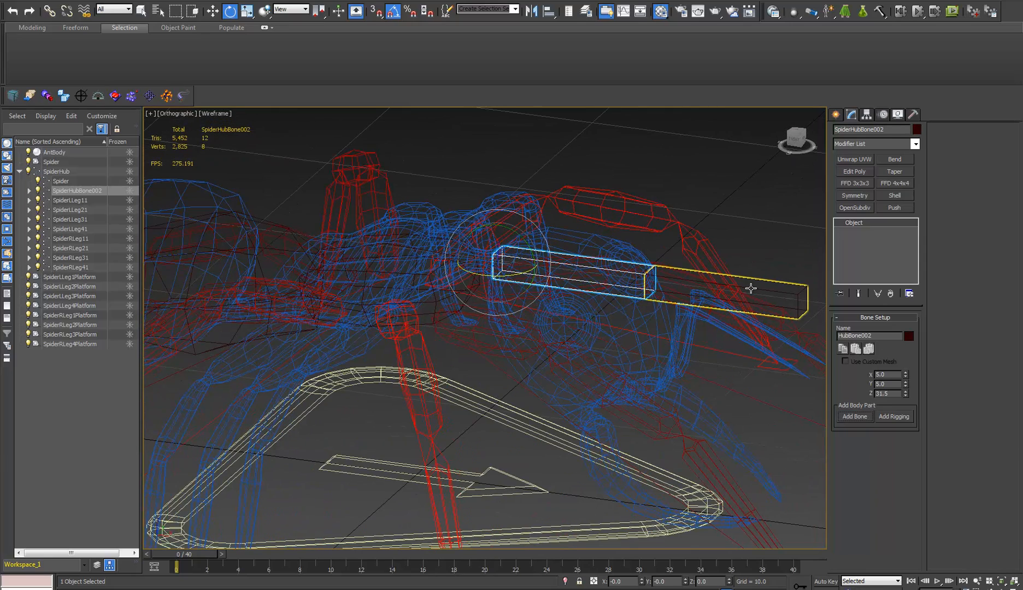
{"action": "left_click", "coordinate": [751, 288]}
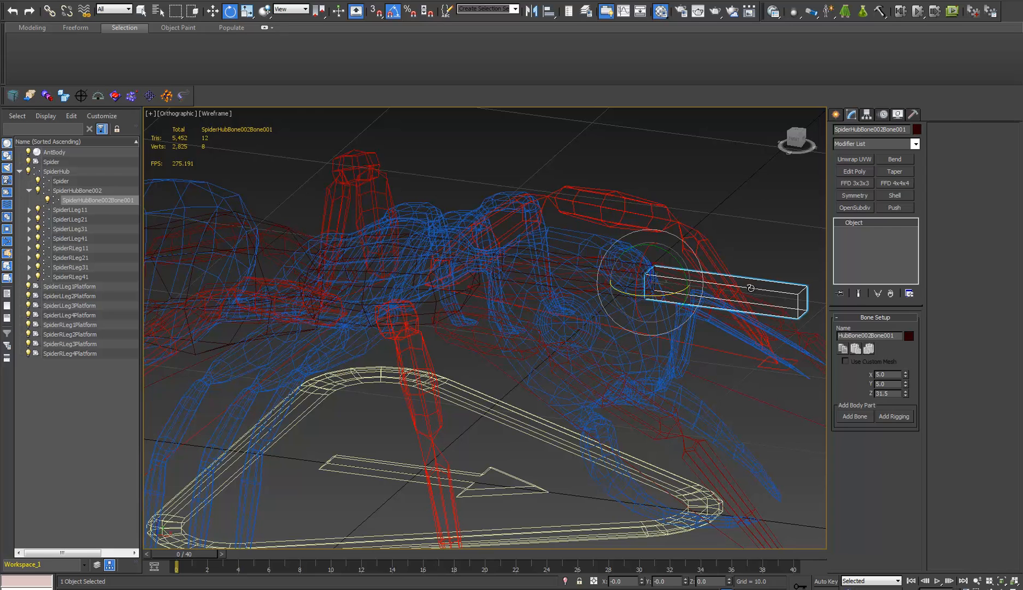
Step: Move the child bone to the base of the mandibles and rotate it 40 degrees to point down along them
{"action": "key", "text": "f"}
{"action": "key", "text": "z"}
{"action": "scroll", "coordinate": [523, 321], "scroll_direction": "down", "scroll_amount": 5}
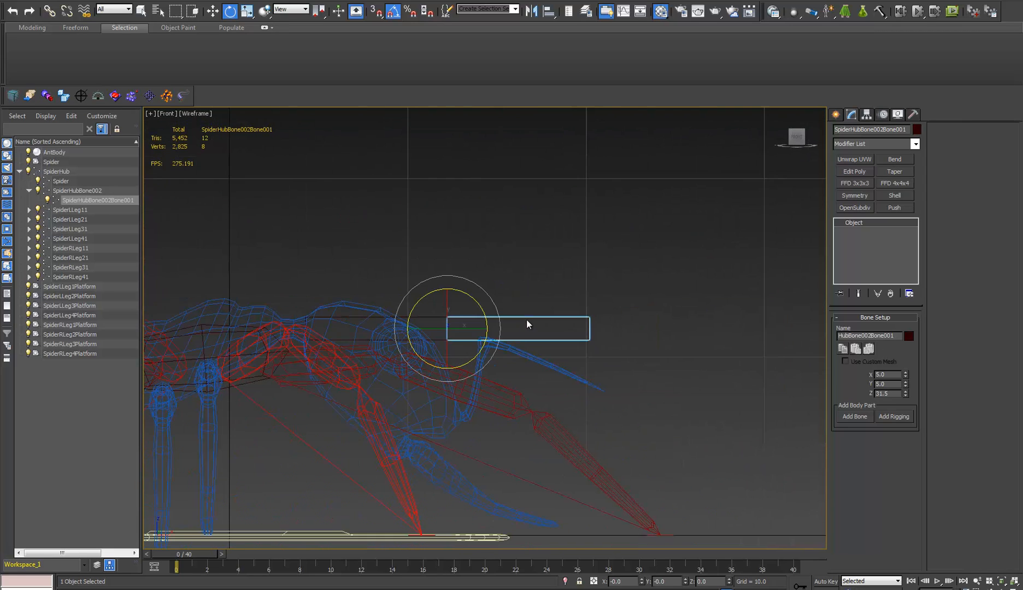
{"action": "middle_click_drag", "start_coordinate": [527, 320], "coordinate": [639, 284]}
{"action": "key", "text": "w"}
{"action": "left_click_drag", "start_coordinate": [586, 241], "coordinate": [548, 357]}
{"action": "scroll", "coordinate": [534, 392], "scroll_direction": "up", "scroll_amount": 5}
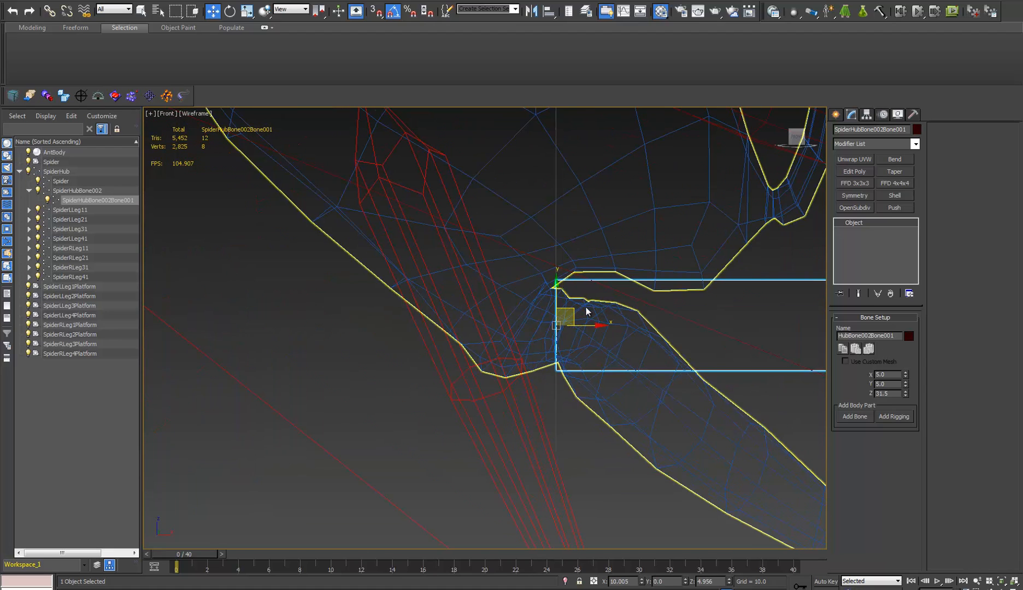
{"action": "mouse_move", "coordinate": [571, 309]}
{"action": "left_mouse_down"}
{"action": "mouse_move", "coordinate": [585, 312]}
{"action": "mouse_move", "coordinate": [559, 306]}
{"action": "left_mouse_up"}
{"action": "scroll", "coordinate": [575, 342], "scroll_direction": "down", "scroll_amount": 4}
{"action": "key", "text": "e"}
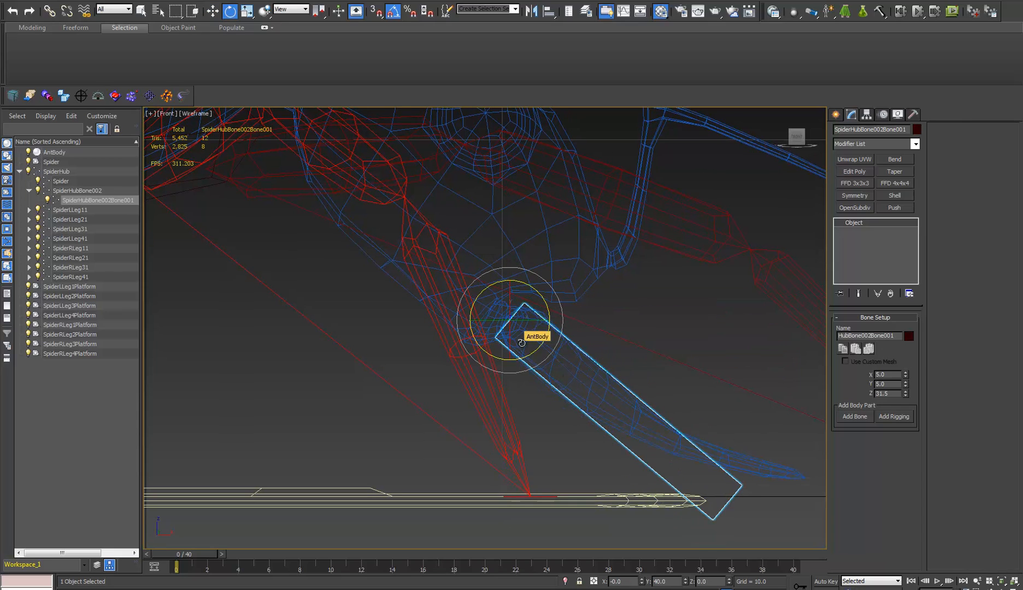
Step: In Top view, move the mandible bone sideways to the base of the ant's right mandible, at about Y -2.509
{"action": "middle_click_drag", "start_coordinate": [553, 342], "coordinate": [536, 335]}
{"action": "key", "text": "t"}
{"action": "middle_click_drag", "start_coordinate": [619, 360], "coordinate": [497, 342]}
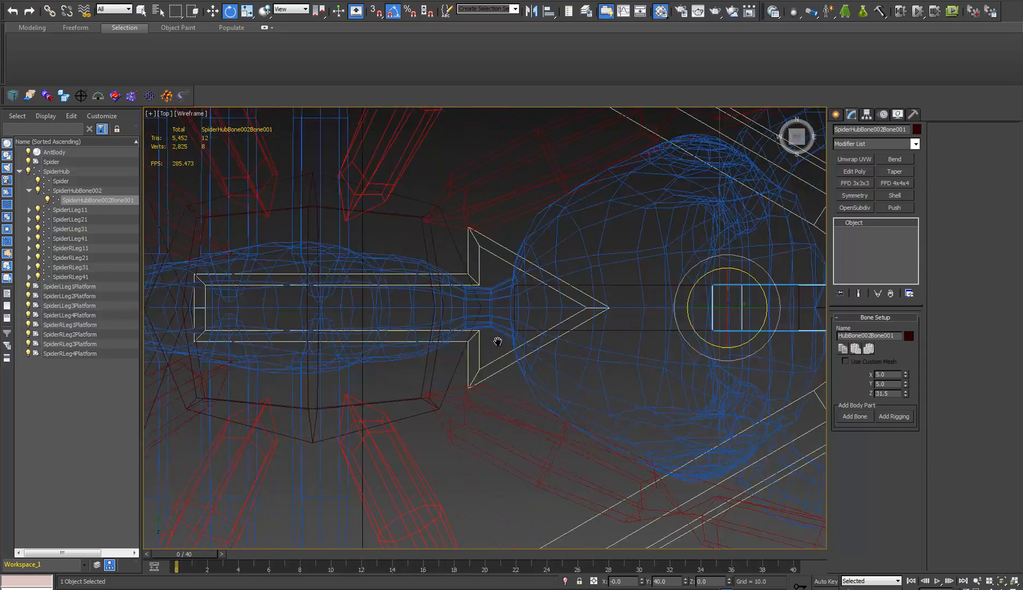
{"action": "scroll", "coordinate": [497, 342], "scroll_direction": "down", "scroll_amount": 4}
{"action": "key", "text": "w"}
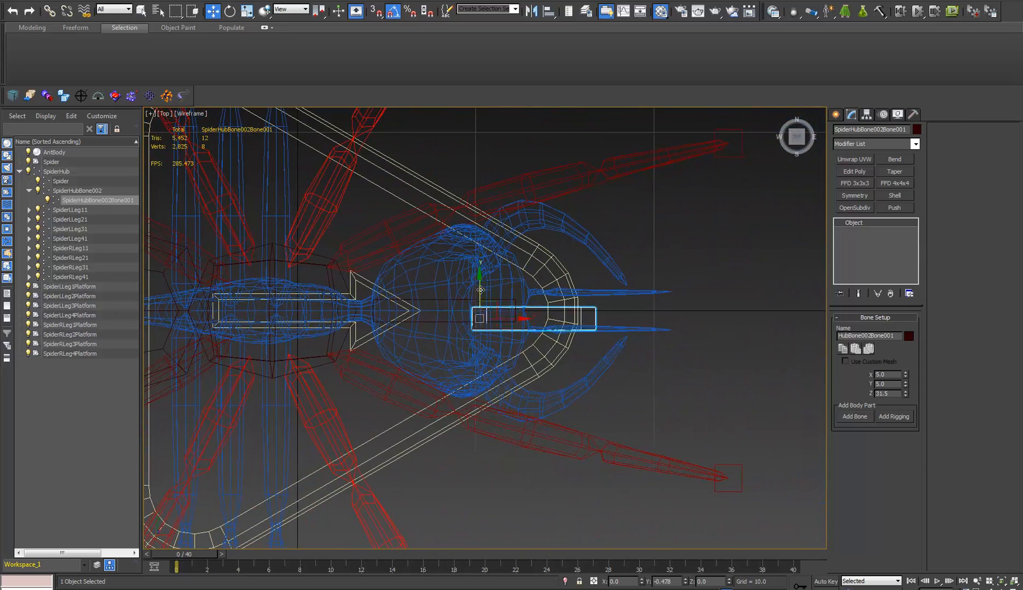
{"action": "left_click_drag", "start_coordinate": [480, 289], "coordinate": [497, 347]}
{"action": "scroll", "coordinate": [481, 328], "scroll_direction": "up", "scroll_amount": 5}
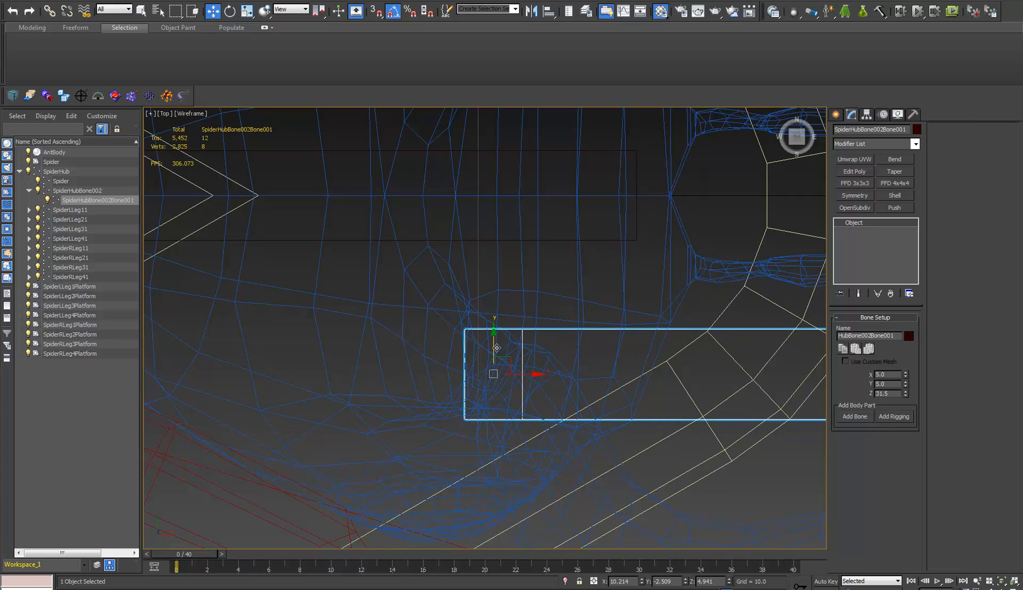
{"action": "scroll", "coordinate": [671, 468], "scroll_direction": "down", "scroll_amount": 8}
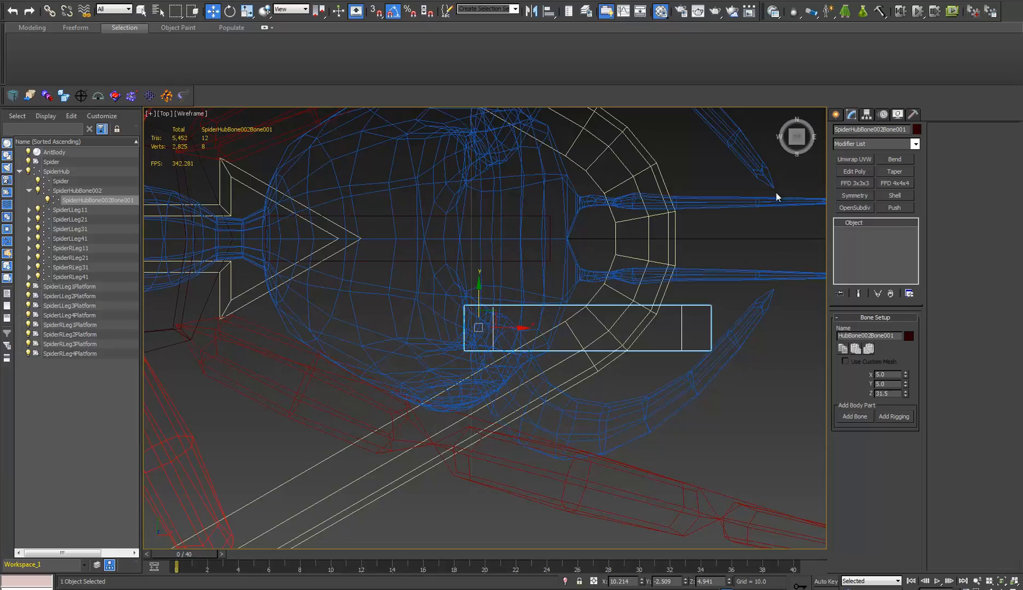
Step: Show the rig shaded in Perspective view and set the rotation reference coordinate system to Local
{"action": "middle_click_drag", "start_coordinate": [657, 182], "coordinate": [343, 210], "text": "alt"}
{"action": "key", "text": "F3"}
{"action": "mouse_move", "coordinate": [380, 300]}
{"action": "middle_mouse_down"}
{"action": "mouse_move", "coordinate": [427, 251]}
{"action": "mouse_move", "coordinate": [481, 306]}
{"action": "mouse_move", "coordinate": [590, 268]}
{"action": "mouse_move", "coordinate": [573, 281]}
{"action": "mouse_move", "coordinate": [538, 377]}
{"action": "mouse_move", "coordinate": [569, 396]}
{"action": "mouse_move", "coordinate": [602, 365]}
{"action": "mouse_move", "coordinate": [672, 380]}
{"action": "mouse_move", "coordinate": [689, 395]}
{"action": "middle_mouse_up"}
{"action": "scroll", "coordinate": [426, 252], "scroll_direction": "down", "scroll_amount": 4}
{"action": "key", "text": "p"}
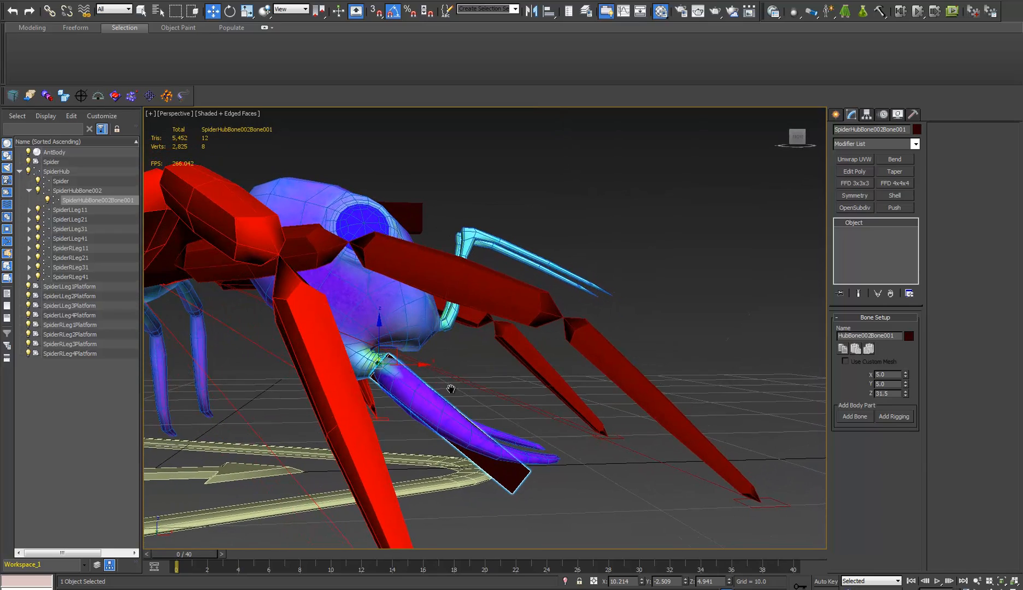
{"action": "middle_click_drag", "start_coordinate": [402, 367], "coordinate": [421, 361]}
{"action": "key", "text": "e"}
{"action": "left_click", "coordinate": [309, 10]}
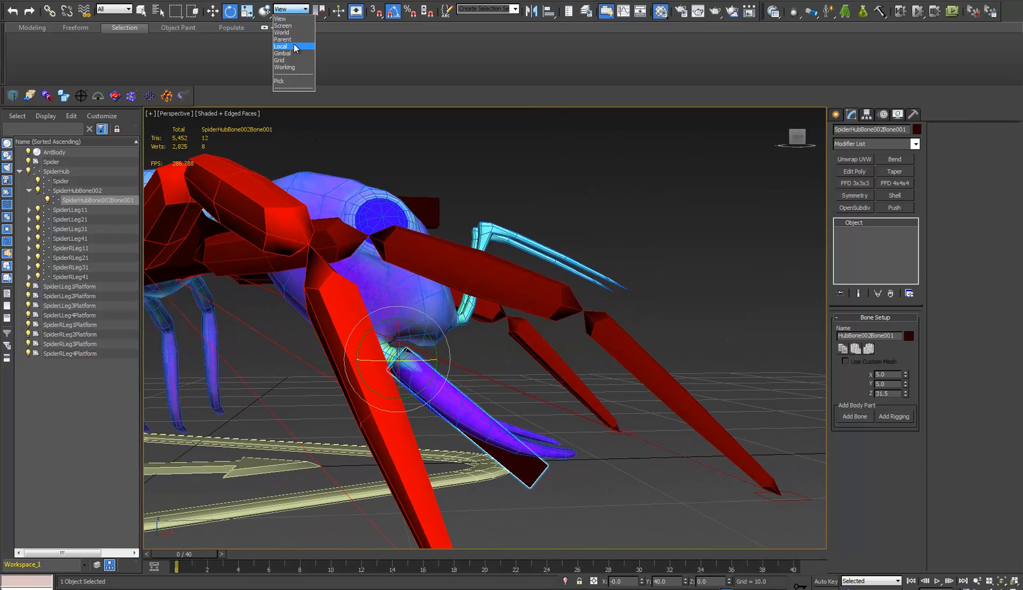
{"action": "left_click", "coordinate": [293, 48]}
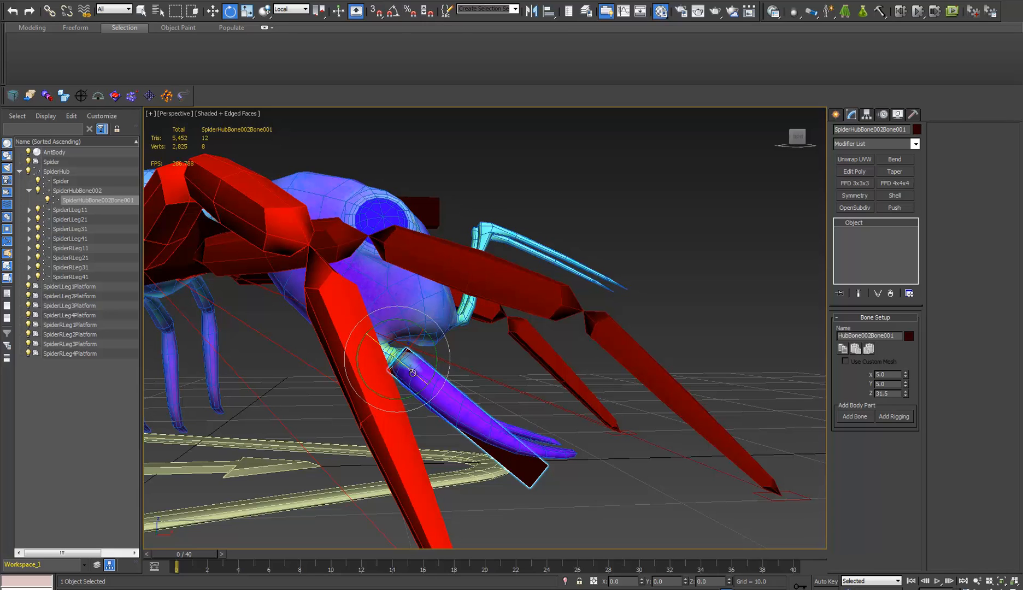
Step: Try rotating the mandible bone about its local axes to test how the mandible would swing
{"action": "mouse_move", "coordinate": [413, 374]}
{"action": "left_mouse_down"}
{"action": "mouse_move", "coordinate": [431, 390]}
{"action": "mouse_move", "coordinate": [357, 345]}
{"action": "mouse_move", "coordinate": [407, 378]}
{"action": "left_mouse_up"}
{"action": "middle_click_drag", "start_coordinate": [503, 397], "coordinate": [454, 386], "text": "alt"}
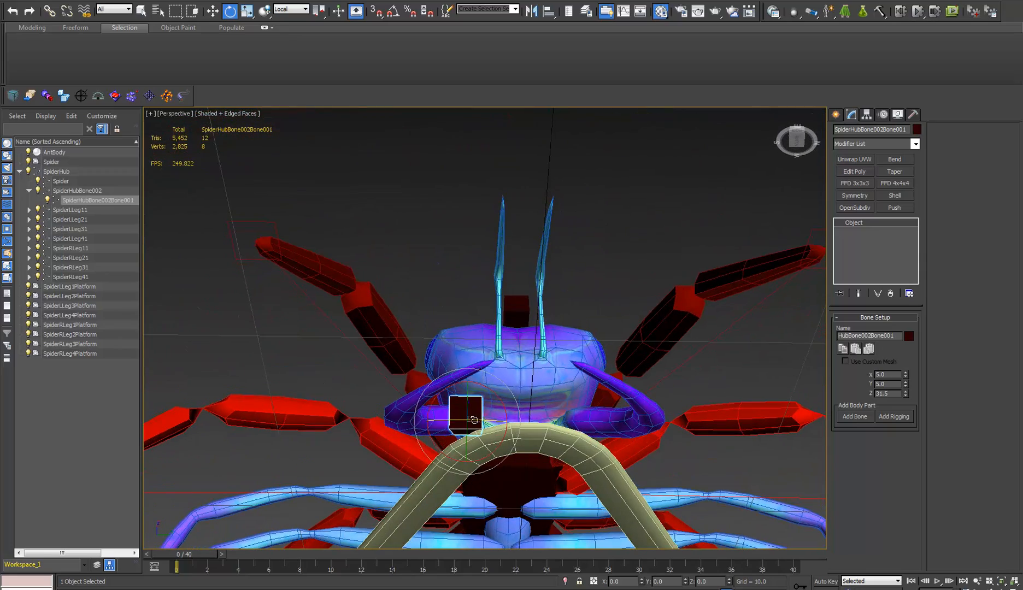
{"action": "left_click_drag", "start_coordinate": [474, 420], "coordinate": [465, 411]}
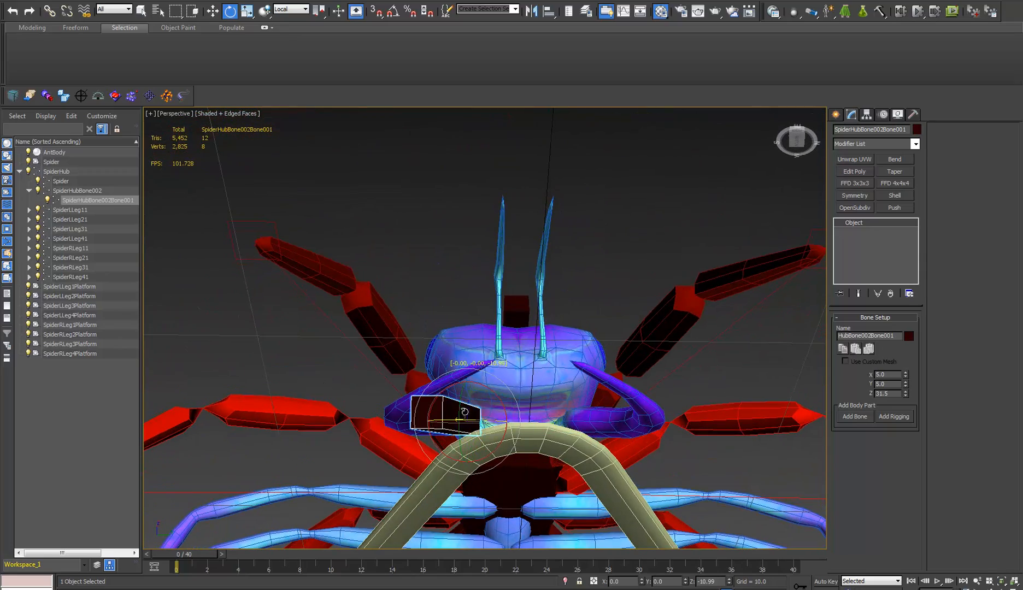
{"action": "right_click", "coordinate": [464, 411]}
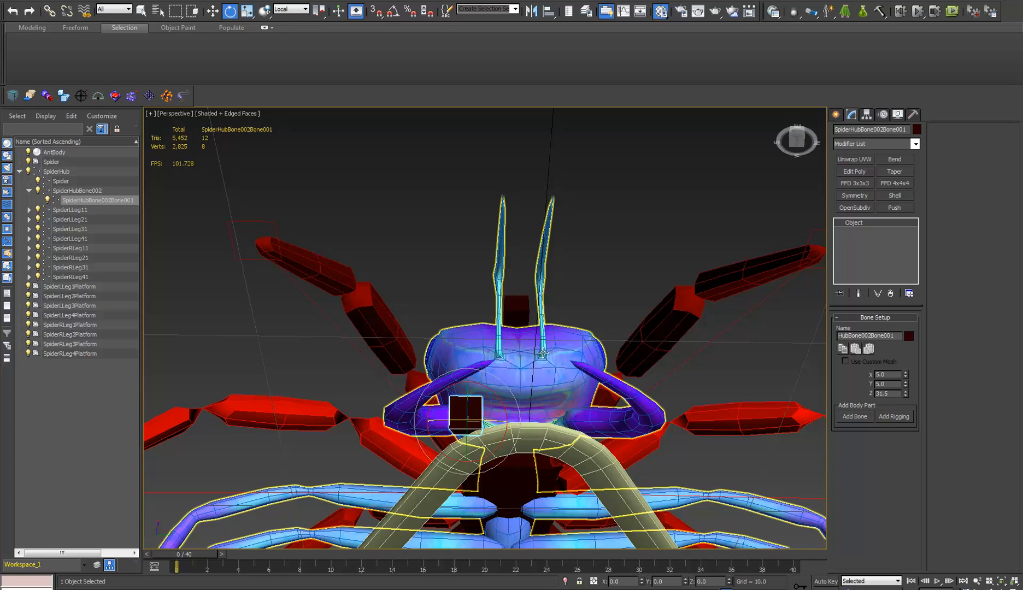
Step: Clone the mandible bone as a copy for the opposite mandible and set the copy's Y position to 2.509
{"action": "middle_click_drag", "start_coordinate": [543, 354], "coordinate": [531, 404], "text": "alt"}
{"action": "key", "text": "w"}
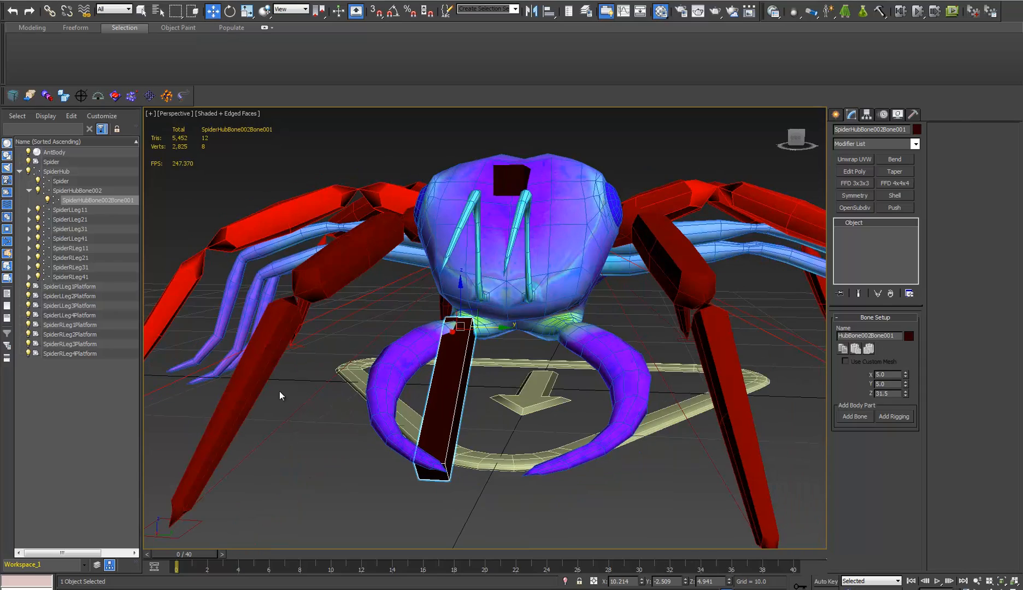
{"action": "middle_click_drag", "start_coordinate": [524, 325], "coordinate": [566, 349], "text": "alt"}
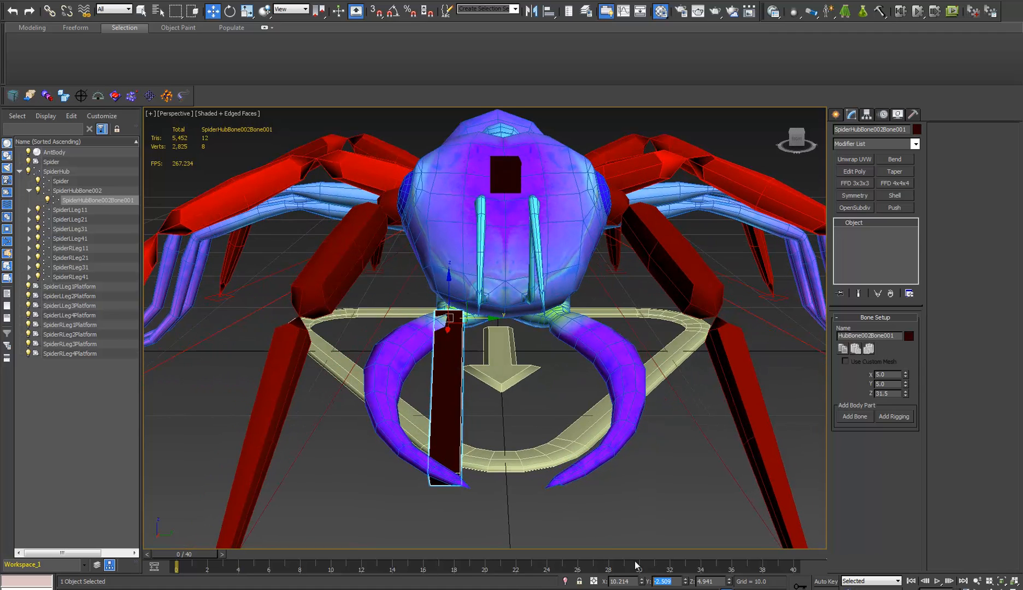
{"action": "middle_click_drag", "start_coordinate": [542, 394], "coordinate": [533, 396]}
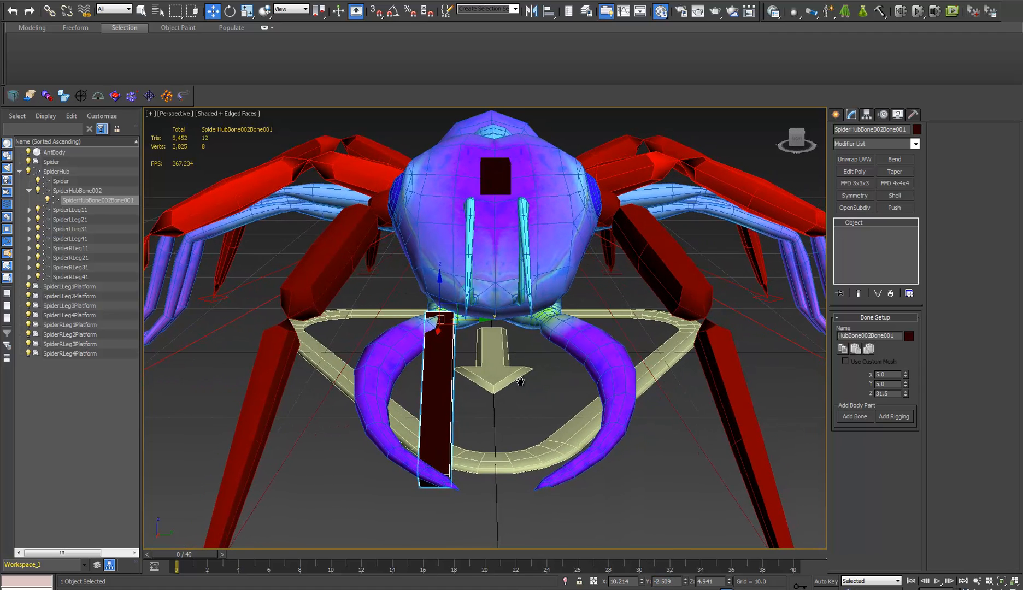
{"action": "left_click_drag", "start_coordinate": [475, 323], "coordinate": [590, 323], "text": "shift"}
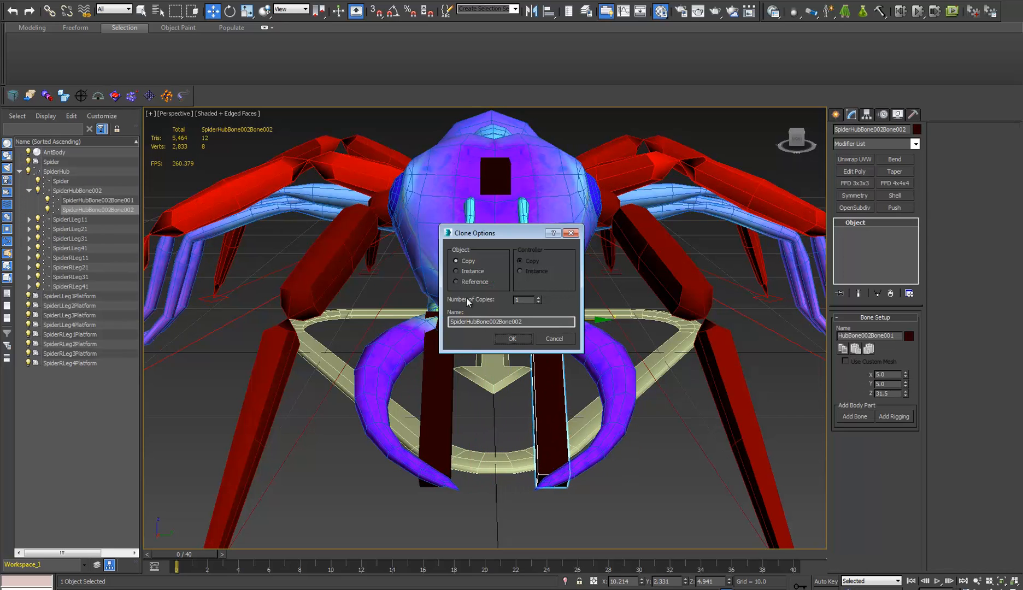
{"action": "left_click", "coordinate": [512, 338]}
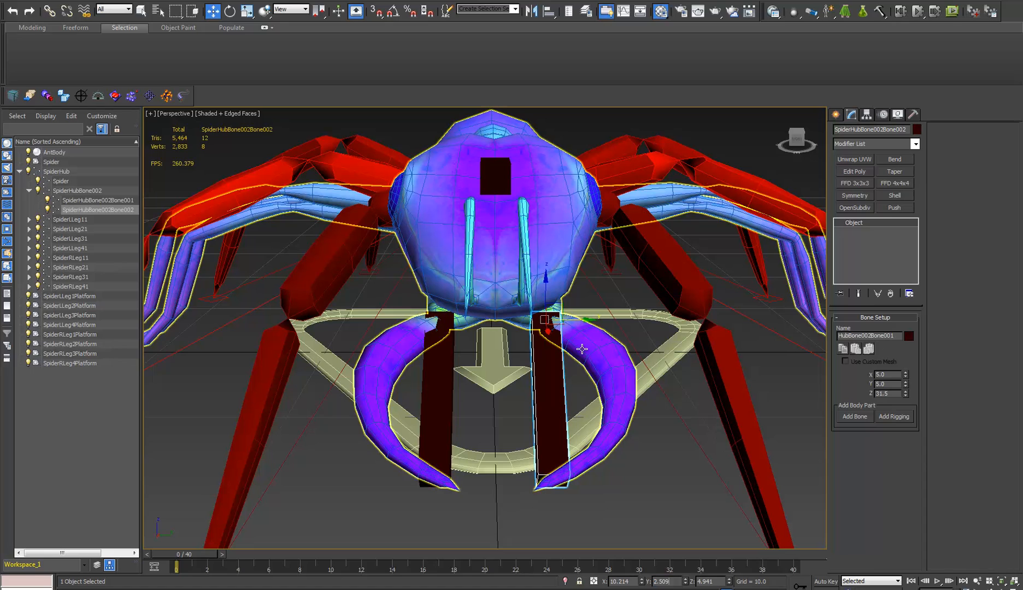
{"action": "middle_click_drag", "start_coordinate": [587, 376], "coordinate": [530, 419], "text": "alt"}
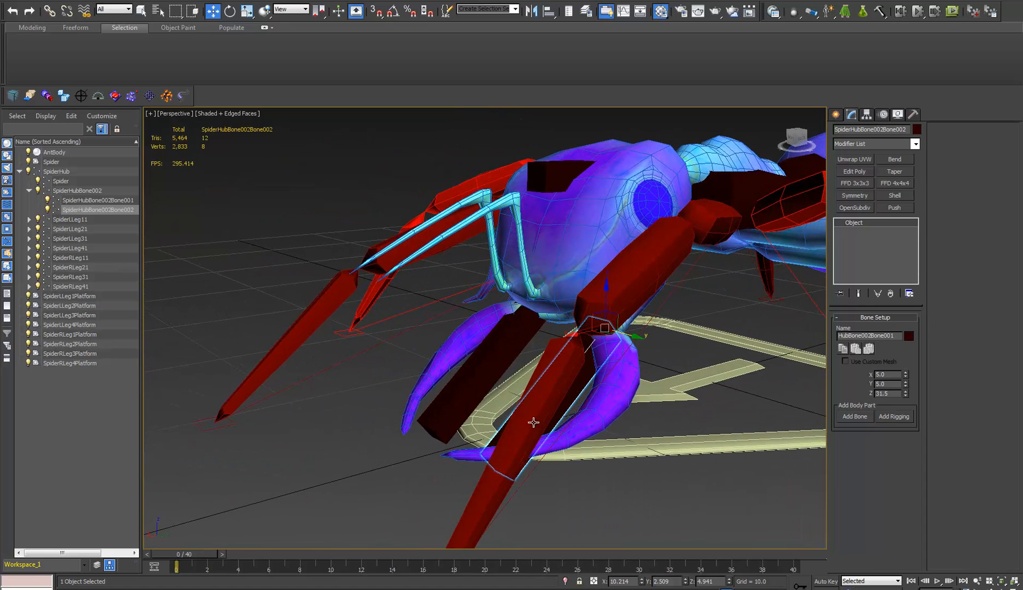
Step: Try rotating the head bone to test that both mandible bones follow it
{"action": "left_click", "coordinate": [546, 171]}
{"action": "key", "text": "e"}
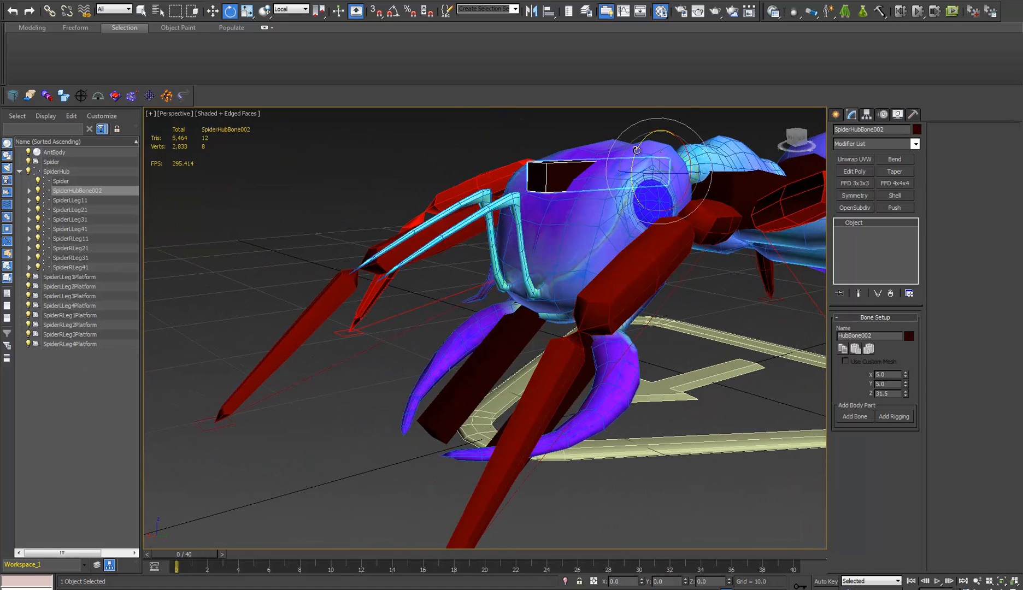
{"action": "mouse_move", "coordinate": [653, 131]}
{"action": "left_mouse_down"}
{"action": "mouse_move", "coordinate": [634, 133]}
{"action": "mouse_move", "coordinate": [667, 136]}
{"action": "left_mouse_up"}
{"action": "middle_click_drag", "start_coordinate": [612, 275], "coordinate": [479, 308], "text": "alt"}
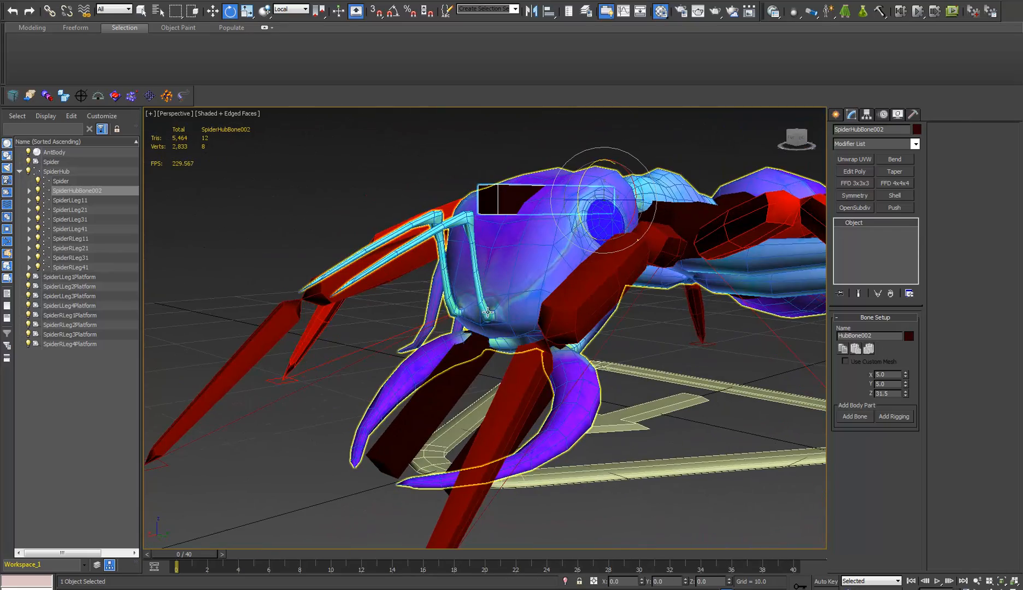
Step: Clone the right mandible bone as a copy, placed up and forward at about X 12.455, Z 6.717 for an antenna
{"action": "left_click", "coordinate": [447, 393]}
{"action": "mouse_move", "coordinate": [440, 389]}
{"action": "middle_mouse_down", "text": "alt"}
{"action": "mouse_move", "coordinate": [472, 352]}
{"action": "mouse_move", "coordinate": [443, 354]}
{"action": "middle_mouse_up", "text": "alt"}
{"action": "key", "text": "w"}
{"action": "mouse_move", "coordinate": [353, 342]}
{"action": "left_mouse_down", "text": "shift"}
{"action": "mouse_move", "coordinate": [428, 295]}
{"action": "mouse_move", "coordinate": [427, 280]}
{"action": "left_mouse_up", "text": "shift"}
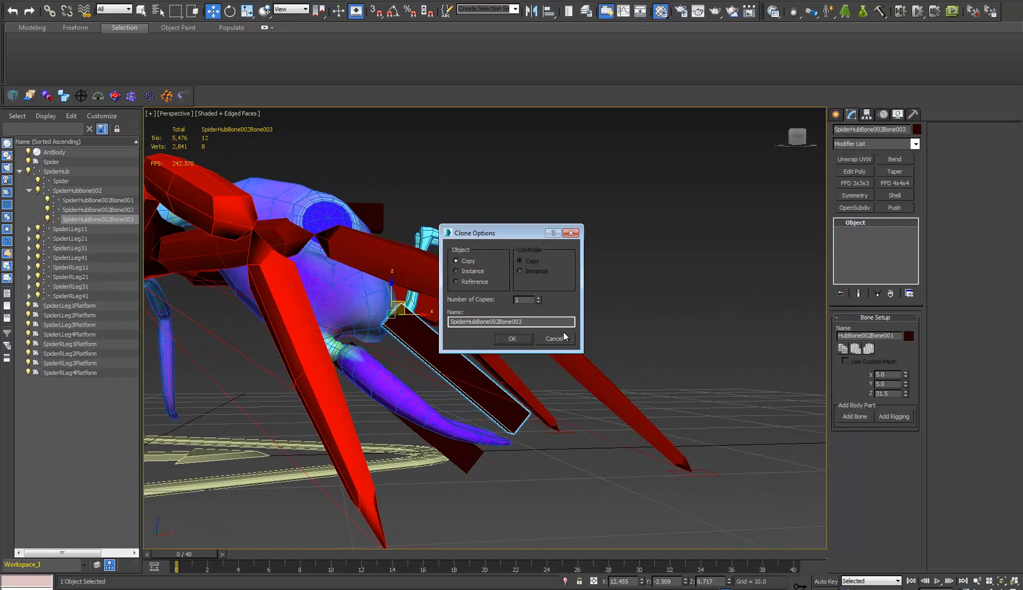
{"action": "left_click", "coordinate": [523, 339]}
Step: Move the copied bone inward beside the base of the right antenna, at about Y -0.749
{"action": "key", "text": "z"}
{"action": "scroll", "coordinate": [523, 337], "scroll_direction": "down", "scroll_amount": 5}
{"action": "middle_click_drag", "start_coordinate": [523, 337], "coordinate": [436, 372], "text": "alt"}
{"action": "middle_click_drag", "start_coordinate": [492, 262], "coordinate": [450, 315]}
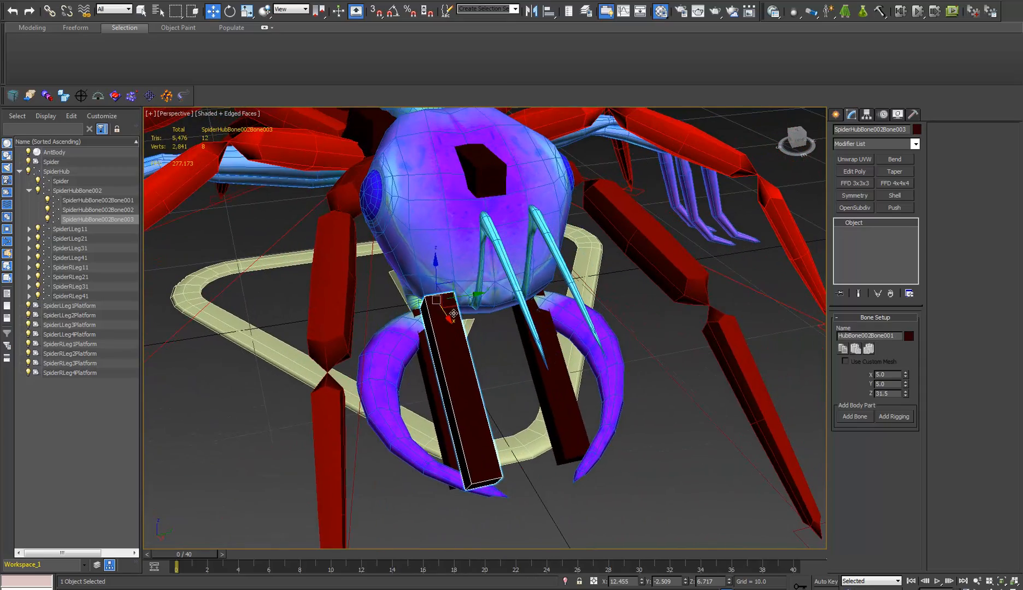
{"action": "left_click_drag", "start_coordinate": [470, 294], "coordinate": [511, 295]}
{"action": "middle_click_drag", "start_coordinate": [511, 295], "coordinate": [528, 283], "text": "alt"}
{"action": "middle_click_drag", "start_coordinate": [438, 292], "coordinate": [466, 268], "text": "alt"}
{"action": "scroll", "coordinate": [471, 276], "scroll_direction": "up", "scroll_amount": 4}
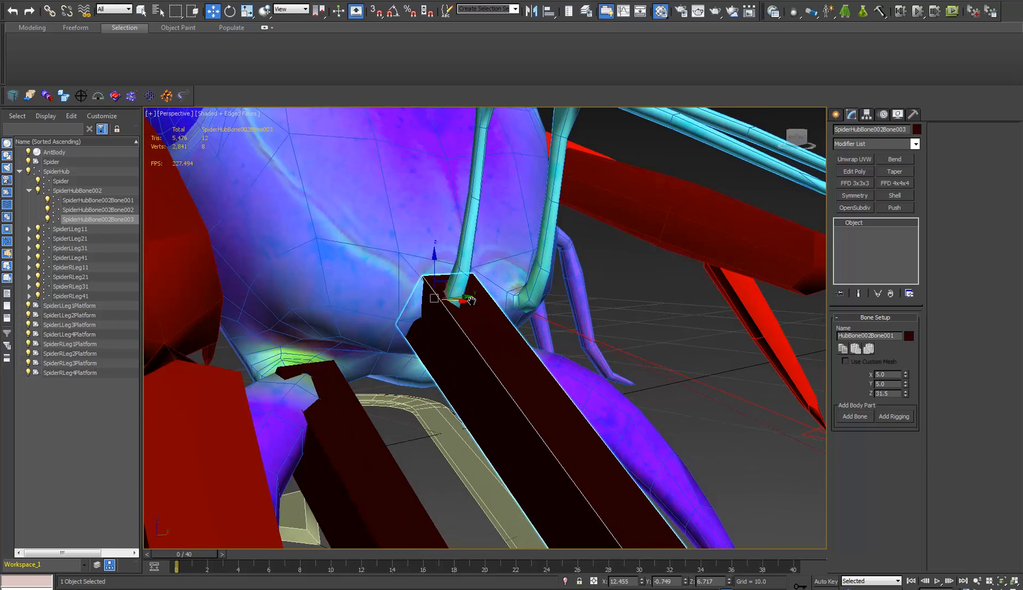
{"action": "middle_click_drag", "start_coordinate": [455, 314], "coordinate": [449, 327]}
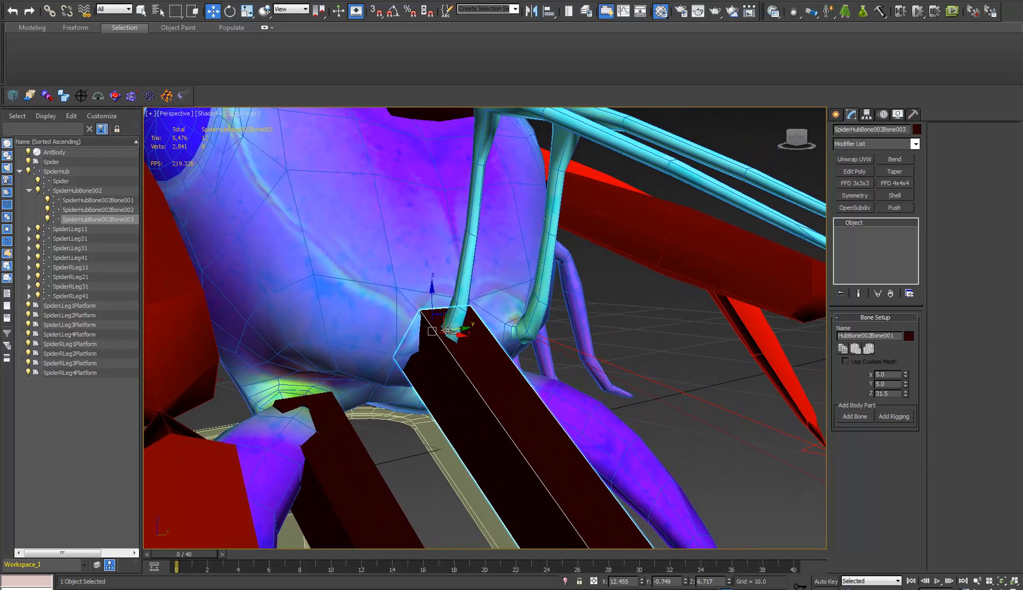
Step: Rotate the antenna bone to point upward along the lower antenna segment and shift it forward to about X 13.216
{"action": "key", "text": "e"}
{"action": "left_click_drag", "start_coordinate": [461, 338], "coordinate": [424, 203]}
{"action": "key", "text": "w"}
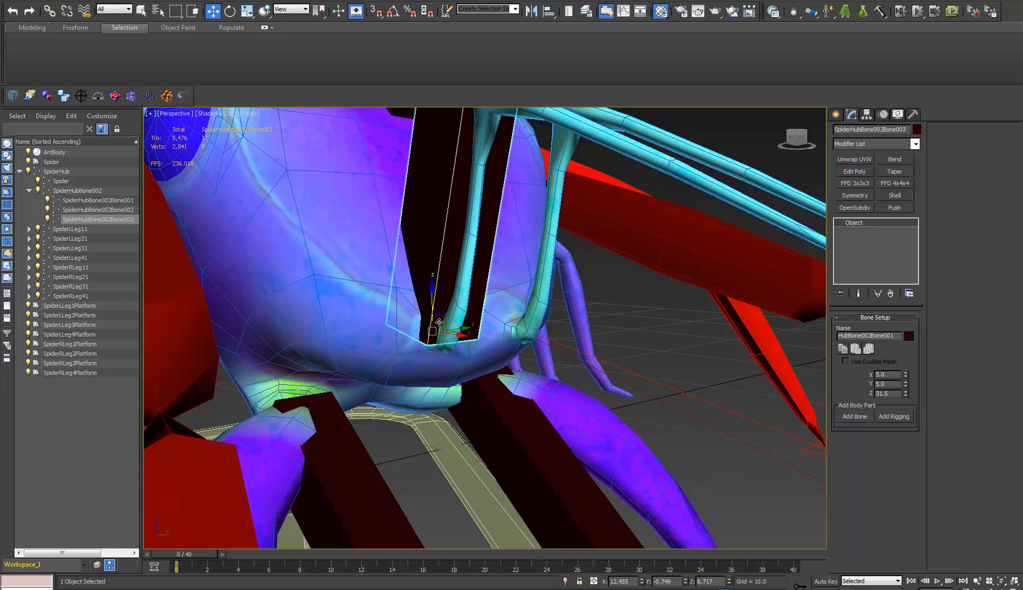
{"action": "left_click_drag", "start_coordinate": [461, 337], "coordinate": [487, 340]}
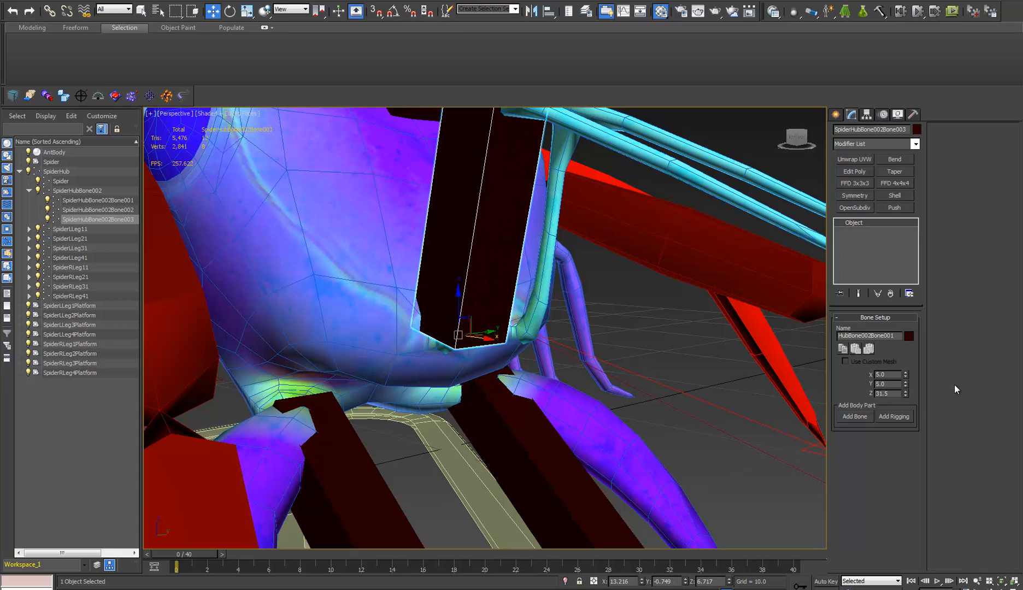
Step: Set the antenna bone's X and Y size to 1 and its Z length to about 16.79, reaching near the antenna's bend
{"action": "type", "text": "1"}
{"action": "key", "text": "Tab"}
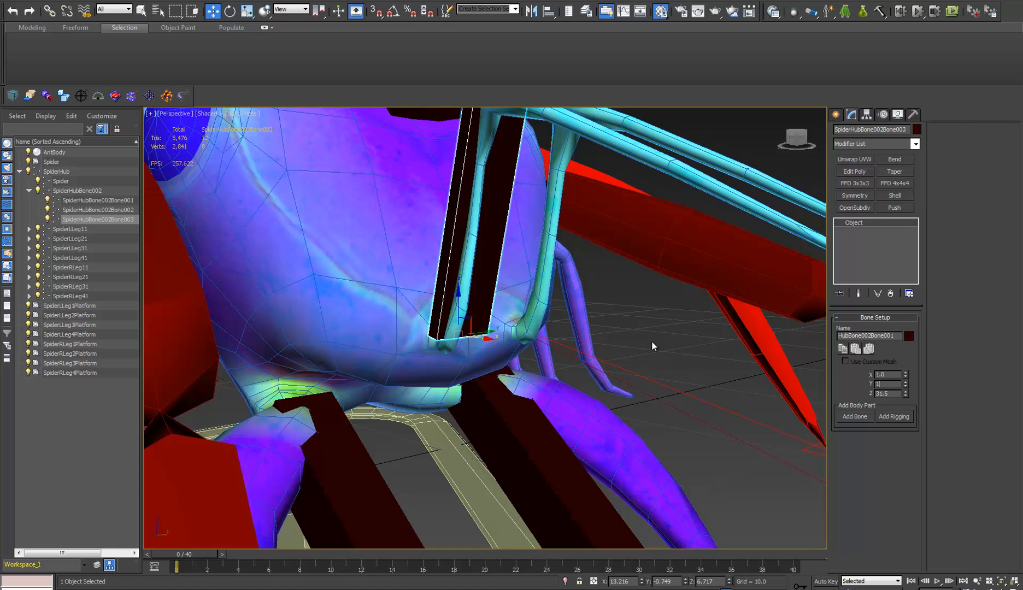
{"action": "type", "text": "1"}
{"action": "key", "text": "Tab"}
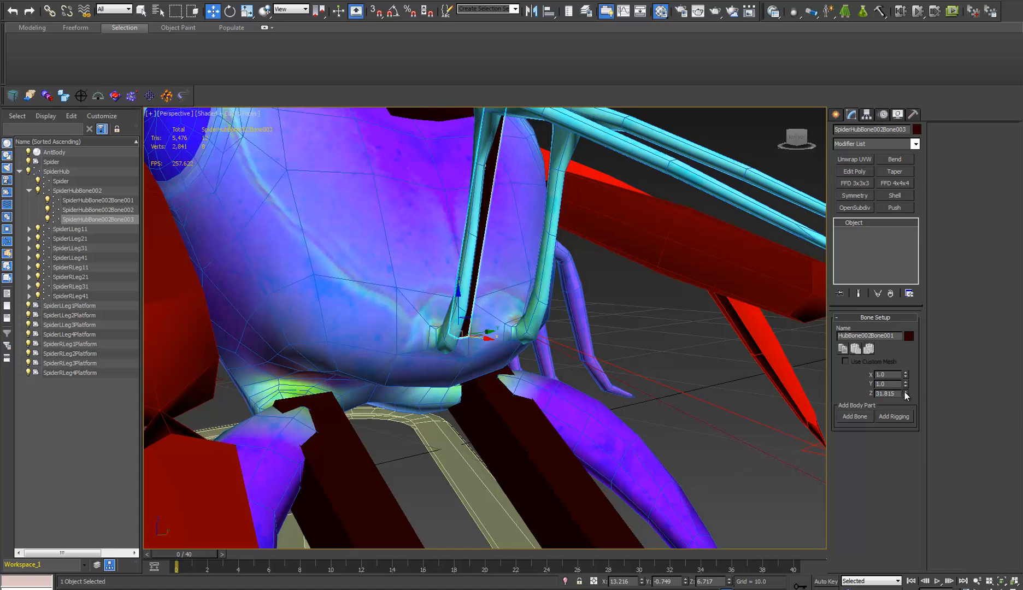
{"action": "left_click_drag", "start_coordinate": [909, 418], "coordinate": [909, 425]}
{"action": "middle_click_drag", "start_coordinate": [516, 286], "coordinate": [492, 373]}
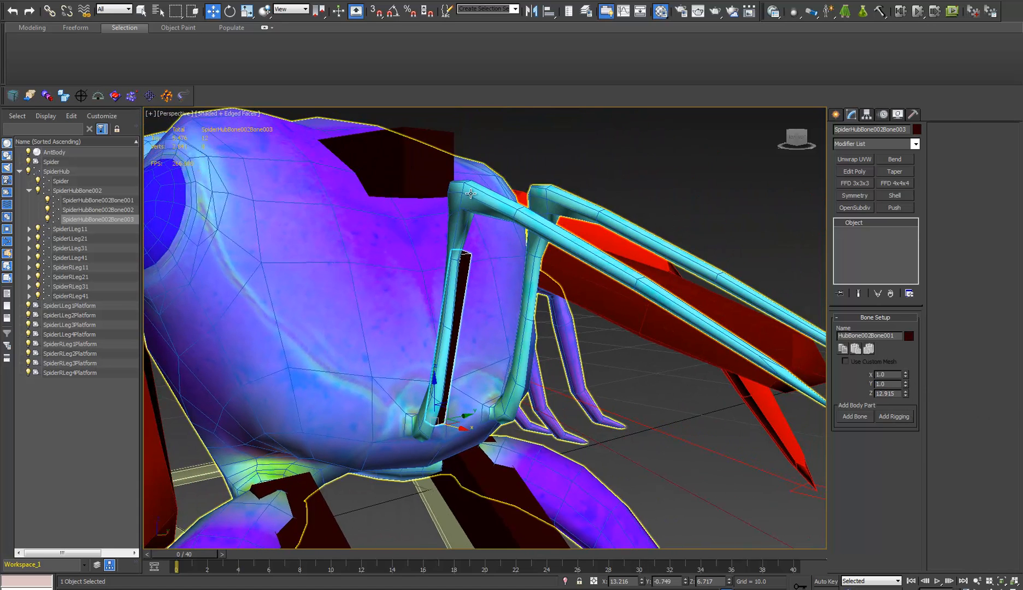
{"action": "left_click_drag", "start_coordinate": [905, 391], "coordinate": [906, 373]}
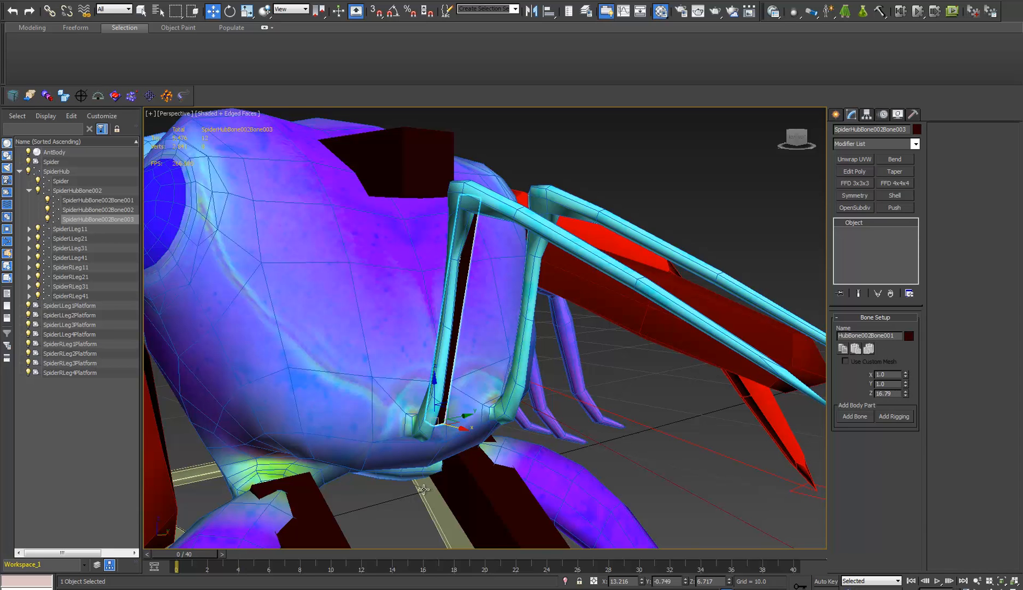
Step: Turn on 3D vertex snapping, review its translation options, and move the antenna bone sideways into line with the right antenna's base
{"action": "middle_click_drag", "start_coordinate": [424, 489], "coordinate": [485, 460], "text": "alt"}
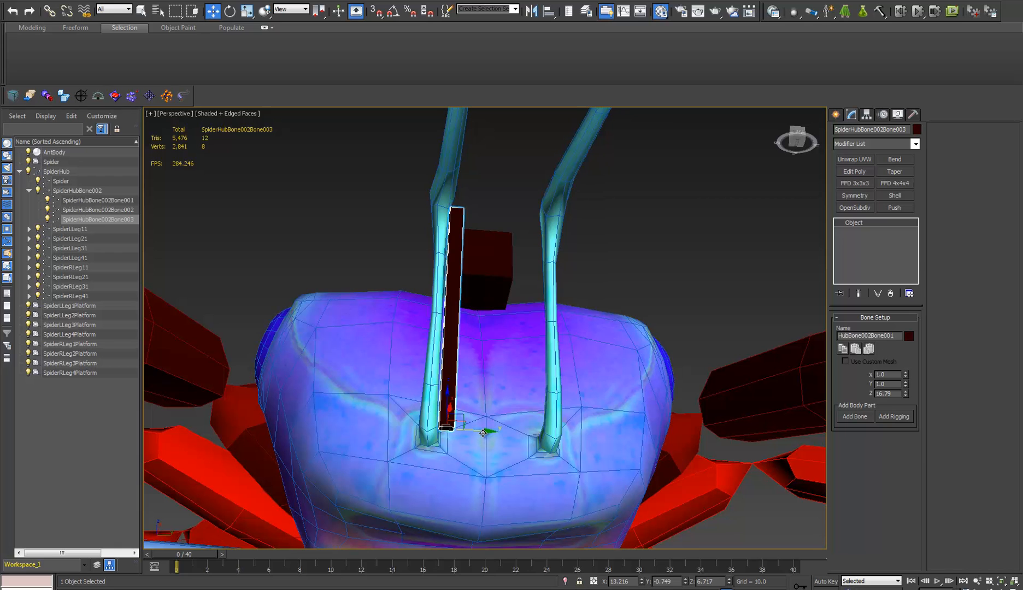
{"action": "scroll", "coordinate": [483, 433], "scroll_direction": "up", "scroll_amount": 5}
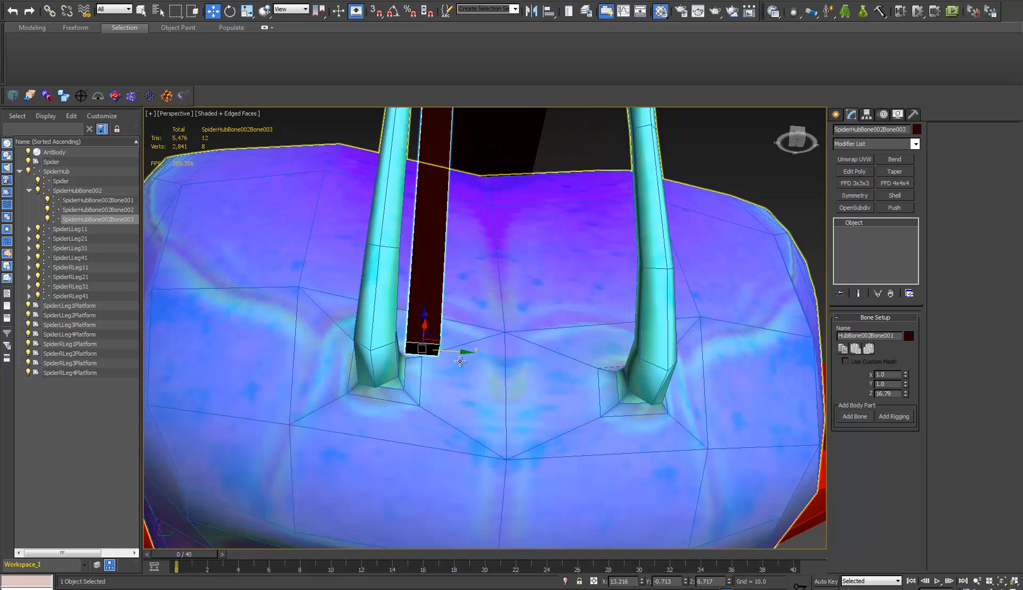
{"action": "middle_click_drag", "start_coordinate": [460, 361], "coordinate": [469, 333], "text": "alt"}
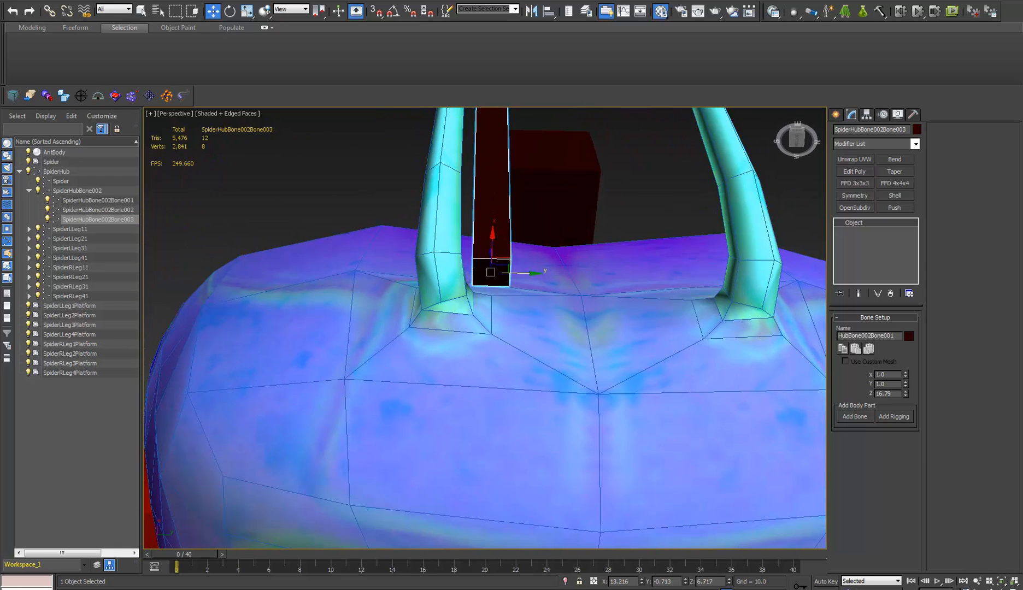
{"action": "right_click", "coordinate": [377, 12]}
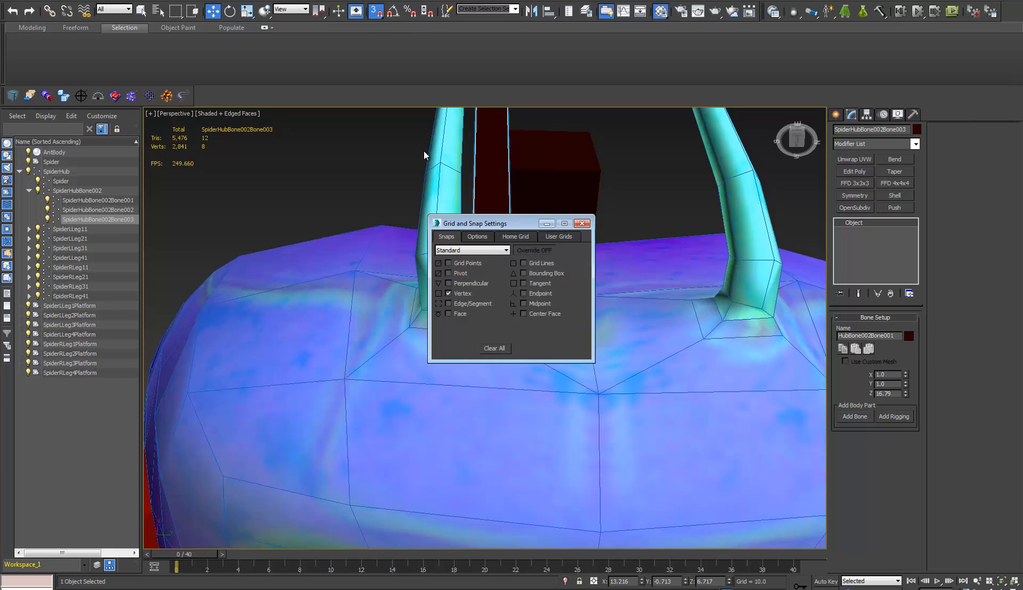
{"action": "left_click", "coordinate": [477, 236]}
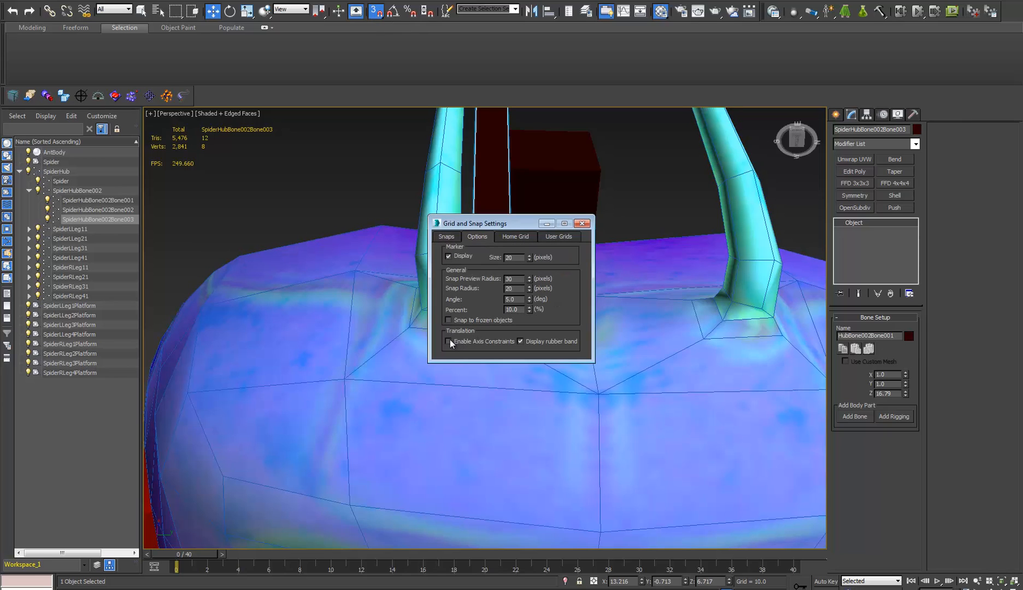
{"action": "left_click", "coordinate": [582, 223]}
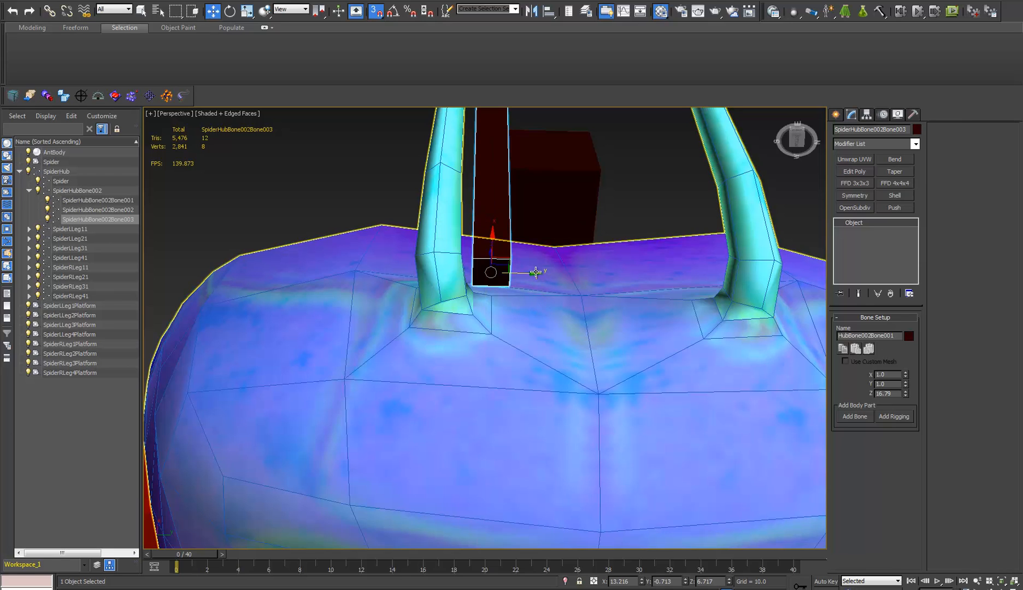
{"action": "left_click_drag", "start_coordinate": [529, 273], "coordinate": [440, 302]}
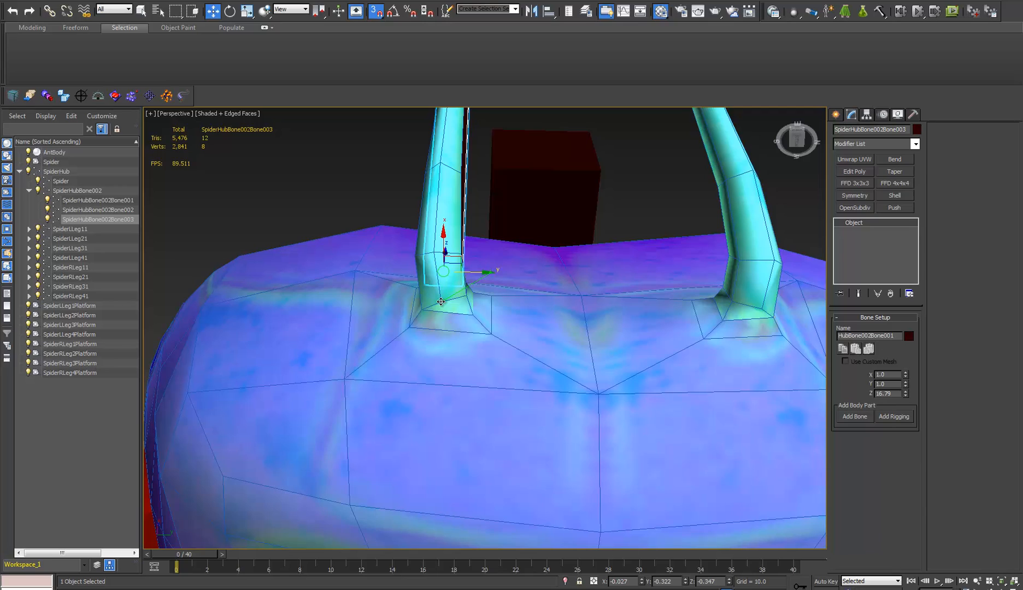
Step: Lower the antenna bone into the right antenna's base and fine-tune its start in the front wireframe view to about X 13.131, Z 6.676
{"action": "middle_click_drag", "start_coordinate": [441, 302], "coordinate": [401, 343], "text": "alt"}
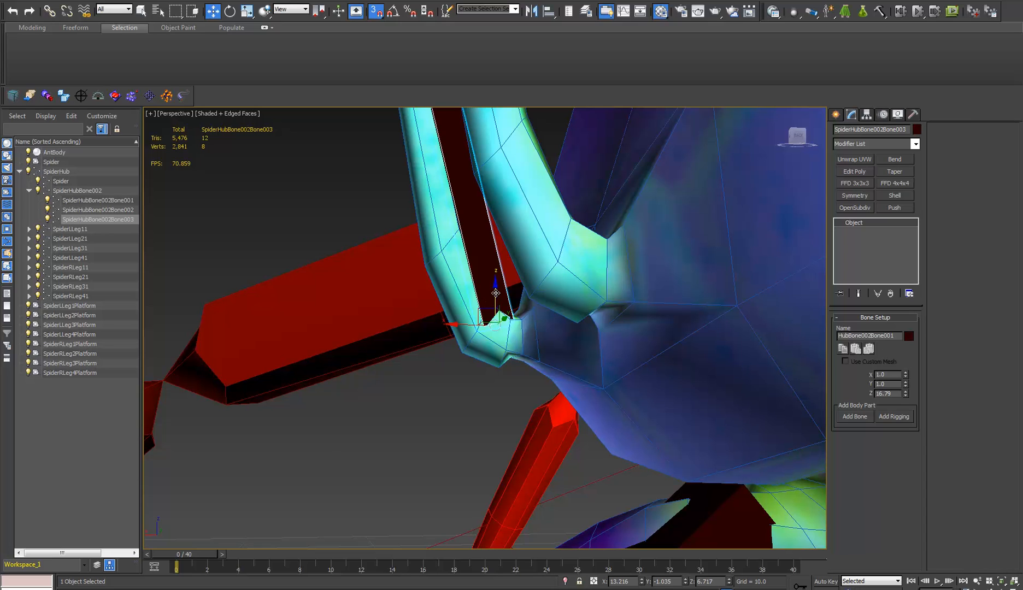
{"action": "left_click_drag", "start_coordinate": [495, 294], "coordinate": [495, 306]}
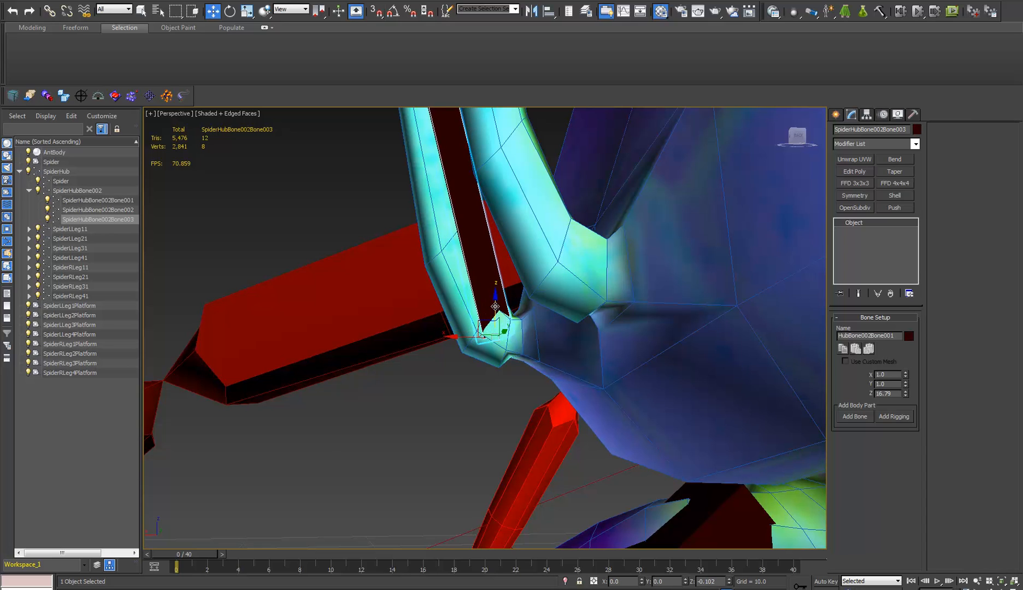
{"action": "key", "text": "v"}
{"action": "left_click", "coordinate": [502, 340]}
{"action": "scroll", "coordinate": [501, 340], "scroll_direction": "down", "scroll_amount": 4}
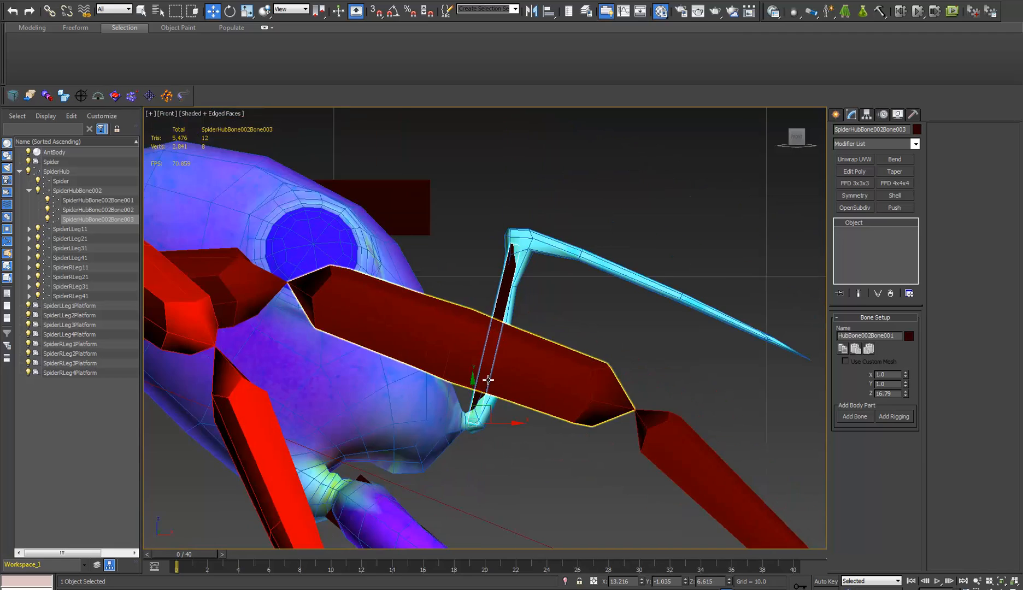
{"action": "key", "text": "F3"}
{"action": "middle_click_drag", "start_coordinate": [466, 466], "coordinate": [482, 393]}
{"action": "scroll", "coordinate": [532, 304], "scroll_direction": "up", "scroll_amount": 8}
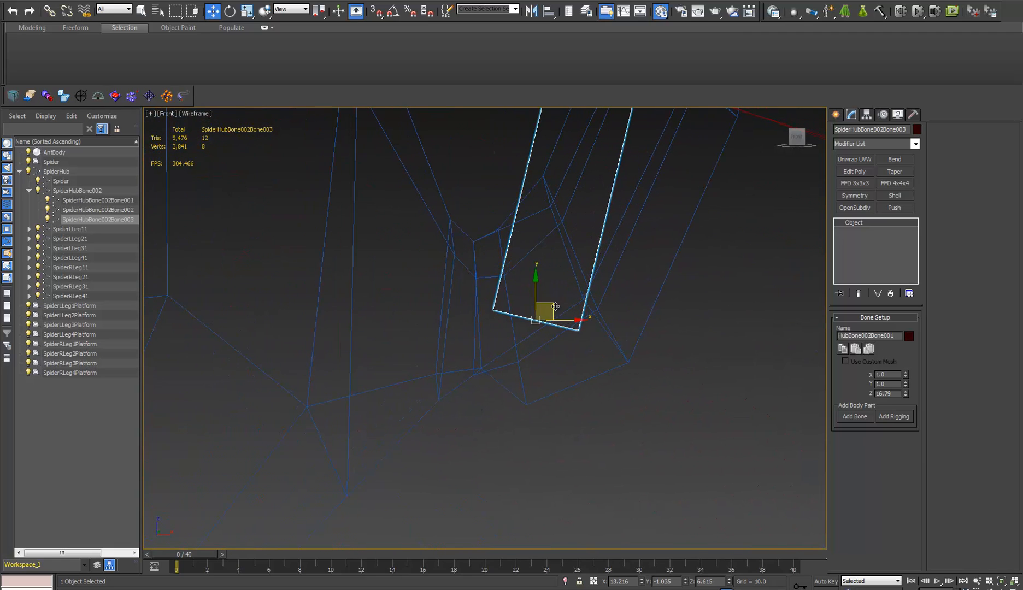
{"action": "left_click_drag", "start_coordinate": [547, 303], "coordinate": [523, 284]}
{"action": "scroll", "coordinate": [524, 284], "scroll_direction": "down", "scroll_amount": 3}
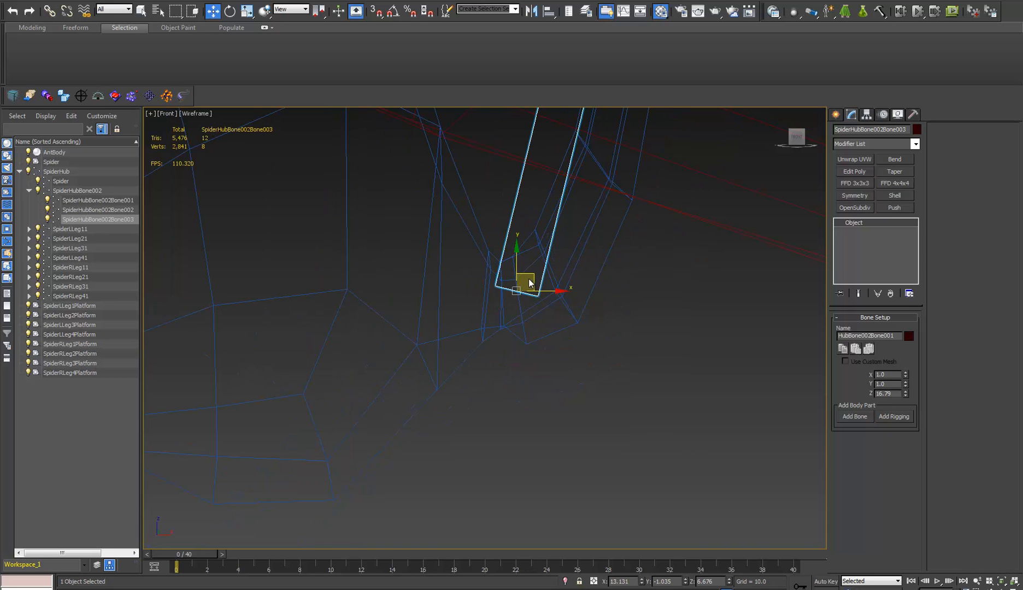
Step: Rotate the antenna bone to follow the lower antenna segment and set its Z length to about 17.298, reaching the bend
{"action": "middle_click_drag", "start_coordinate": [523, 284], "coordinate": [460, 452]}
{"action": "scroll", "coordinate": [463, 429], "scroll_direction": "down", "scroll_amount": 3}
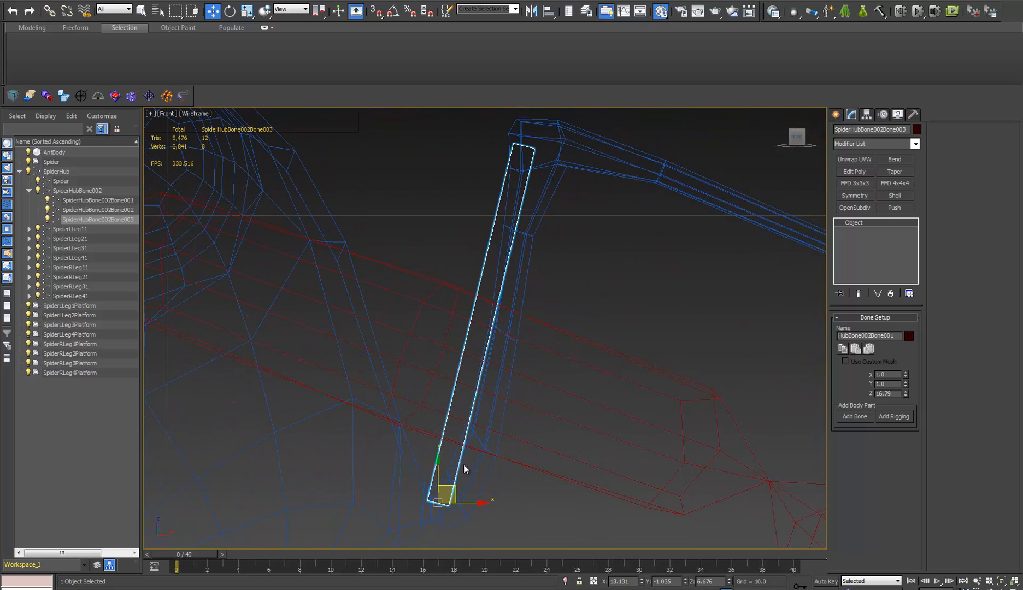
{"action": "key", "text": "e"}
{"action": "mouse_move", "coordinate": [458, 471]}
{"action": "left_mouse_down"}
{"action": "mouse_move", "coordinate": [468, 477]}
{"action": "mouse_move", "coordinate": [461, 472]}
{"action": "left_mouse_up"}
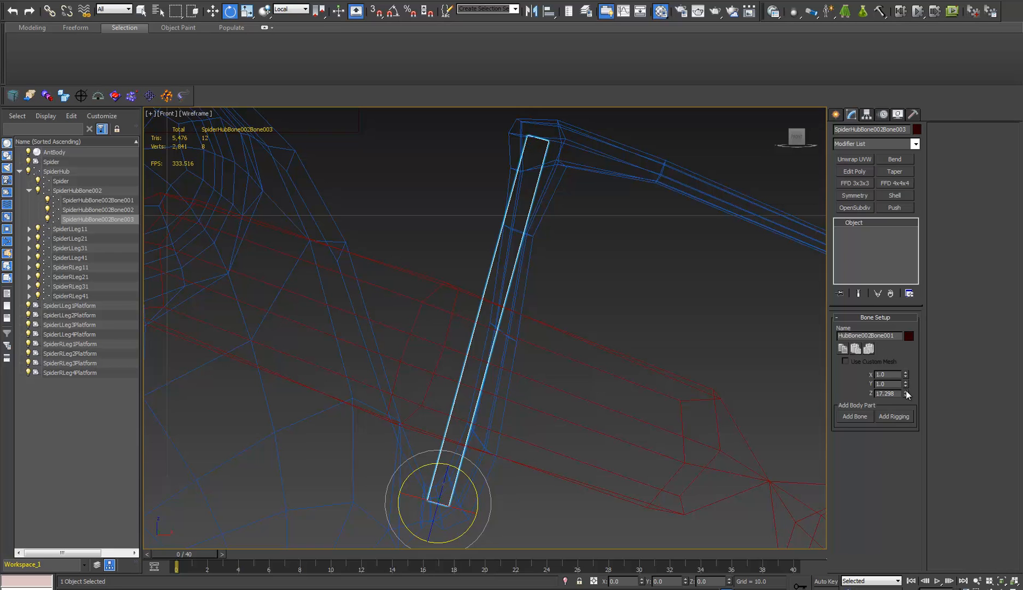
Step: Add a child bone at the end of the antenna bone and rotate it to run along the outer antenna segment
{"action": "middle_click_drag", "start_coordinate": [611, 282], "coordinate": [595, 285]}
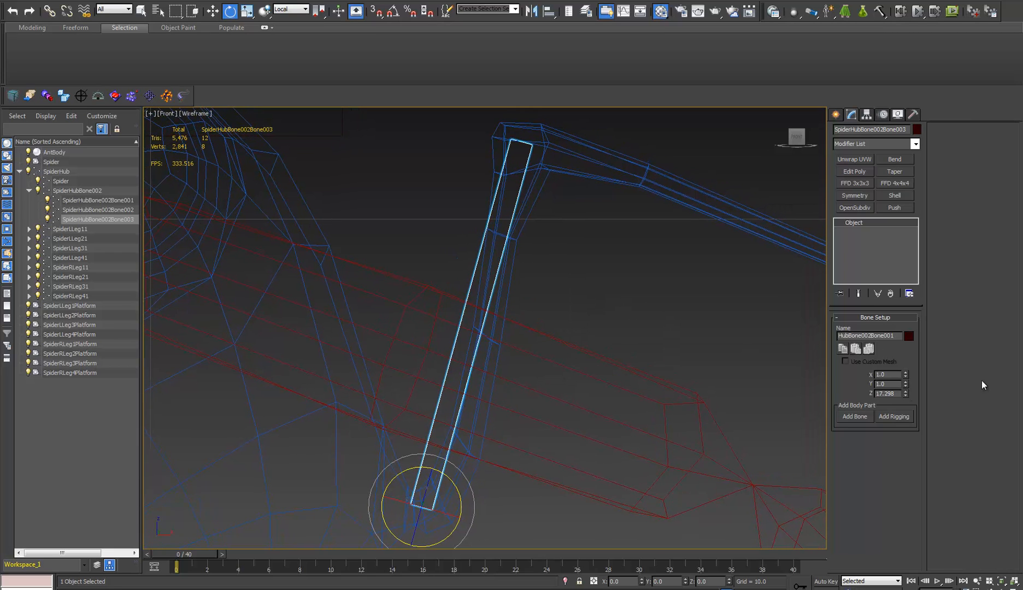
{"action": "left_click", "coordinate": [854, 416]}
{"action": "middle_click_drag", "start_coordinate": [547, 118], "coordinate": [496, 258]}
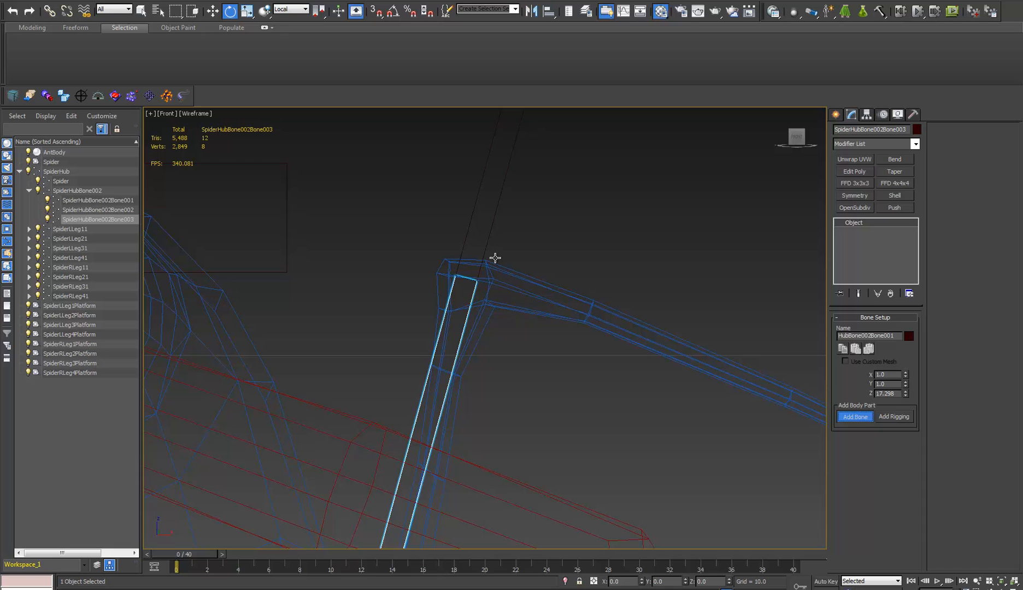
{"action": "left_click", "coordinate": [493, 220]}
{"action": "left_click_drag", "start_coordinate": [505, 262], "coordinate": [560, 358]}
{"action": "middle_click_drag", "start_coordinate": [559, 358], "coordinate": [356, 290]}
{"action": "scroll", "coordinate": [355, 258], "scroll_direction": "down", "scroll_amount": 2}
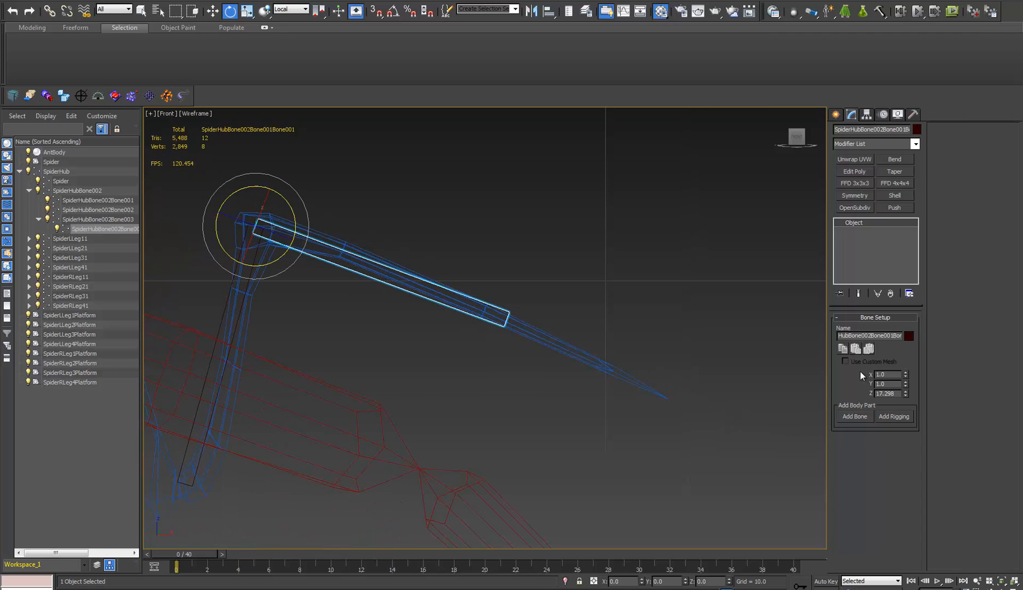
Step: Set the outer antenna bone's Z length to about 28.888 and rotate it slightly to line up with the antenna's tip
{"action": "left_click_drag", "start_coordinate": [905, 394], "coordinate": [908, 364]}
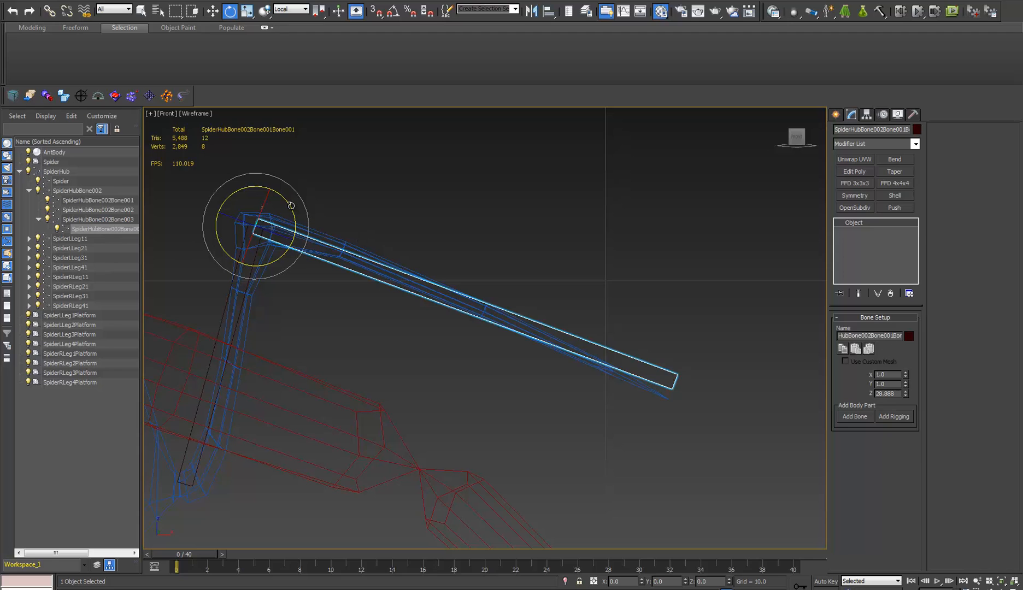
{"action": "left_click_drag", "start_coordinate": [291, 205], "coordinate": [293, 205]}
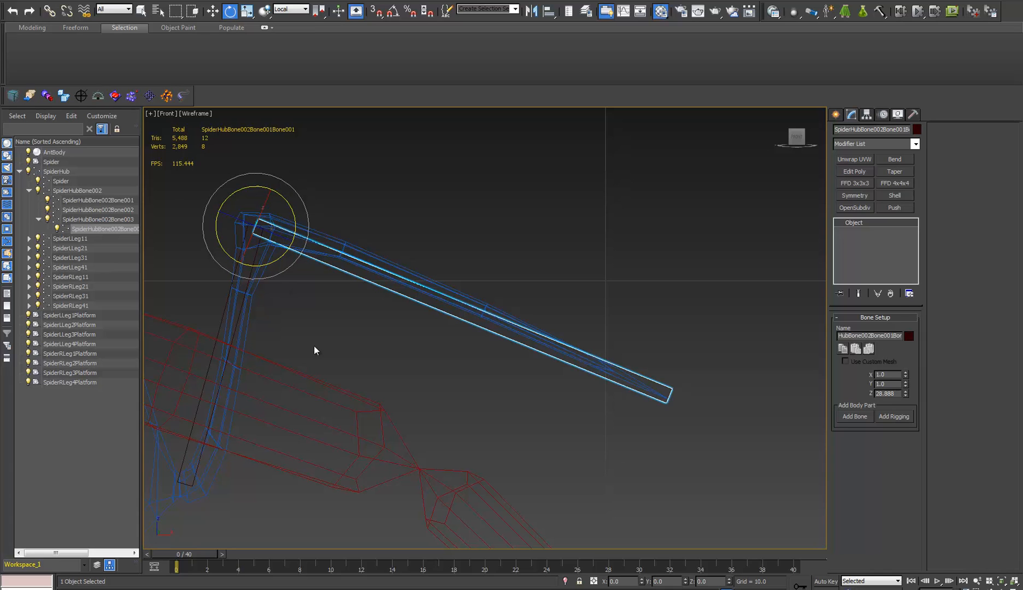
Step: Try to copy only the lower antenna bone sideways toward the opposite antenna, and undo the copy
{"action": "middle_click_drag", "start_coordinate": [314, 349], "coordinate": [480, 298]}
{"action": "key", "text": "p"}
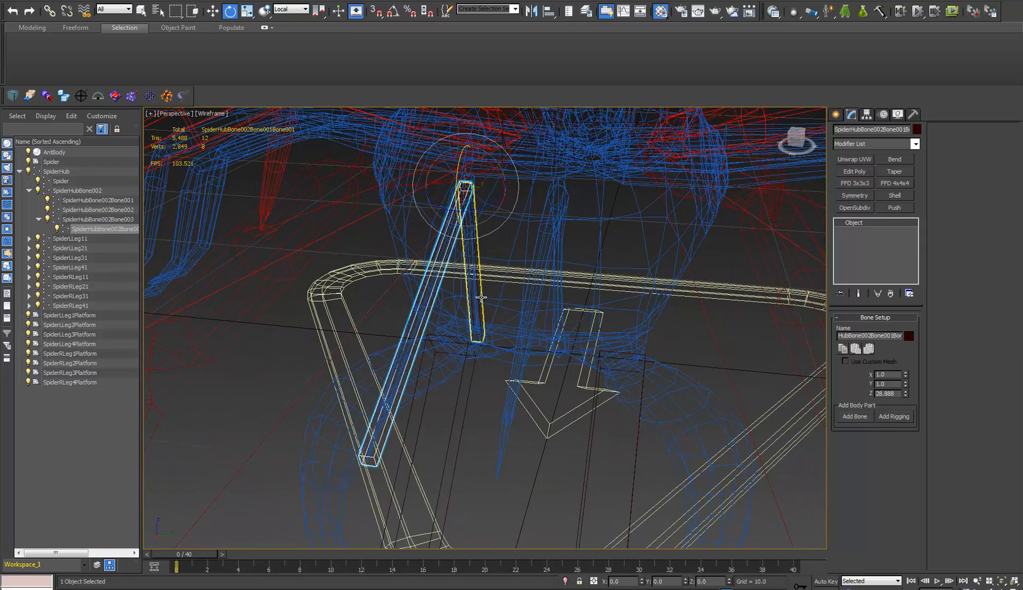
{"action": "left_click", "coordinate": [480, 290]}
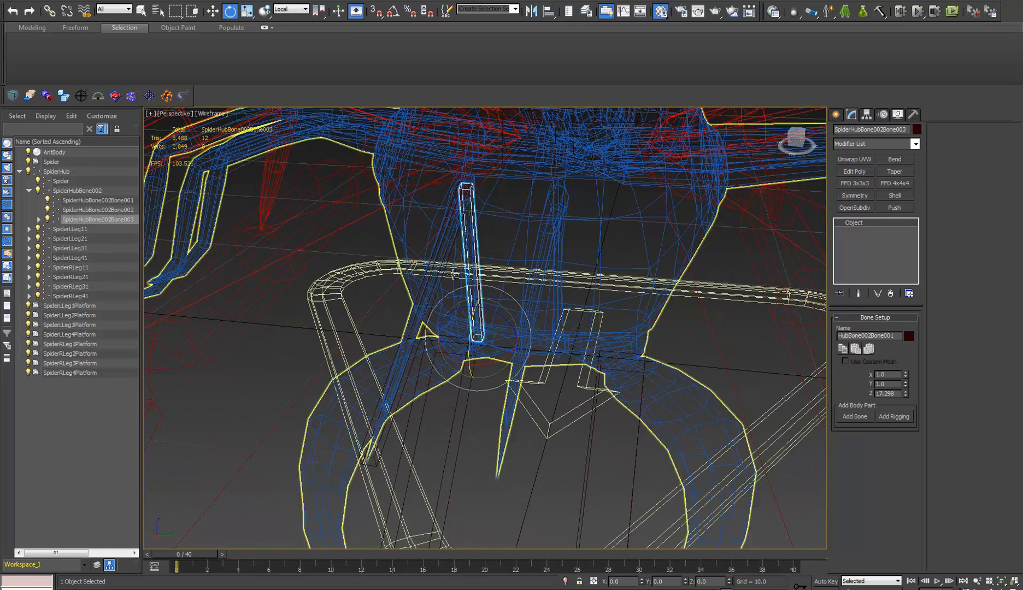
{"action": "left_click", "coordinate": [385, 439], "text": "ctrl"}
{"action": "middle_click_drag", "start_coordinate": [468, 361], "coordinate": [464, 355], "text": "alt"}
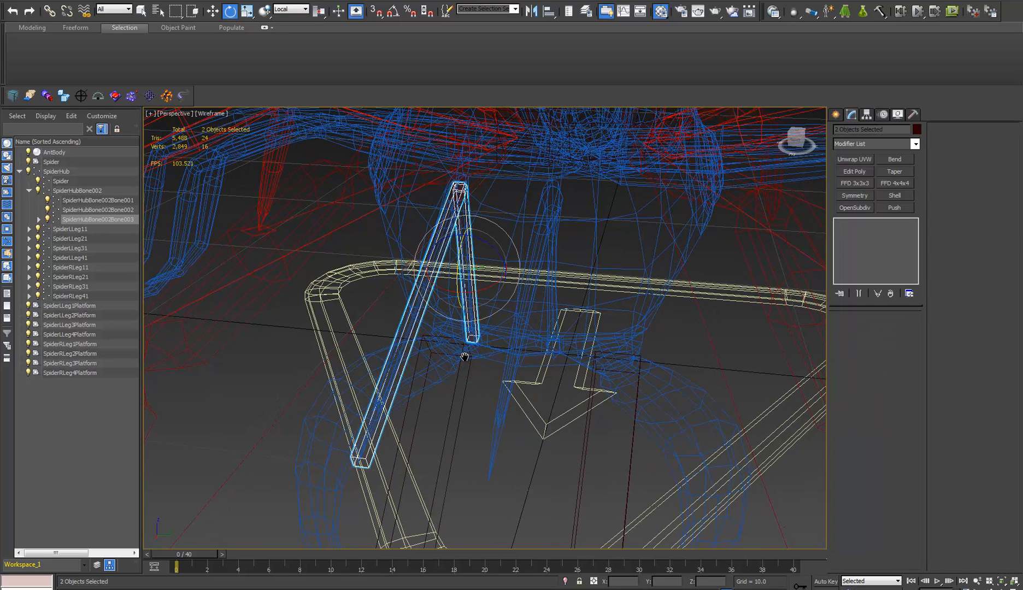
{"action": "left_click", "coordinate": [476, 337]}
{"action": "key", "text": "w"}
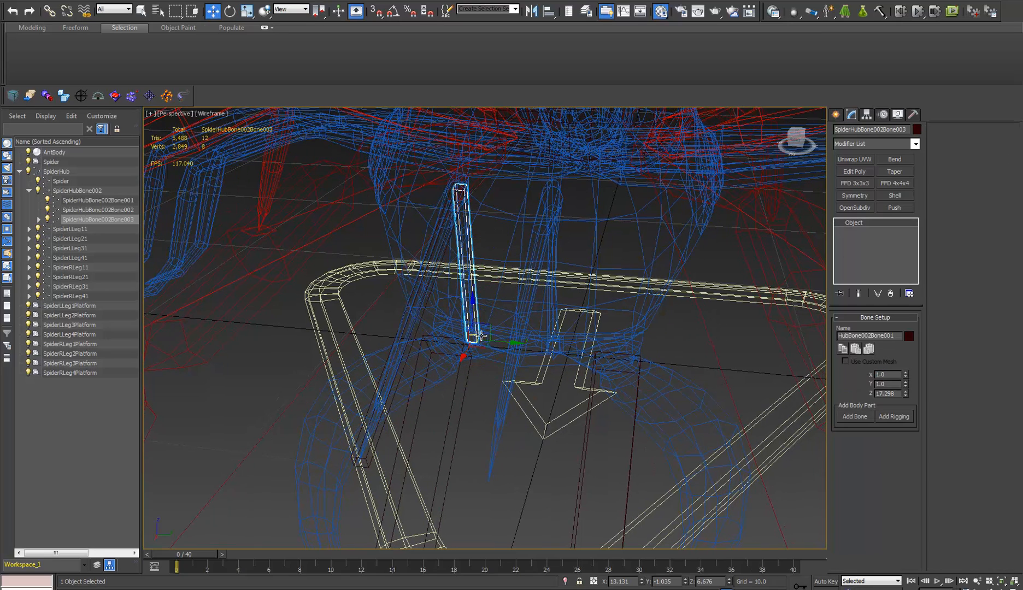
{"action": "left_click_drag", "start_coordinate": [495, 340], "coordinate": [524, 340], "text": "shift"}
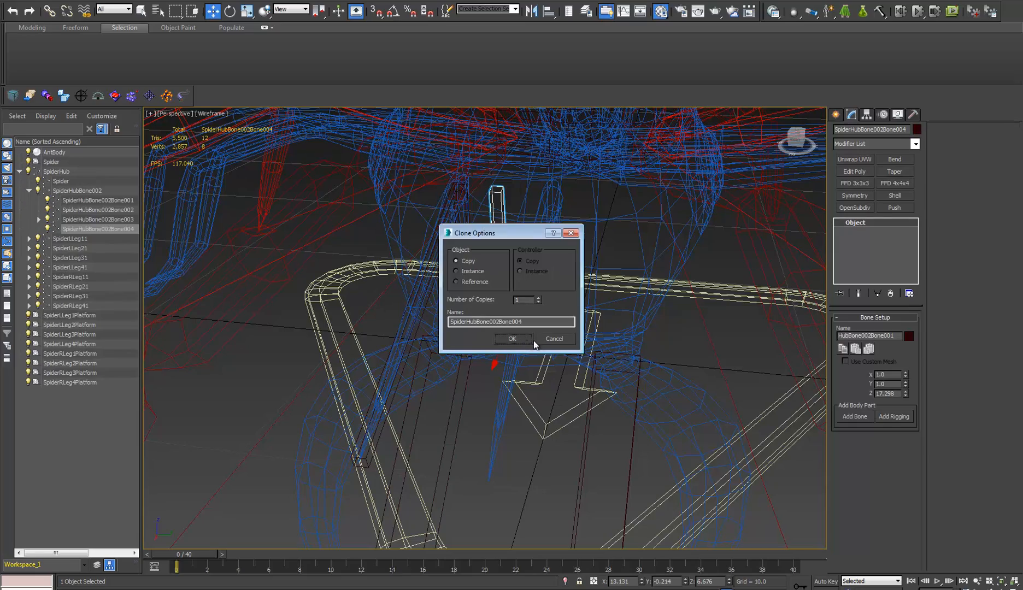
{"action": "left_click", "coordinate": [532, 342]}
{"action": "key", "text": "ctrl+z"}
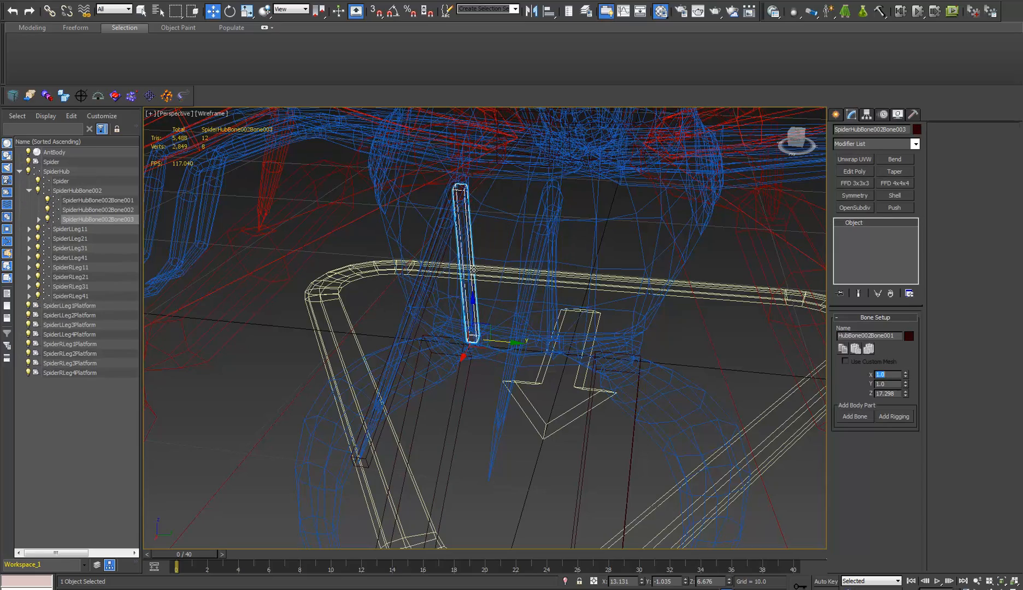
Step: Select both antenna bones and clone them together as one copy, offset sideways toward the opposite antenna
{"action": "middle_click_drag", "start_coordinate": [482, 267], "coordinate": [535, 253], "text": "alt"}
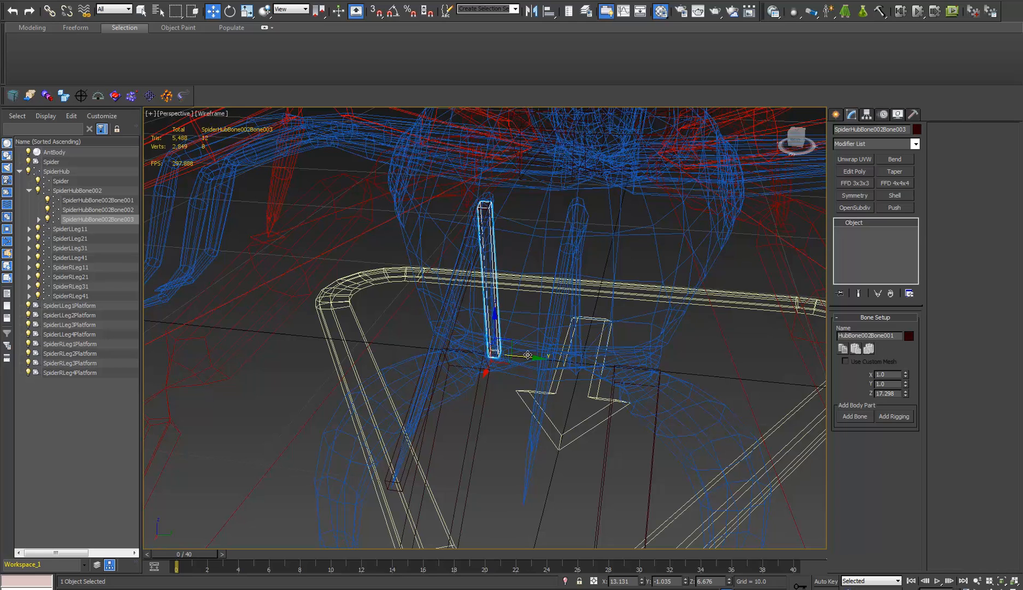
{"action": "left_click", "coordinate": [409, 469], "text": "ctrl"}
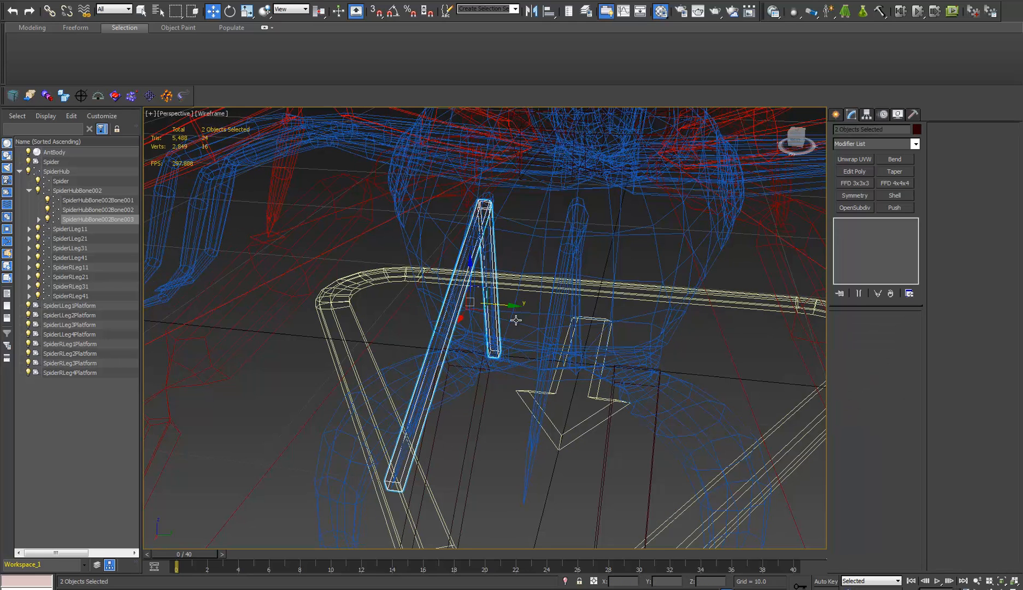
{"action": "left_click_drag", "start_coordinate": [506, 305], "coordinate": [538, 310], "text": "shift"}
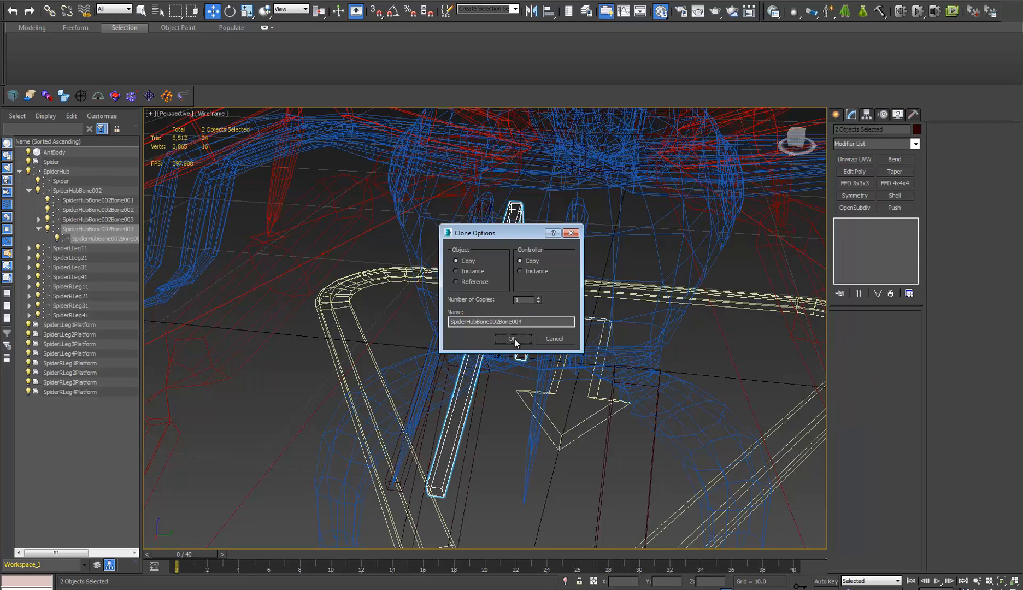
{"action": "left_click", "coordinate": [513, 339]}
Step: Move the copied antenna chain by its lower bone into the opposite antenna in shaded view, at about Y 1.05
{"action": "left_click", "coordinate": [524, 332]}
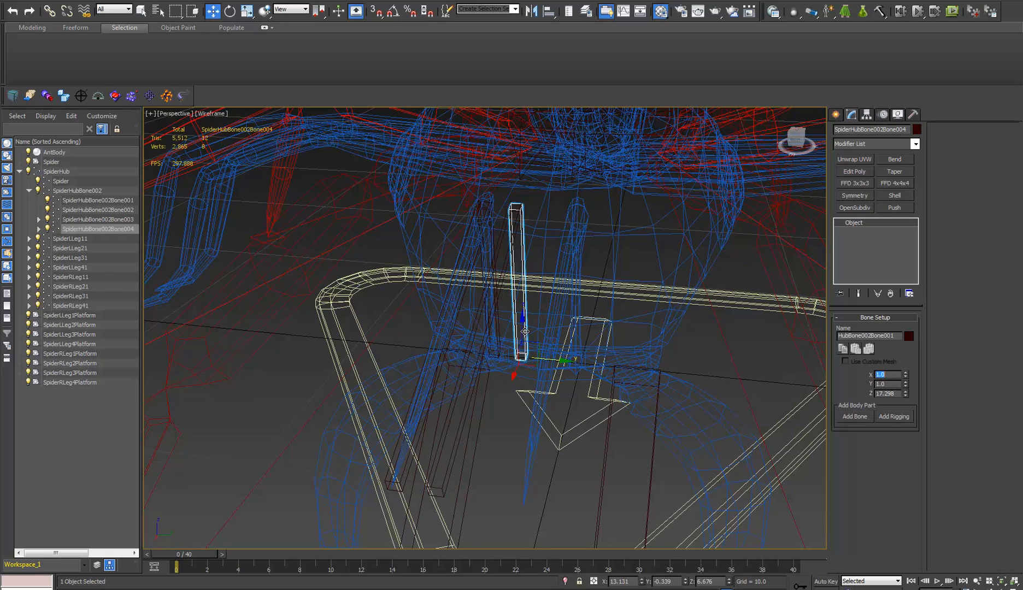
{"action": "key", "text": "F3"}
{"action": "middle_click_drag", "start_coordinate": [538, 478], "coordinate": [556, 389], "text": "alt"}
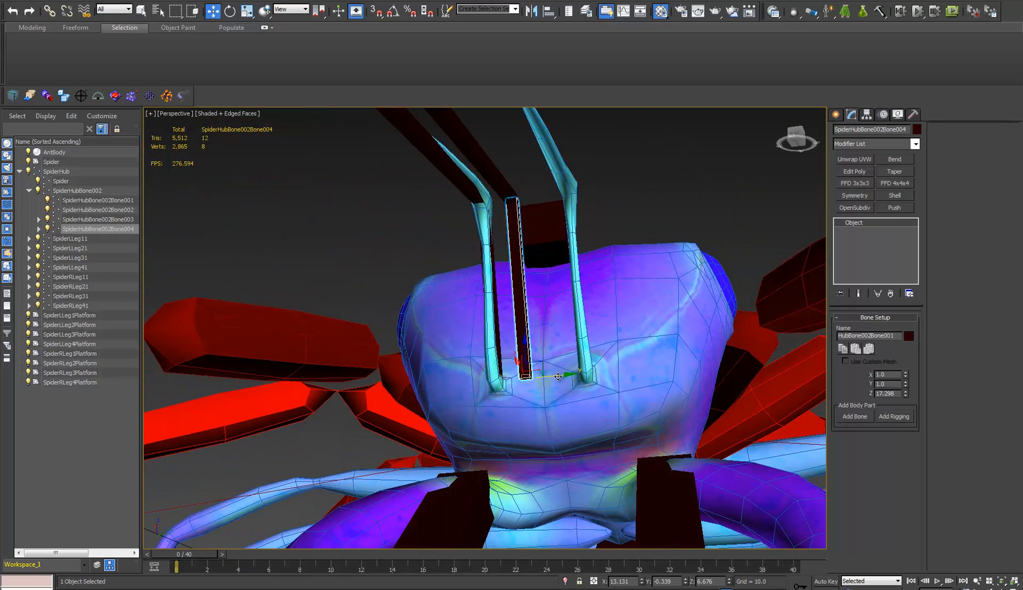
{"action": "left_click_drag", "start_coordinate": [558, 377], "coordinate": [618, 366]}
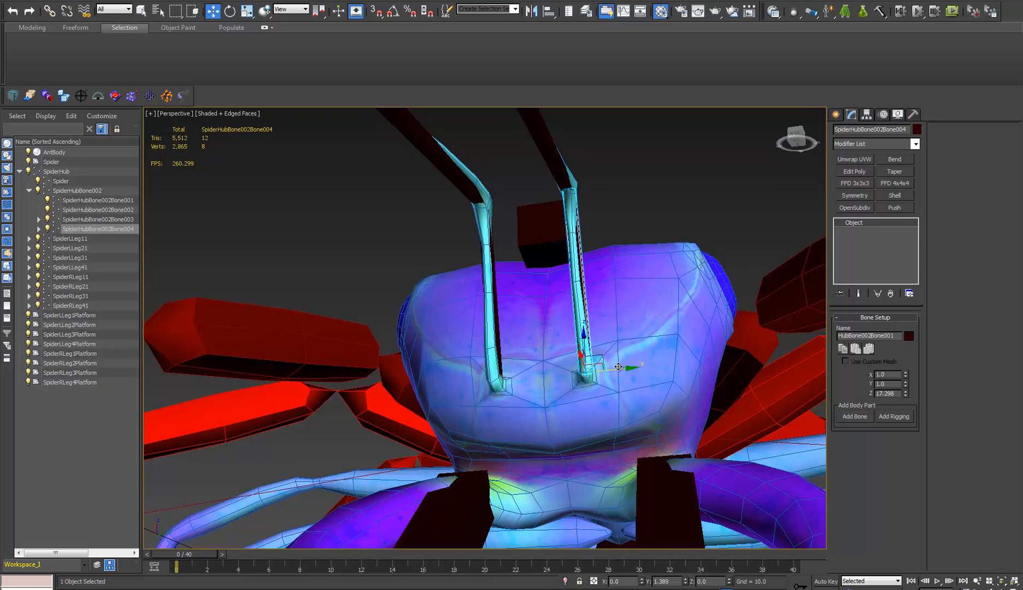
{"action": "key", "text": "z"}
{"action": "middle_click_drag", "start_coordinate": [599, 369], "coordinate": [542, 289], "text": "alt"}
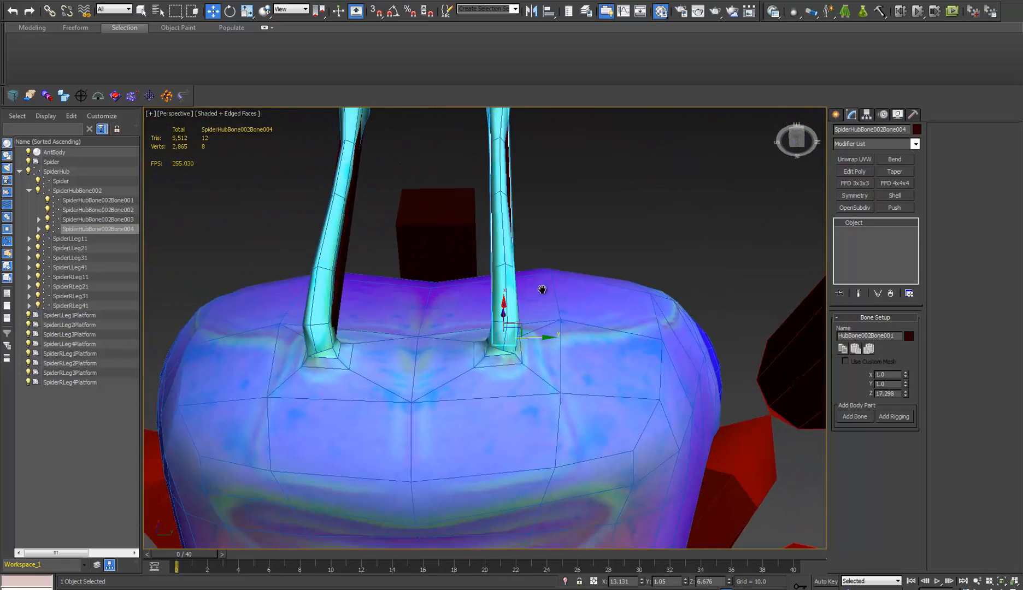
{"action": "scroll", "coordinate": [524, 339], "scroll_direction": "up", "scroll_amount": 2}
Step: Delete the rig's front pair of legs by removing the upper bones SpiderLLeg11 and SpiderRLeg11
{"action": "scroll", "coordinate": [526, 339], "scroll_direction": "down", "scroll_amount": 6}
{"action": "middle_click_drag", "start_coordinate": [526, 339], "coordinate": [617, 448], "text": "alt"}
{"action": "left_click", "coordinate": [582, 399]}
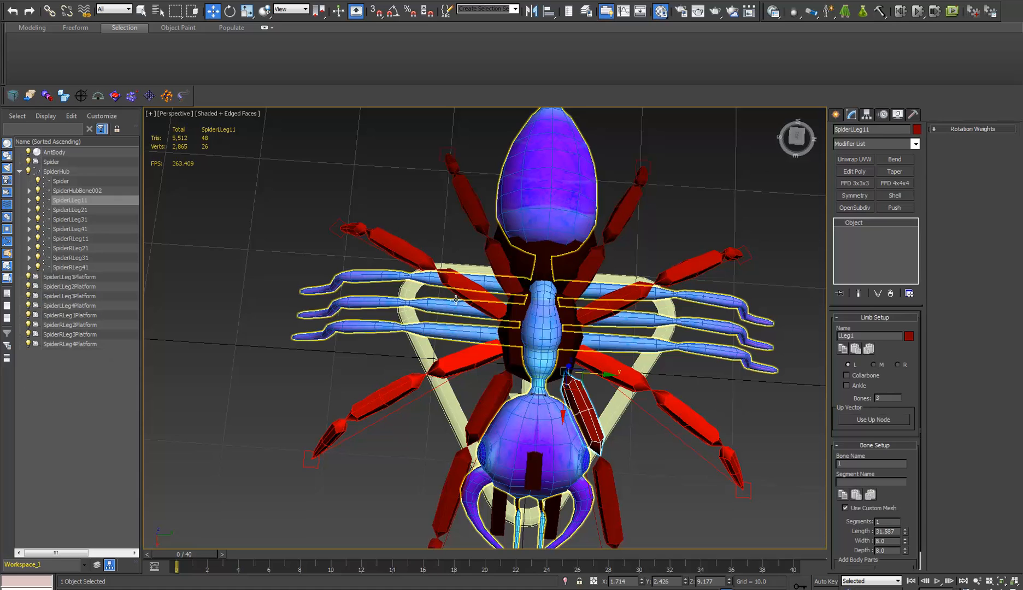
{"action": "left_click", "coordinate": [491, 389], "text": "ctrl"}
{"action": "middle_click_drag", "start_coordinate": [470, 394], "coordinate": [431, 293]}
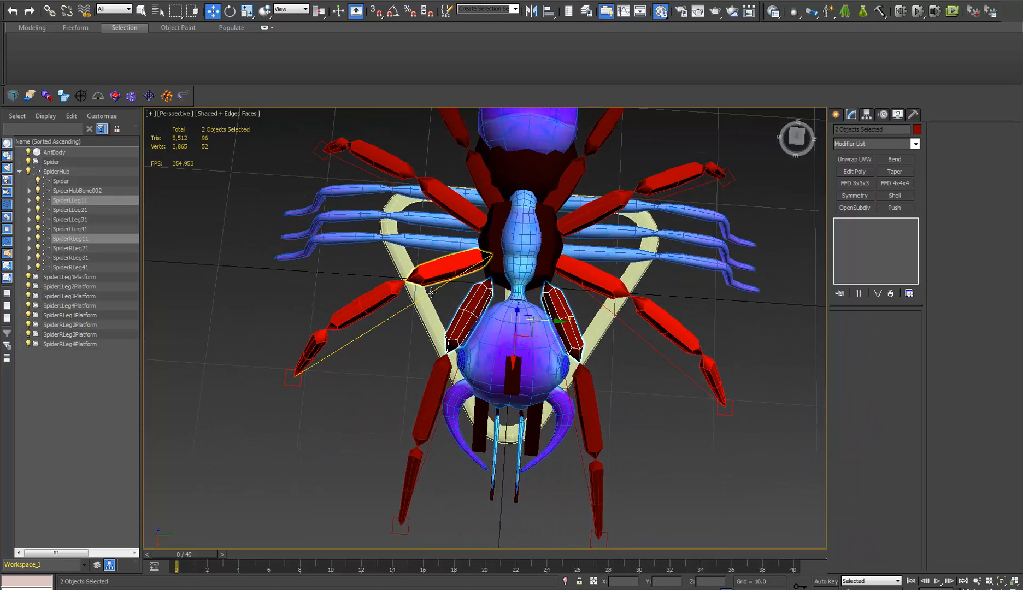
{"action": "key", "text": "Delete"}
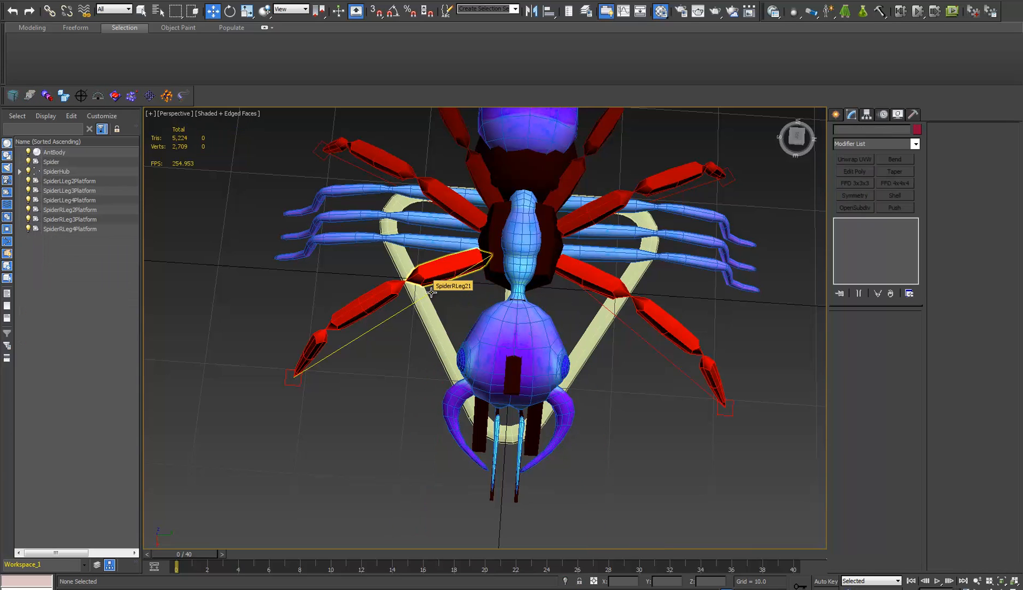
Step: In the top view, move SpiderLLeg2Platform onto the foot tip of the ant's front left leg
{"action": "middle_click_drag", "start_coordinate": [451, 332], "coordinate": [346, 465]}
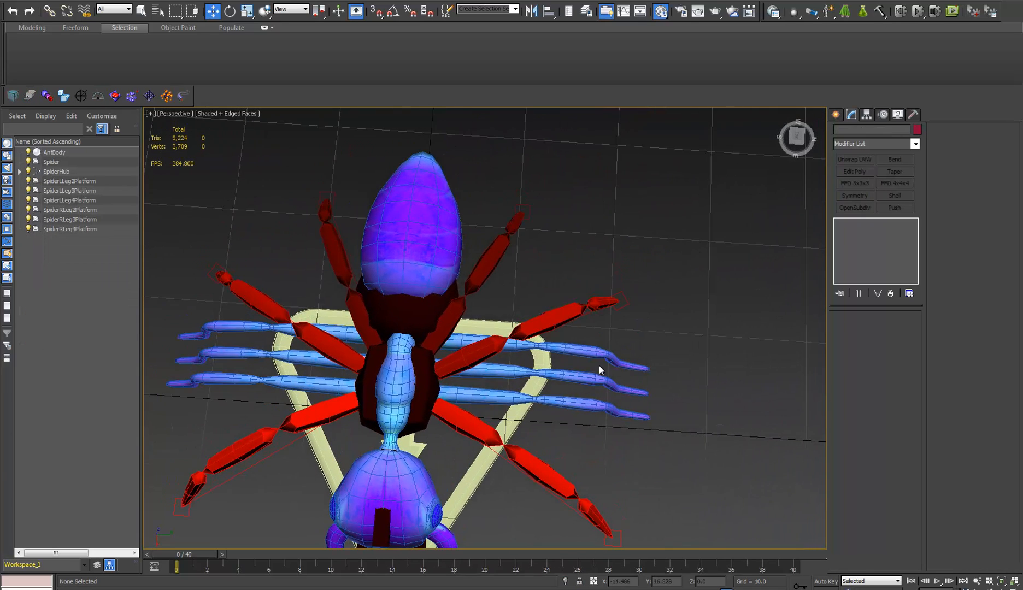
{"action": "middle_click_drag", "start_coordinate": [543, 402], "coordinate": [527, 347]}
{"action": "middle_click_drag", "start_coordinate": [604, 486], "coordinate": [594, 473]}
{"action": "key", "text": "t"}
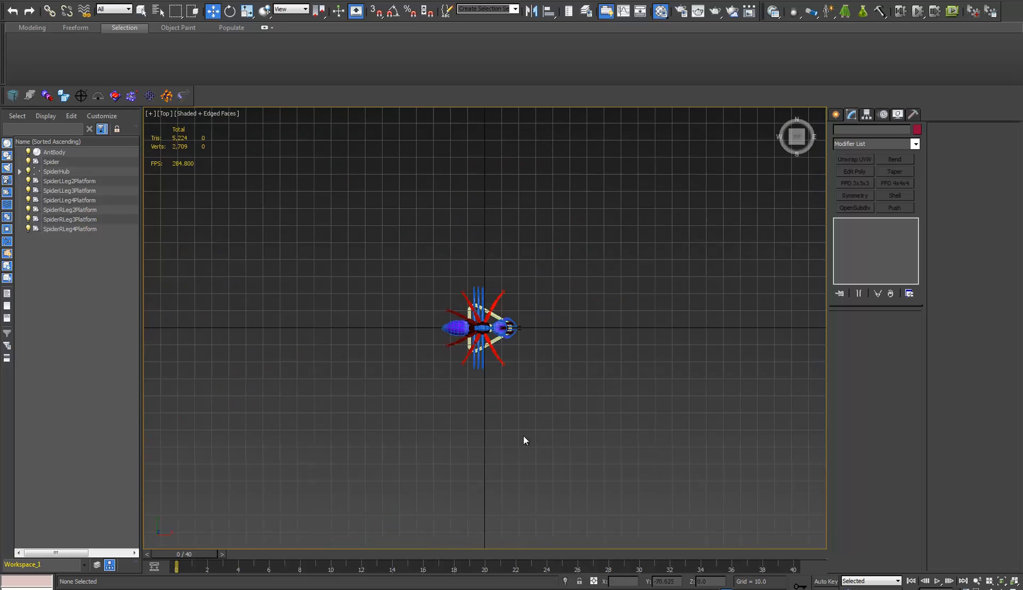
{"action": "scroll", "coordinate": [523, 437], "scroll_direction": "down", "scroll_amount": 2}
{"action": "scroll", "coordinate": [492, 303], "scroll_direction": "up", "scroll_amount": 6}
{"action": "middle_click_drag", "start_coordinate": [501, 394], "coordinate": [524, 311]}
{"action": "scroll", "coordinate": [533, 307], "scroll_direction": "up", "scroll_amount": 2}
{"action": "scroll", "coordinate": [545, 308], "scroll_direction": "up", "scroll_amount": 2}
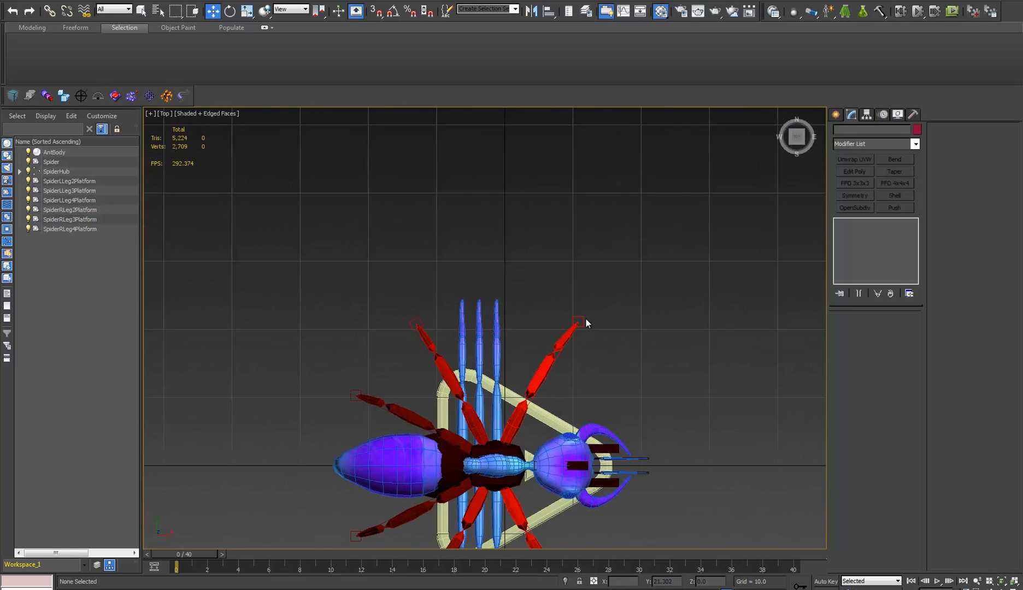
{"action": "left_click", "coordinate": [585, 317]}
{"action": "left_click_drag", "start_coordinate": [585, 317], "coordinate": [514, 293]}
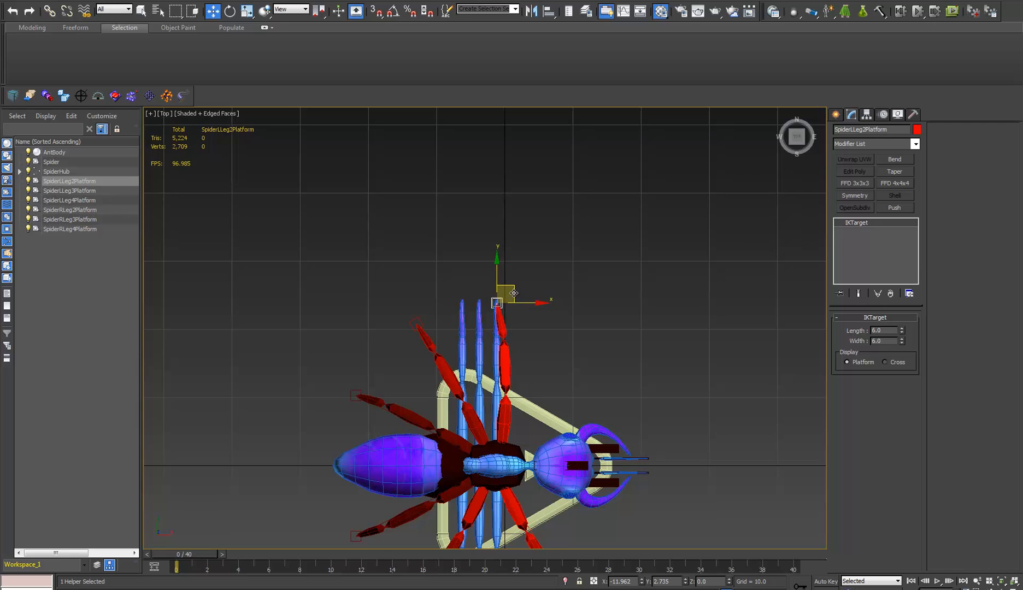
Step: Move SpiderLLeg3Platform and SpiderLLeg4Platform onto the foot tips of the ant's middle and rear left legs
{"action": "left_click", "coordinate": [416, 323]}
{"action": "left_click_drag", "start_coordinate": [432, 305], "coordinate": [495, 282]}
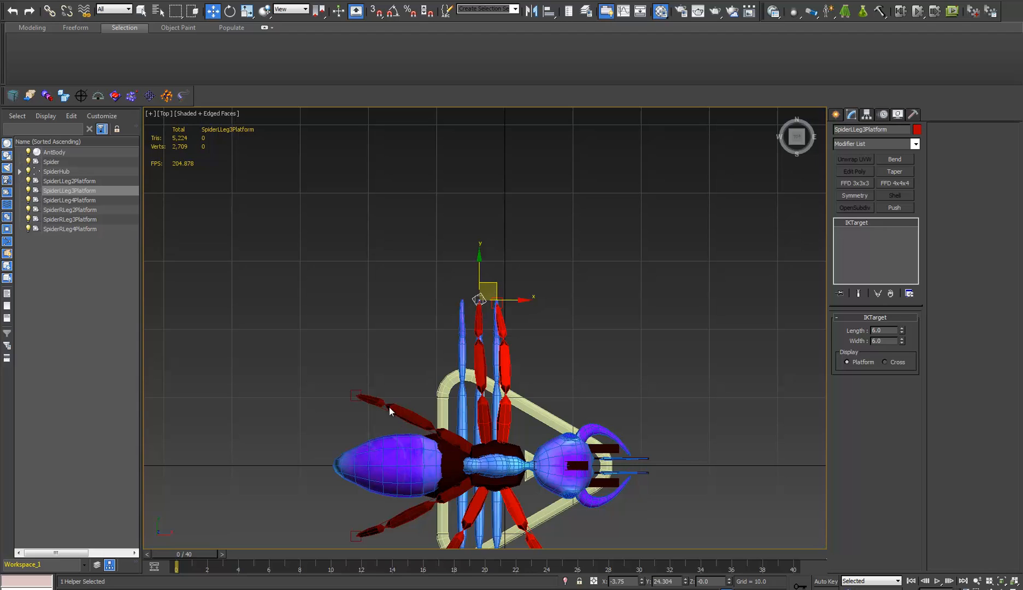
{"action": "left_click", "coordinate": [370, 395]}
{"action": "left_click_drag", "start_coordinate": [369, 378], "coordinate": [476, 285]}
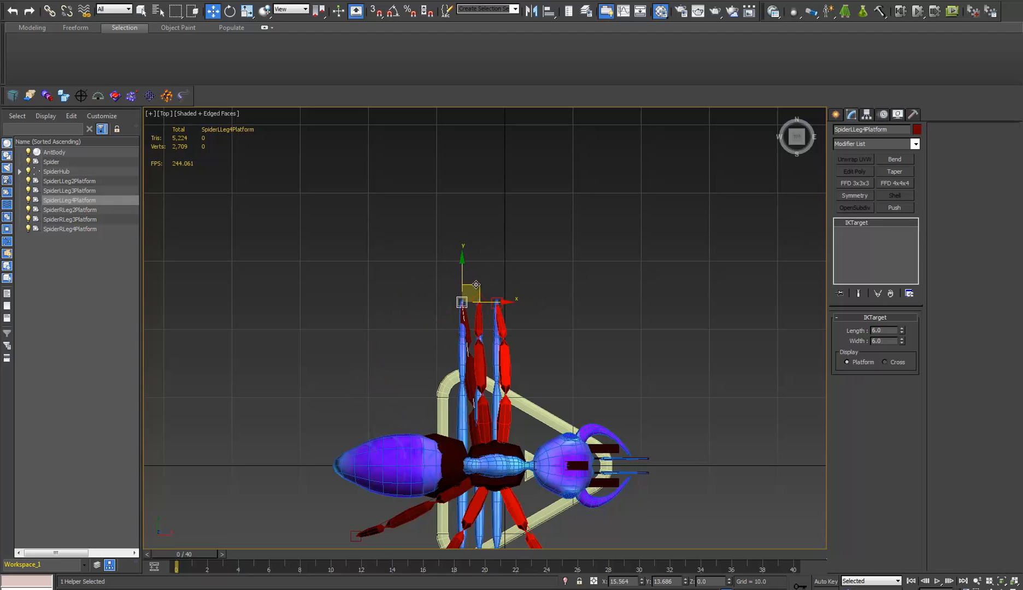
Step: In the top view, move the rear left leg's bones SpiderLLeg41 and SpiderLLeg42 over the leg mesh, with SpiderLLeg42 at about X -6.2, Y 12.44
{"action": "left_click", "coordinate": [501, 439]}
{"action": "left_click_drag", "start_coordinate": [534, 449], "coordinate": [532, 453]}
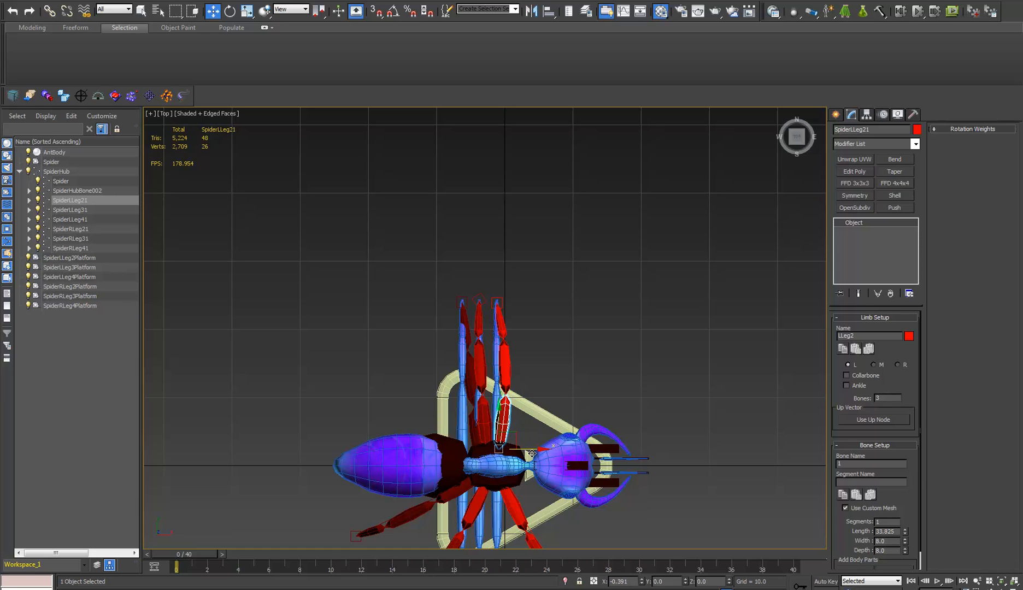
{"action": "left_click", "coordinate": [503, 458]}
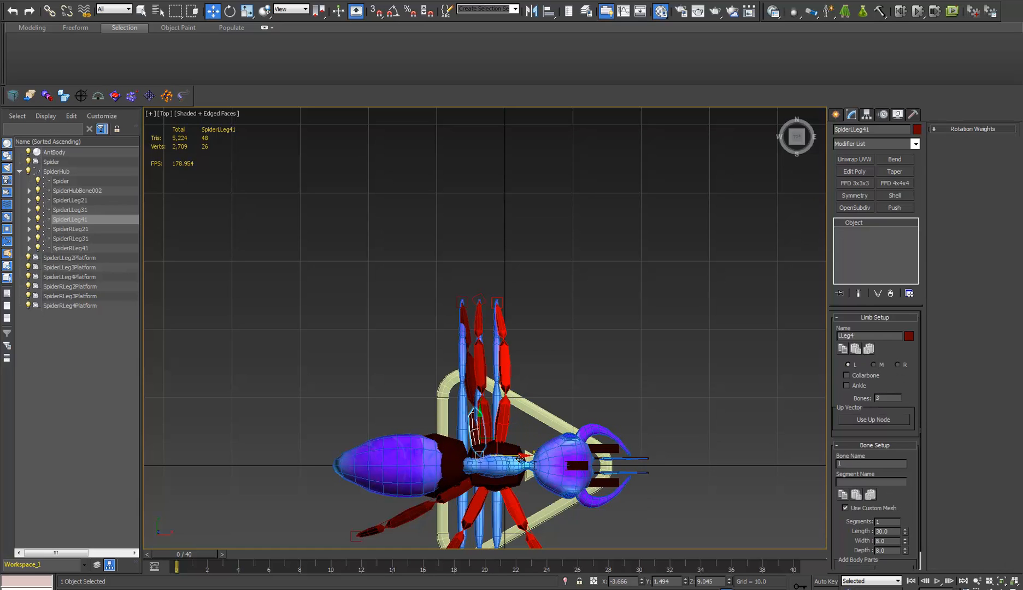
{"action": "left_click_drag", "start_coordinate": [519, 457], "coordinate": [478, 446]}
{"action": "left_click", "coordinate": [464, 392]}
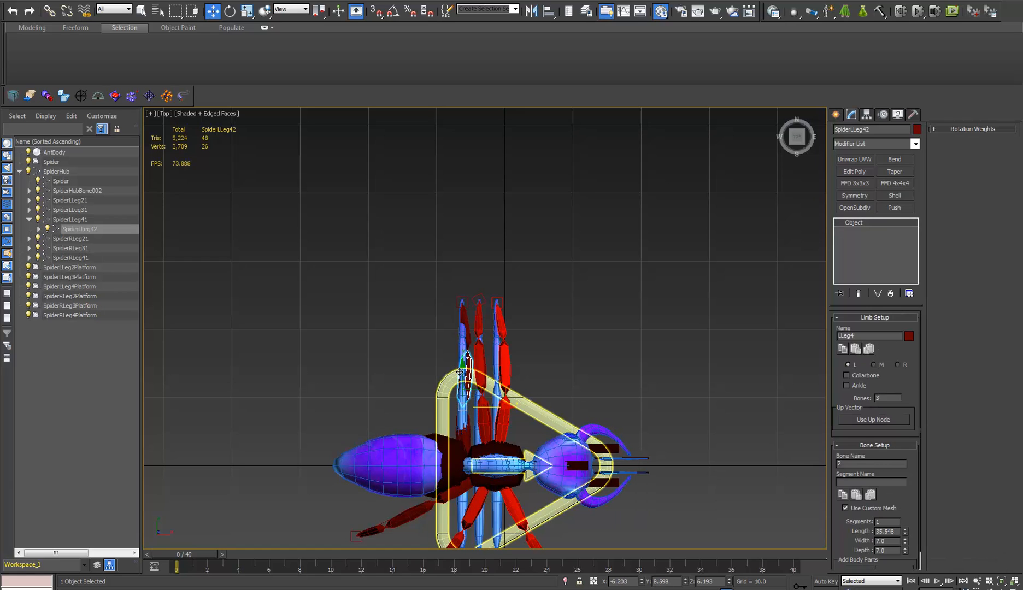
{"action": "left_click_drag", "start_coordinate": [464, 370], "coordinate": [464, 346]}
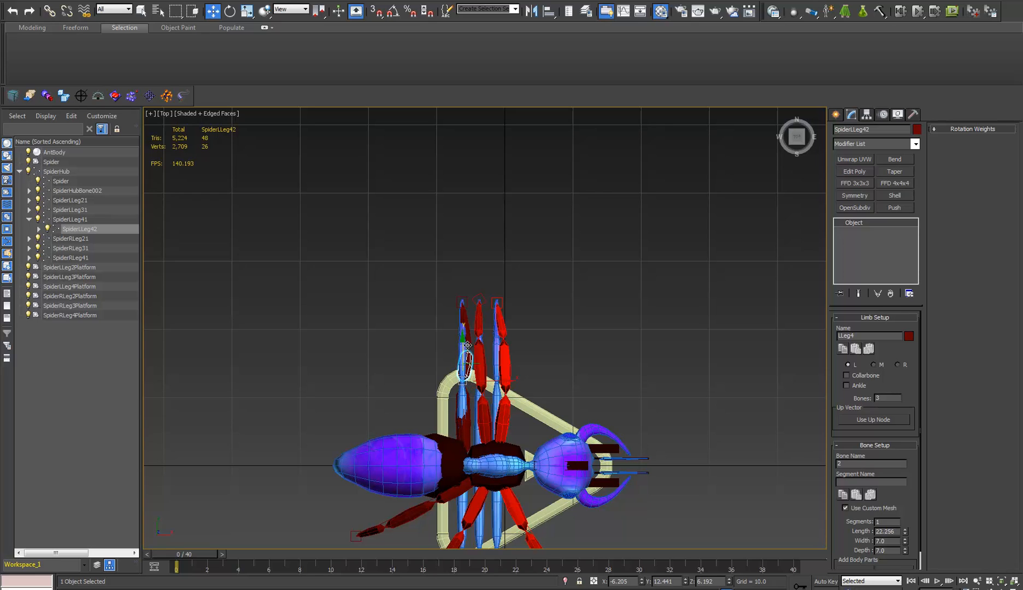
Step: Shift SpiderLLeg43 towards the rear left leg mesh and move SpiderLLeg4Platform to about X -6.51, Y 24.36 at the foot tip
{"action": "left_click", "coordinate": [468, 343]}
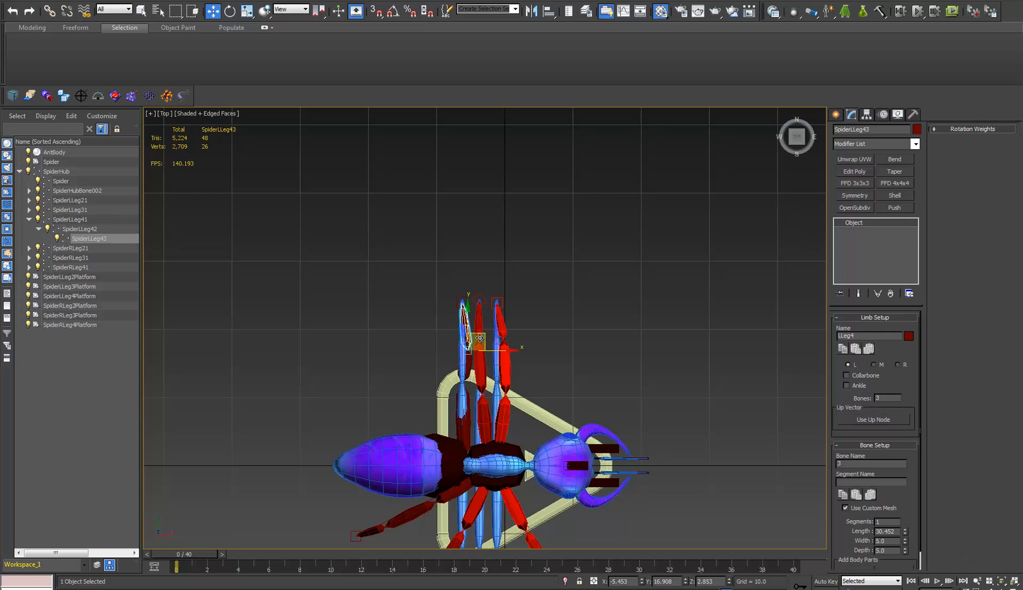
{"action": "left_click_drag", "start_coordinate": [479, 338], "coordinate": [455, 359]}
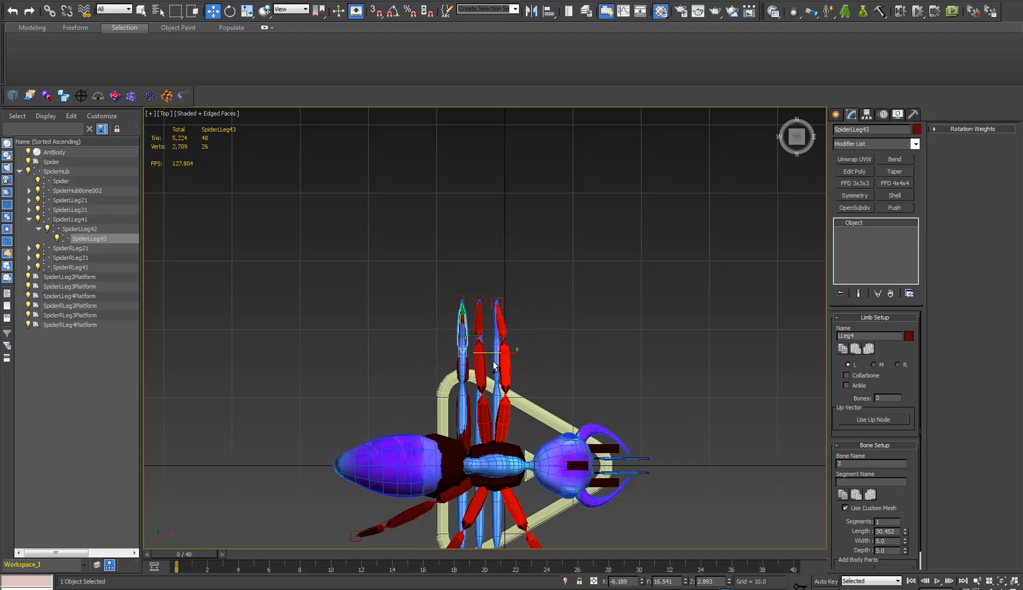
{"action": "scroll", "coordinate": [494, 365], "scroll_direction": "up", "scroll_amount": 8}
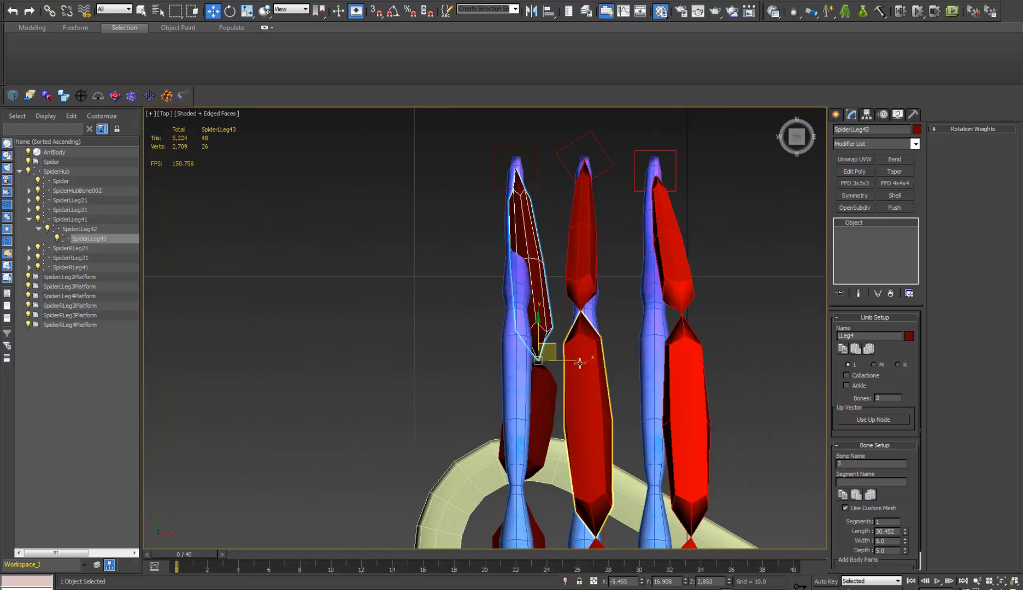
{"action": "left_click_drag", "start_coordinate": [550, 360], "coordinate": [542, 360]}
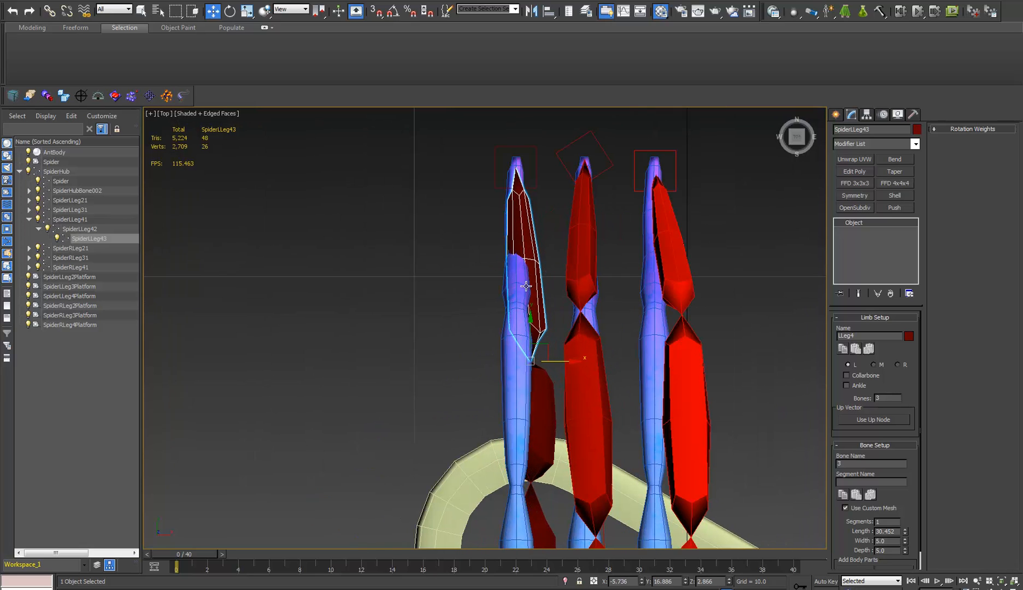
{"action": "left_click", "coordinate": [535, 182]}
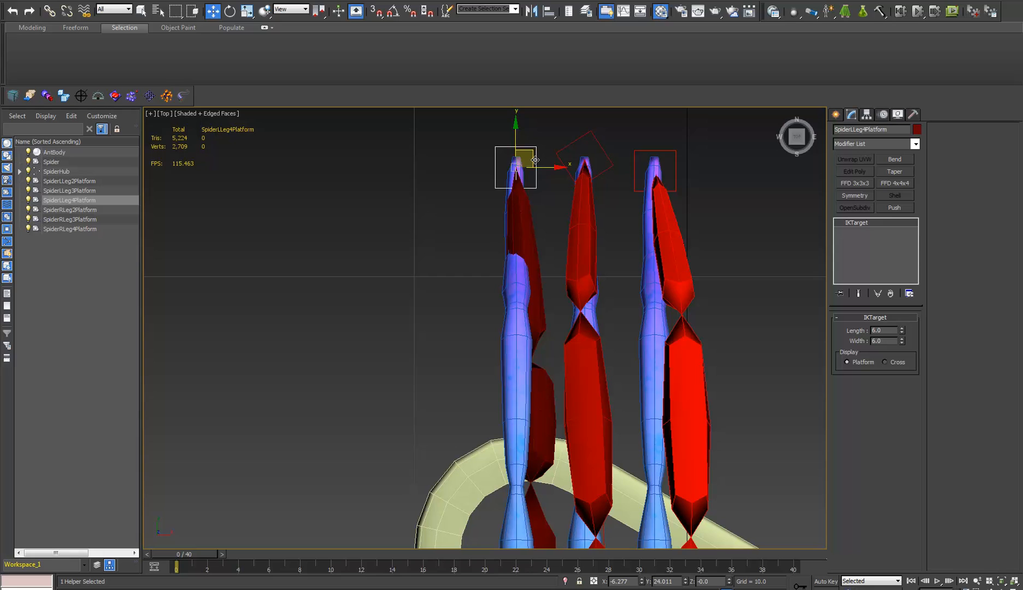
{"action": "left_click_drag", "start_coordinate": [535, 160], "coordinate": [528, 150]}
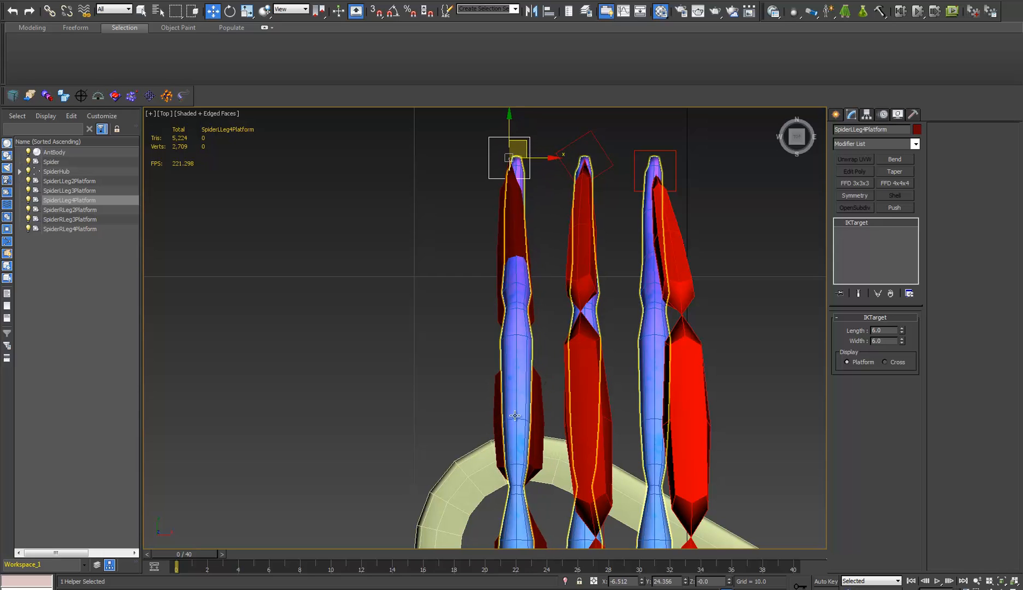
Step: Raise SpiderLLeg42 onto the rear left leg's first mesh joint and centre it there, at about X -6.25, Z 8.34
{"action": "left_click", "coordinate": [531, 435]}
{"action": "middle_click_drag", "start_coordinate": [532, 435], "coordinate": [601, 386], "text": "alt"}
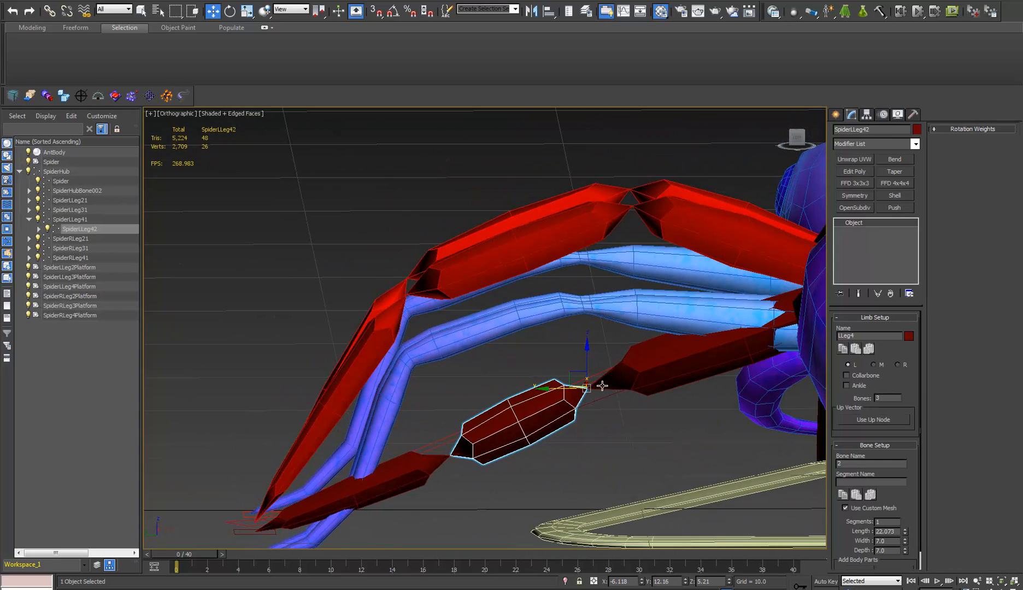
{"action": "left_click_drag", "start_coordinate": [588, 364], "coordinate": [587, 279]}
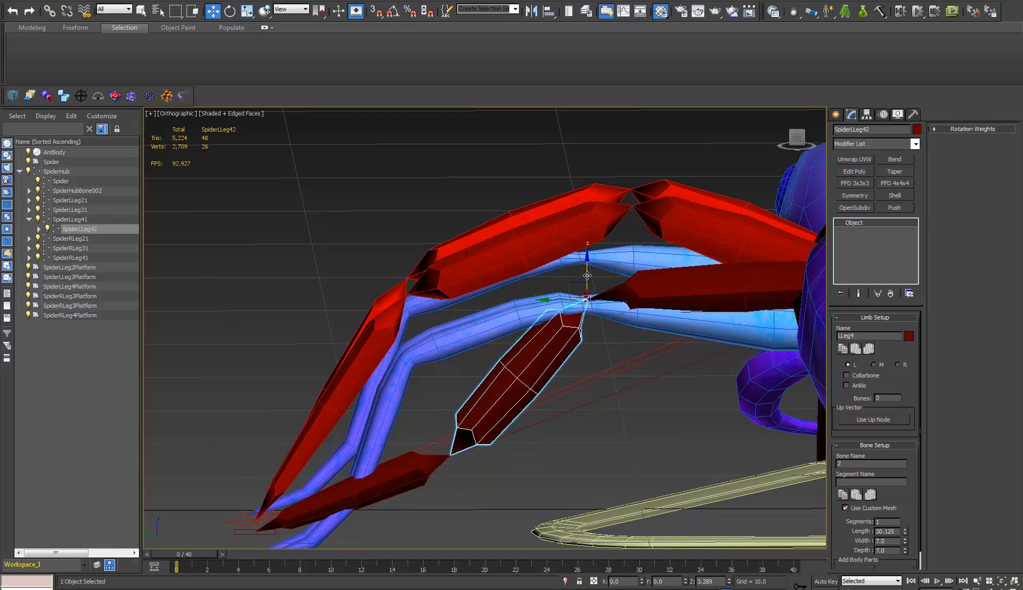
{"action": "middle_click_drag", "start_coordinate": [588, 280], "coordinate": [675, 377], "text": "alt"}
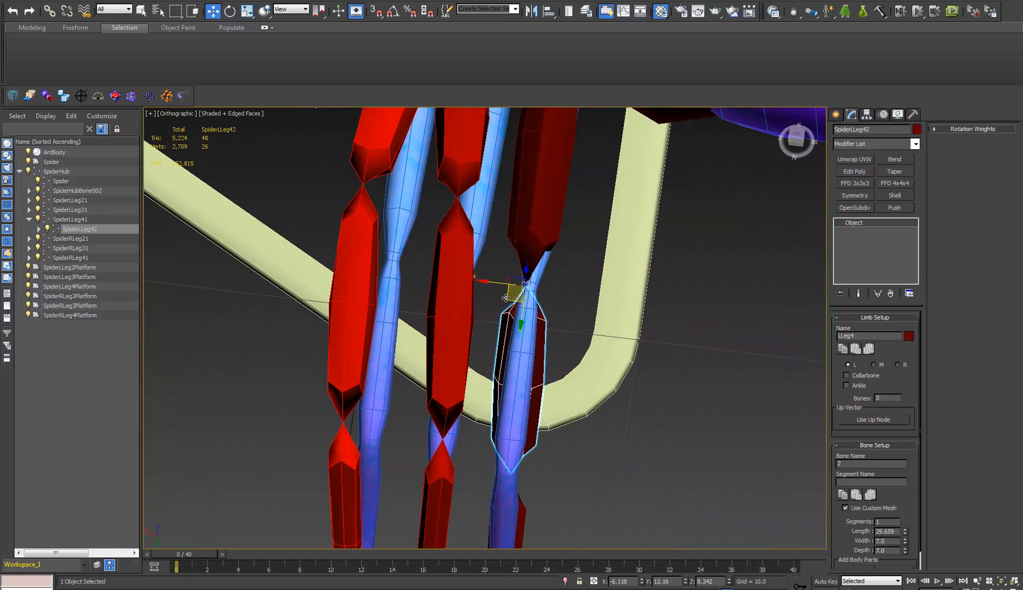
{"action": "left_click_drag", "start_coordinate": [498, 283], "coordinate": [502, 283]}
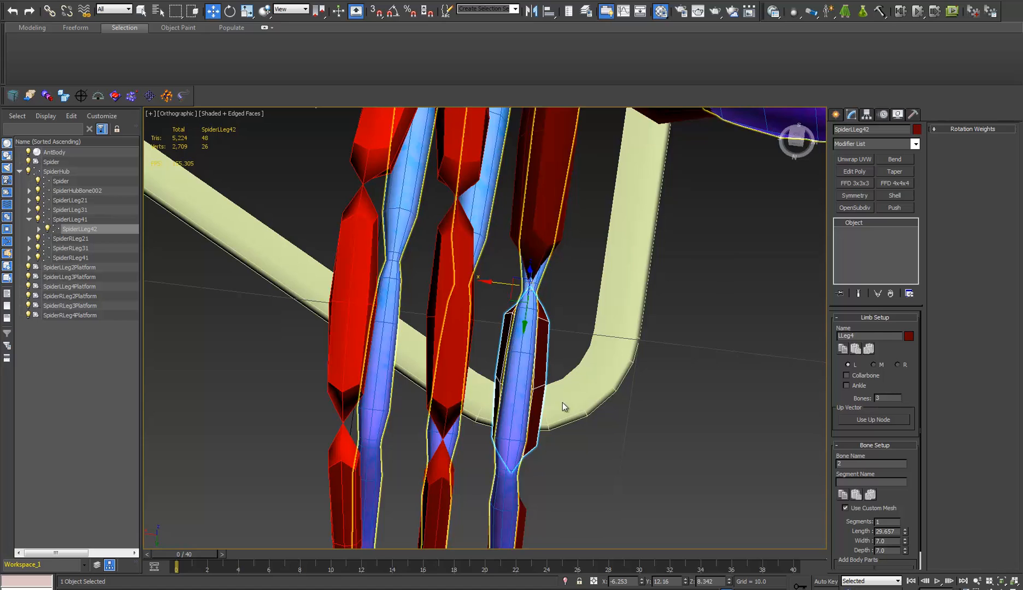
{"action": "middle_click_drag", "start_coordinate": [563, 402], "coordinate": [469, 437], "text": "alt"}
Step: Try to raise and rotate the lower bone SpiderLLeg43 to follow the rear left leg's lower segment
{"action": "left_click", "coordinate": [436, 460]}
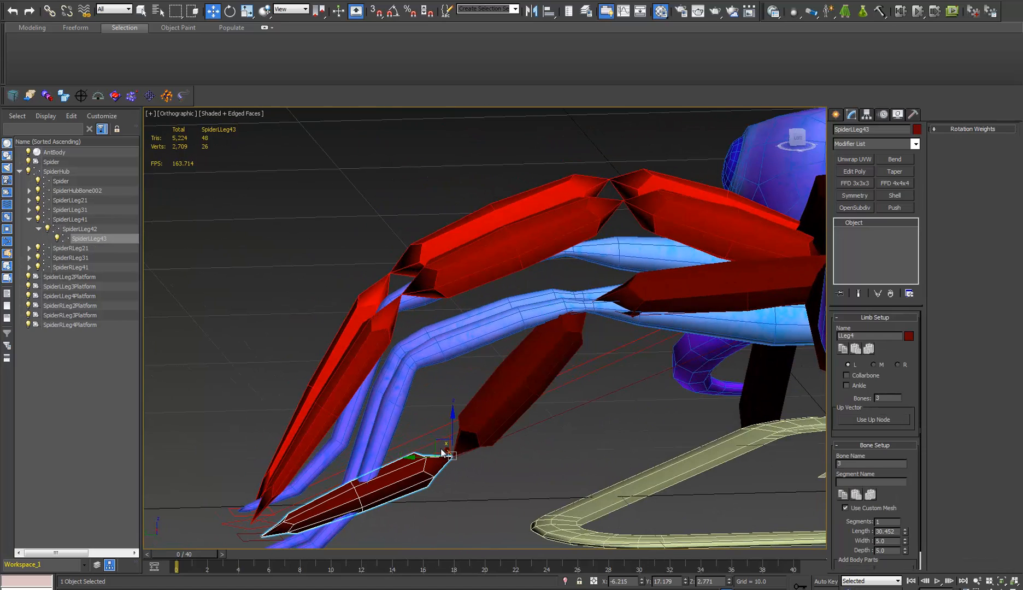
{"action": "left_click_drag", "start_coordinate": [440, 441], "coordinate": [439, 392]}
{"action": "key", "text": "ctrl+z"}
{"action": "middle_click_drag", "start_coordinate": [433, 437], "coordinate": [441, 401]}
{"action": "key", "text": "e"}
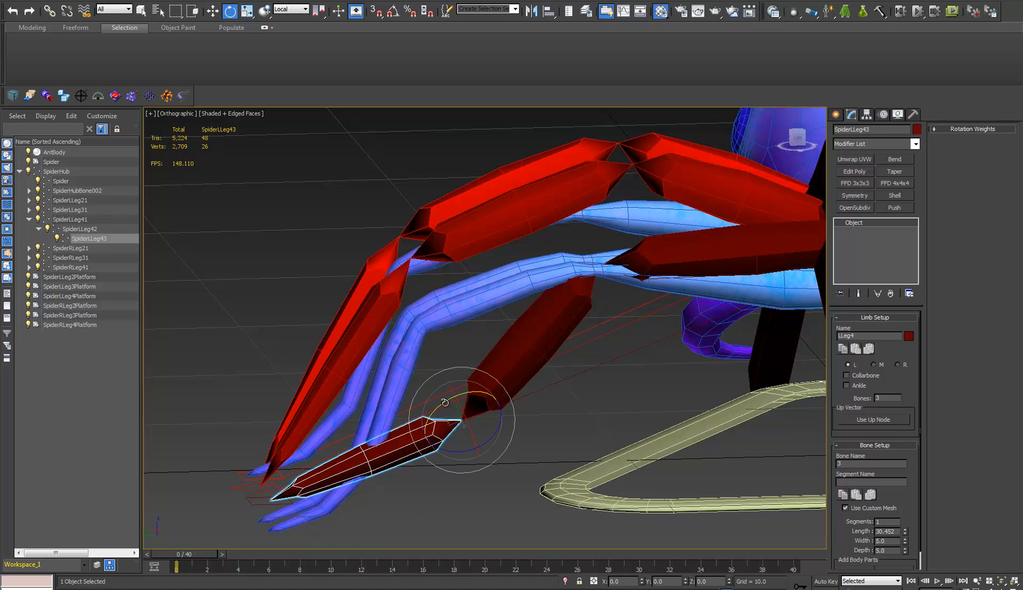
{"action": "left_click_drag", "start_coordinate": [377, 431], "coordinate": [273, 493]}
Step: Lower SpiderLLeg4Platform by about 1.05 onto the tip of the ant's rear left foot
{"action": "left_click", "coordinate": [249, 503]}
{"action": "middle_click_drag", "start_coordinate": [250, 503], "coordinate": [360, 428]}
{"action": "key", "text": "w"}
{"action": "left_click_drag", "start_coordinate": [288, 454], "coordinate": [280, 479]}
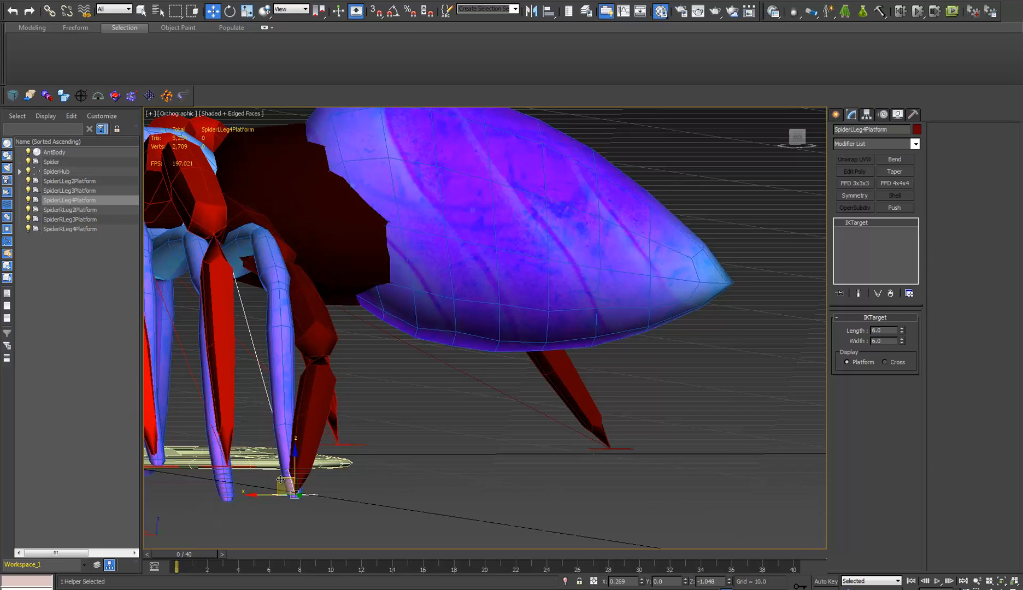
{"action": "middle_click_drag", "start_coordinate": [385, 432], "coordinate": [431, 412], "text": "alt"}
Step: Lower the upper bone SpiderLLeg41 into the rear left leg's upper segment, to about Z 7.16
{"action": "left_click", "coordinate": [654, 322]}
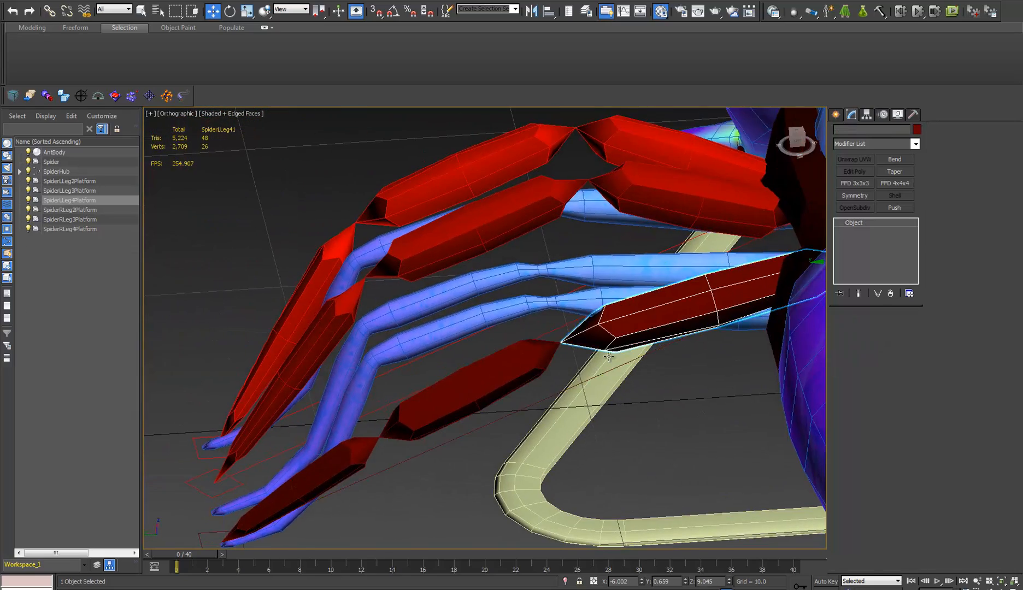
{"action": "key", "text": "e"}
{"action": "middle_click_drag", "start_coordinate": [655, 322], "coordinate": [632, 284], "text": "alt"}
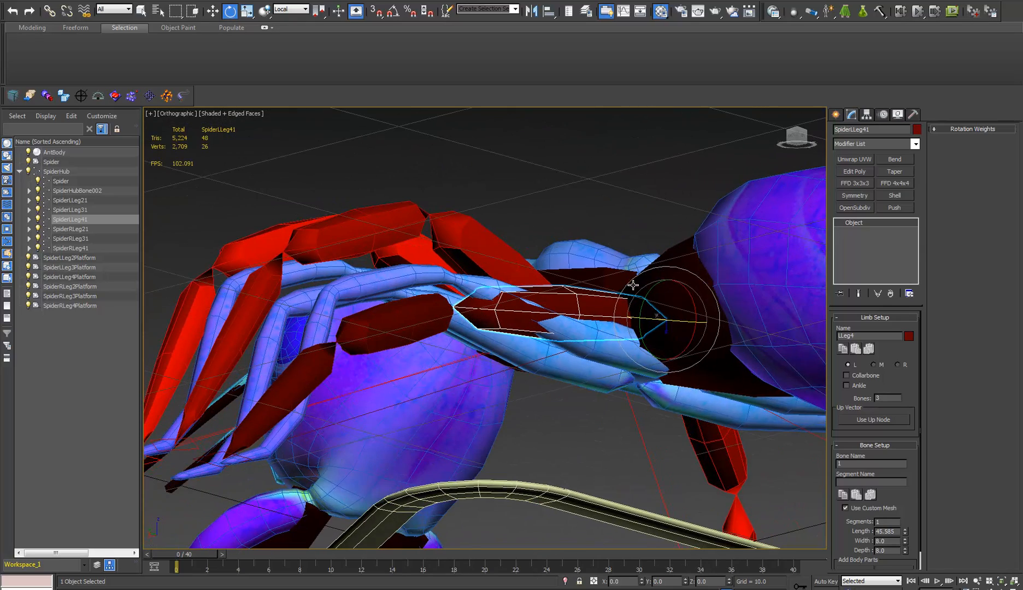
{"action": "left_click_drag", "start_coordinate": [663, 284], "coordinate": [671, 337]}
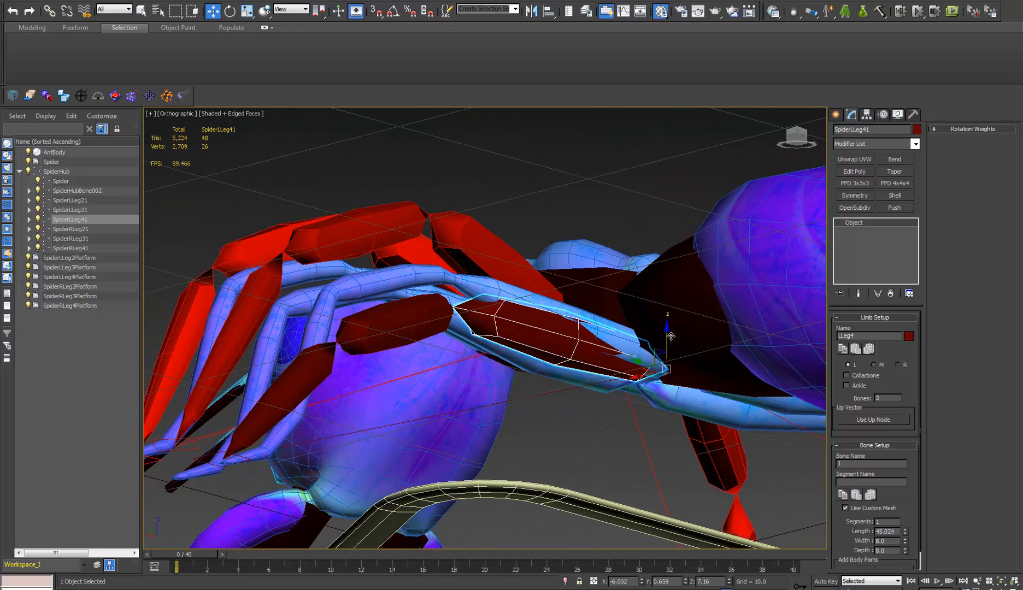
{"action": "middle_click_drag", "start_coordinate": [671, 336], "coordinate": [614, 426], "text": "alt"}
Step: Hide the triangular Spider rig helper and the Spider body bone under SpiderHub to expose the leg bases
{"action": "scroll", "coordinate": [491, 309], "scroll_direction": "up", "scroll_amount": 6}
{"action": "scroll", "coordinate": [655, 398], "scroll_direction": "down", "scroll_amount": 6}
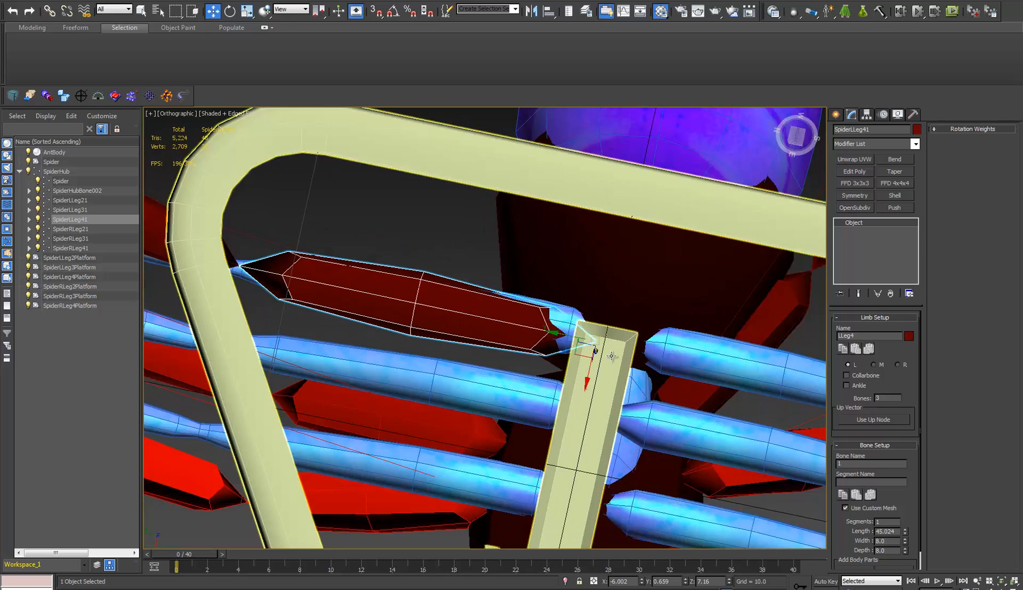
{"action": "left_click", "coordinate": [599, 386]}
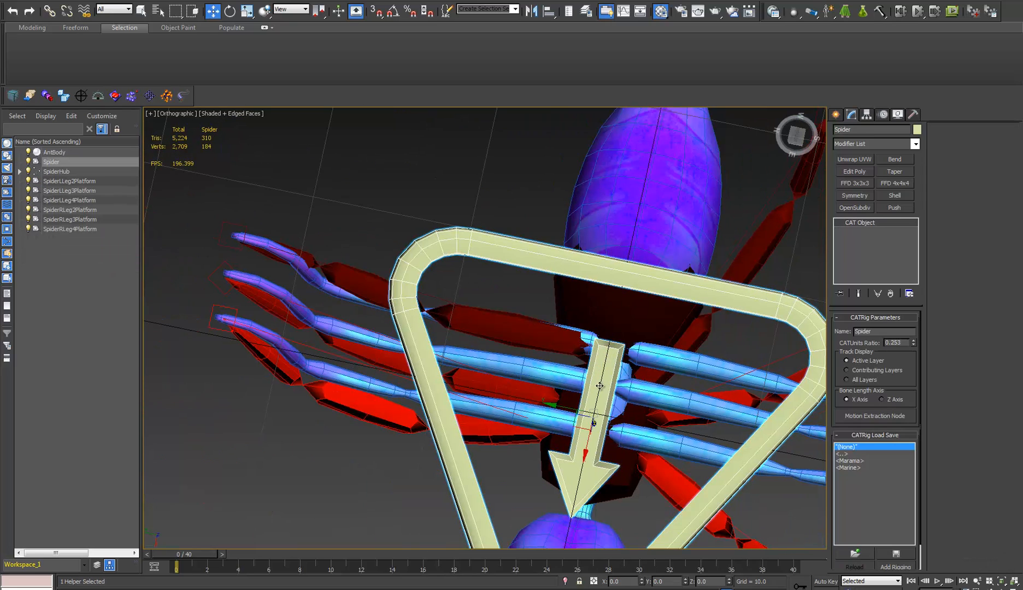
{"action": "left_click", "coordinate": [29, 162]}
{"action": "left_click", "coordinate": [566, 330]}
{"action": "scroll", "coordinate": [566, 330], "scroll_direction": "up", "scroll_amount": 8}
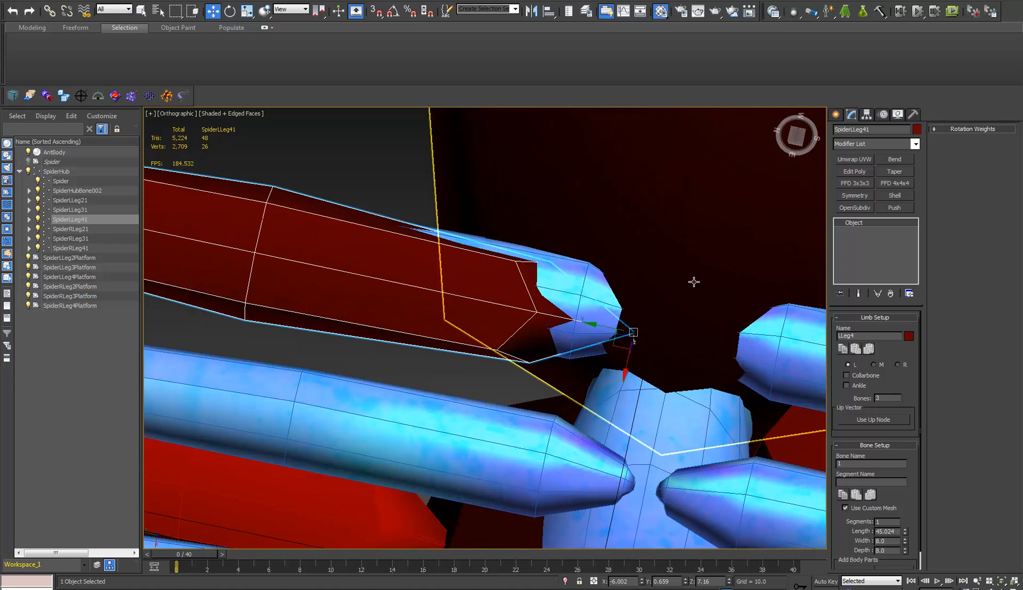
{"action": "left_click", "coordinate": [693, 282]}
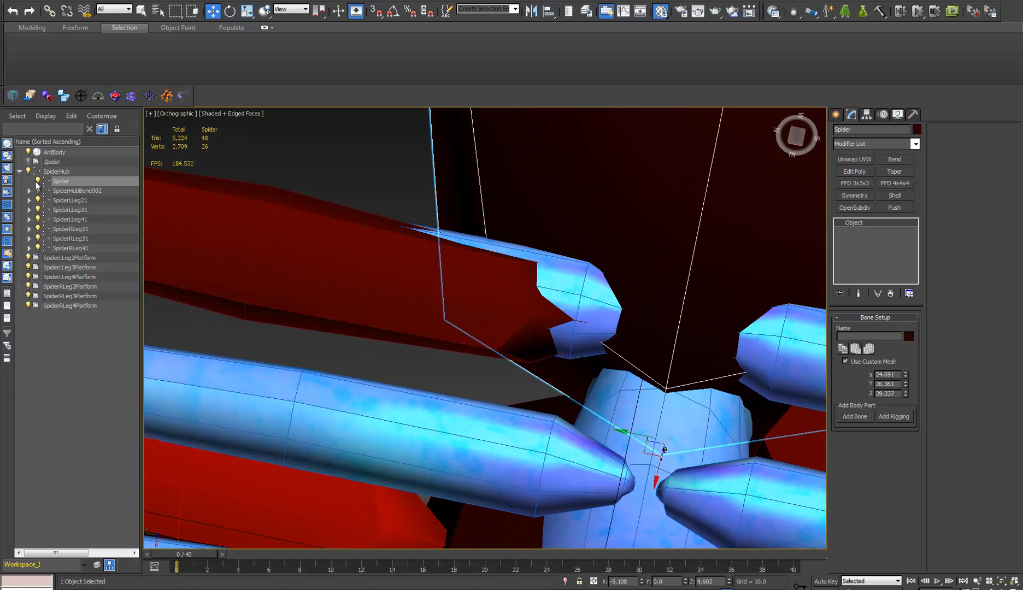
{"action": "left_click", "coordinate": [38, 182]}
Step: Move SpiderLLeg41's root onto the base point of the rear left leg mesh, at about X -6.21, Y 0.16, Z 7.35
{"action": "left_click", "coordinate": [626, 334]}
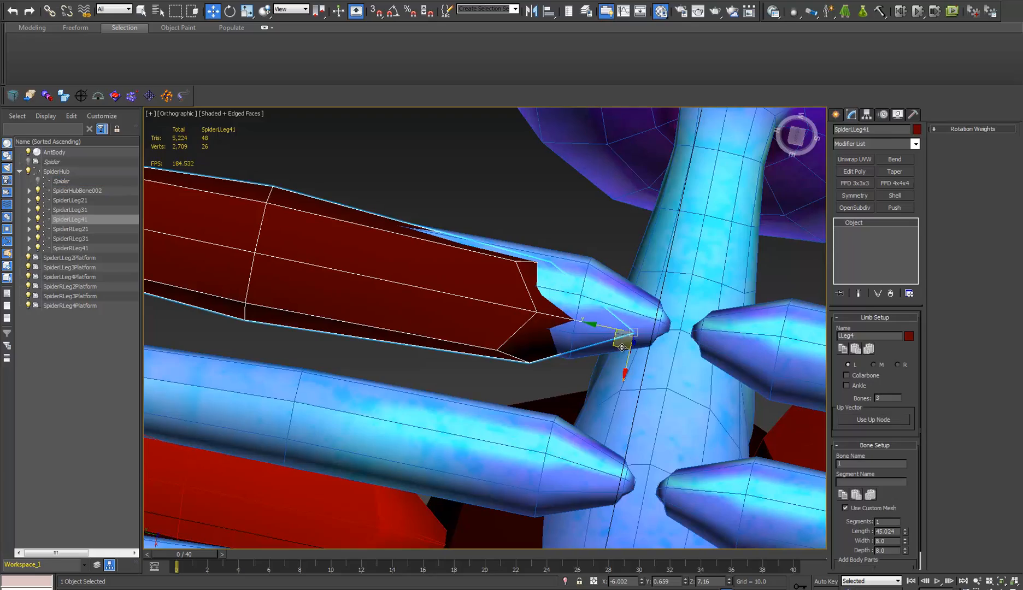
{"action": "left_click_drag", "start_coordinate": [641, 339], "coordinate": [672, 332]}
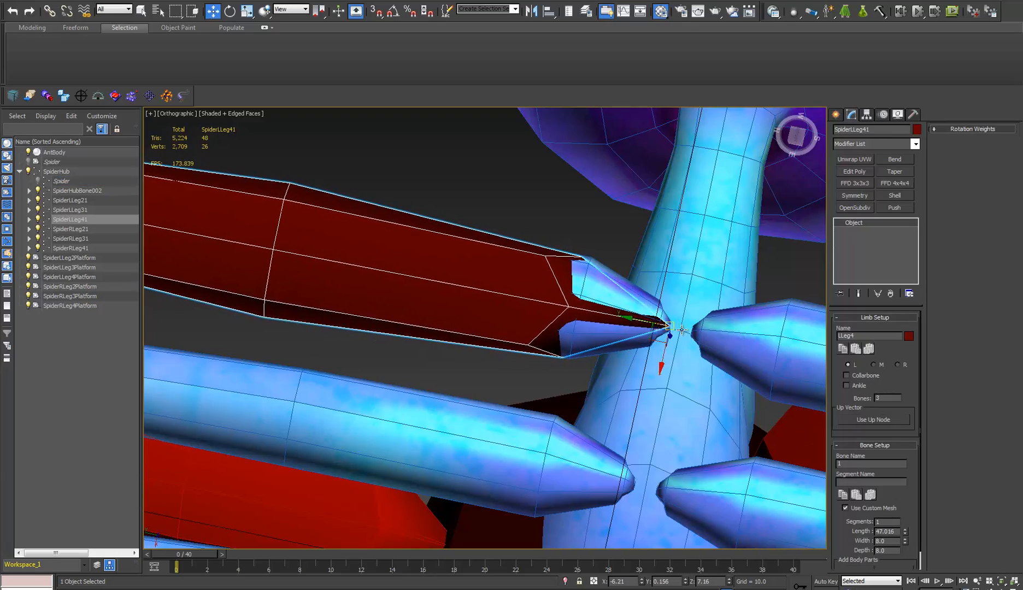
{"action": "middle_click_drag", "start_coordinate": [672, 332], "coordinate": [610, 260], "text": "alt"}
{"action": "scroll", "coordinate": [610, 260], "scroll_direction": "up", "scroll_amount": 8}
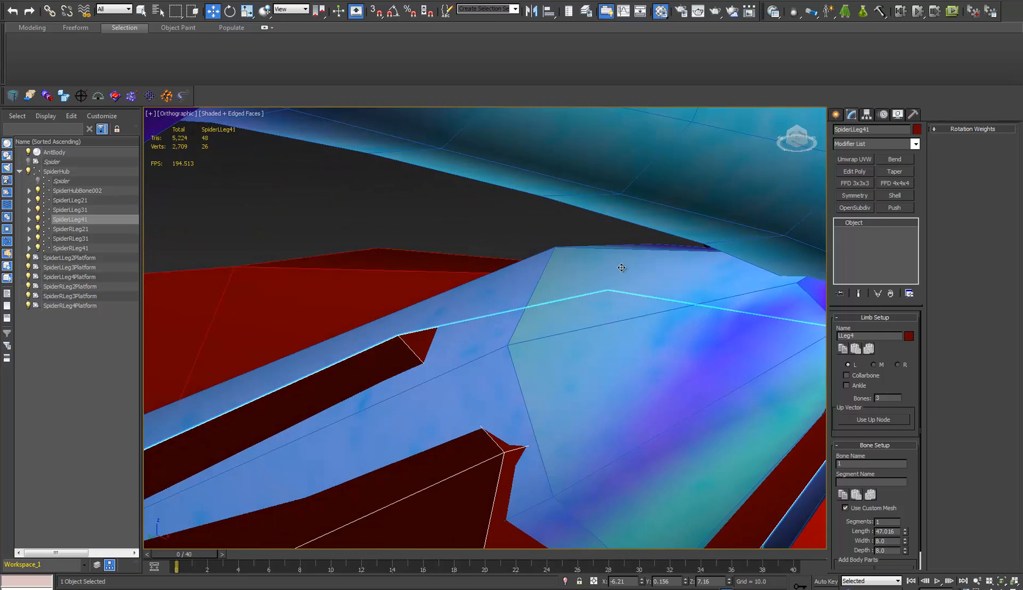
{"action": "middle_click_drag", "start_coordinate": [647, 289], "coordinate": [449, 292]}
{"action": "key", "text": "s"}
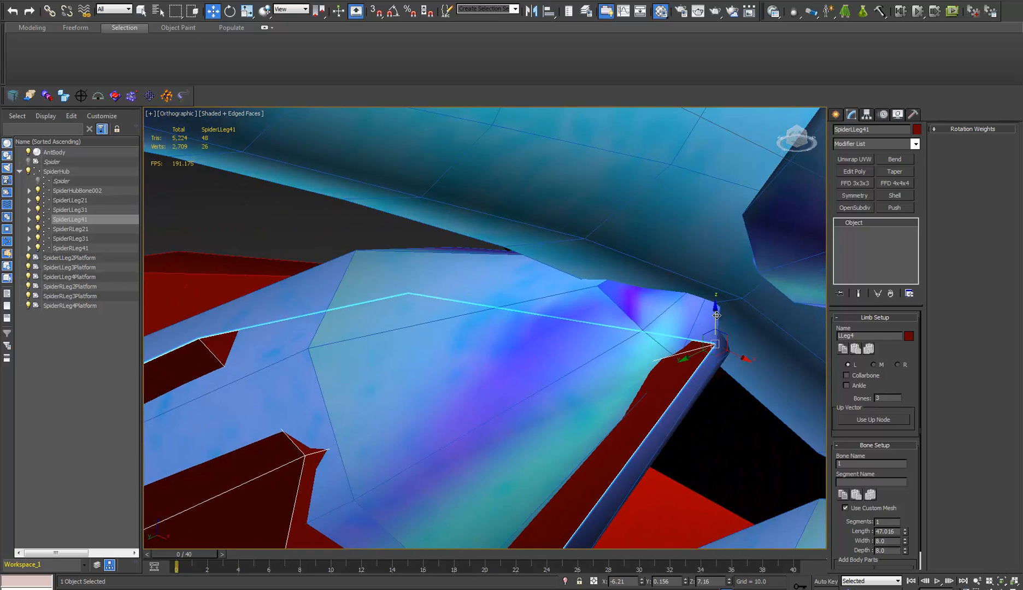
{"action": "left_click_drag", "start_coordinate": [715, 317], "coordinate": [596, 286]}
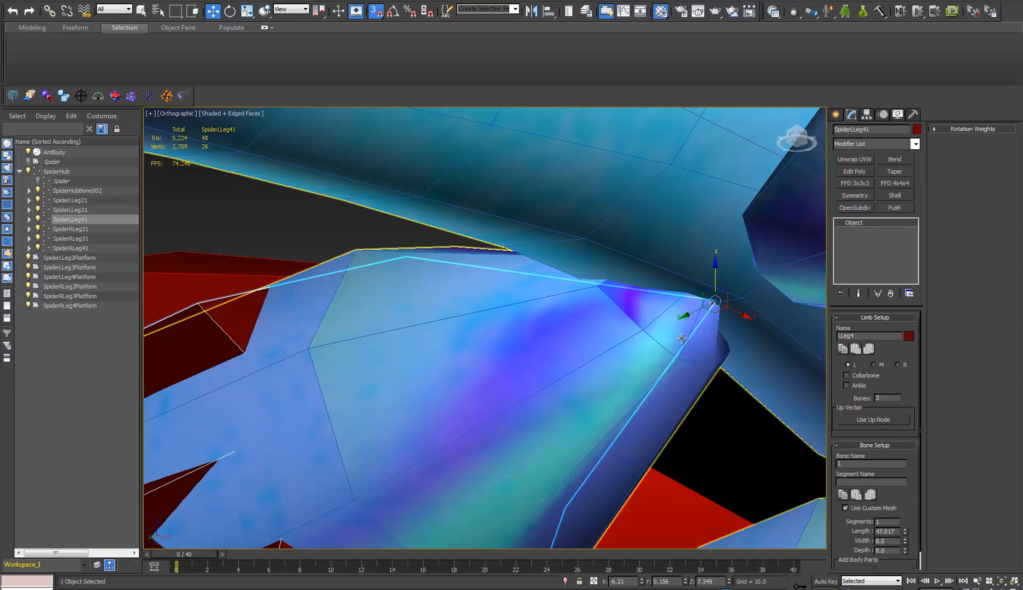
Step: Try to rotate SpiderLLeg41 about its local axes into line with the leg mesh, using angle snapping
{"action": "middle_click_drag", "start_coordinate": [596, 287], "coordinate": [708, 310], "text": "alt"}
{"action": "scroll", "coordinate": [708, 311], "scroll_direction": "down", "scroll_amount": 3}
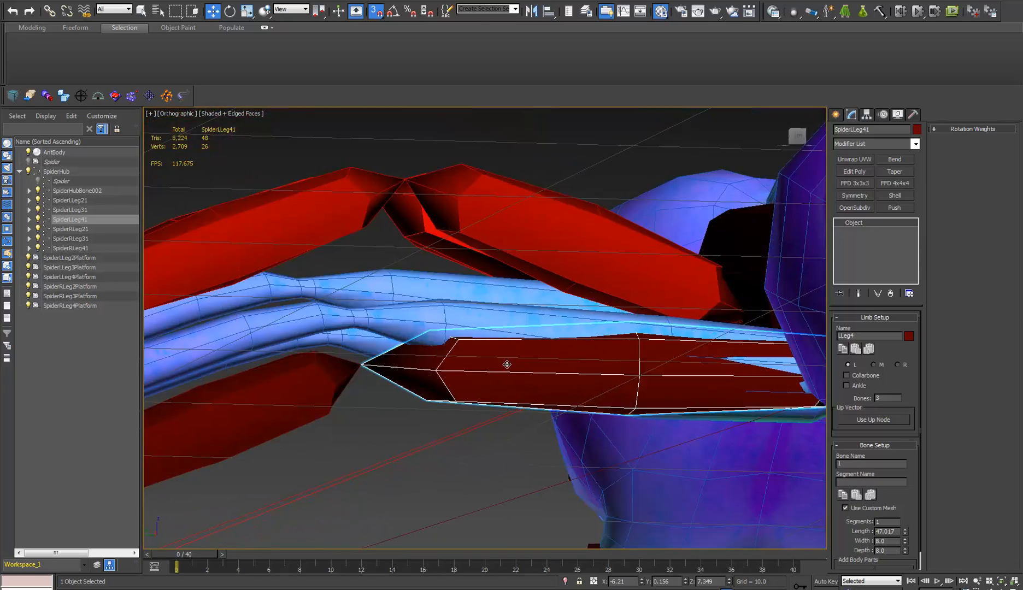
{"action": "middle_click_drag", "start_coordinate": [507, 366], "coordinate": [378, 360]}
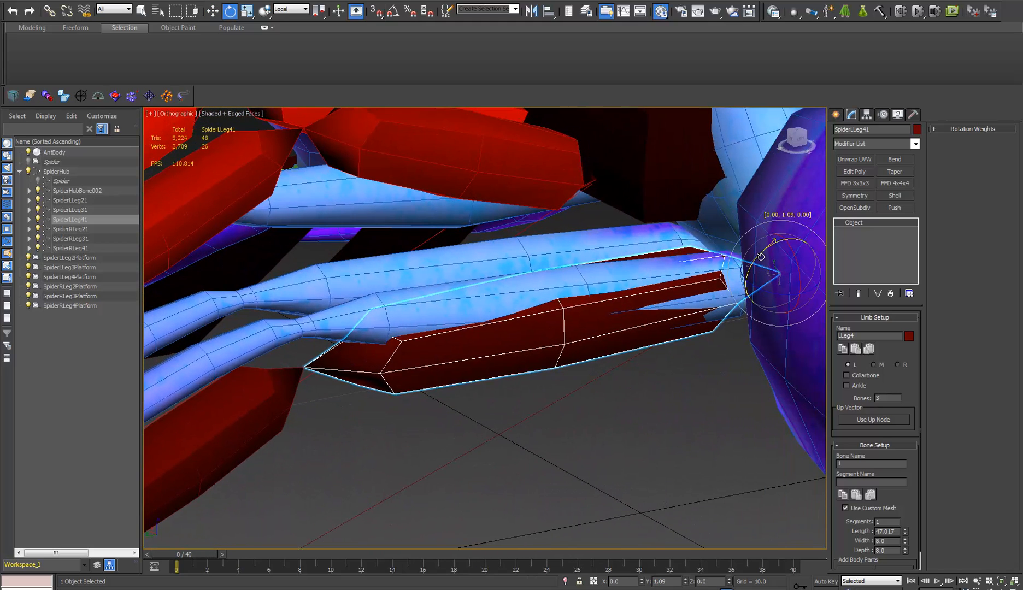
{"action": "left_click_drag", "start_coordinate": [761, 254], "coordinate": [757, 288]}
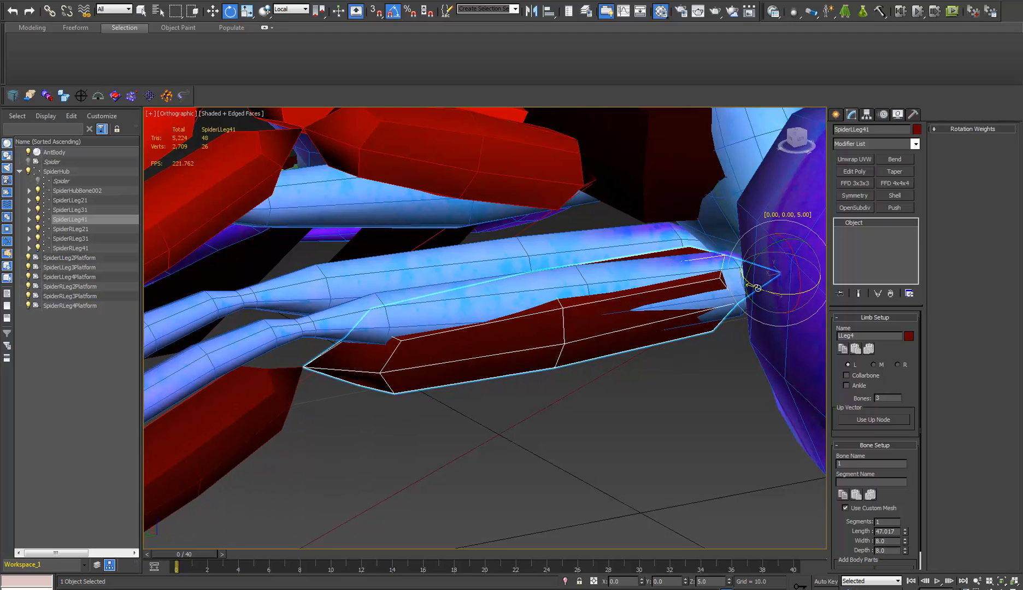
{"action": "middle_click_drag", "start_coordinate": [413, 368], "coordinate": [537, 263]}
{"action": "scroll", "coordinate": [538, 263], "scroll_direction": "down", "scroll_amount": 5}
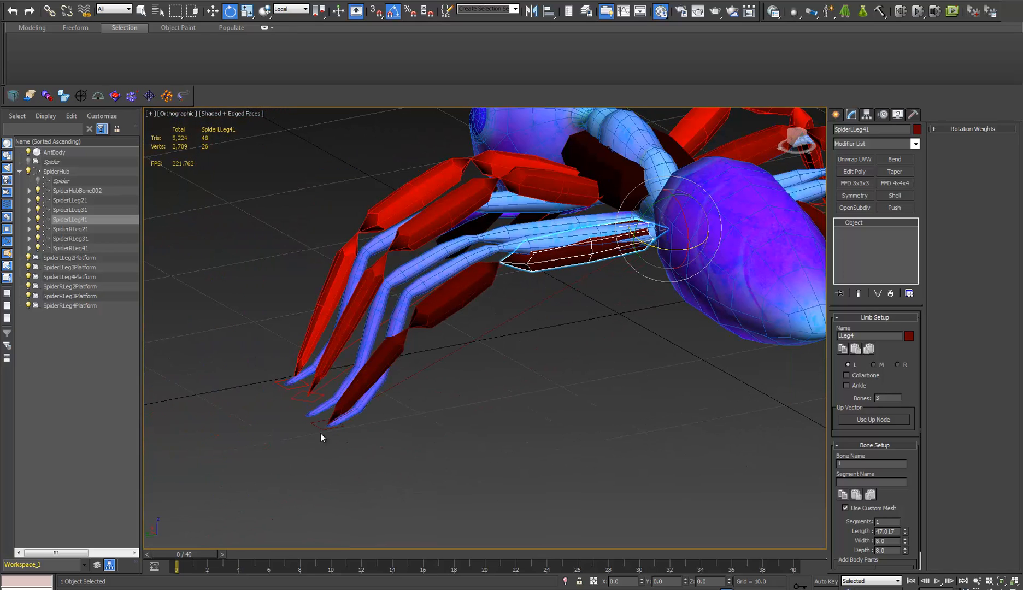
Step: Raise SpiderLLeg42 back to the rear left leg's first mesh joint, at about Z 8.2
{"action": "left_click", "coordinate": [438, 311]}
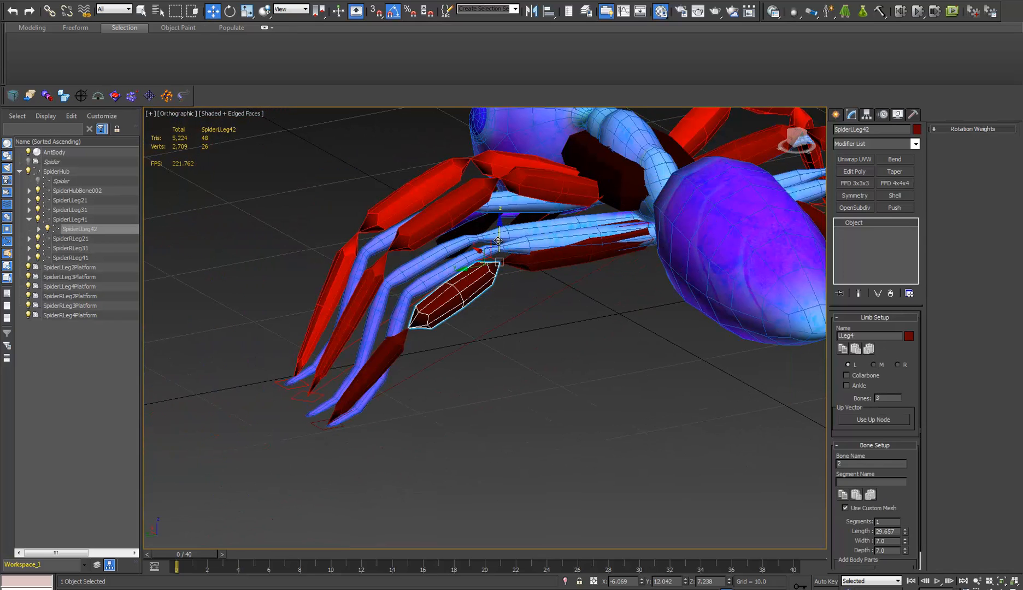
{"action": "left_click_drag", "start_coordinate": [497, 241], "coordinate": [498, 224]}
{"action": "middle_click_drag", "start_coordinate": [512, 270], "coordinate": [510, 304], "text": "alt"}
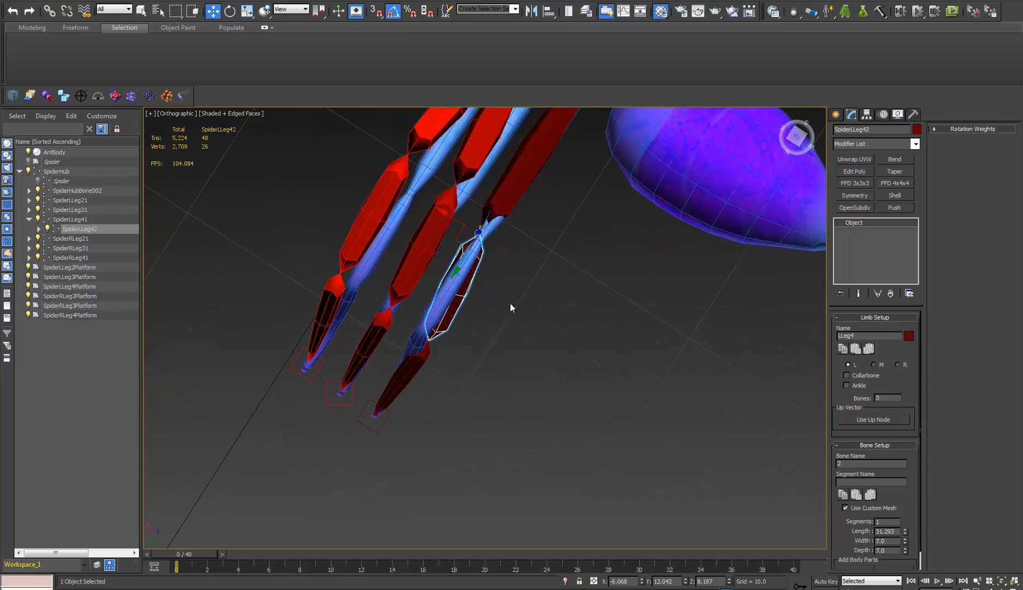
Step: Refine SpiderLLeg42's position on the rear left leg's first mesh joint, at about X -6.28, Y 12.22, Z 8.28
{"action": "scroll", "coordinate": [489, 273], "scroll_direction": "up", "scroll_amount": 4}
{"action": "left_click_drag", "start_coordinate": [443, 270], "coordinate": [446, 278]}
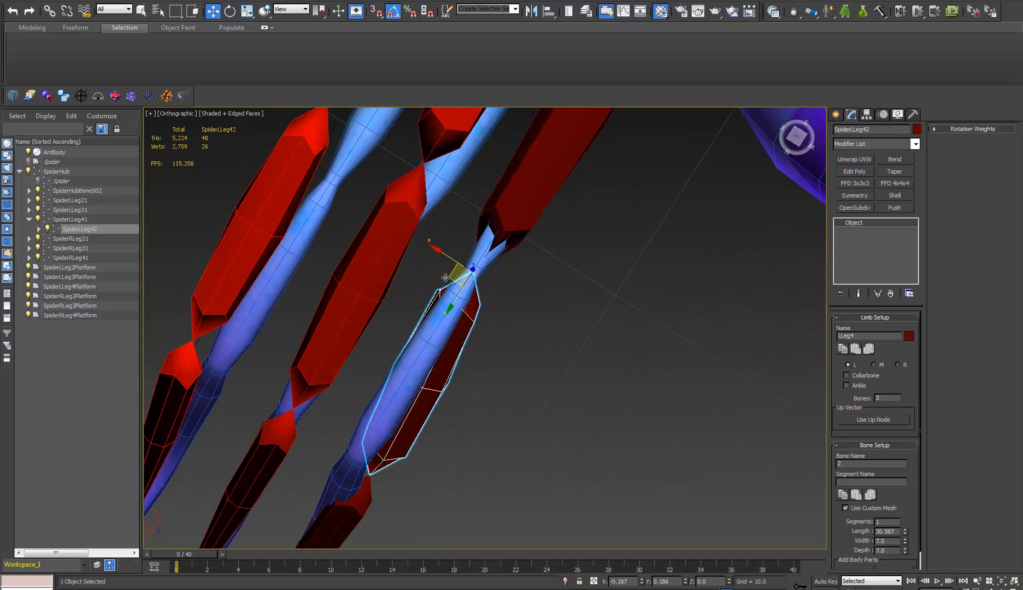
{"action": "middle_click_drag", "start_coordinate": [551, 338], "coordinate": [492, 251], "text": "alt"}
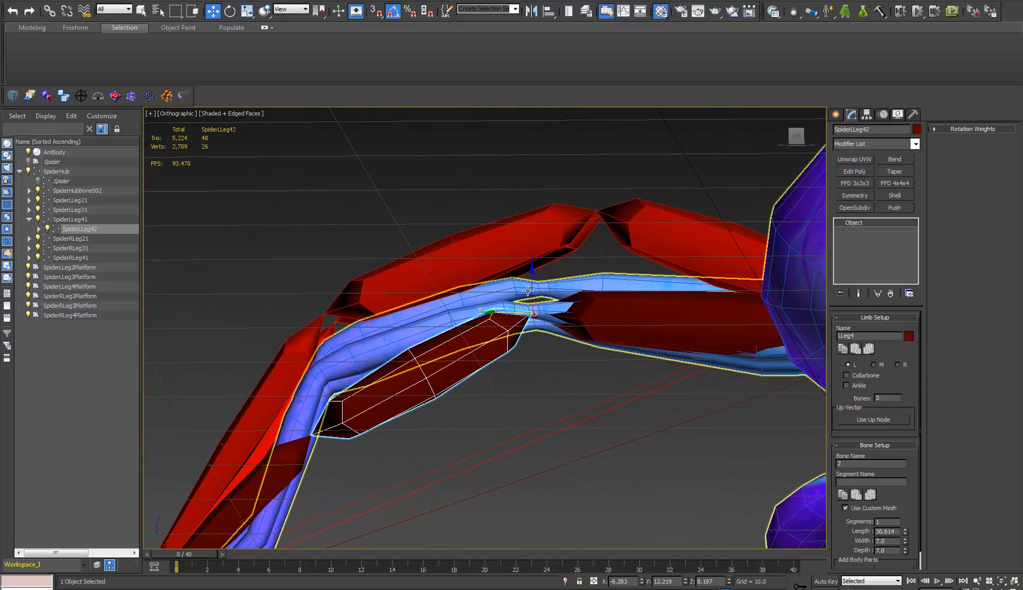
{"action": "left_click_drag", "start_coordinate": [530, 284], "coordinate": [531, 282]}
Step: Raise SpiderLLeg4Platform to about Y 23.75, Z 0.5, and lower the rear left leg's upper bone joint back toward the mesh
{"action": "middle_click_drag", "start_coordinate": [360, 393], "coordinate": [487, 278]}
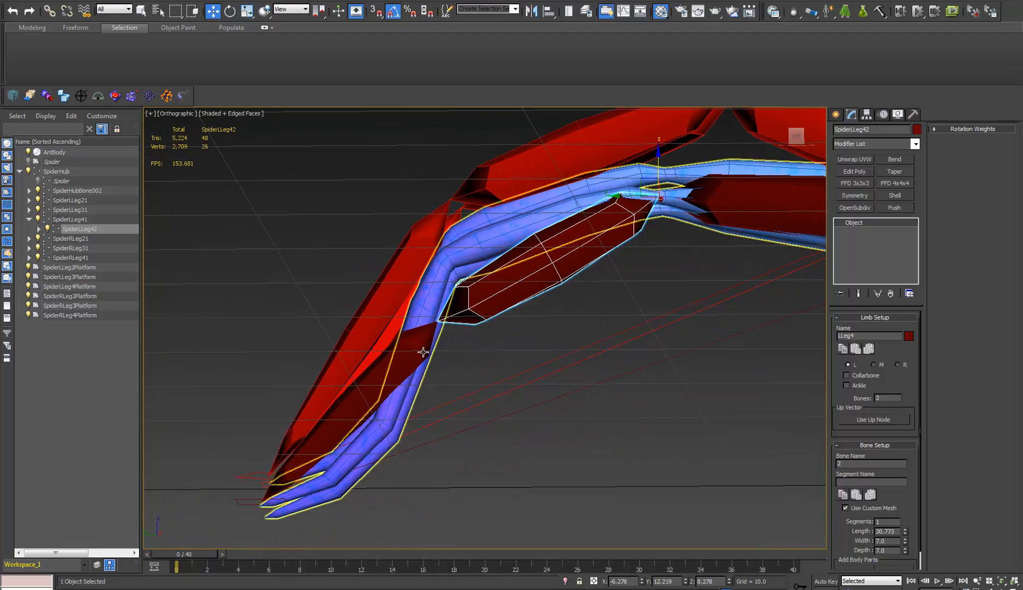
{"action": "left_click", "coordinate": [234, 503]}
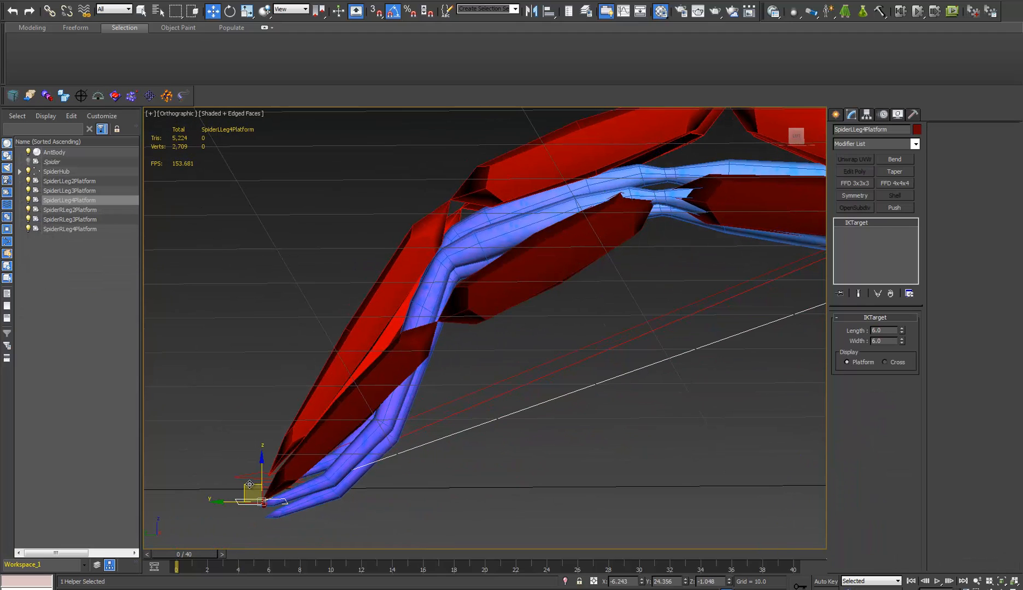
{"action": "left_click_drag", "start_coordinate": [249, 484], "coordinate": [269, 433]}
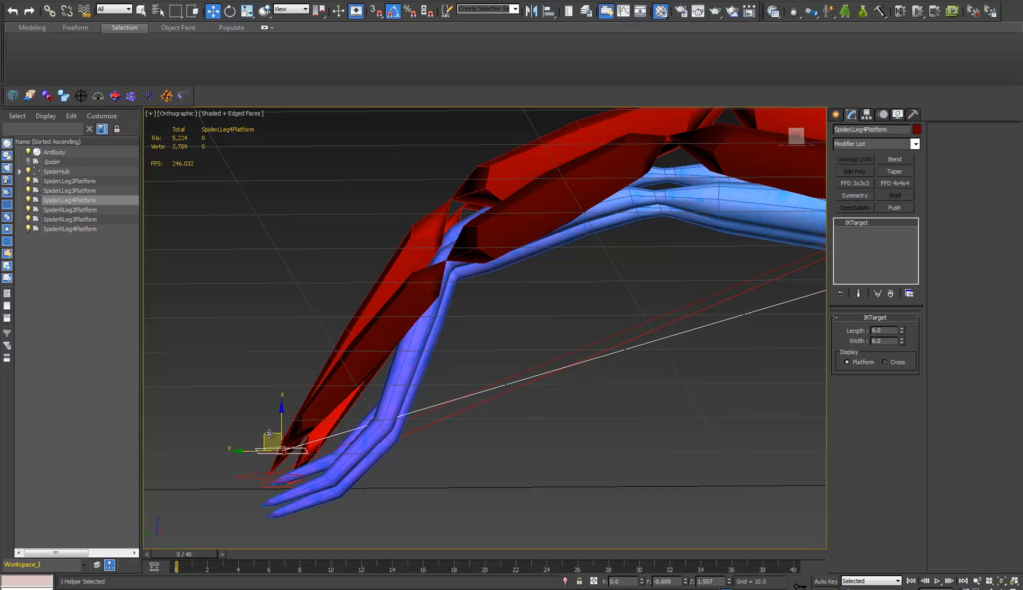
{"action": "left_click", "coordinate": [653, 156]}
{"action": "left_click_drag", "start_coordinate": [653, 118], "coordinate": [645, 147]}
Step: Rotate SpiderLLeg43 toward the rear left lower leg mesh and lengthen the bone to about 36.85
{"action": "middle_click_drag", "start_coordinate": [402, 237], "coordinate": [527, 501], "text": "alt"}
{"action": "left_click", "coordinate": [524, 409]}
{"action": "key", "text": "e"}
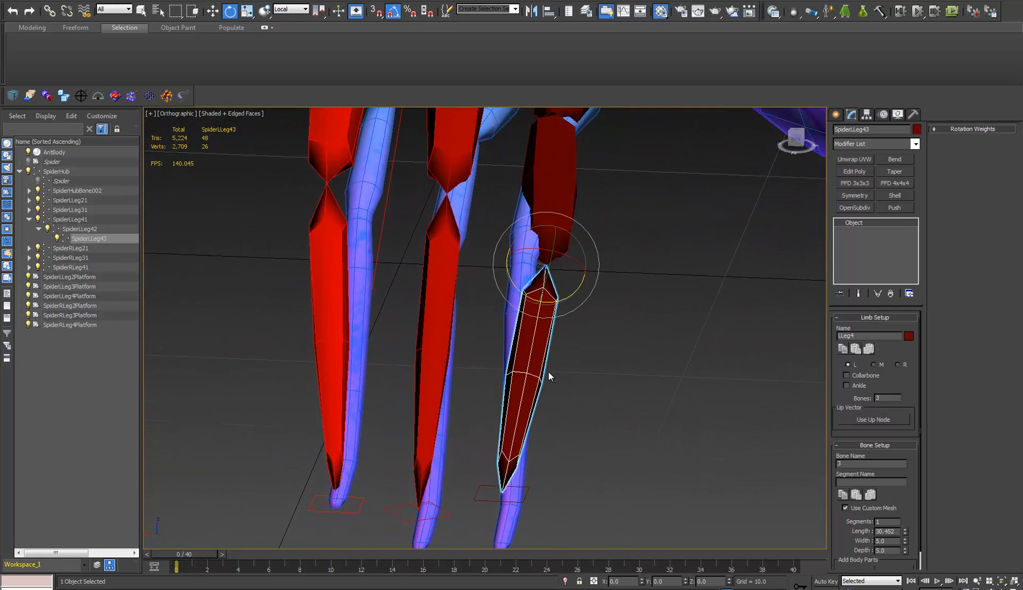
{"action": "left_click_drag", "start_coordinate": [561, 298], "coordinate": [570, 318]}
{"action": "middle_click_drag", "start_coordinate": [572, 319], "coordinate": [513, 360], "text": "alt"}
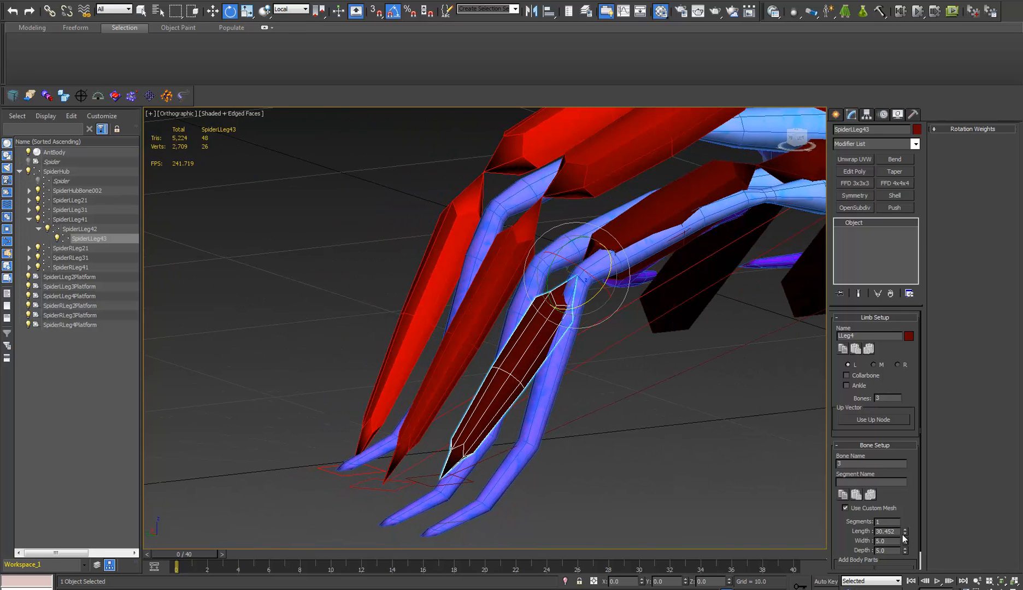
{"action": "mouse_move", "coordinate": [904, 532]}
{"action": "left_mouse_down"}
{"action": "mouse_move", "coordinate": [906, 500]}
{"action": "mouse_move", "coordinate": [890, 540]}
{"action": "mouse_move", "coordinate": [938, 479]}
{"action": "mouse_move", "coordinate": [890, 522]}
{"action": "left_mouse_up"}
{"action": "middle_click_drag", "start_coordinate": [618, 446], "coordinate": [597, 428]}
Step: Move SpiderLLeg4Platform down to the rear left foot's mesh tip, at about Y 24, Z -1.1
{"action": "left_click", "coordinate": [398, 464]}
{"action": "middle_click_drag", "start_coordinate": [398, 465], "coordinate": [420, 443], "text": "alt"}
{"action": "key", "text": "w"}
{"action": "left_click_drag", "start_coordinate": [421, 437], "coordinate": [429, 474]}
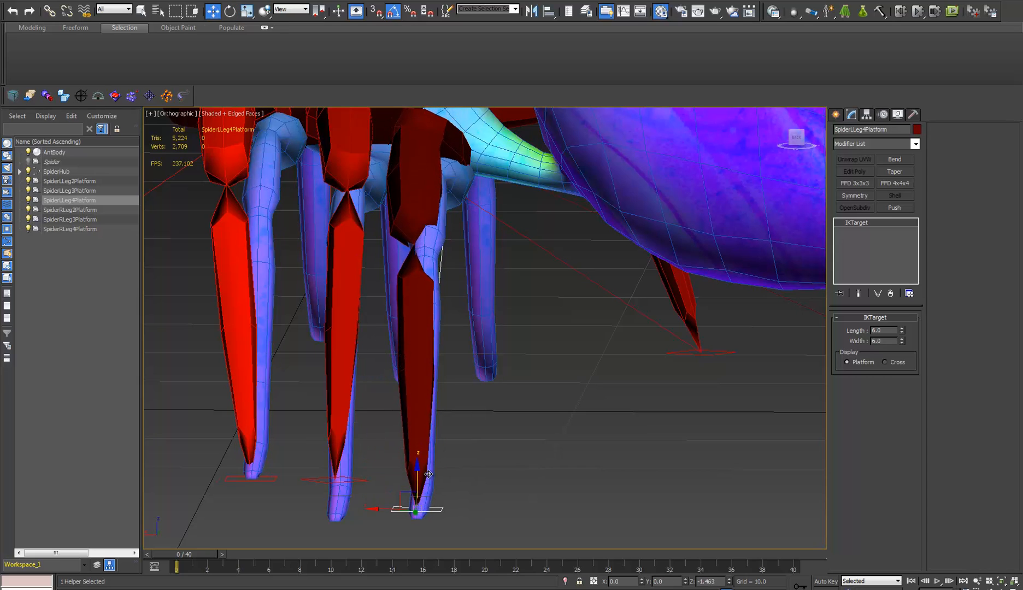
{"action": "middle_click_drag", "start_coordinate": [454, 491], "coordinate": [469, 430], "text": "alt"}
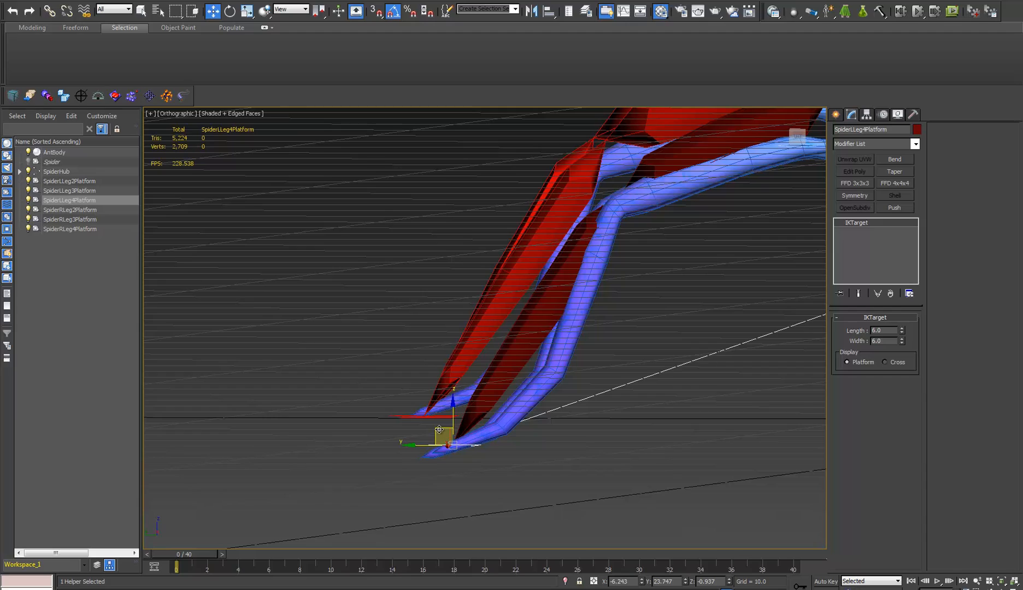
{"action": "left_click_drag", "start_coordinate": [439, 430], "coordinate": [427, 435]}
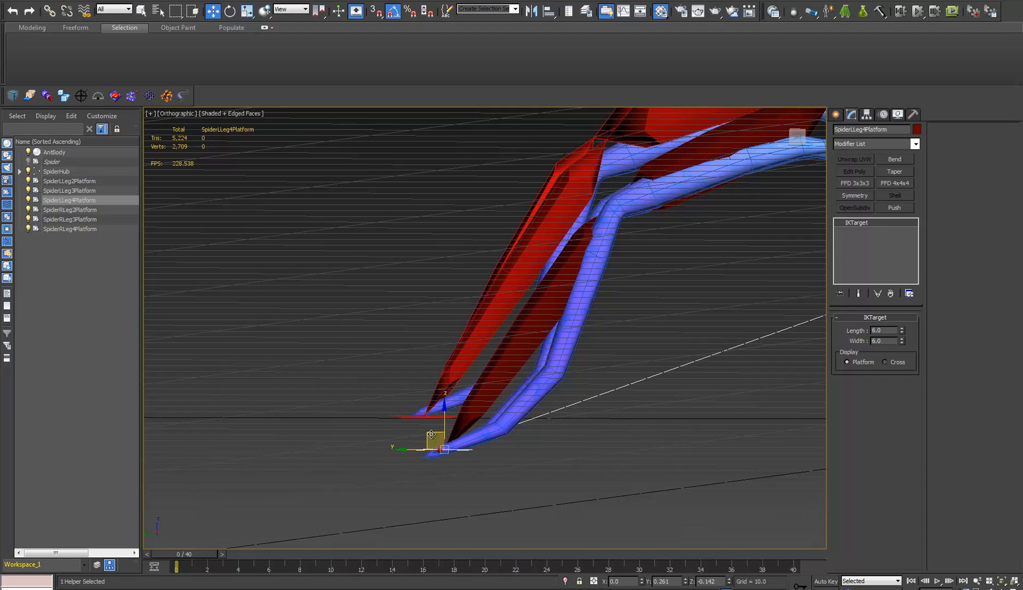
Step: Shorten SpiderLLeg43 to about 35.75 and adjust its rotation so its upper end meets the rear left leg's knee joint
{"action": "middle_click_drag", "start_coordinate": [431, 435], "coordinate": [438, 313], "text": "alt"}
{"action": "left_click", "coordinate": [425, 301]}
{"action": "key", "text": "e"}
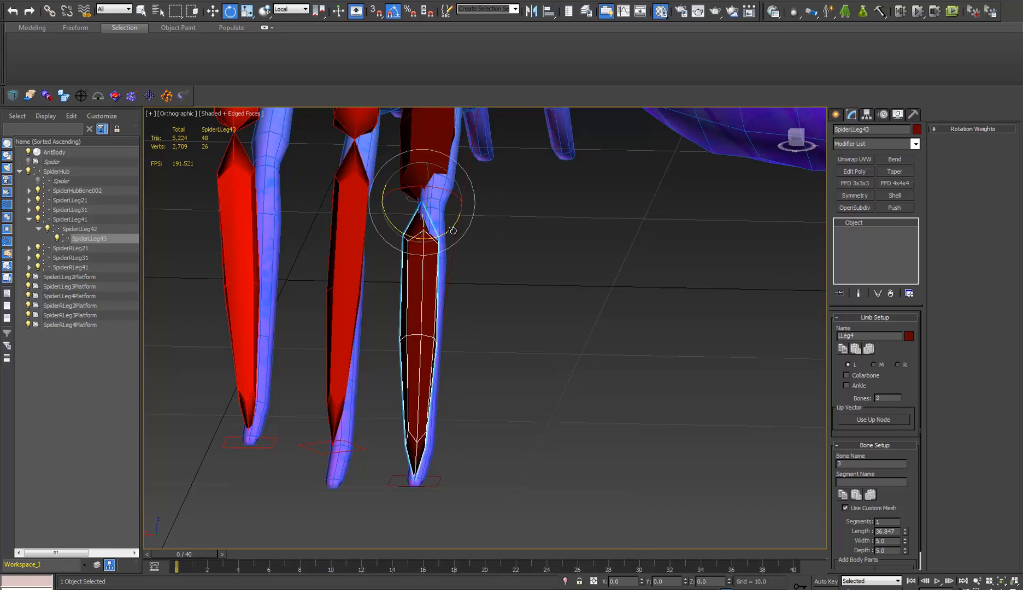
{"action": "middle_click_drag", "start_coordinate": [453, 229], "coordinate": [680, 293], "text": "alt"}
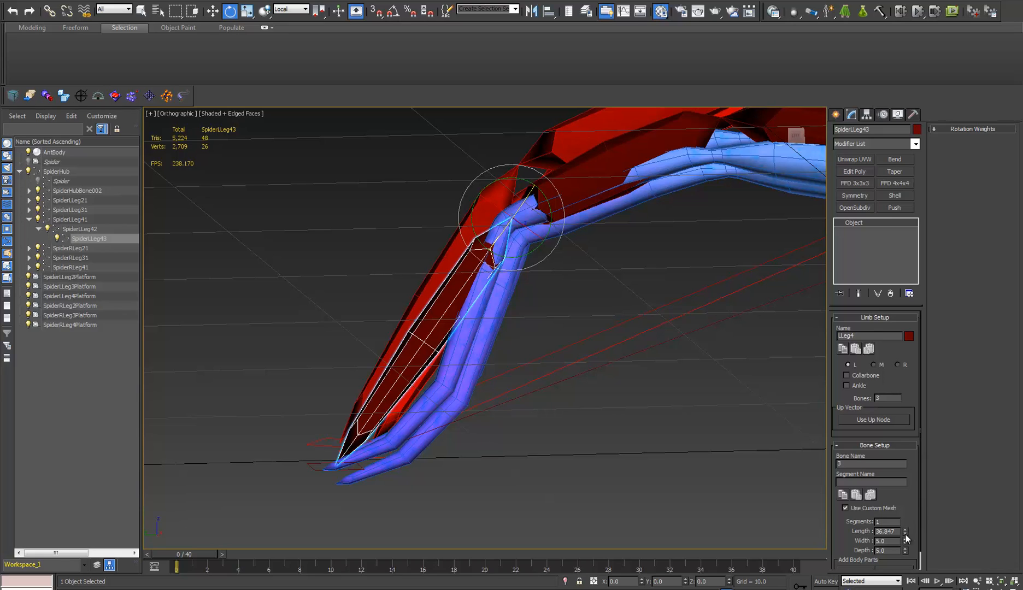
{"action": "left_click_drag", "start_coordinate": [905, 534], "coordinate": [905, 535]}
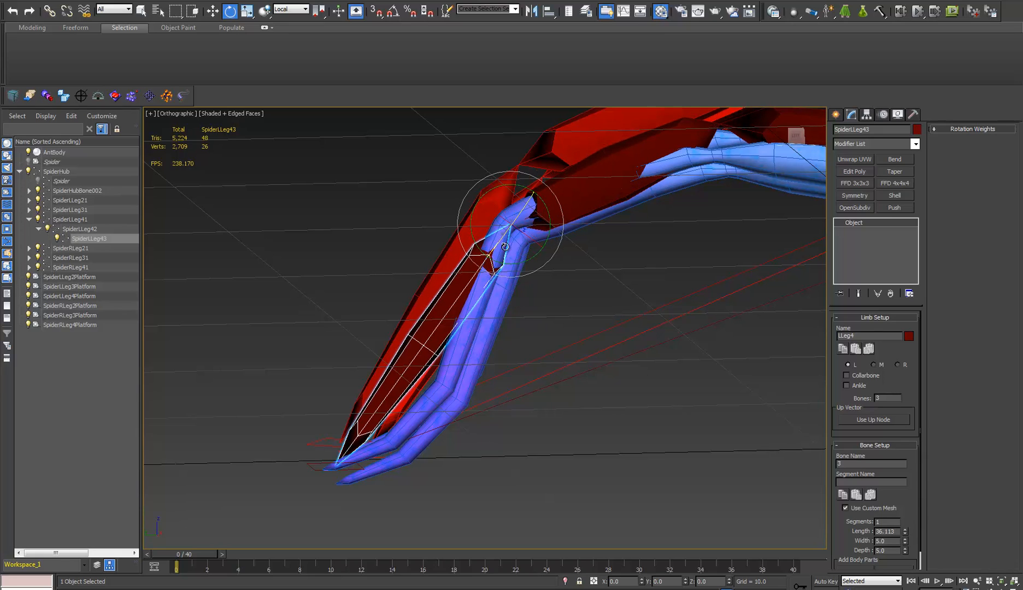
{"action": "left_click_drag", "start_coordinate": [529, 257], "coordinate": [532, 255]}
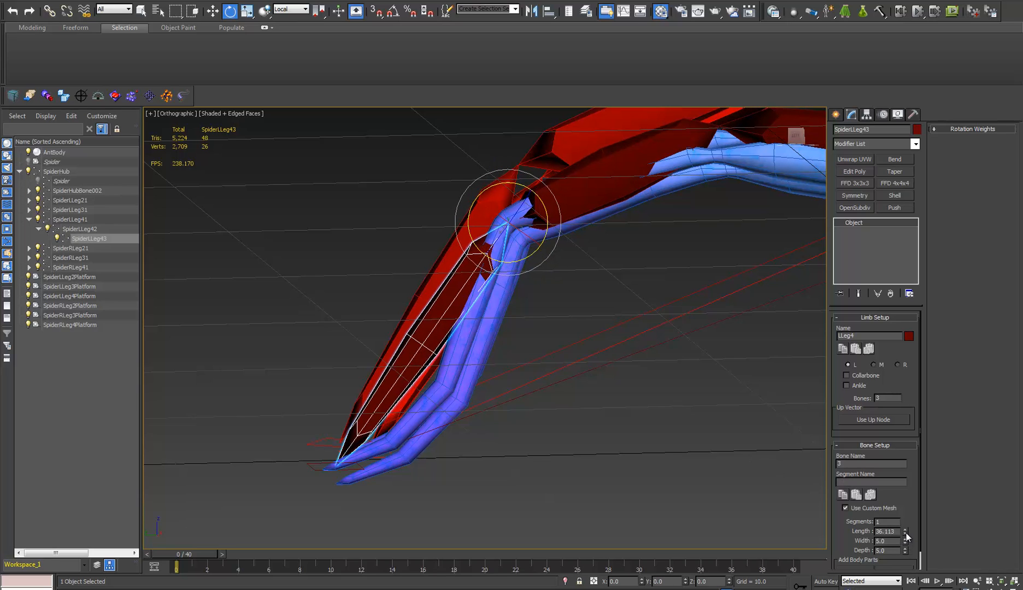
{"action": "left_click_drag", "start_coordinate": [905, 533], "coordinate": [905, 533]}
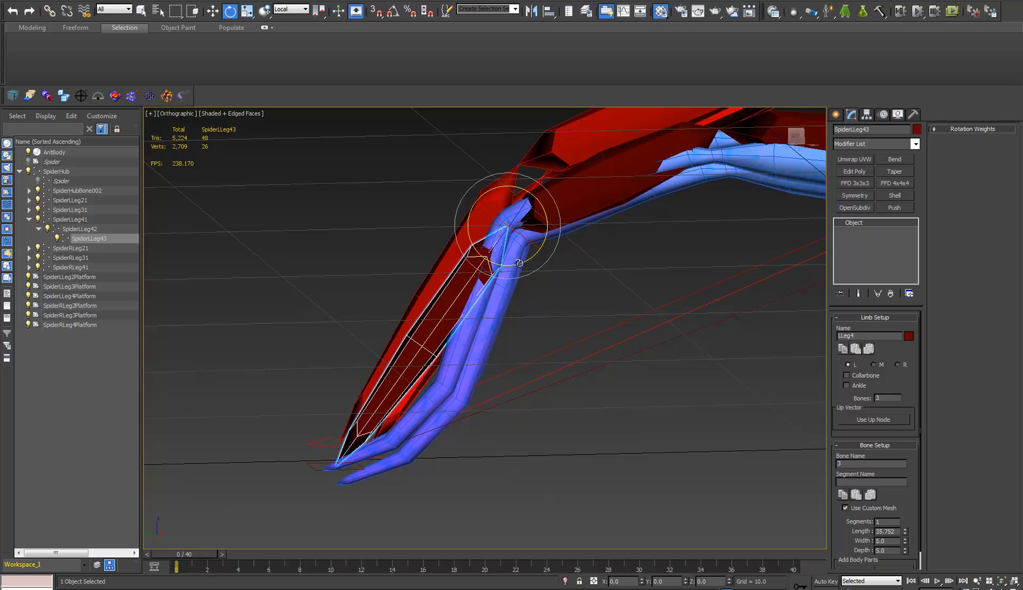
Step: Fine-tune the rotation of left leg 4's lower bone and move its middle bone onto the mesh's upper leg joint
{"action": "left_click_drag", "start_coordinate": [519, 262], "coordinate": [521, 262]}
{"action": "middle_click_drag", "start_coordinate": [524, 305], "coordinate": [326, 443]}
{"action": "left_click", "coordinate": [501, 265]}
{"action": "key", "text": "w"}
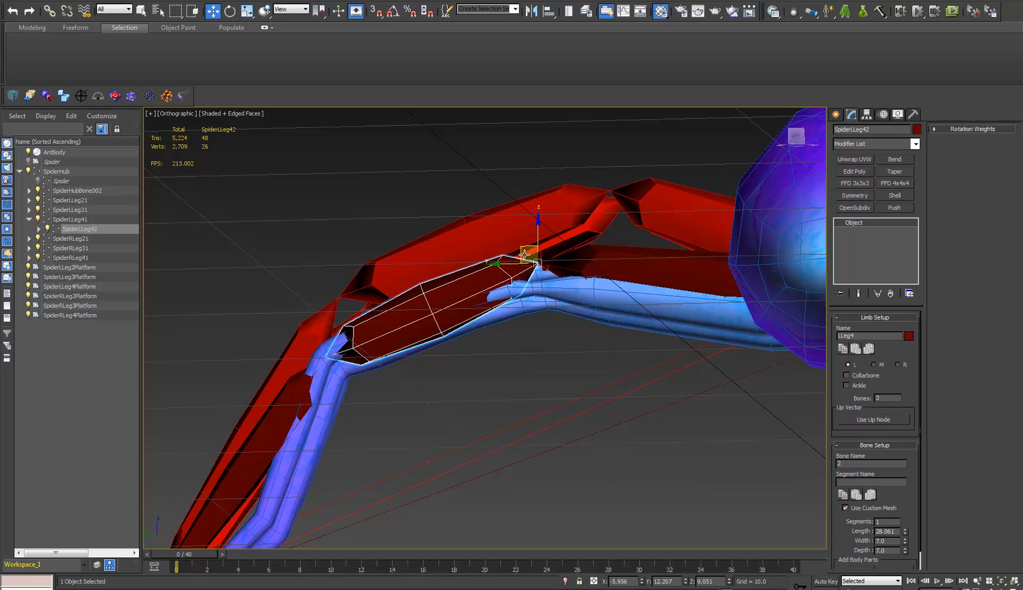
{"action": "left_click_drag", "start_coordinate": [527, 249], "coordinate": [526, 275]}
{"action": "middle_click_drag", "start_coordinate": [533, 302], "coordinate": [463, 291], "text": "alt"}
{"action": "left_click_drag", "start_coordinate": [433, 280], "coordinate": [446, 280]}
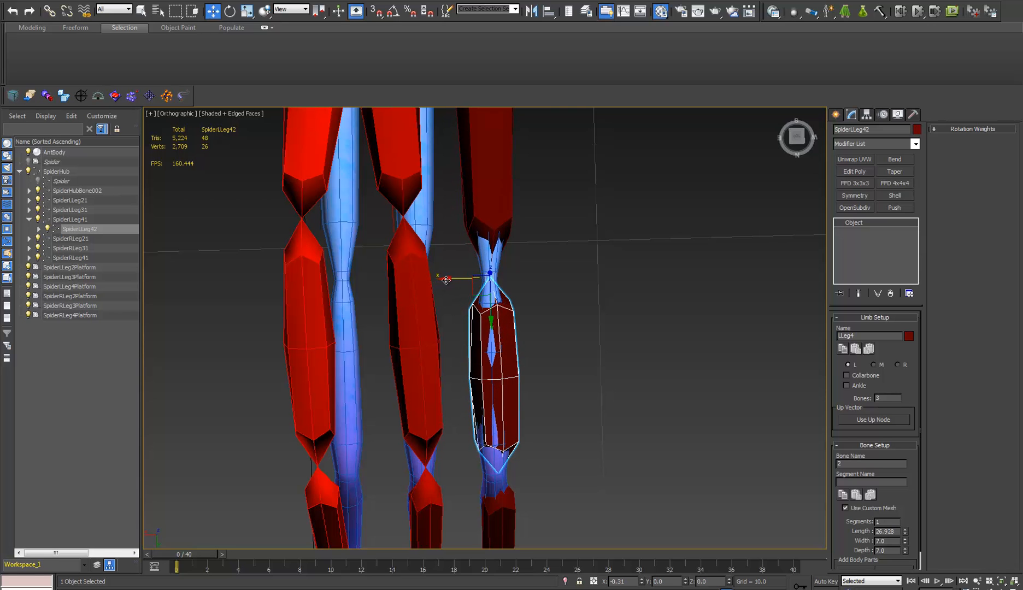
Step: Adjust the rotation of left leg 4's middle and upper bones to line them up with the rear leg mesh
{"action": "middle_click_drag", "start_coordinate": [506, 308], "coordinate": [531, 266], "text": "alt"}
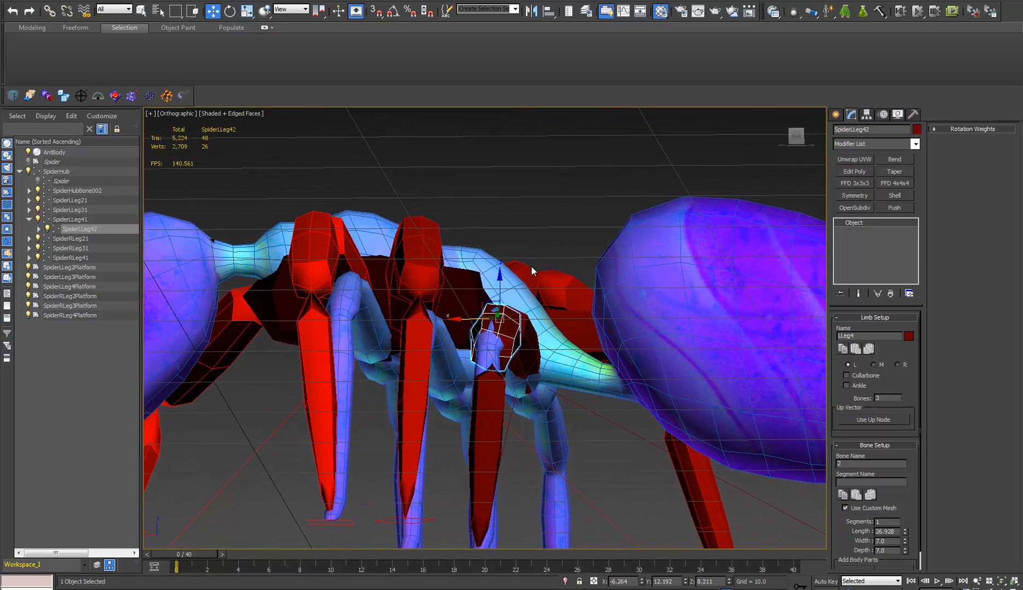
{"action": "left_click_drag", "start_coordinate": [533, 299], "coordinate": [523, 285]}
{"action": "middle_click_drag", "start_coordinate": [533, 298], "coordinate": [531, 363], "text": "alt"}
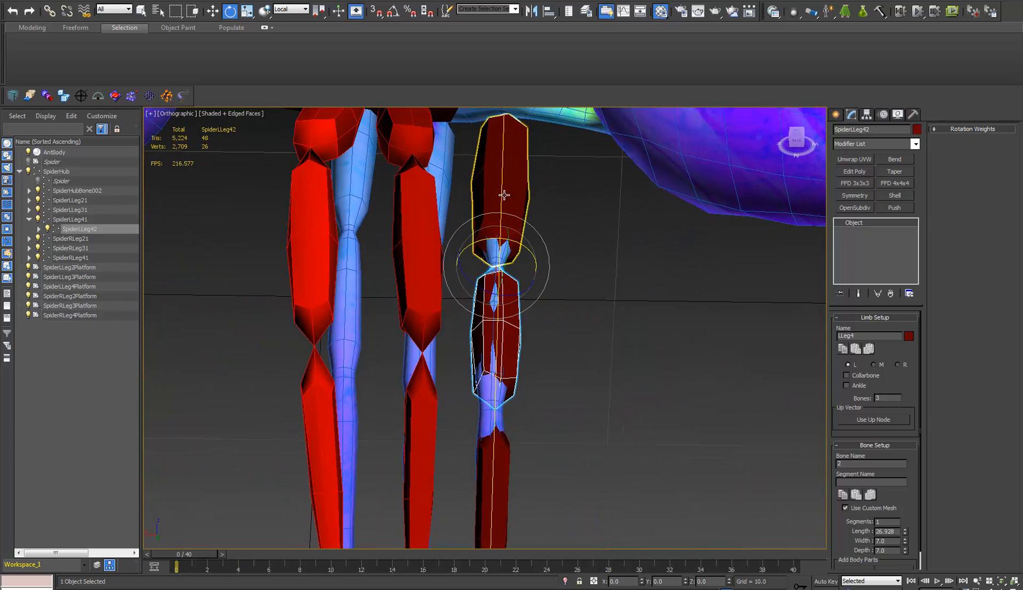
{"action": "left_click", "coordinate": [504, 194]}
{"action": "middle_click_drag", "start_coordinate": [507, 203], "coordinate": [535, 188], "text": "alt"}
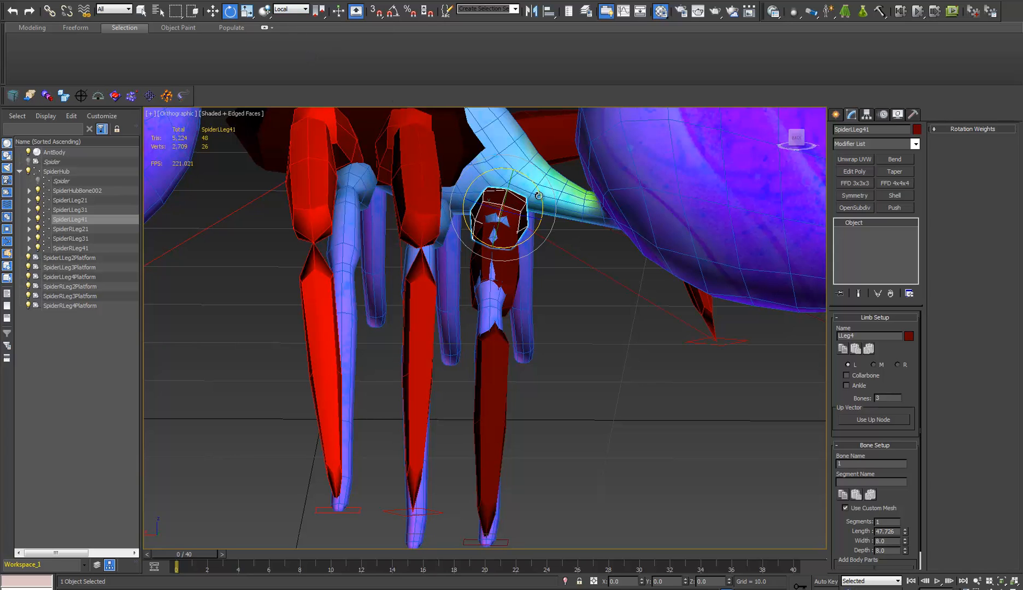
{"action": "left_click_drag", "start_coordinate": [538, 195], "coordinate": [527, 177]}
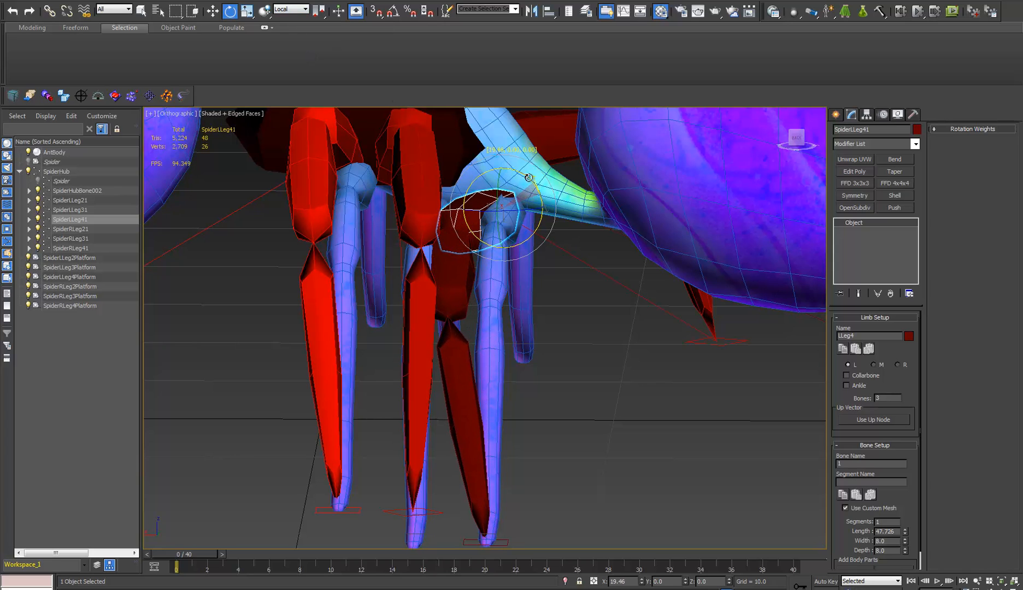
{"action": "left_click_drag", "start_coordinate": [511, 212], "coordinate": [553, 210]}
{"action": "middle_click_drag", "start_coordinate": [545, 226], "coordinate": [534, 248], "text": "alt"}
{"action": "middle_click_drag", "start_coordinate": [502, 304], "coordinate": [530, 228]}
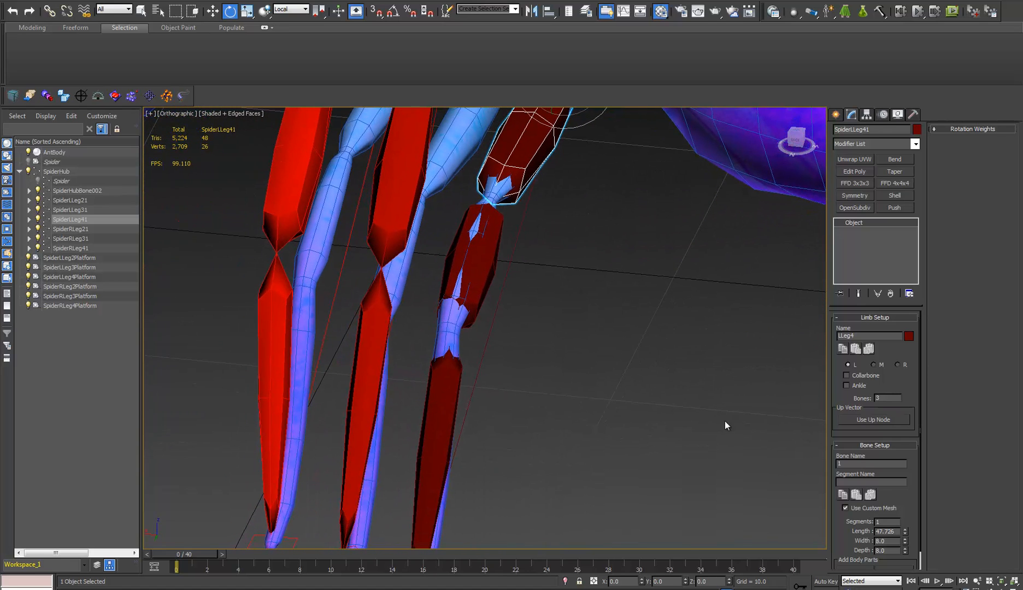
{"action": "left_click_drag", "start_coordinate": [839, 537], "coordinate": [852, 457]}
{"action": "middle_click_drag", "start_coordinate": [478, 283], "coordinate": [504, 311]}
{"action": "left_click", "coordinate": [502, 310]}
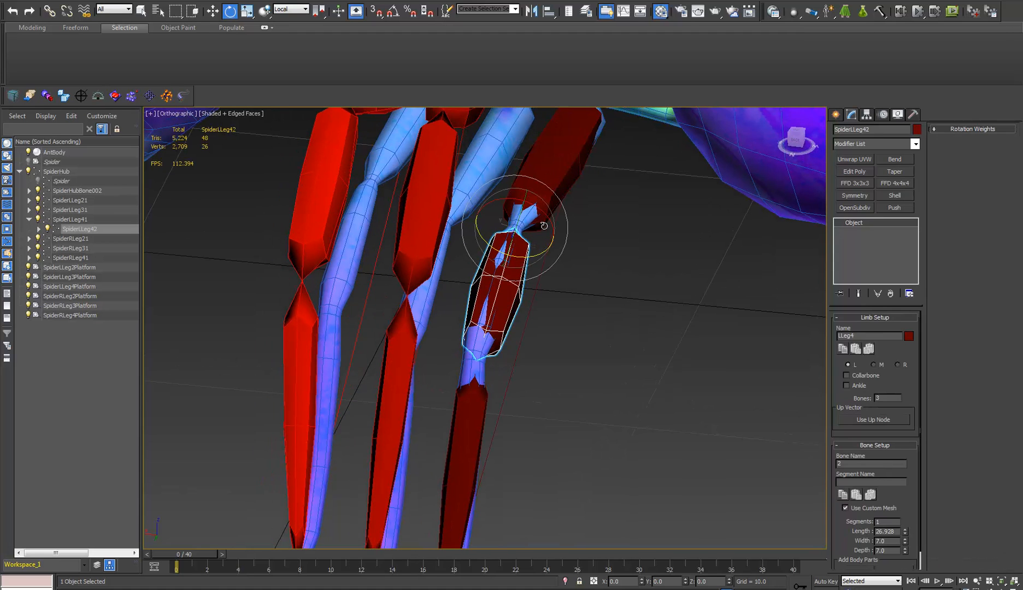
{"action": "left_click_drag", "start_coordinate": [550, 230], "coordinate": [642, 292]}
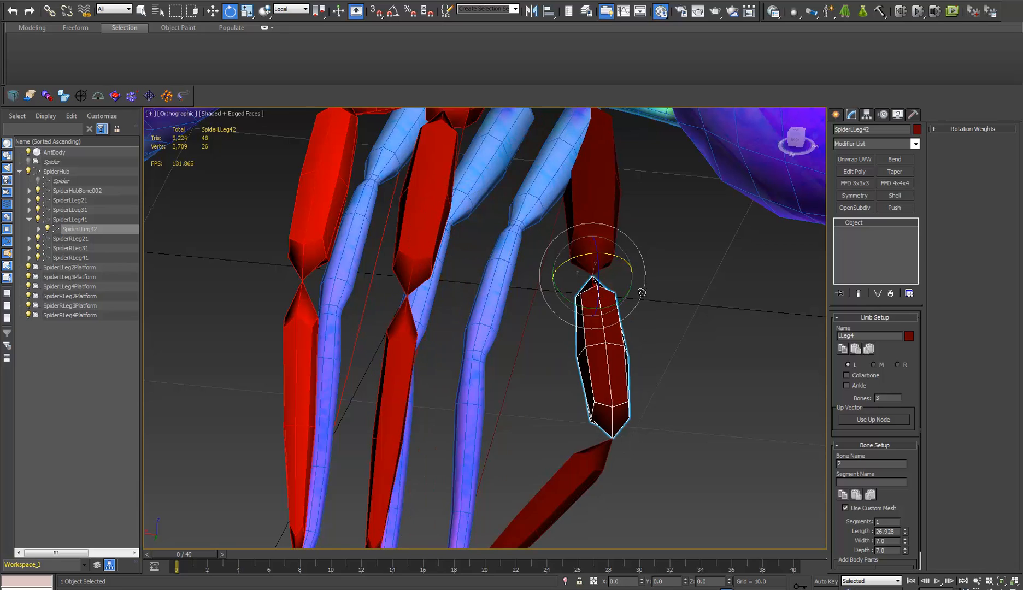
{"action": "key", "text": "ctrl+z"}
Step: Delete the IK target platform at the foot of left leg 4
{"action": "middle_click_drag", "start_coordinate": [557, 394], "coordinate": [548, 337]}
{"action": "middle_click_drag", "start_coordinate": [469, 443], "coordinate": [468, 358]}
{"action": "left_click", "coordinate": [453, 474]}
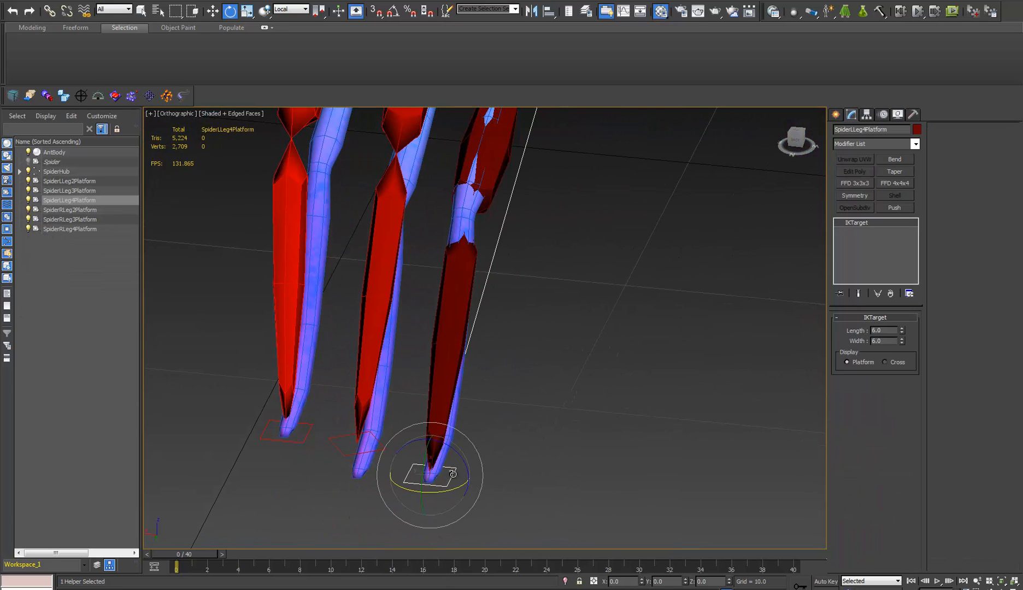
{"action": "key", "text": "Delete"}
Step: Rotate left leg 4's upper bone back down along the rear leg mesh, with a fine correction of about 2 degrees on local Y
{"action": "scroll", "coordinate": [464, 385], "scroll_direction": "down", "scroll_amount": 6}
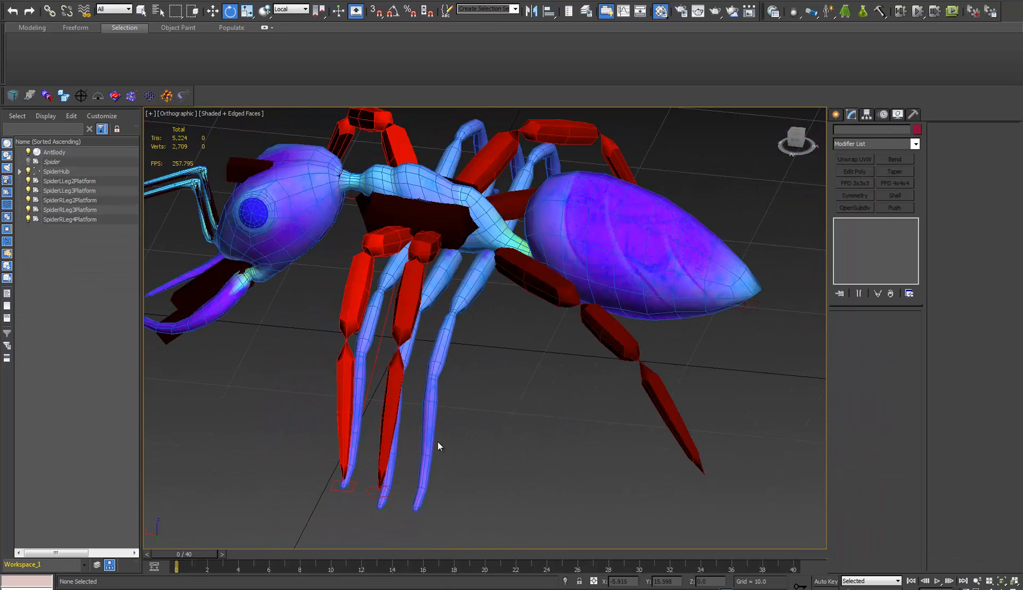
{"action": "middle_click_drag", "start_coordinate": [460, 406], "coordinate": [503, 347], "text": "alt"}
{"action": "scroll", "coordinate": [483, 383], "scroll_direction": "up", "scroll_amount": 3}
{"action": "left_click", "coordinate": [535, 299]}
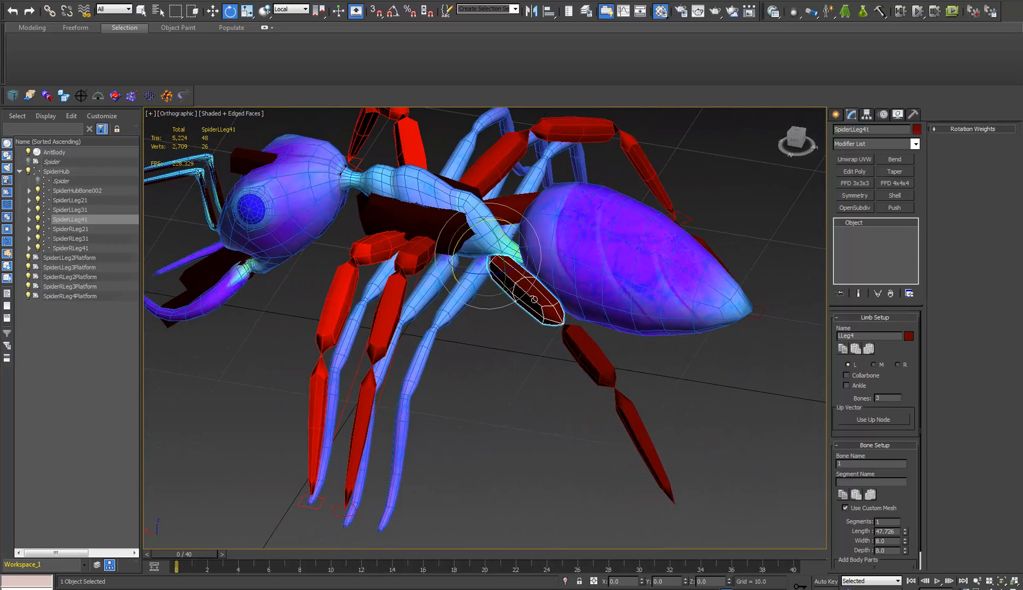
{"action": "left_click_drag", "start_coordinate": [501, 269], "coordinate": [460, 290]}
{"action": "middle_click_drag", "start_coordinate": [491, 372], "coordinate": [459, 362], "text": "alt"}
{"action": "scroll", "coordinate": [462, 328], "scroll_direction": "up", "scroll_amount": 3}
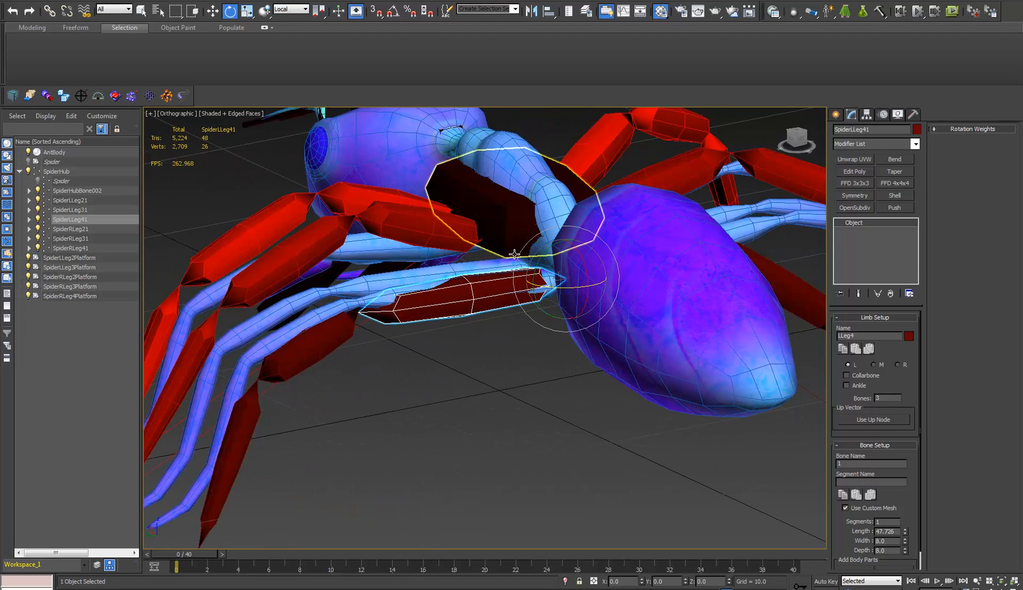
{"action": "left_click_drag", "start_coordinate": [533, 266], "coordinate": [533, 262]}
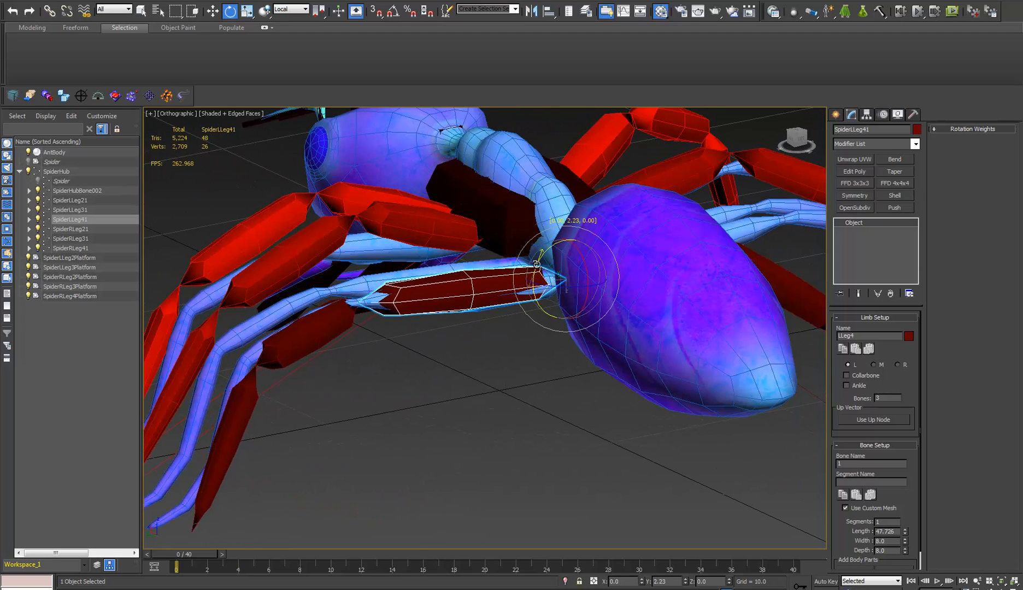
Step: Rotate left leg 4's middle bone to follow the mesh and fine-tune the upper bone's rotation
{"action": "middle_click_drag", "start_coordinate": [399, 300], "coordinate": [454, 369], "text": "alt"}
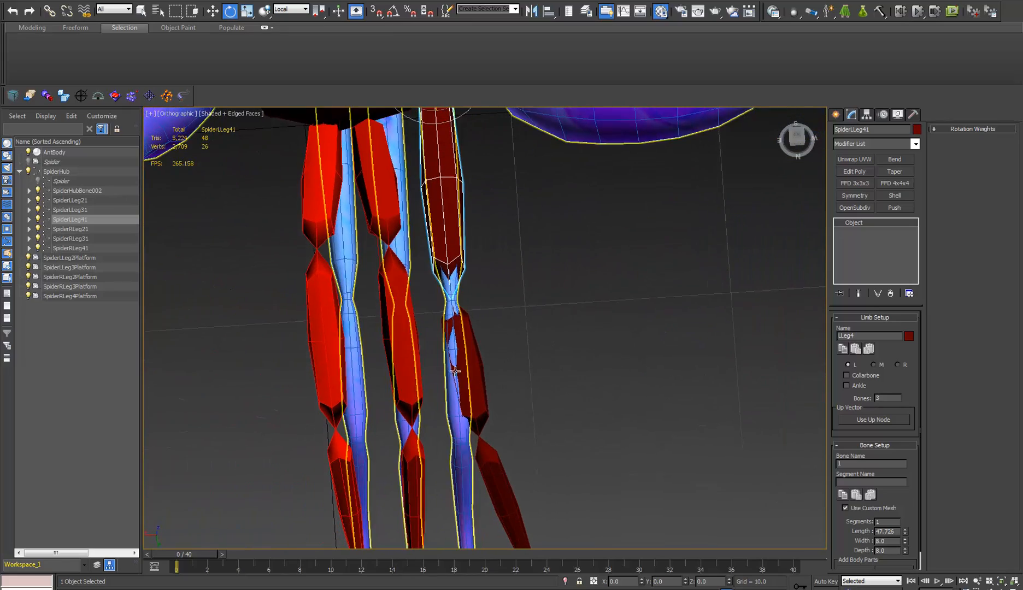
{"action": "left_click", "coordinate": [470, 378]}
{"action": "left_click_drag", "start_coordinate": [482, 323], "coordinate": [477, 334]}
{"action": "middle_click_drag", "start_coordinate": [478, 333], "coordinate": [523, 297], "text": "alt"}
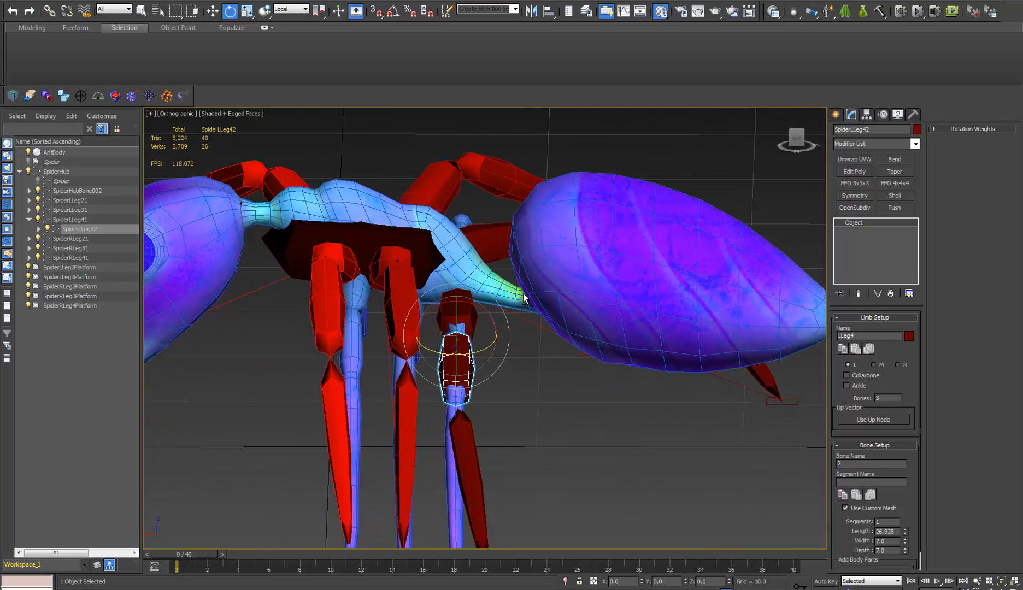
{"action": "left_click", "coordinate": [451, 317]}
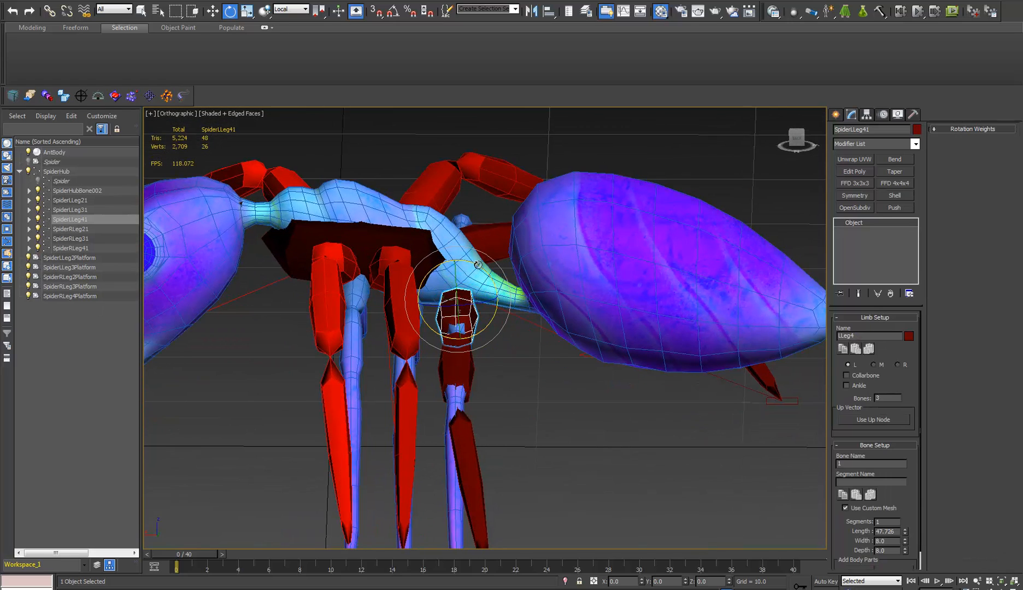
{"action": "left_click_drag", "start_coordinate": [479, 266], "coordinate": [479, 265]}
{"action": "scroll", "coordinate": [486, 290], "scroll_direction": "down", "scroll_amount": 2}
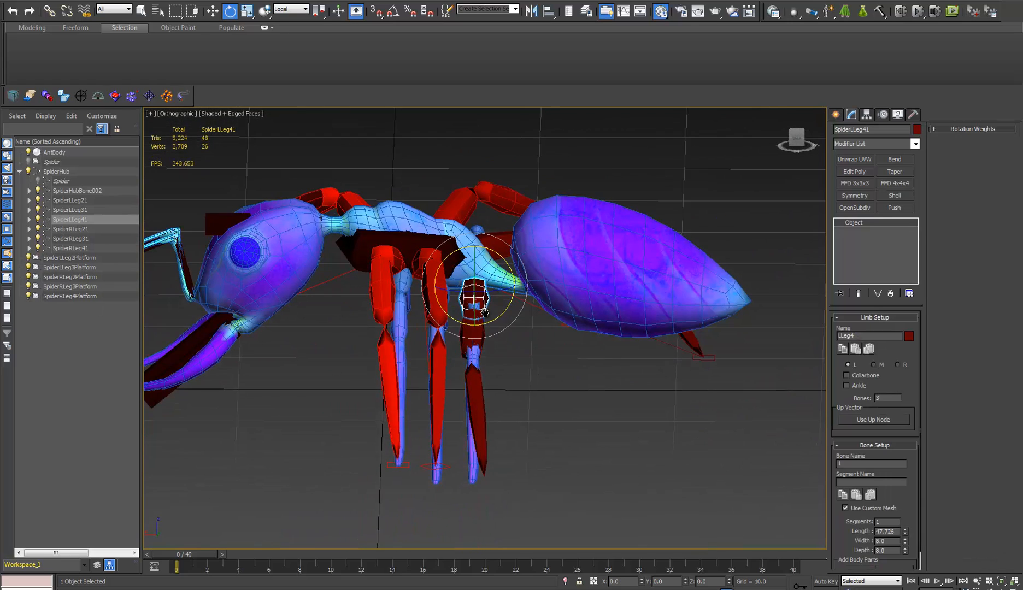
Step: Rotate left leg 4's middle bone about 1.3 degrees on local X and its lower bone about 7 degrees on local Z
{"action": "left_click", "coordinate": [473, 335]}
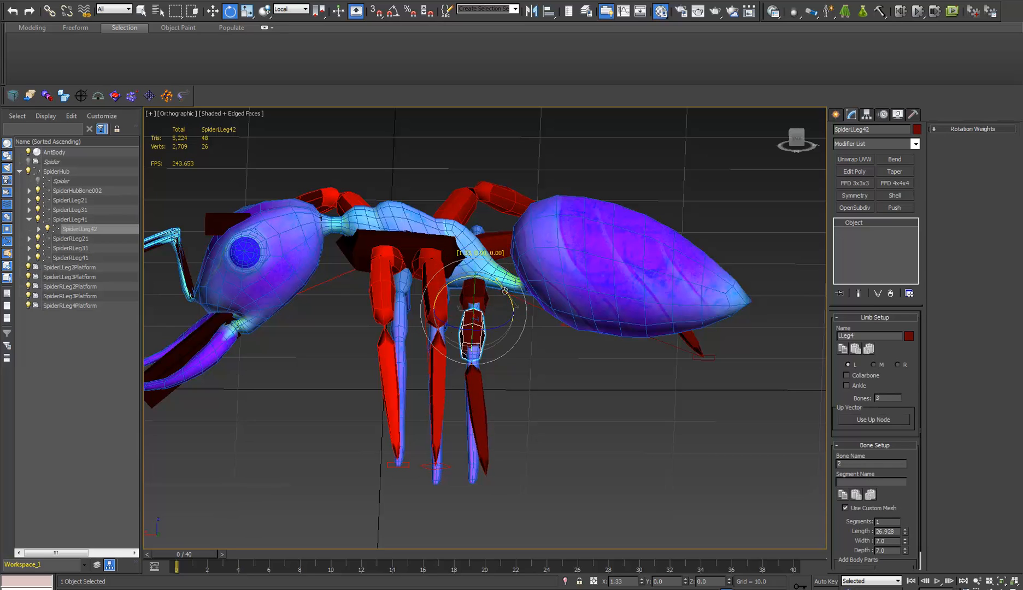
{"action": "middle_click_drag", "start_coordinate": [496, 408], "coordinate": [526, 359]}
{"action": "left_click", "coordinate": [511, 355]}
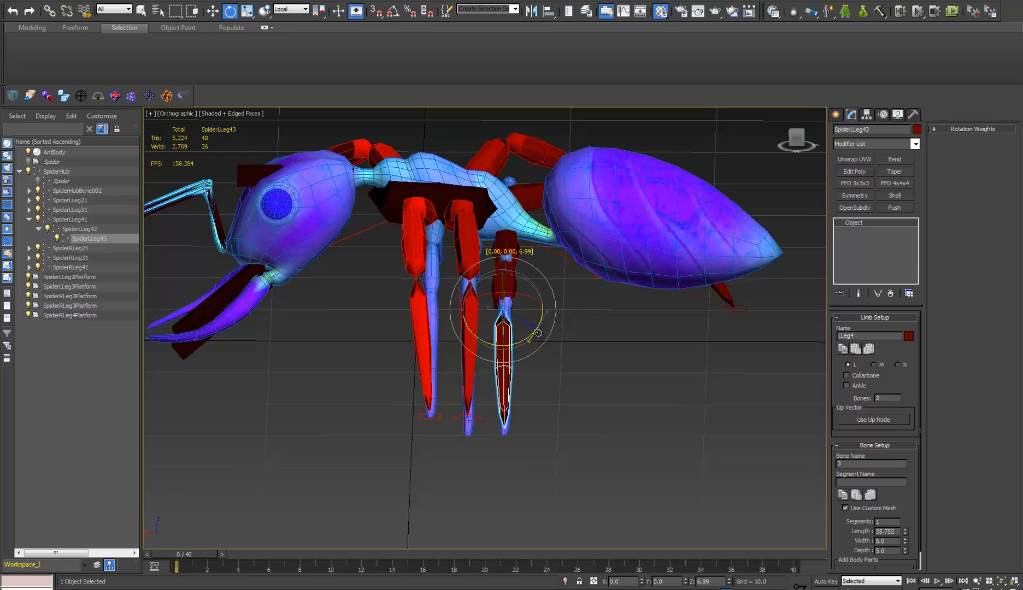
{"action": "middle_click_drag", "start_coordinate": [538, 333], "coordinate": [440, 324], "text": "alt"}
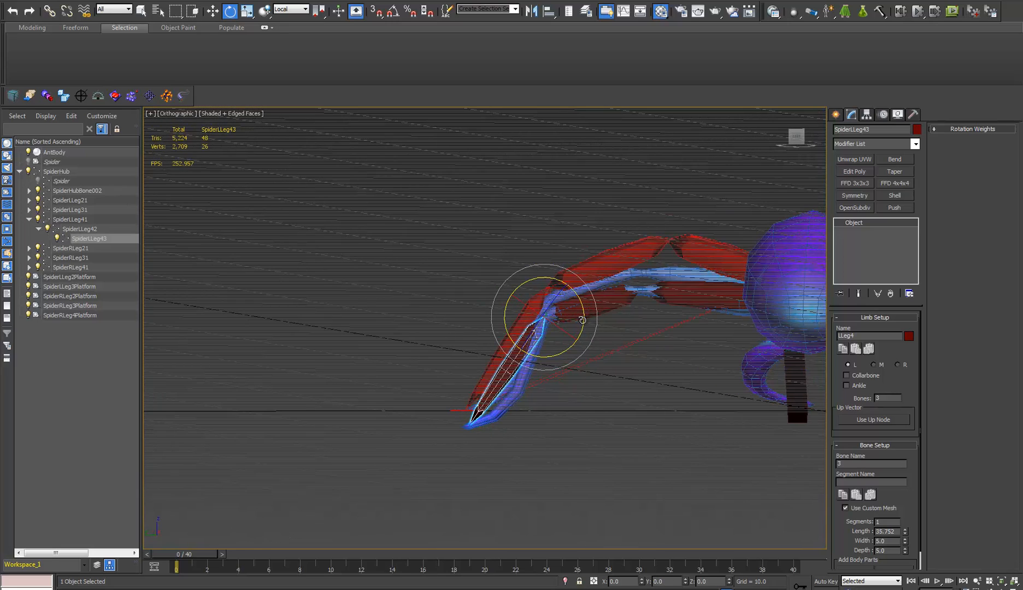
Step: Switch the viewport to perspective and move left leg 4's lower bone onto the mesh's lower leg joint
{"action": "key", "text": "p"}
{"action": "middle_click_drag", "start_coordinate": [582, 320], "coordinate": [675, 347], "text": "alt"}
{"action": "key", "text": "w"}
{"action": "scroll", "coordinate": [555, 354], "scroll_direction": "up", "scroll_amount": 6}
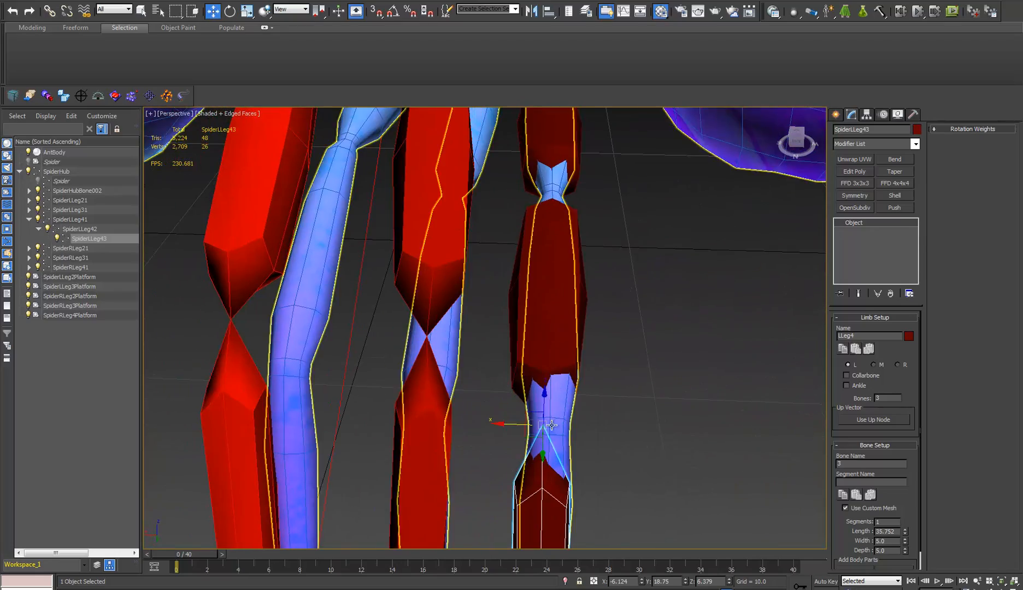
{"action": "middle_click_drag", "start_coordinate": [551, 425], "coordinate": [556, 440], "text": "alt"}
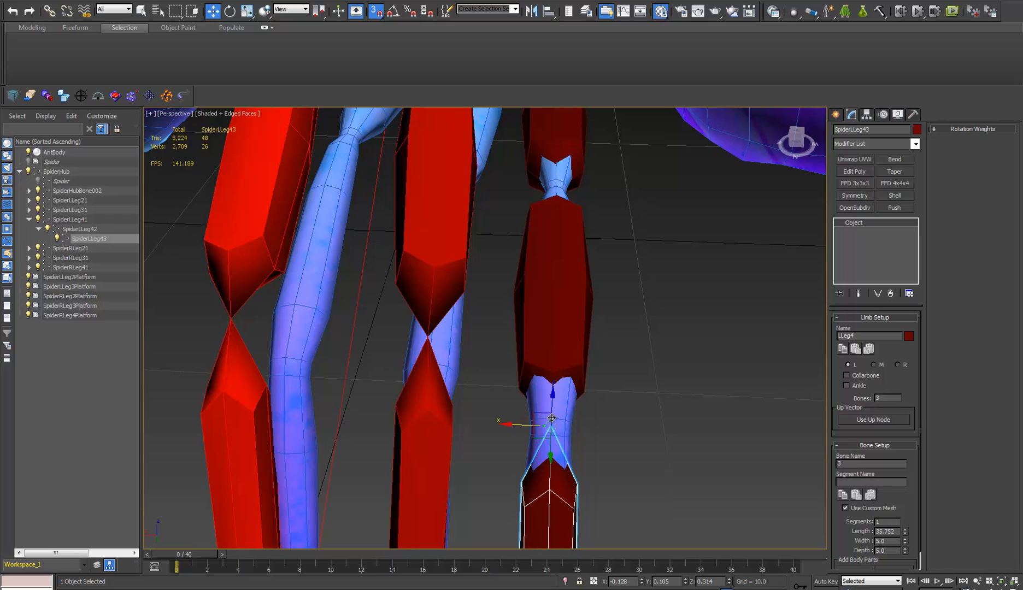
{"action": "middle_click_drag", "start_coordinate": [548, 420], "coordinate": [402, 352], "text": "alt"}
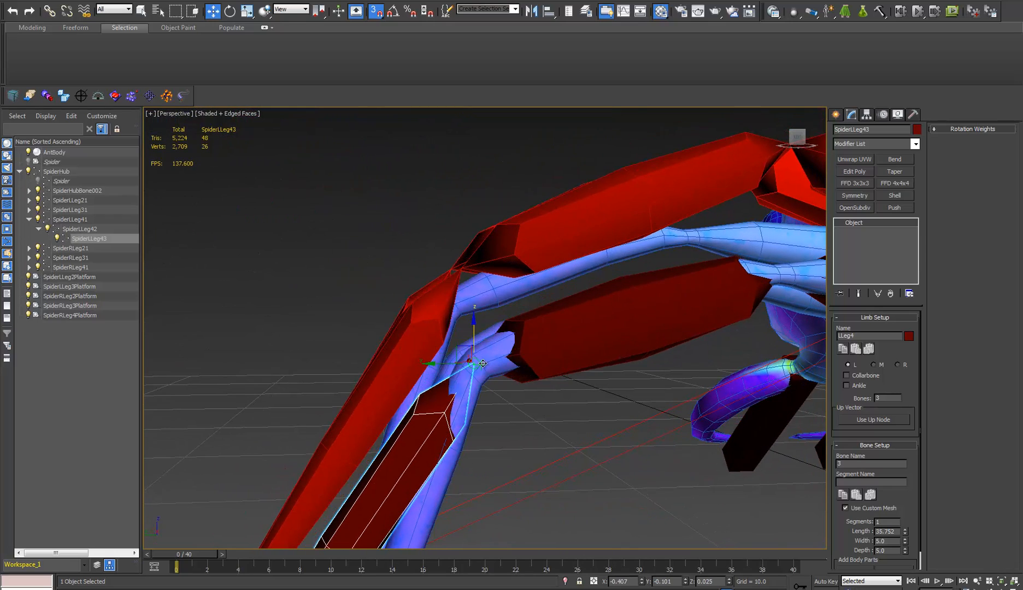
Step: Copy the bone settings of left leg 4's upper bone and paste them onto left leg 3's upper bone
{"action": "middle_click_drag", "start_coordinate": [490, 379], "coordinate": [354, 388], "text": "alt"}
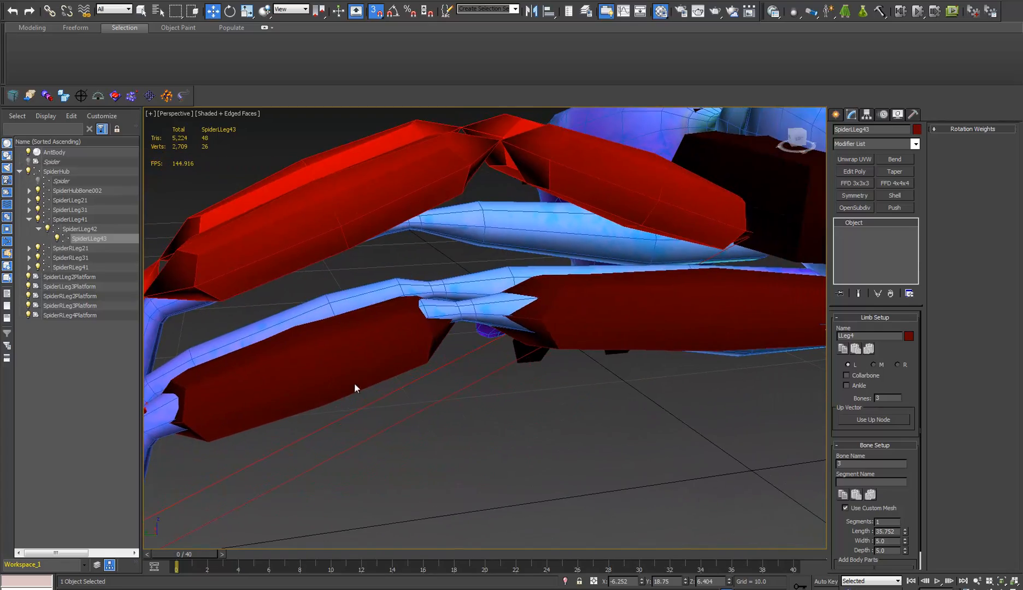
{"action": "left_click", "coordinate": [372, 354]}
{"action": "middle_click_drag", "start_coordinate": [372, 354], "coordinate": [601, 240], "text": "alt"}
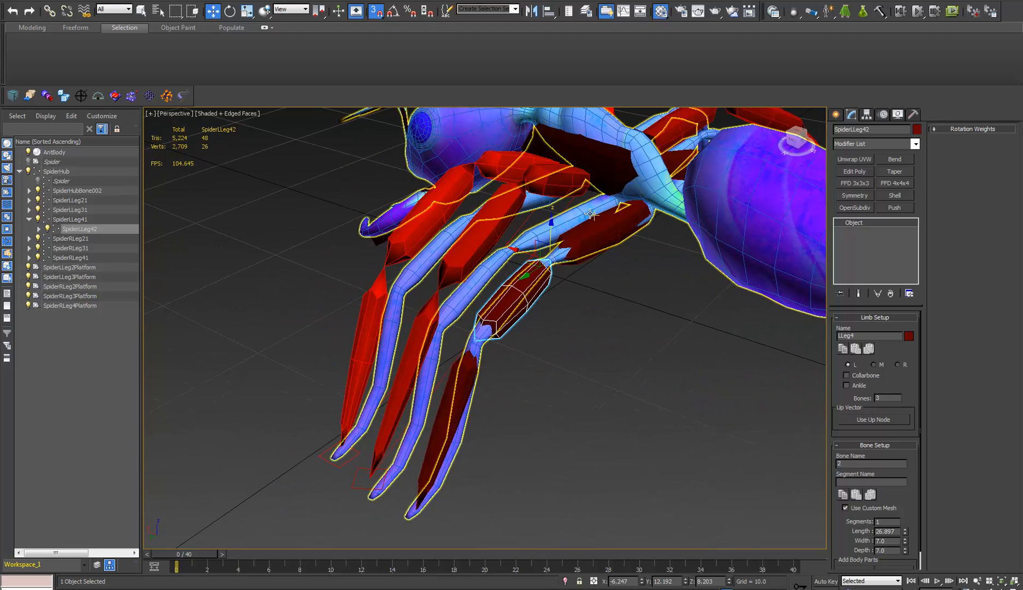
{"action": "left_click", "coordinate": [600, 239]}
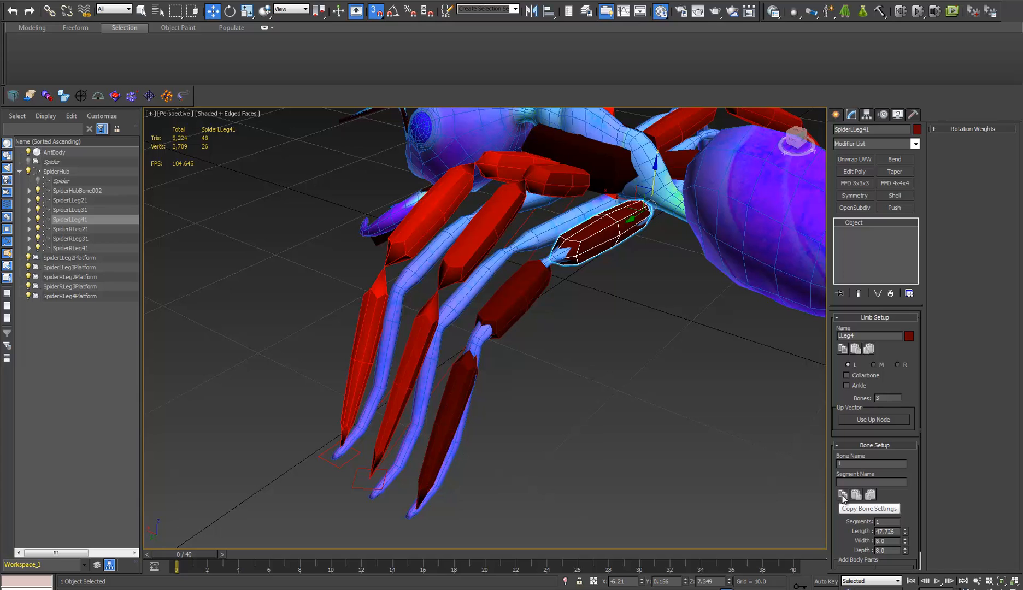
{"action": "left_click", "coordinate": [555, 193]}
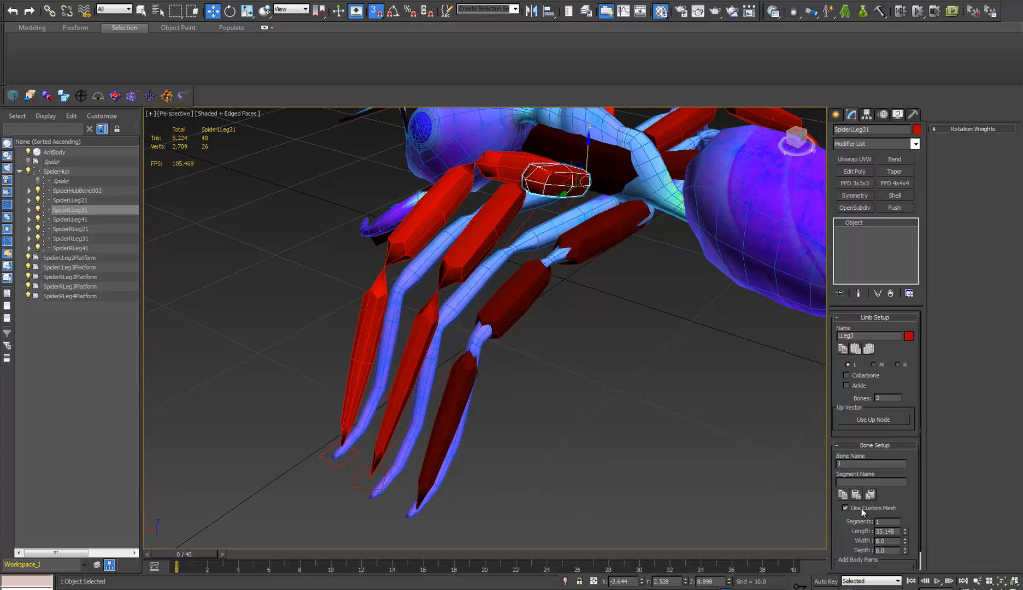
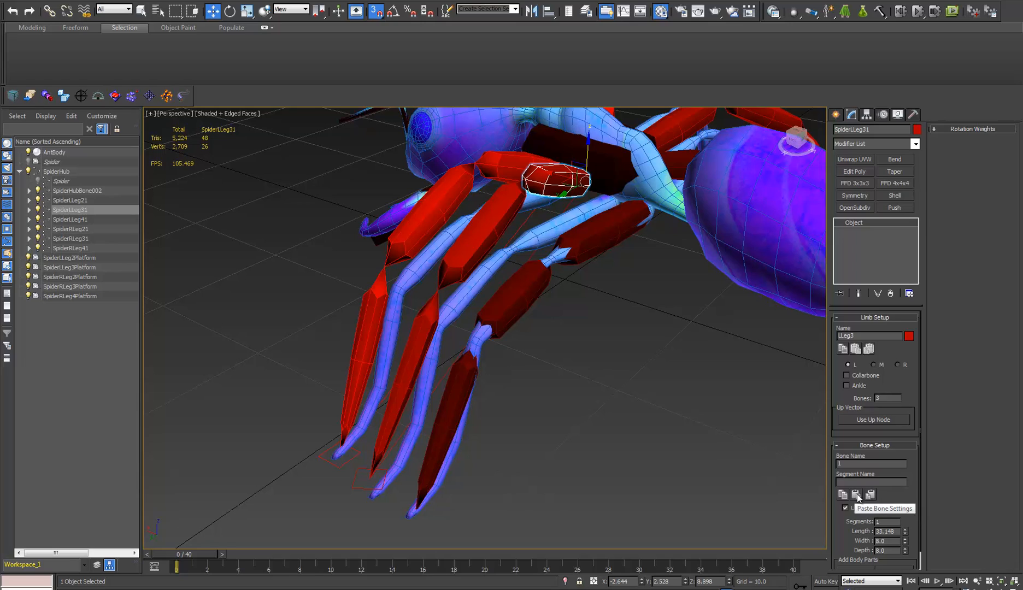
{"action": "left_click", "coordinate": [857, 494]}
Step: Move left leg 3's upper bone so that its base sits at the root of the middle leg mesh
{"action": "middle_click_drag", "start_coordinate": [735, 404], "coordinate": [581, 272], "text": "alt"}
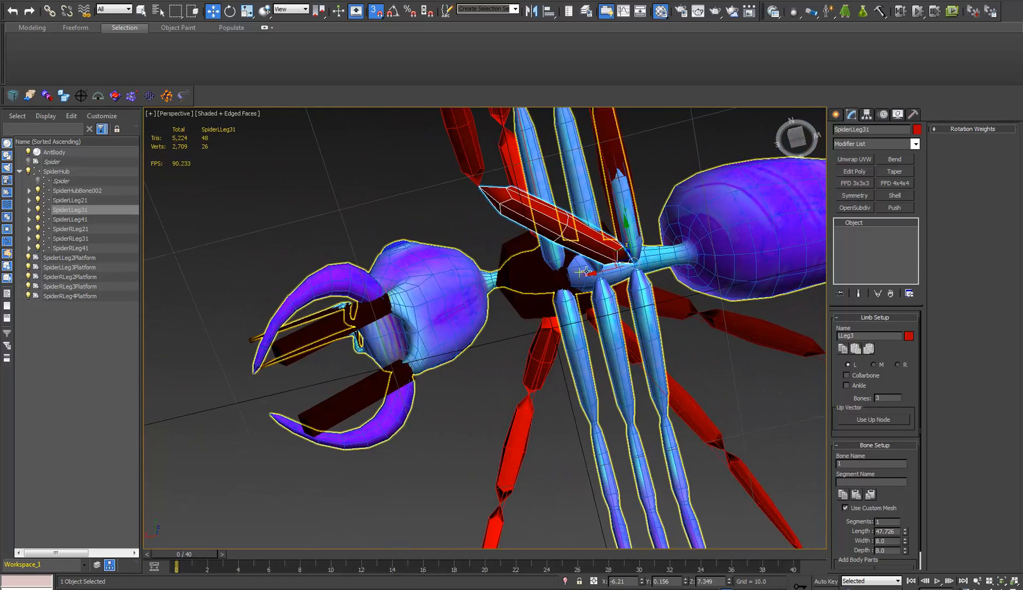
{"action": "left_click", "coordinate": [590, 271]}
{"action": "key", "text": "ctrl+z"}
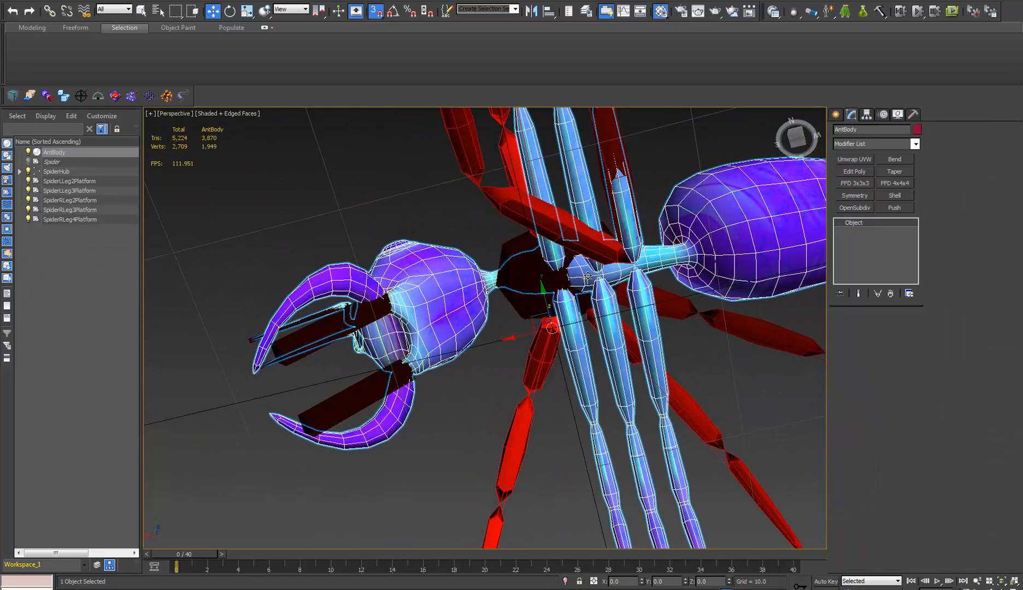
{"action": "left_click_drag", "start_coordinate": [595, 272], "coordinate": [581, 203]}
{"action": "key", "text": "s"}
{"action": "key", "text": "s"}
{"action": "mouse_move", "coordinate": [587, 241]}
{"action": "middle_mouse_down", "text": "alt"}
{"action": "mouse_move", "coordinate": [586, 217]}
{"action": "mouse_move", "coordinate": [584, 253]}
{"action": "middle_mouse_up", "text": "alt"}
Step: Move left leg 3's middle bone onto the upper joint of the middle leg mesh
{"action": "left_click", "coordinate": [471, 172]}
{"action": "left_click_drag", "start_coordinate": [440, 195], "coordinate": [563, 190]}
{"action": "middle_click_drag", "start_coordinate": [563, 190], "coordinate": [579, 383]}
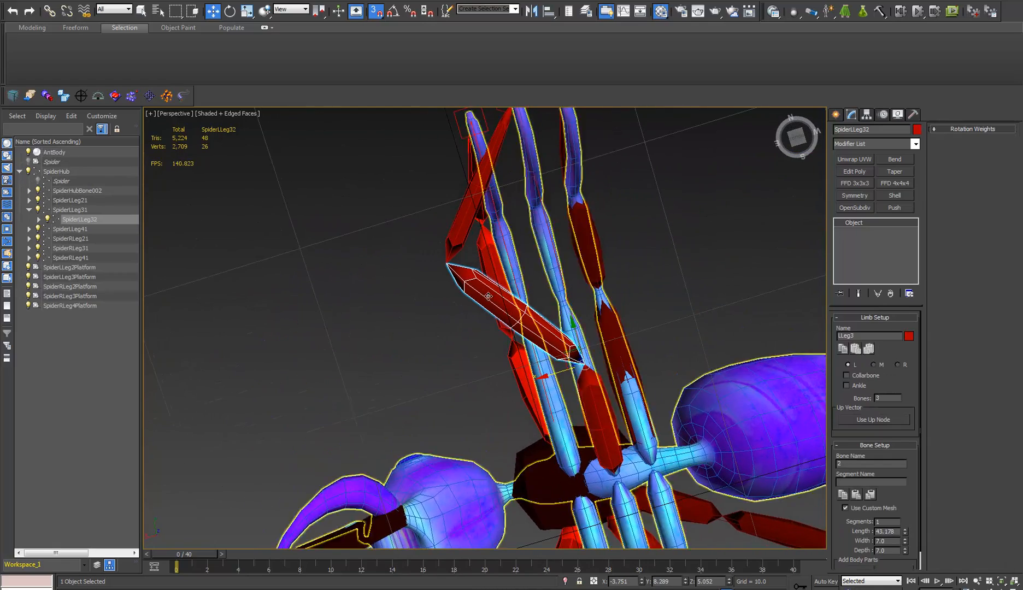
{"action": "left_click", "coordinate": [458, 249]}
{"action": "left_click_drag", "start_coordinate": [420, 272], "coordinate": [539, 226]}
{"action": "key", "text": "ctrl+z"}
Step: Delete the IK target platform at the foot of left leg 3
{"action": "middle_click_drag", "start_coordinate": [480, 268], "coordinate": [485, 310]}
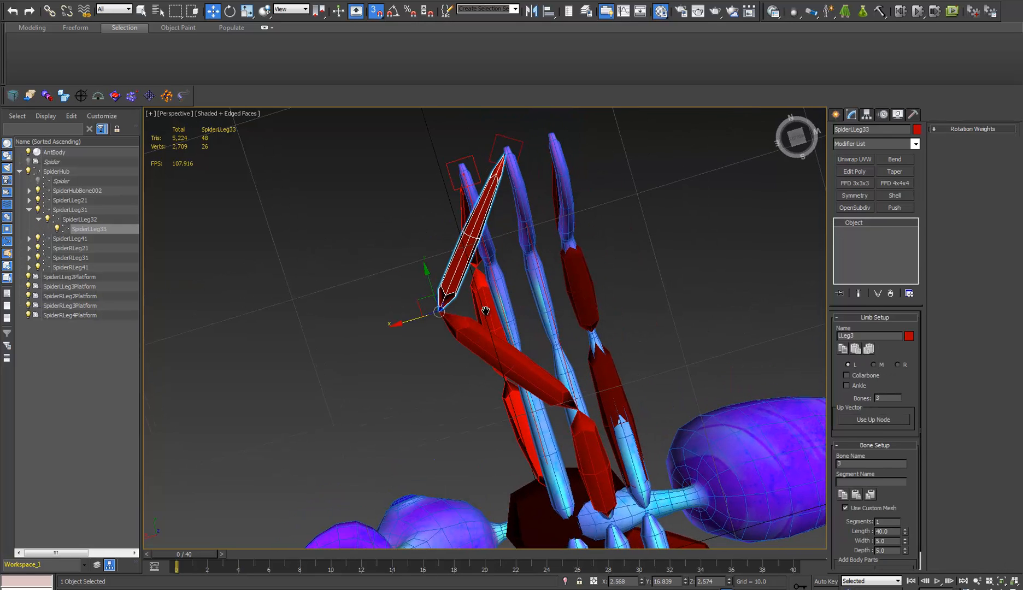
{"action": "left_click", "coordinate": [499, 135]}
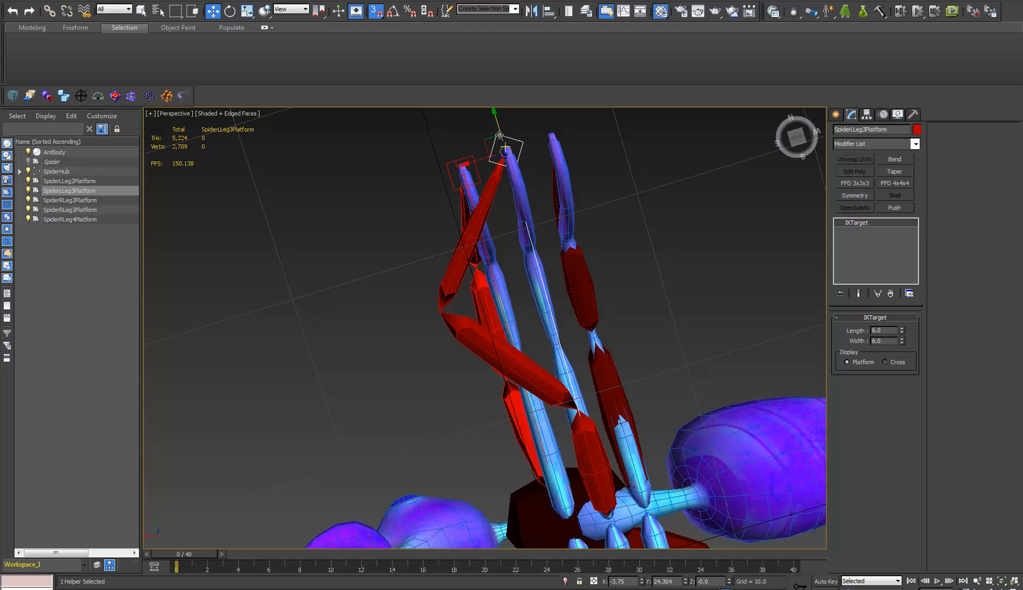
{"action": "key", "text": "Delete"}
Step: Rotate left leg 3's middle bone outward so it runs in the direction of the middle leg mesh
{"action": "left_click", "coordinate": [535, 389]}
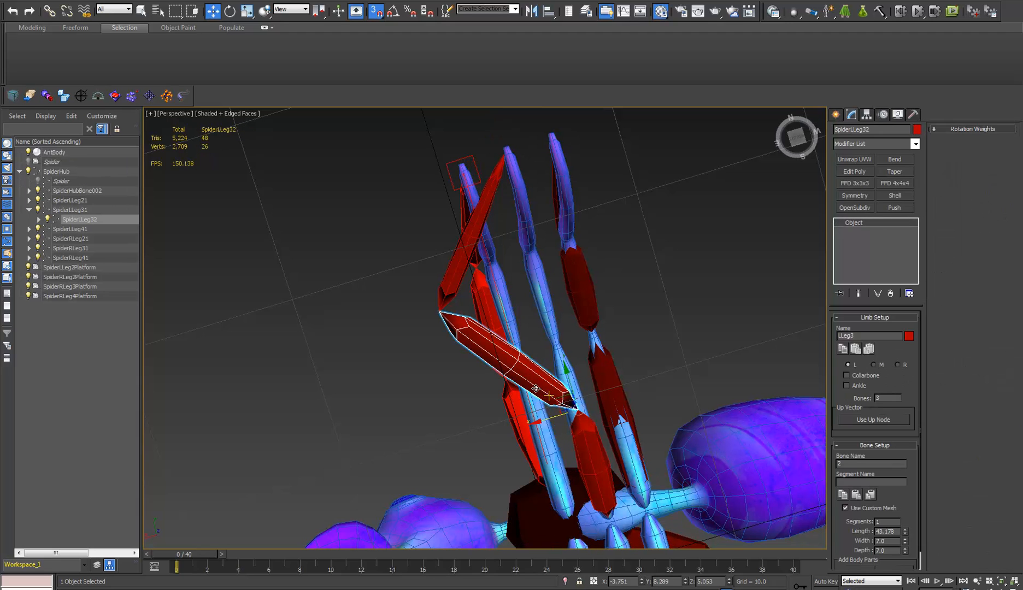
{"action": "key", "text": "e"}
{"action": "left_click_drag", "start_coordinate": [585, 376], "coordinate": [597, 377]}
{"action": "middle_click_drag", "start_coordinate": [591, 380], "coordinate": [596, 456], "text": "alt"}
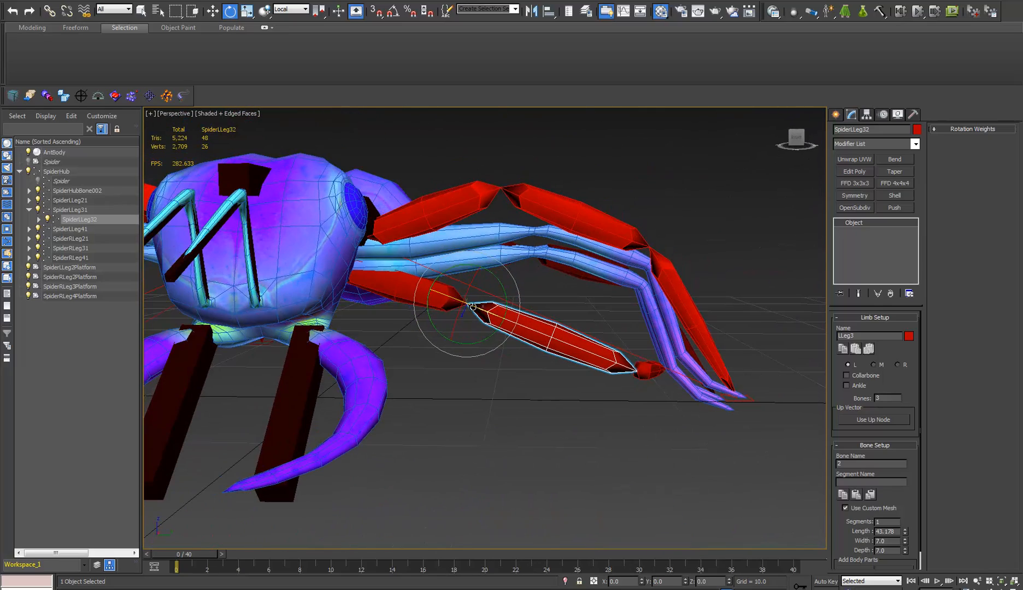
Step: Rotate left leg 3's upper bone upward onto the leg mesh and lengthen it to about 47.8 to reach the upper joint
{"action": "left_click", "coordinate": [415, 292]}
{"action": "left_click_drag", "start_coordinate": [374, 263], "coordinate": [386, 243]}
{"action": "right_click", "coordinate": [386, 243]}
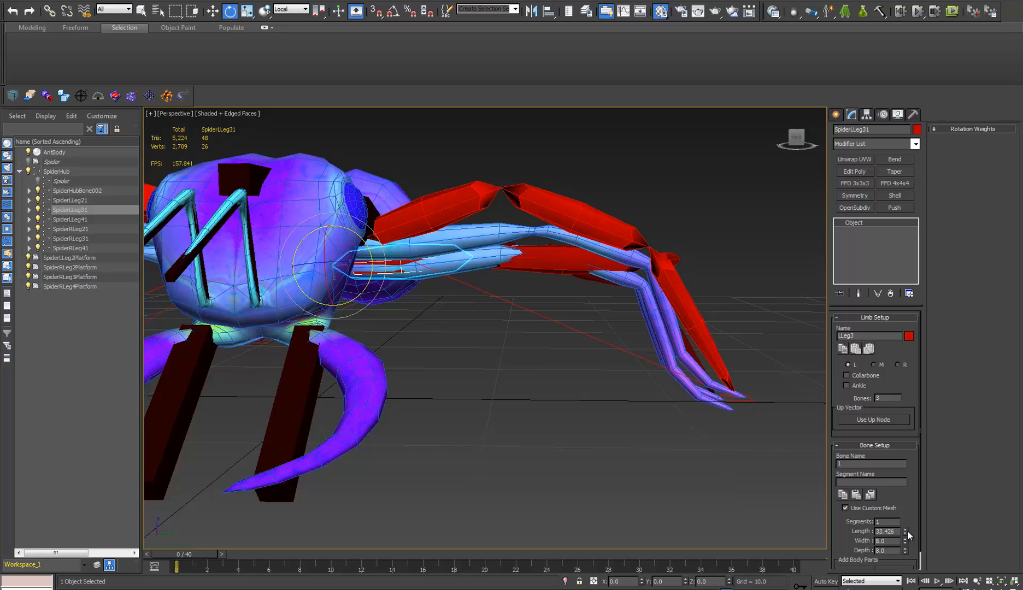
{"action": "left_click_drag", "start_coordinate": [905, 529], "coordinate": [913, 504]}
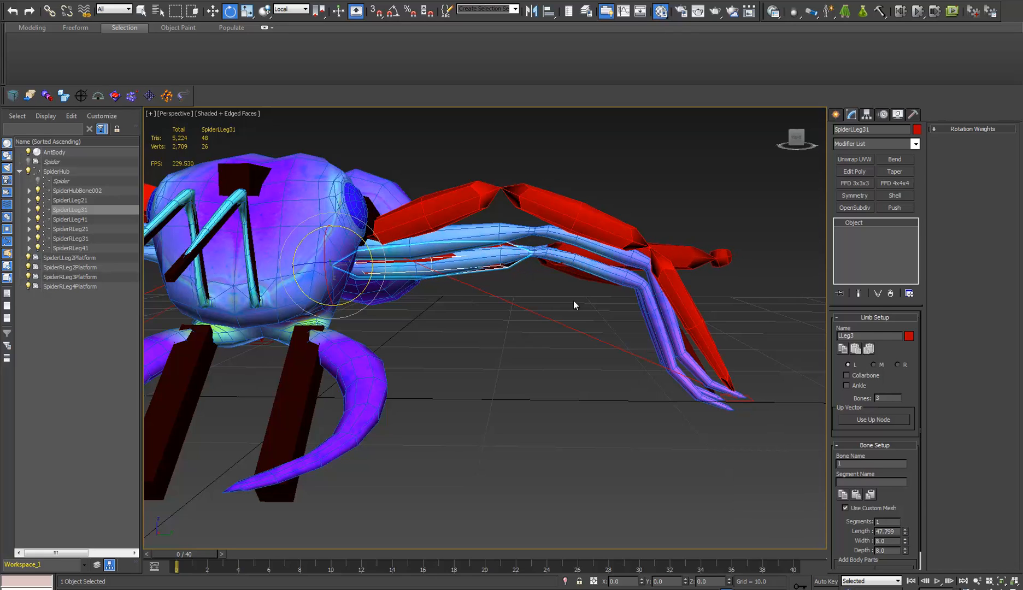
Step: Rotate left leg 3's middle bone sideways toward the middle leg mesh
{"action": "middle_click_drag", "start_coordinate": [681, 277], "coordinate": [630, 338], "text": "alt"}
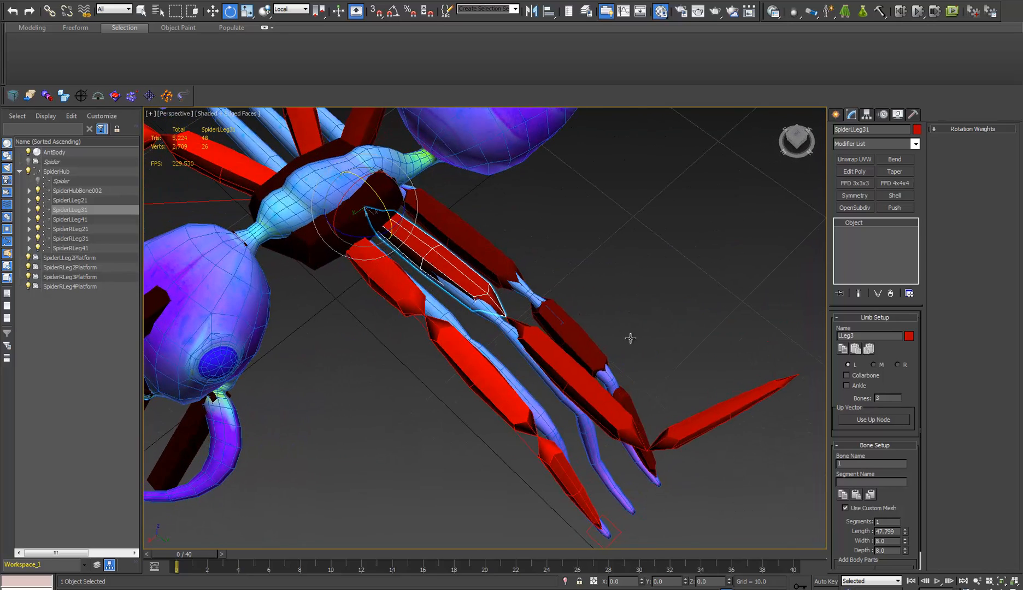
{"action": "left_click", "coordinate": [578, 364]}
{"action": "left_click_drag", "start_coordinate": [527, 318], "coordinate": [540, 337]}
{"action": "middle_click_drag", "start_coordinate": [544, 344], "coordinate": [538, 309], "text": "alt"}
Step: Rotate left leg 3's lower bone so it points outward in roughly the same direction as the middle bone
{"action": "left_click", "coordinate": [677, 452]}
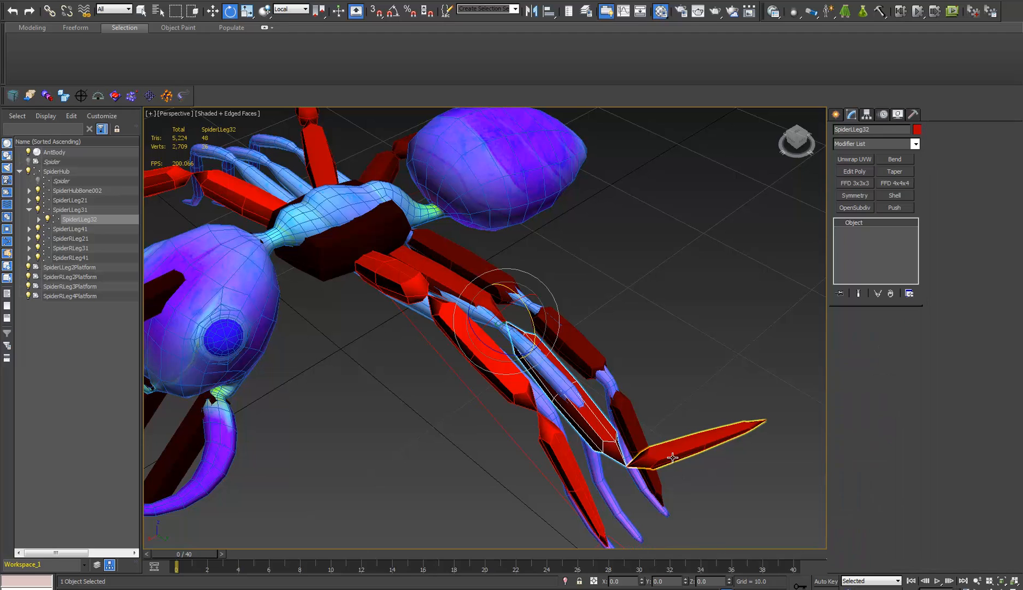
{"action": "left_click_drag", "start_coordinate": [594, 485], "coordinate": [565, 517]}
{"action": "key", "text": "ctrl+z"}
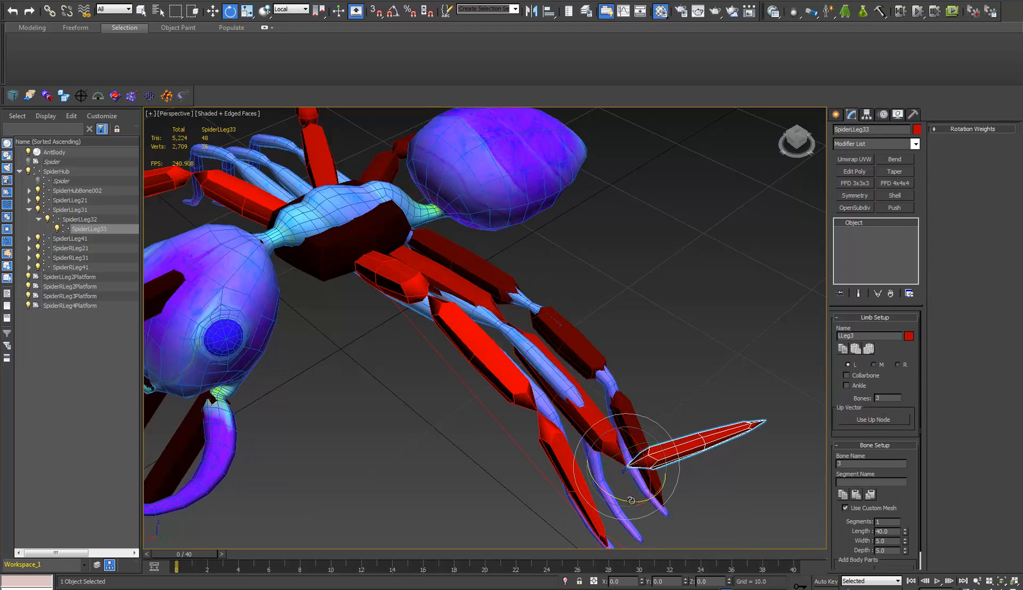
{"action": "left_click_drag", "start_coordinate": [631, 500], "coordinate": [545, 488]}
{"action": "middle_click_drag", "start_coordinate": [574, 447], "coordinate": [532, 408]}
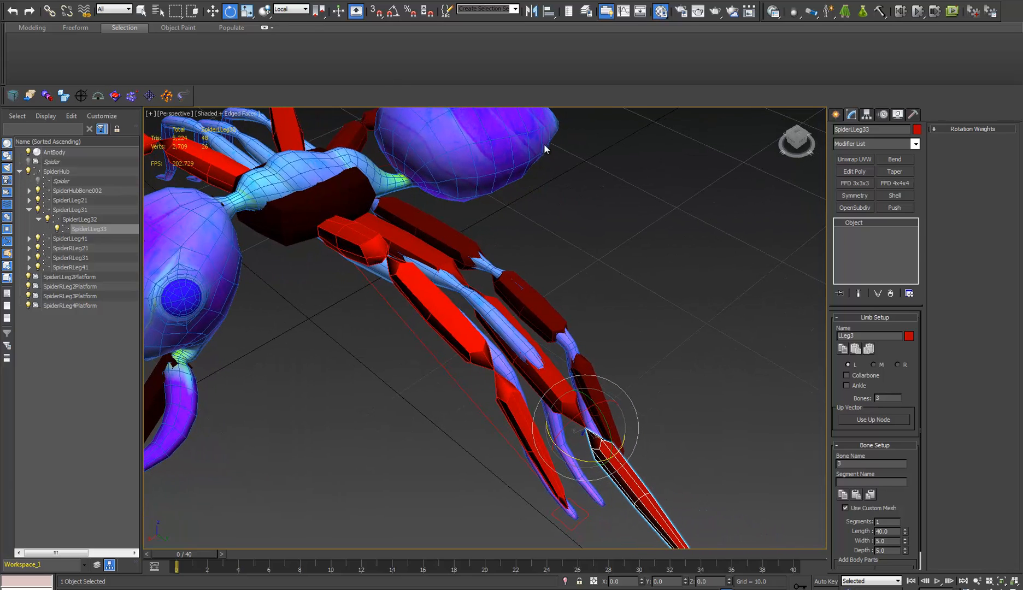
Step: Switch to the Parent coordinate system and rotate left leg 3's upper bone about -2.5° on X to centre it on the middle leg mesh
{"action": "left_click", "coordinate": [295, 9]}
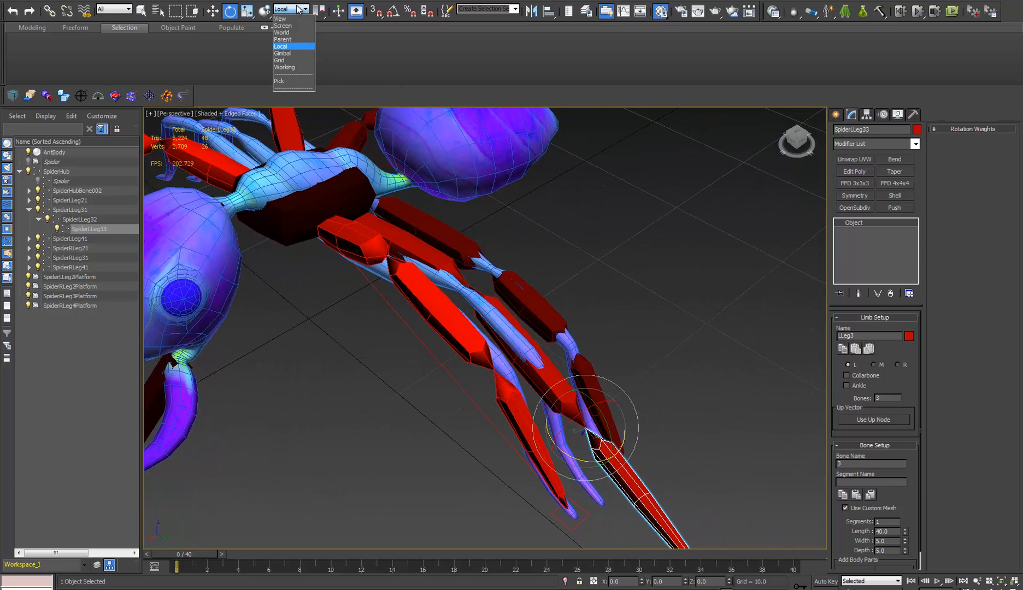
{"action": "left_click", "coordinate": [288, 40]}
{"action": "left_click", "coordinate": [535, 389], "text": "ctrl"}
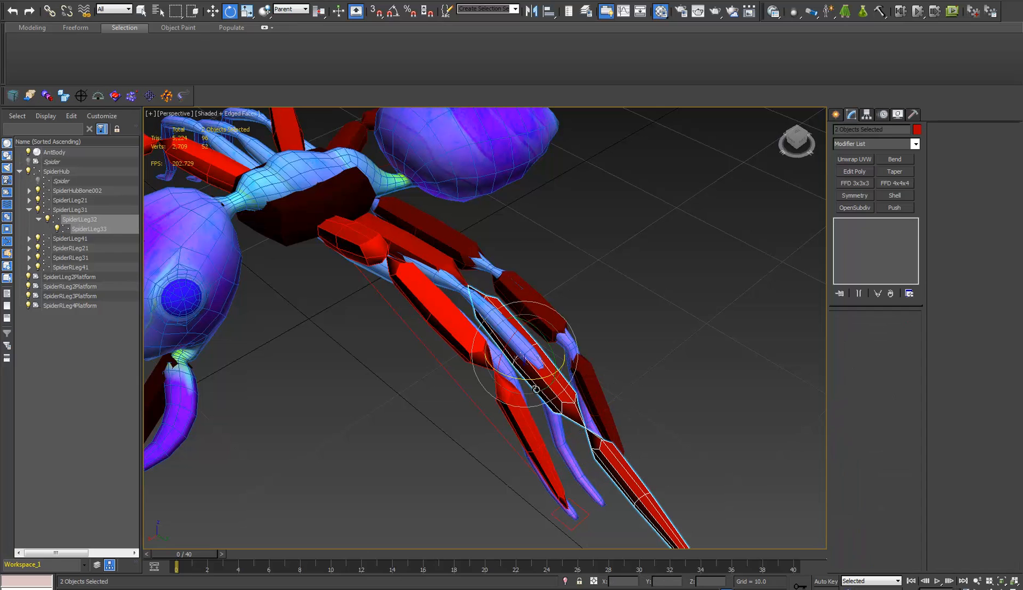
{"action": "left_click_drag", "start_coordinate": [584, 573], "coordinate": [650, 526]}
{"action": "middle_click_drag", "start_coordinate": [555, 304], "coordinate": [518, 312], "text": "alt"}
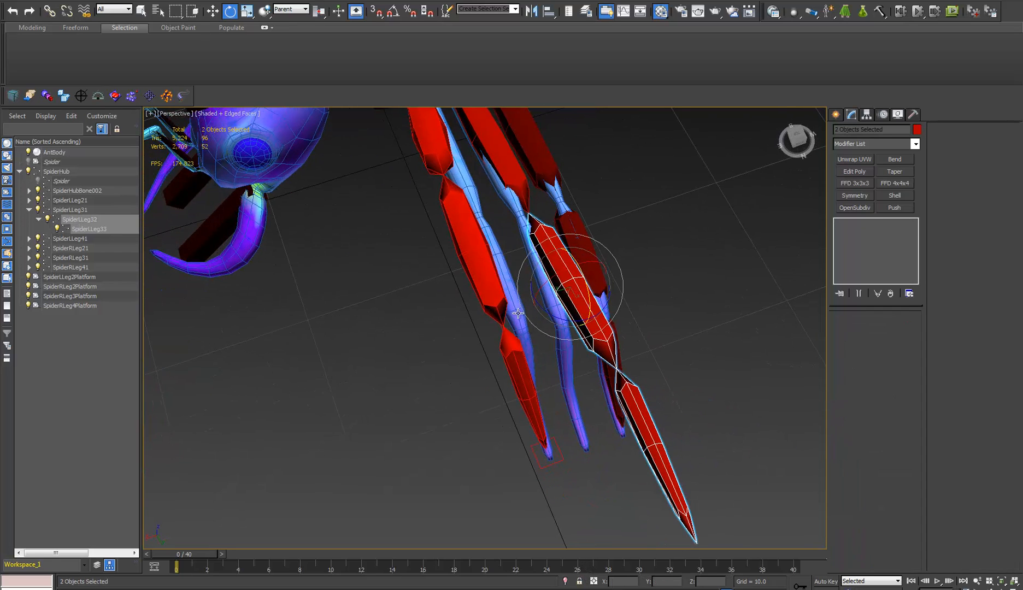
{"action": "left_click", "coordinate": [520, 179]}
{"action": "middle_click_drag", "start_coordinate": [520, 178], "coordinate": [490, 265]}
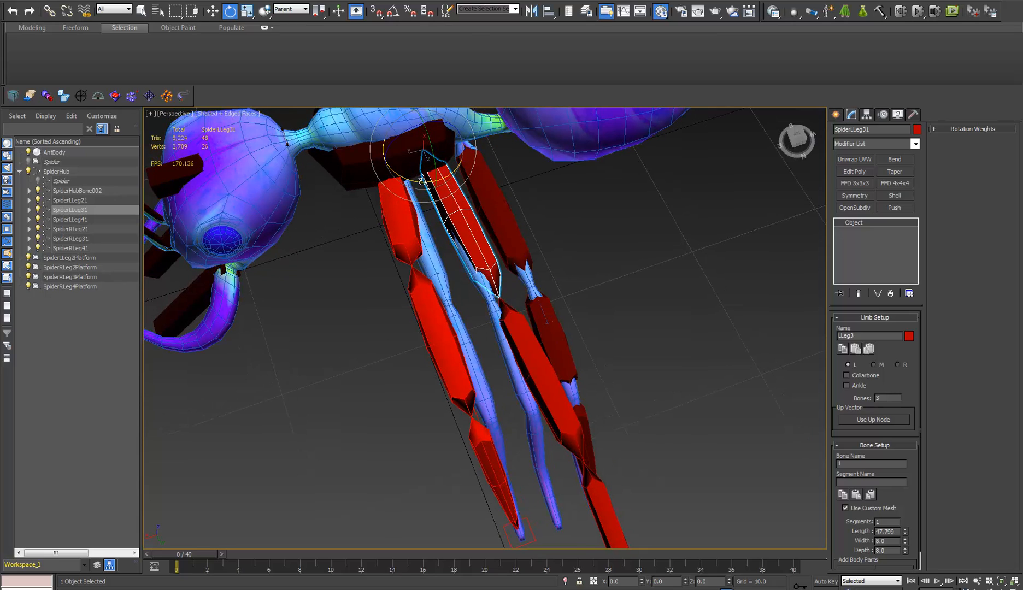
{"action": "left_click_drag", "start_coordinate": [421, 180], "coordinate": [420, 181]}
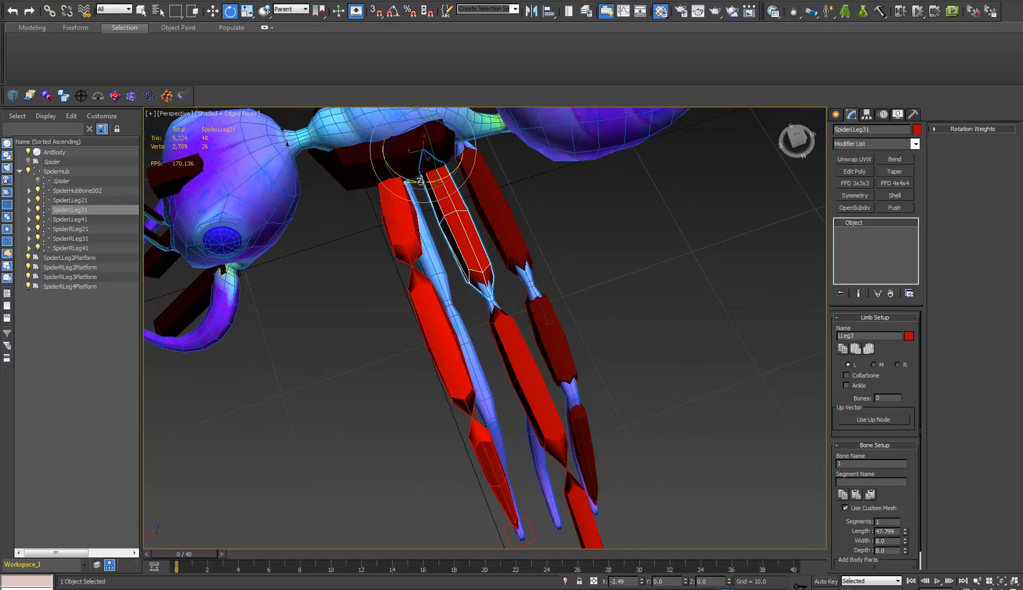
{"action": "middle_click_drag", "start_coordinate": [420, 181], "coordinate": [679, 230], "text": "alt"}
Step: Switch to the Local coordinate system and rotate left leg 3's middle bone about -23.6° on Y to follow the downward slope of the mesh
{"action": "left_click", "coordinate": [715, 207]}
{"action": "left_click", "coordinate": [293, 12]}
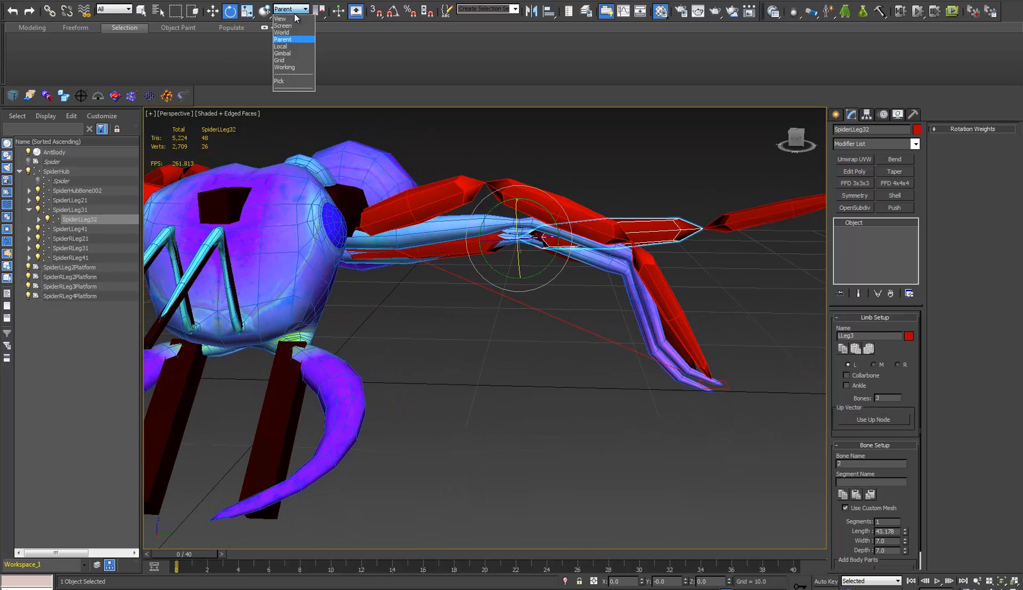
{"action": "left_click", "coordinate": [292, 47]}
{"action": "left_click_drag", "start_coordinate": [550, 210], "coordinate": [562, 235]}
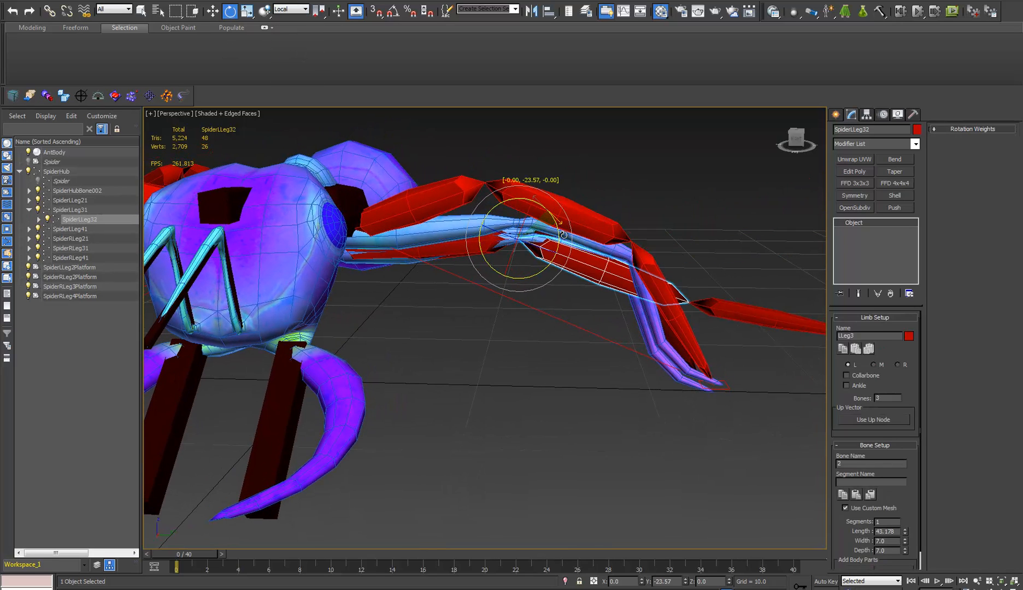
Step: Shorten left leg 3's middle bone to about 27.6 and rotate it slightly upward so that it ends at the mesh's lower joint
{"action": "middle_click_drag", "start_coordinate": [562, 236], "coordinate": [459, 263], "text": "alt"}
{"action": "scroll", "coordinate": [591, 302], "scroll_direction": "up", "scroll_amount": 3}
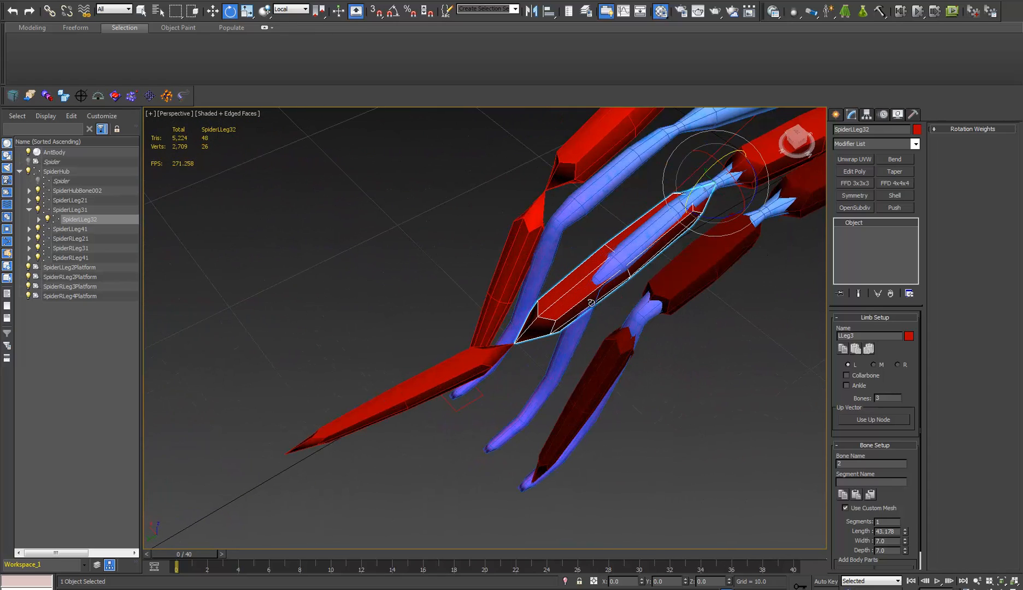
{"action": "left_click_drag", "start_coordinate": [905, 535], "coordinate": [905, 551]}
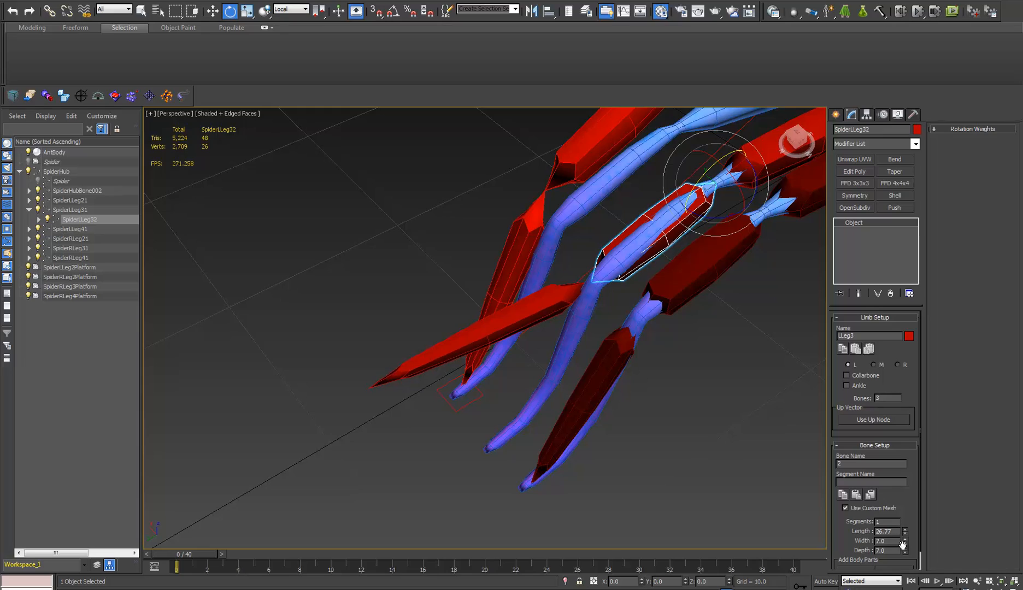
{"action": "middle_click_drag", "start_coordinate": [511, 333], "coordinate": [564, 281], "text": "alt"}
{"action": "scroll", "coordinate": [612, 270], "scroll_direction": "up", "scroll_amount": 3}
{"action": "middle_click_drag", "start_coordinate": [661, 296], "coordinate": [661, 323], "text": "alt"}
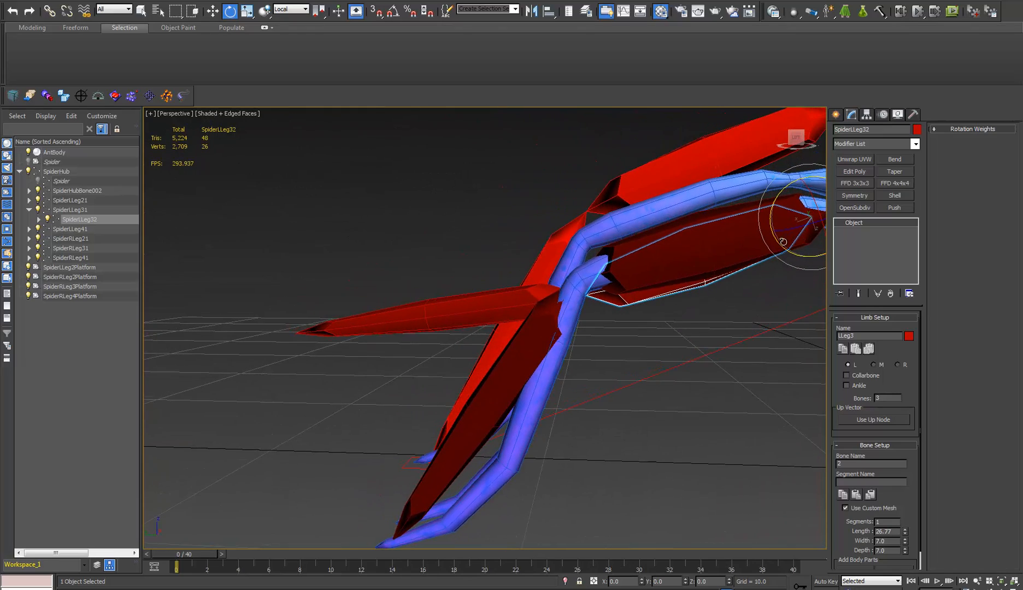
{"action": "left_click_drag", "start_coordinate": [778, 240], "coordinate": [775, 238]}
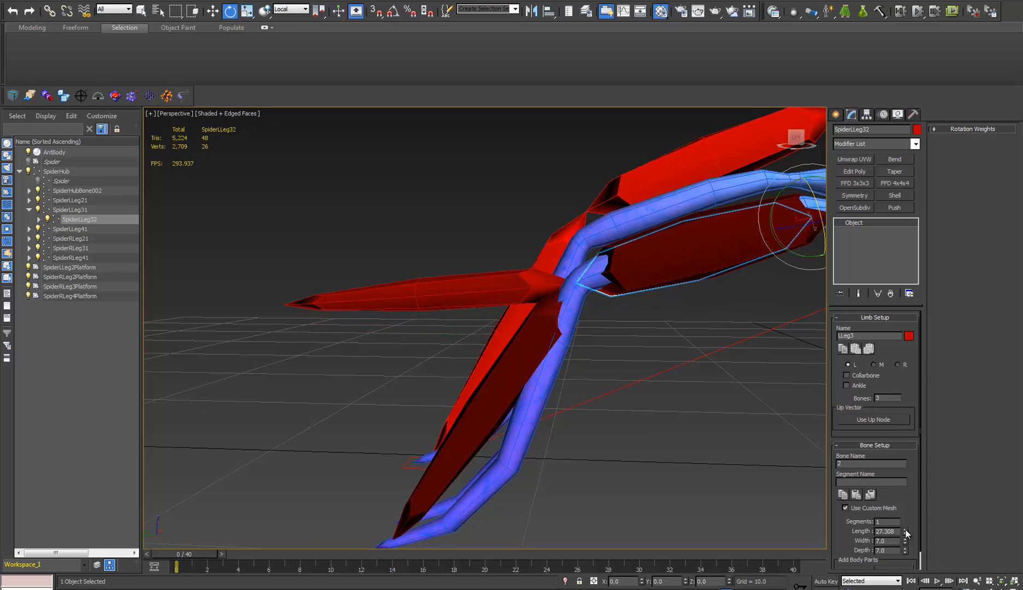
Step: Try to rotate left leg 3's lower bone in the Parent coordinate system to line it up with the leg mesh
{"action": "left_click", "coordinate": [474, 293]}
{"action": "middle_click_drag", "start_coordinate": [474, 293], "coordinate": [568, 321], "text": "alt"}
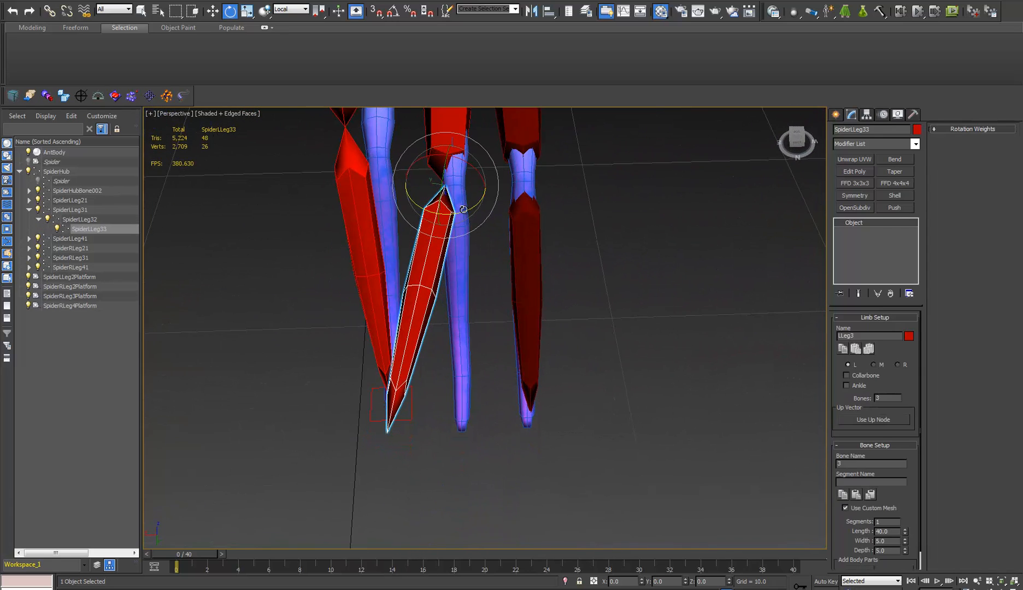
{"action": "left_click", "coordinate": [278, 8]}
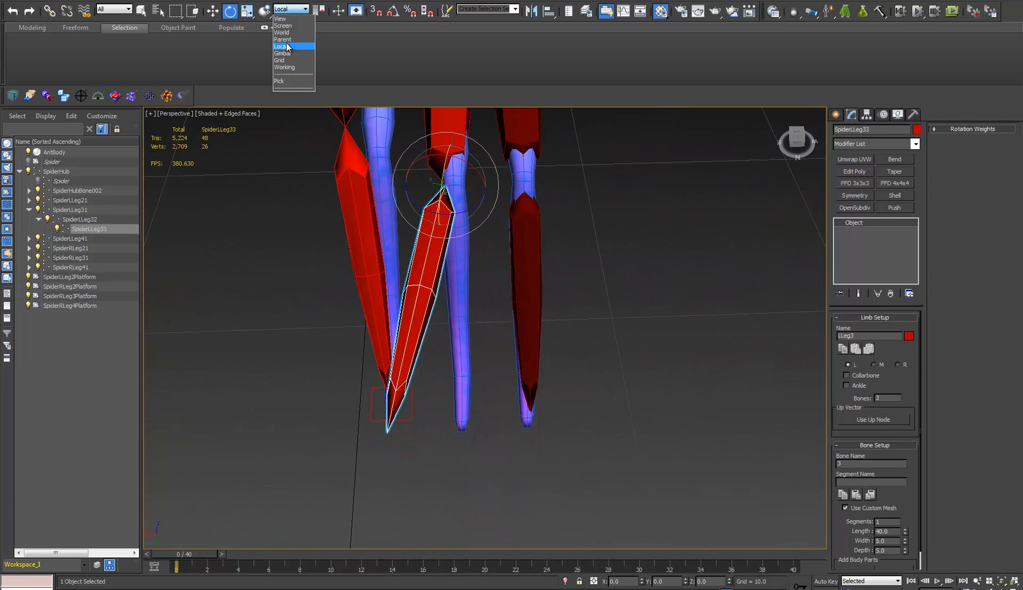
{"action": "left_click", "coordinate": [286, 46]}
{"action": "left_click", "coordinate": [285, 10]}
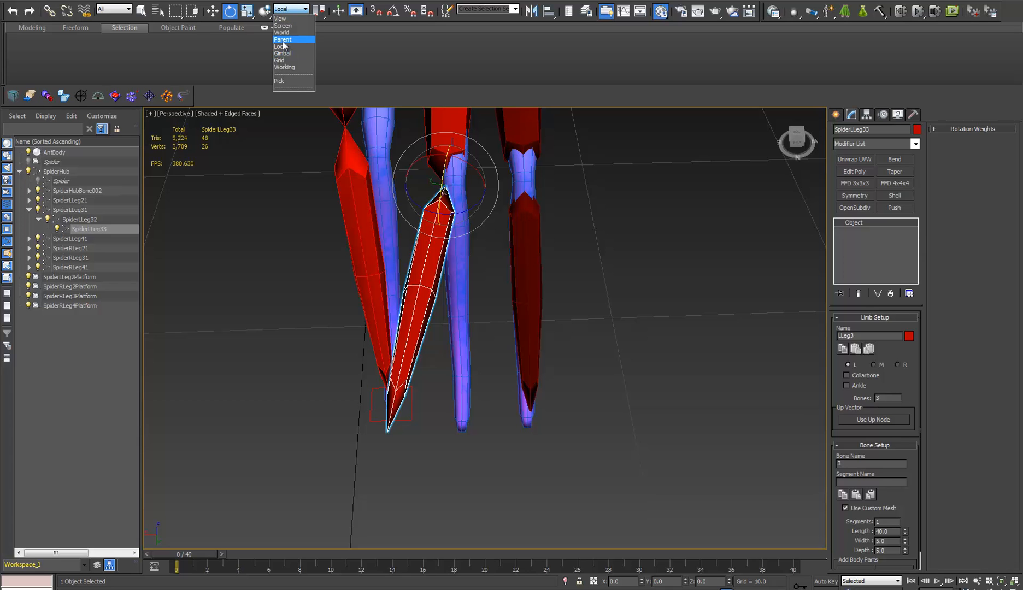
{"action": "left_click", "coordinate": [283, 40]}
{"action": "middle_click_drag", "start_coordinate": [521, 380], "coordinate": [528, 472]}
{"action": "scroll", "coordinate": [483, 377], "scroll_direction": "down", "scroll_amount": 5}
{"action": "middle_click_drag", "start_coordinate": [488, 402], "coordinate": [516, 454], "text": "alt"}
{"action": "middle_click_drag", "start_coordinate": [603, 505], "coordinate": [468, 302], "text": "alt"}
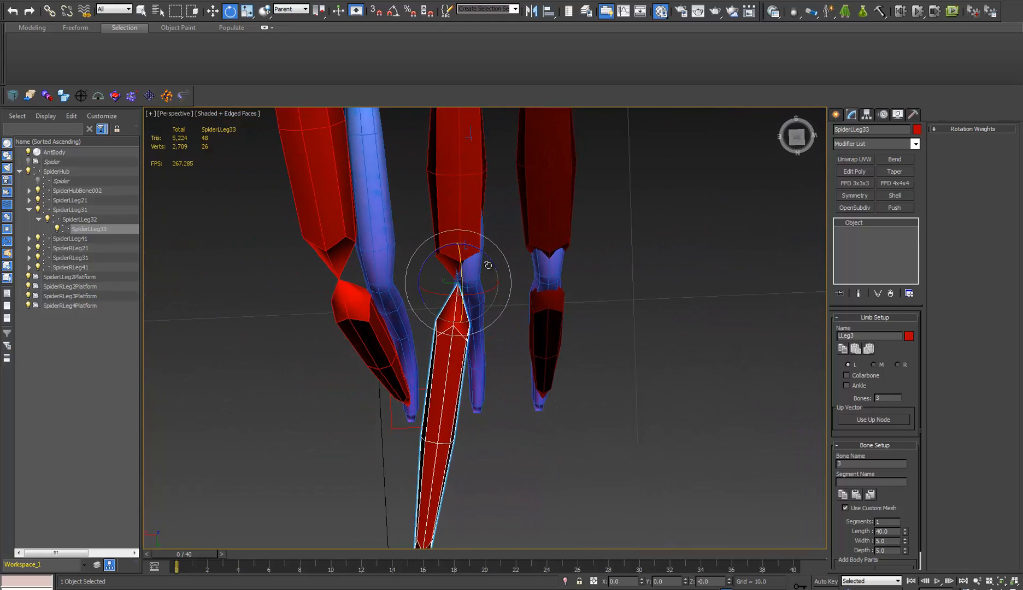
{"action": "left_click_drag", "start_coordinate": [484, 256], "coordinate": [523, 316]}
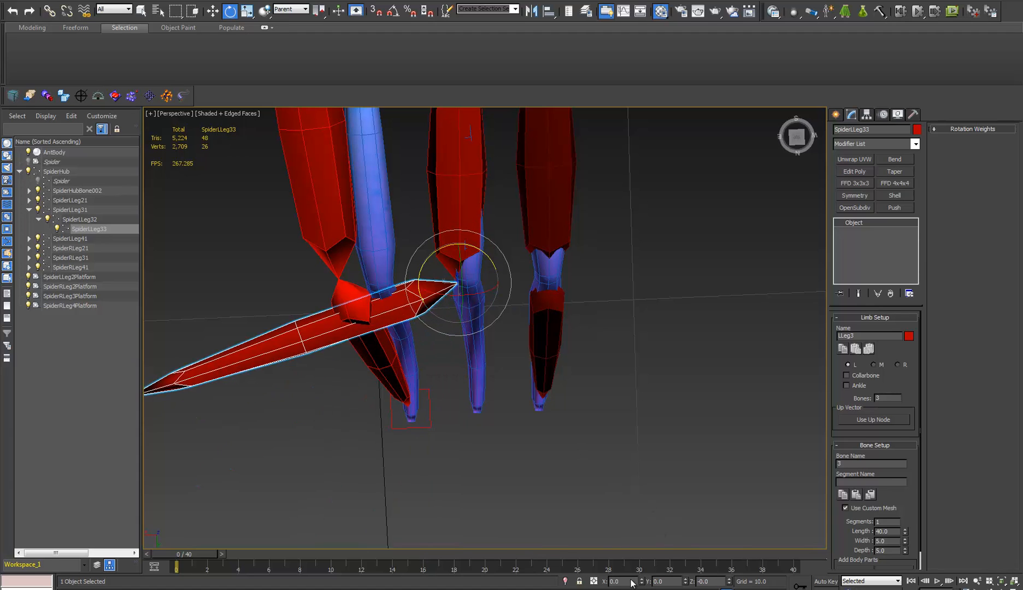
{"action": "key", "text": "ctrl+z"}
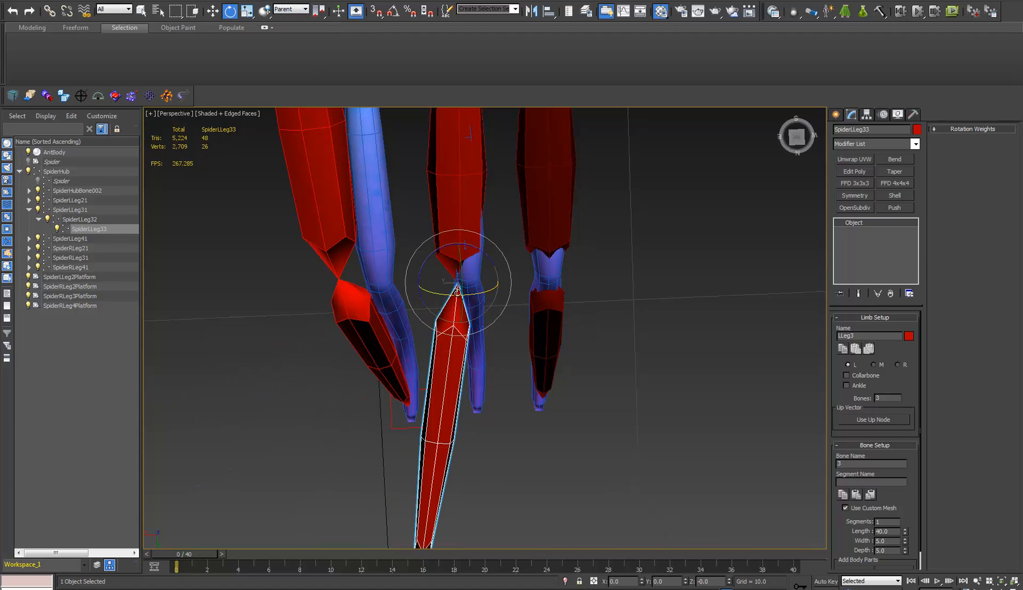
Step: Select left leg 3's lower bone and pick its middle bone as the reference coordinate system
{"action": "left_click", "coordinate": [462, 238]}
{"action": "left_click", "coordinate": [458, 327]}
{"action": "scroll", "coordinate": [437, 273], "scroll_direction": "down", "scroll_amount": 3}
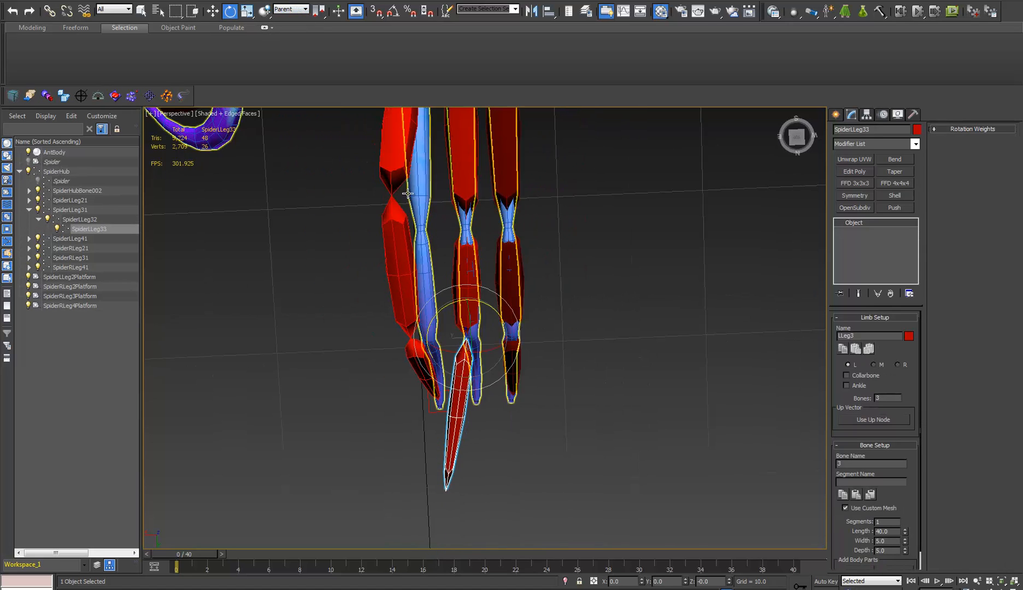
{"action": "middle_click_drag", "start_coordinate": [407, 196], "coordinate": [394, 255]}
{"action": "scroll", "coordinate": [429, 250], "scroll_direction": "down", "scroll_amount": 4}
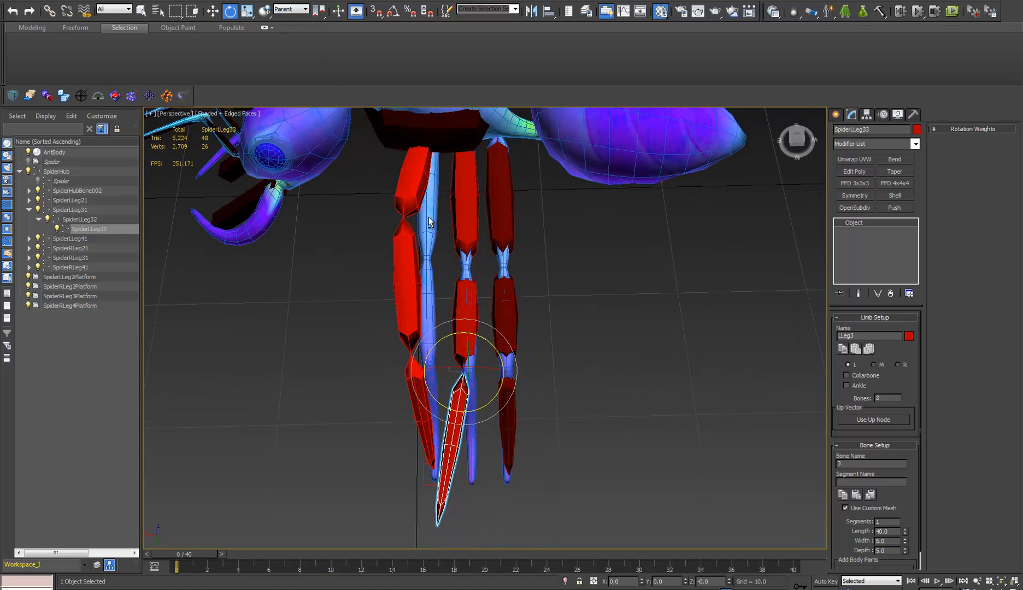
{"action": "left_click", "coordinate": [285, 10]}
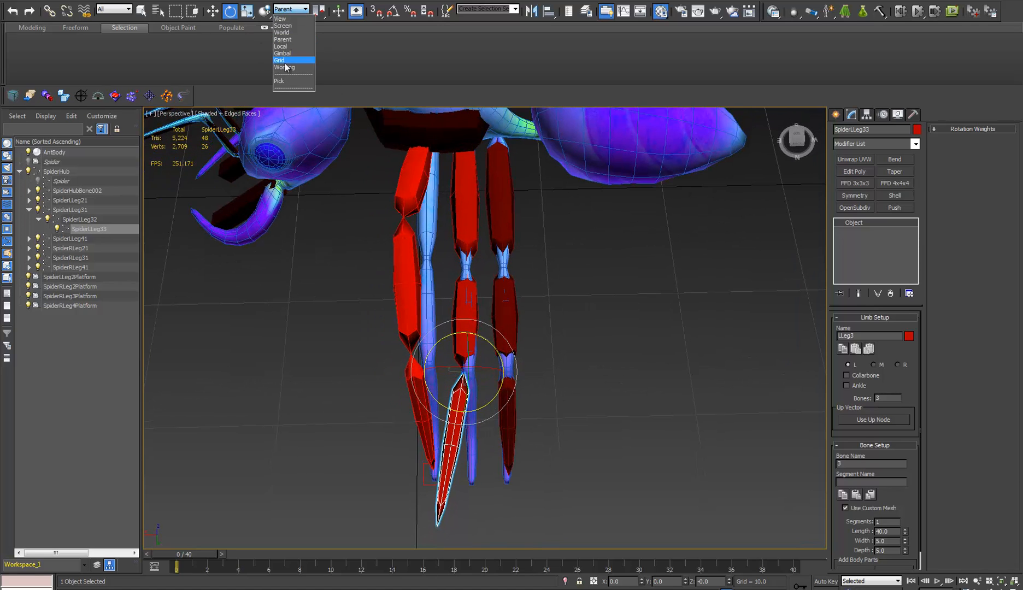
{"action": "left_click", "coordinate": [283, 81]}
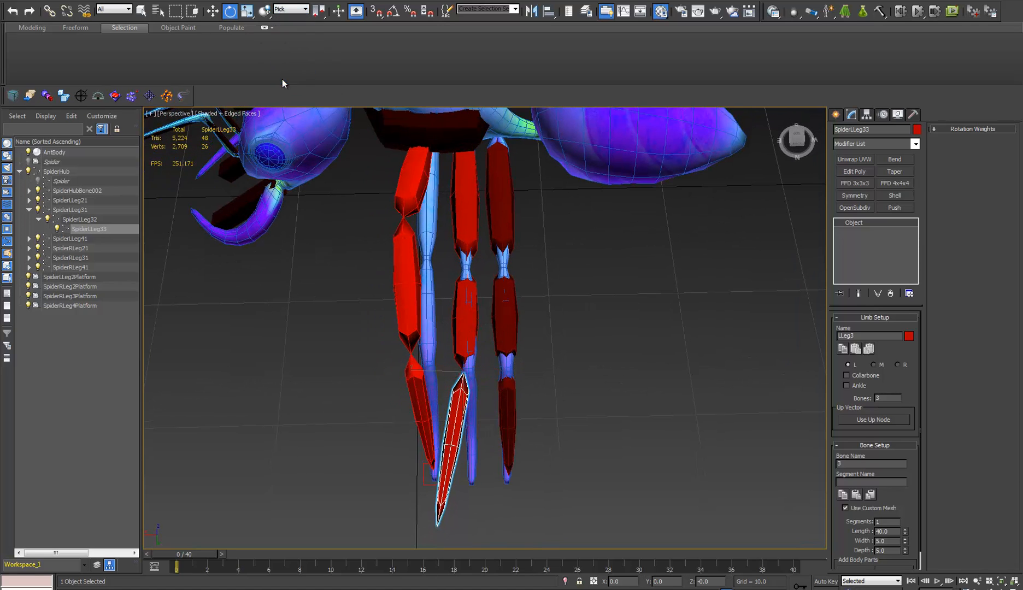
{"action": "left_click", "coordinate": [453, 336]}
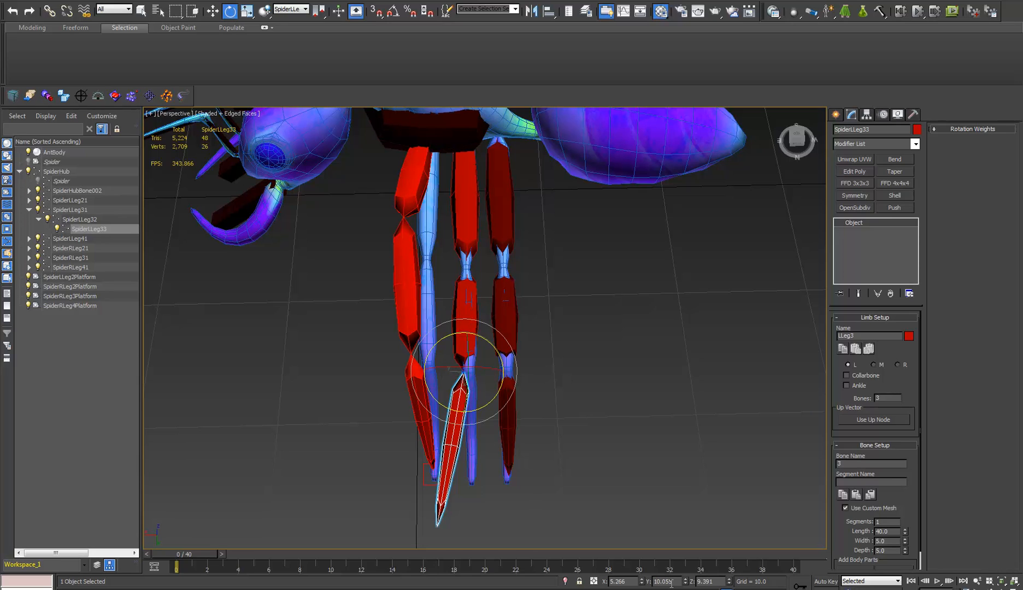
Step: Set the lower bone's rotation to 0 on X, Y and Z to align it with the middle bone
{"action": "type", "text": "0"}
{"action": "key", "text": "Tab"}
{"action": "type", "text": "0"}
{"action": "key", "text": "Tab"}
{"action": "type", "text": "0"}
{"action": "key", "text": "Return"}
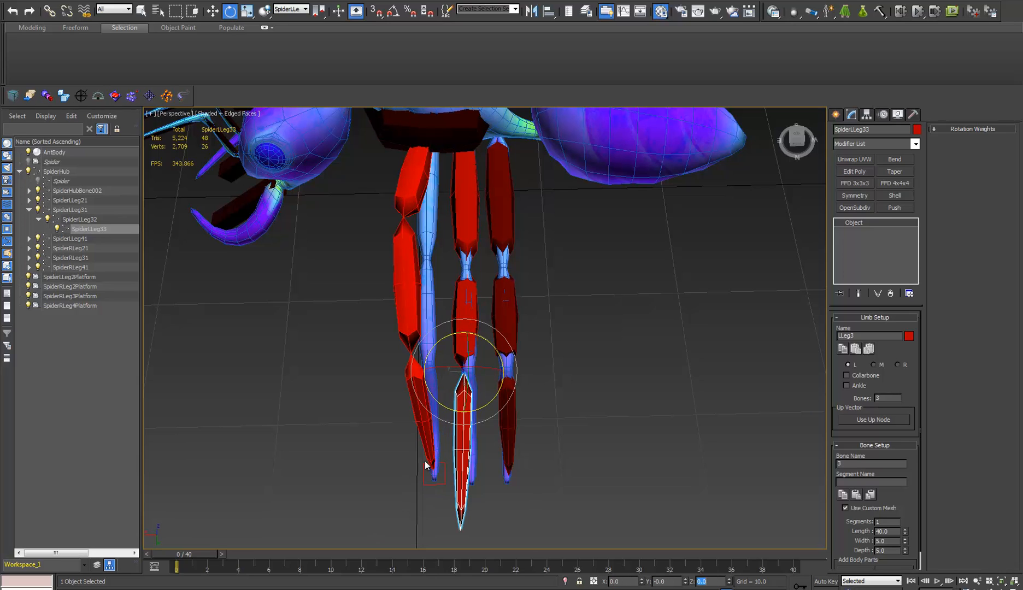
Step: Rotate left leg 3's middle bone slightly sideways to centre it on the leg mesh and fine-tune its length
{"action": "left_click", "coordinate": [460, 340]}
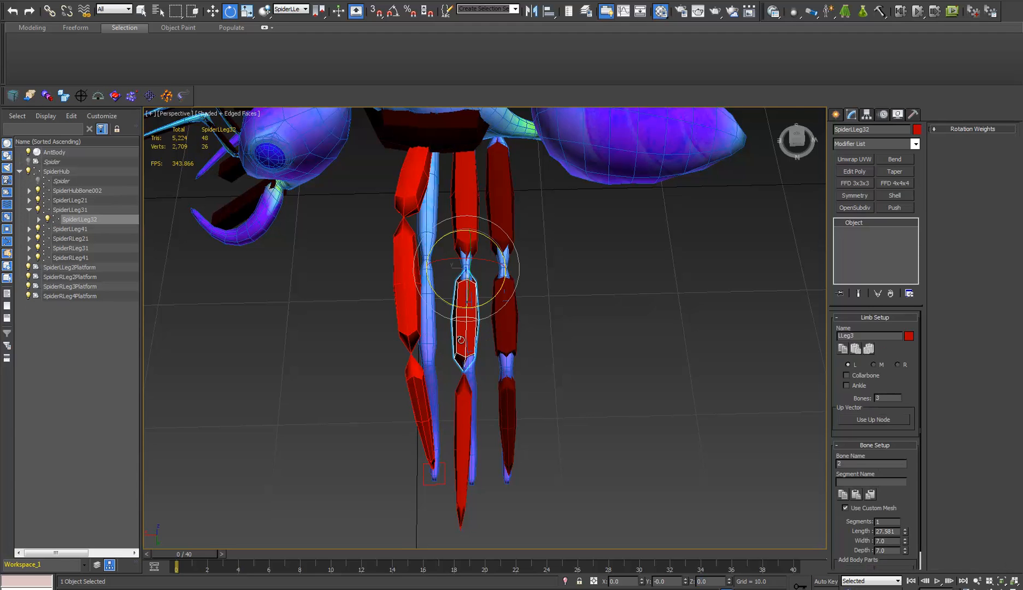
{"action": "scroll", "coordinate": [470, 302], "scroll_direction": "up", "scroll_amount": 2}
{"action": "left_click_drag", "start_coordinate": [479, 281], "coordinate": [483, 281]}
{"action": "middle_click_drag", "start_coordinate": [519, 393], "coordinate": [656, 346], "text": "alt"}
{"action": "scroll", "coordinate": [377, 339], "scroll_direction": "up", "scroll_amount": 3}
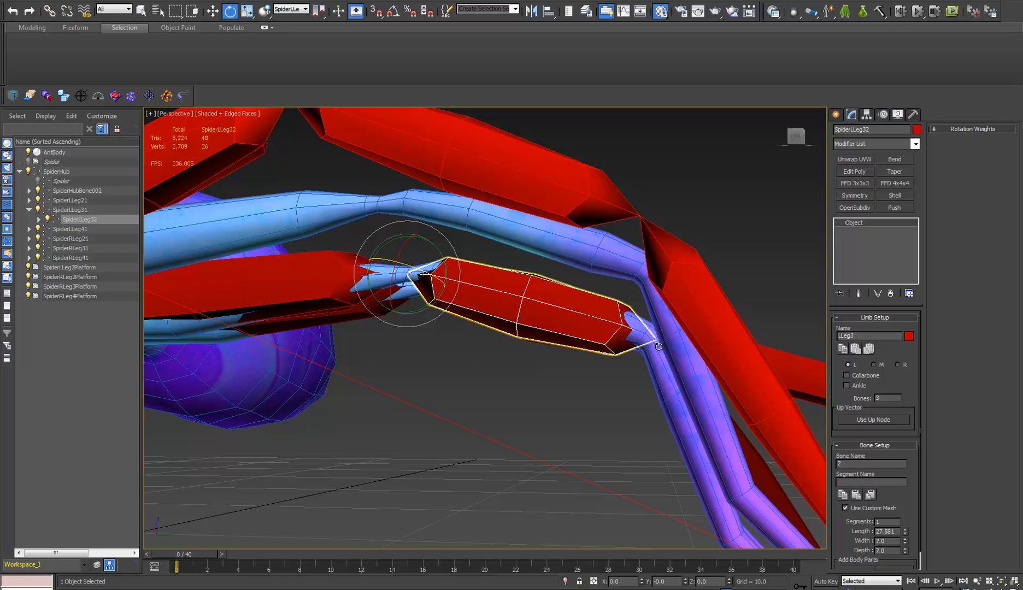
{"action": "left_click", "coordinate": [904, 533]}
Step: Select left leg 3's lower bone and rotate it to line it up with the leg mesh
{"action": "middle_click_drag", "start_coordinate": [810, 473], "coordinate": [533, 328], "text": "alt"}
{"action": "left_click", "coordinate": [536, 482]}
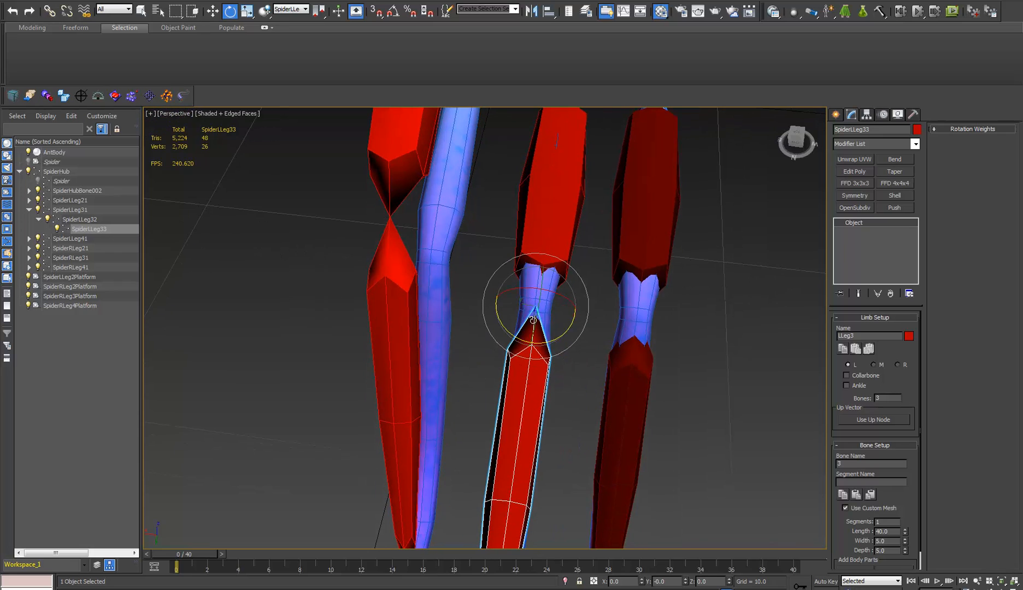
{"action": "left_click_drag", "start_coordinate": [533, 320], "coordinate": [537, 377]}
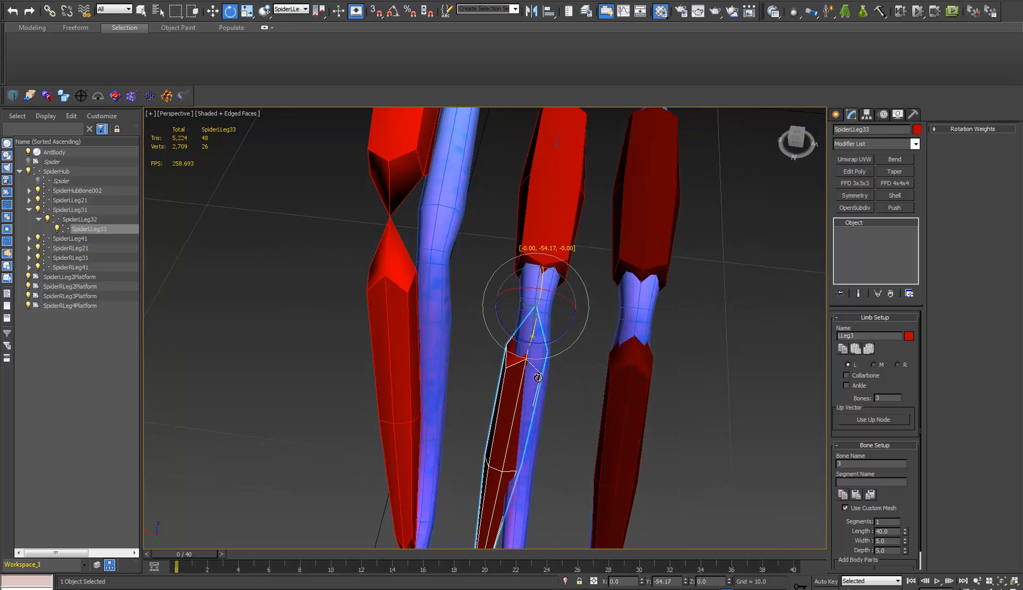
Step: Rotate left leg 3's upper bone sideways to centre the leg on the mesh
{"action": "left_click", "coordinate": [545, 246]}
{"action": "middle_click_drag", "start_coordinate": [545, 245], "coordinate": [558, 189]}
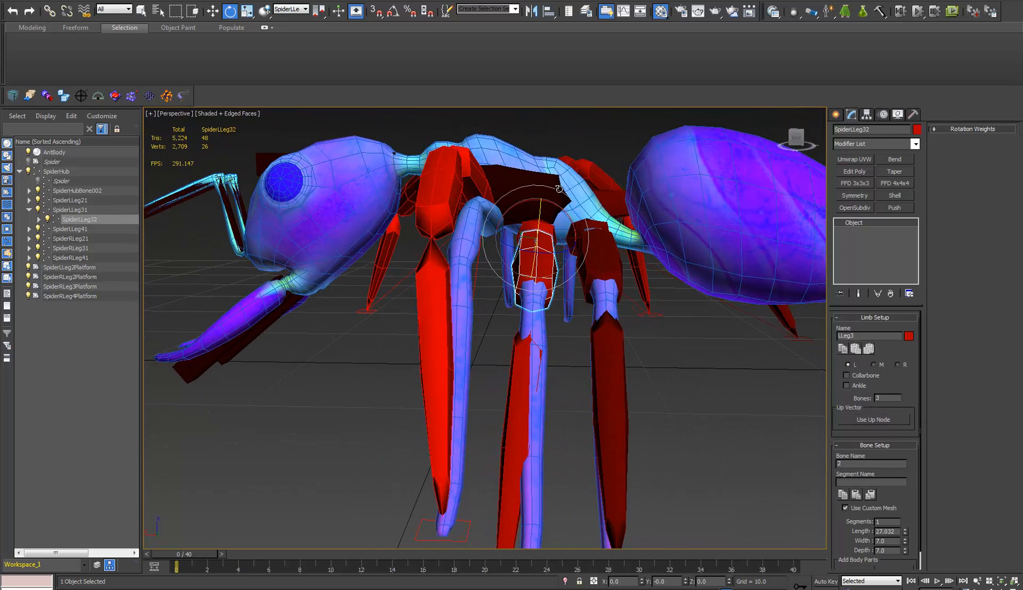
{"action": "left_click", "coordinate": [558, 216]}
{"action": "left_click_drag", "start_coordinate": [561, 213], "coordinate": [555, 202]}
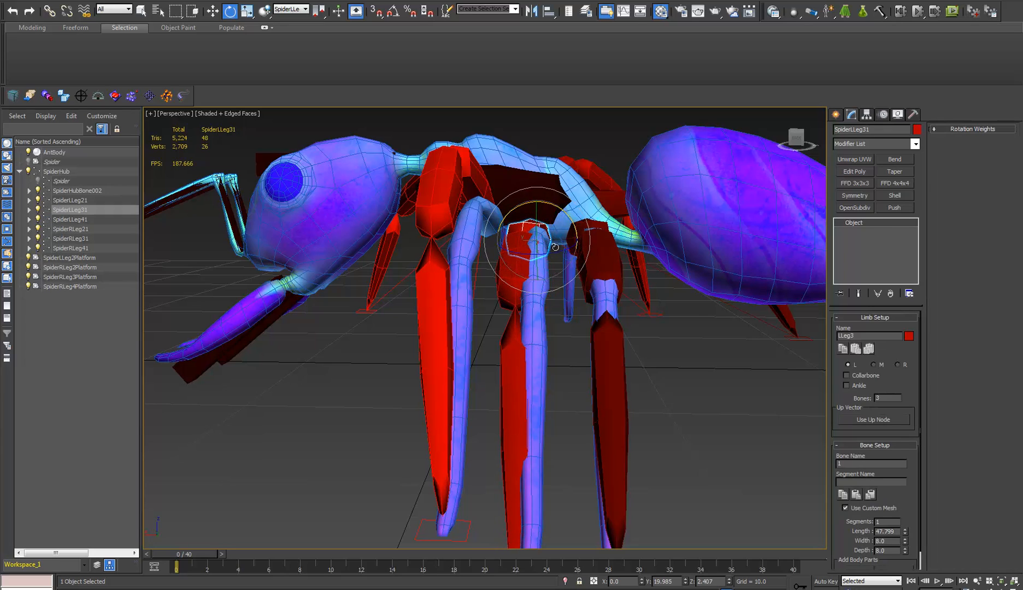
{"action": "left_click_drag", "start_coordinate": [551, 256], "coordinate": [553, 255]}
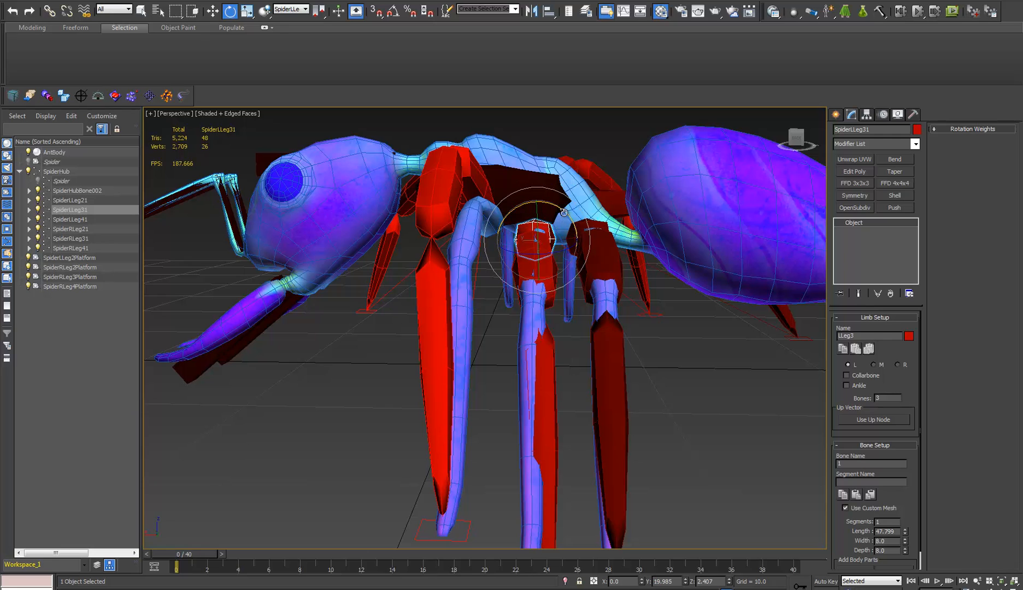
{"action": "left_click_drag", "start_coordinate": [564, 213], "coordinate": [565, 214]}
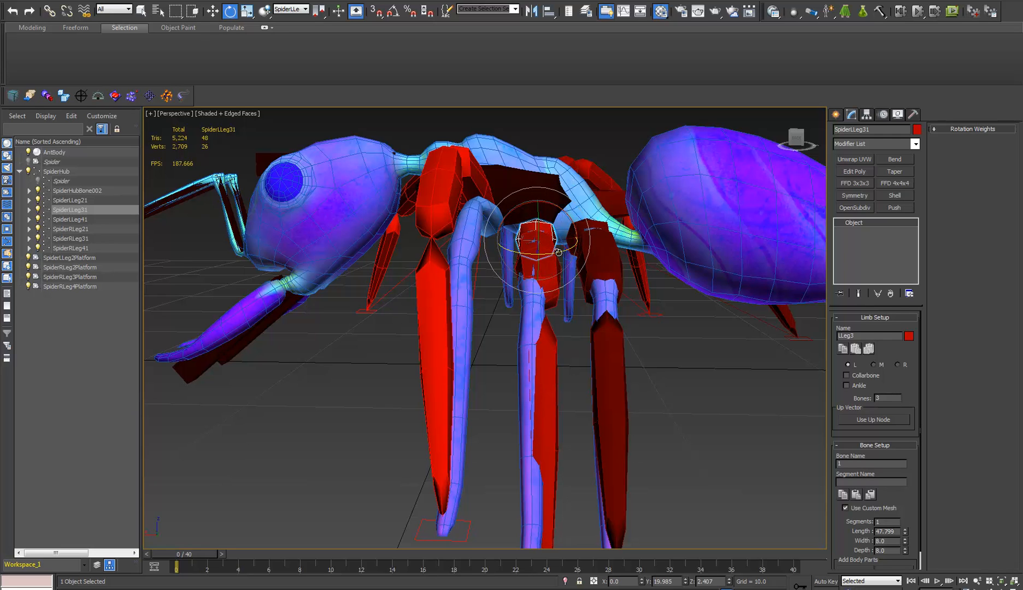
{"action": "left_click_drag", "start_coordinate": [558, 252], "coordinate": [559, 253]}
Step: Select left leg 3's middle bone and rotate it slightly to line it up with the leg mesh
{"action": "middle_click_drag", "start_coordinate": [536, 230], "coordinate": [539, 275], "text": "alt"}
{"action": "left_click_drag", "start_coordinate": [553, 166], "coordinate": [609, 483]}
{"action": "middle_click_drag", "start_coordinate": [561, 377], "coordinate": [558, 312]}
{"action": "left_click", "coordinate": [530, 375]}
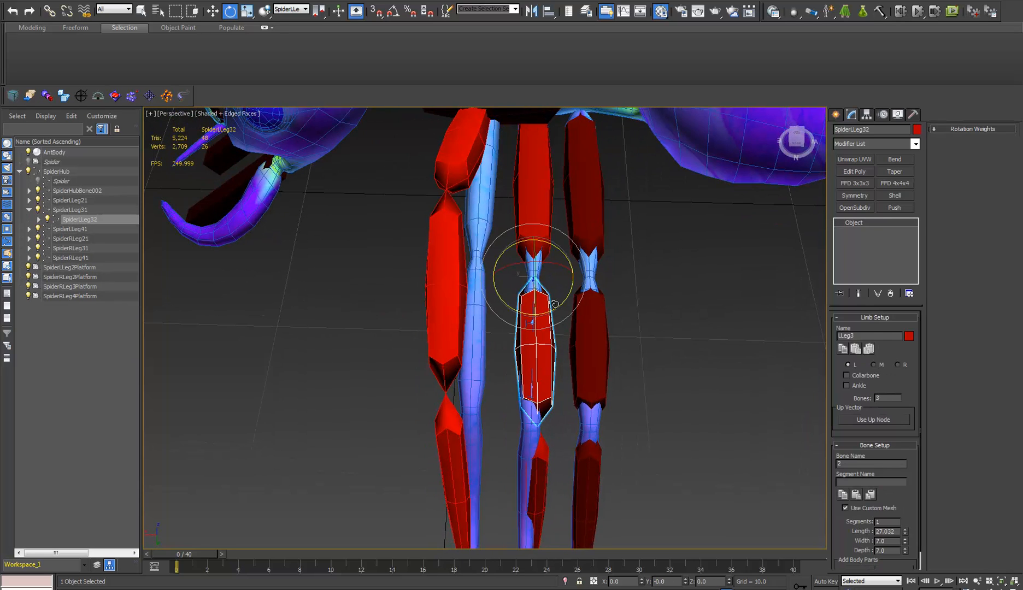
{"action": "left_click_drag", "start_coordinate": [554, 305], "coordinate": [552, 307]}
Step: Copy left leg 4's upper bone settings and paste them mirrored onto right leg 4's upper bone
{"action": "middle_click_drag", "start_coordinate": [548, 388], "coordinate": [621, 341], "text": "alt"}
{"action": "left_click", "coordinate": [585, 229]}
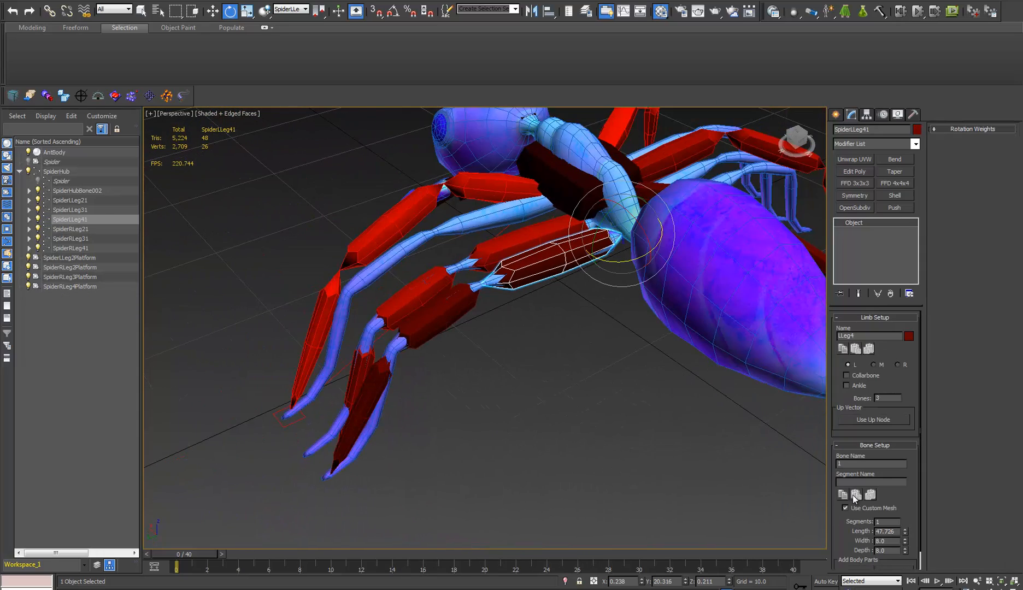
{"action": "middle_click_drag", "start_coordinate": [339, 454], "coordinate": [504, 306], "text": "alt"}
{"action": "left_click", "coordinate": [535, 280]}
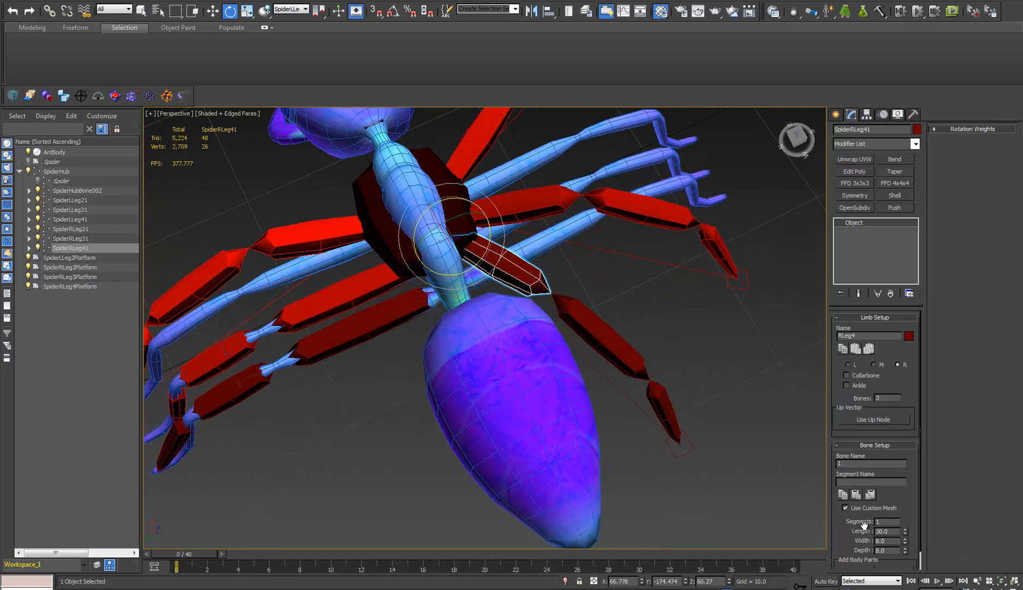
{"action": "left_click", "coordinate": [869, 495]}
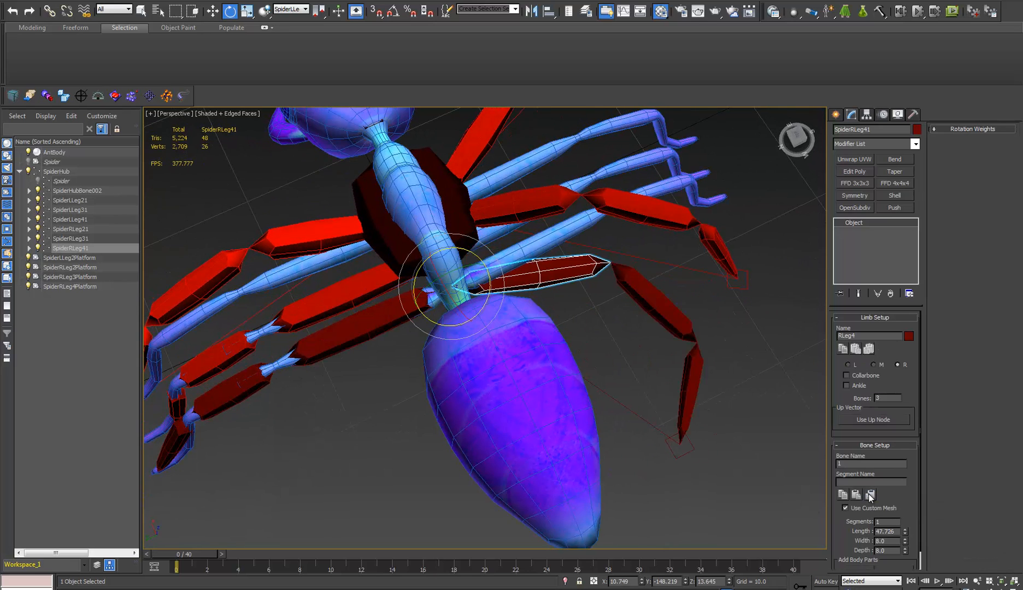
Step: Delete right leg 4's foot platform
{"action": "middle_click_drag", "start_coordinate": [611, 381], "coordinate": [592, 380], "text": "alt"}
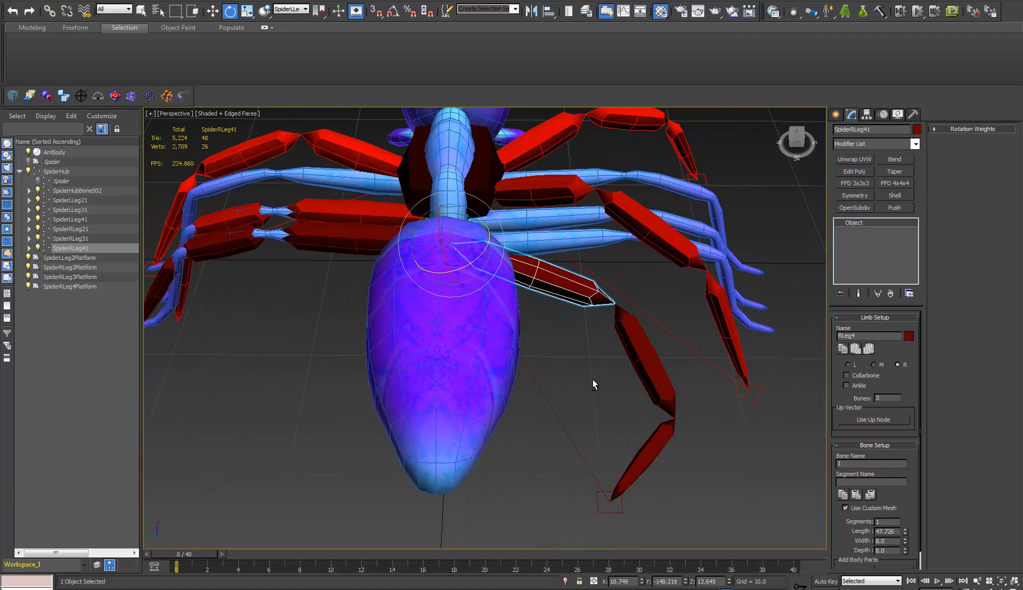
{"action": "left_click", "coordinate": [614, 513]}
{"action": "key", "text": "Delete"}
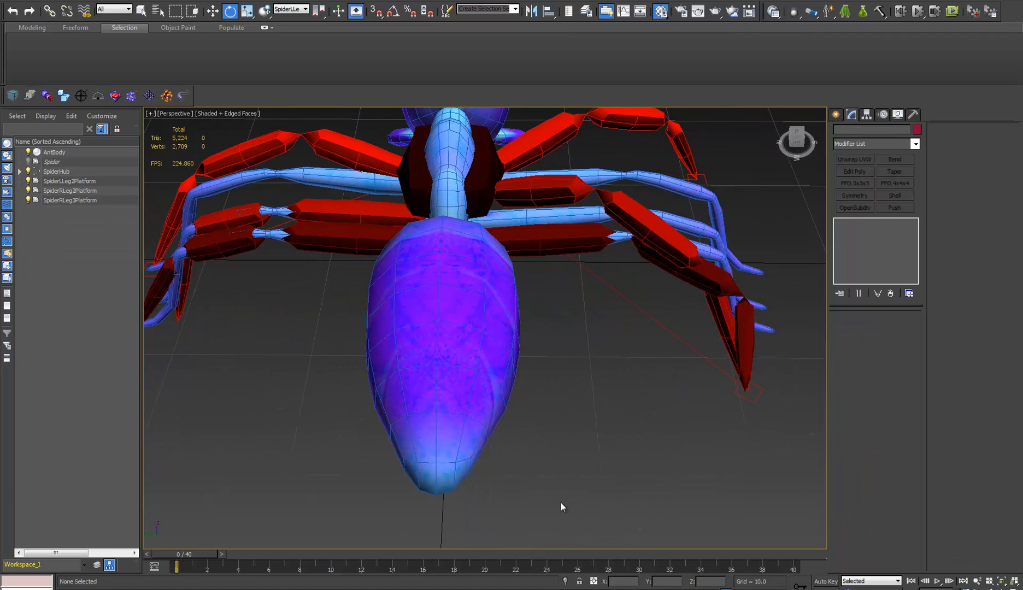
Step: Copy left leg 4's upper bone settings again and reapply them mirrored to right leg 4's upper bone
{"action": "left_click", "coordinate": [581, 230]}
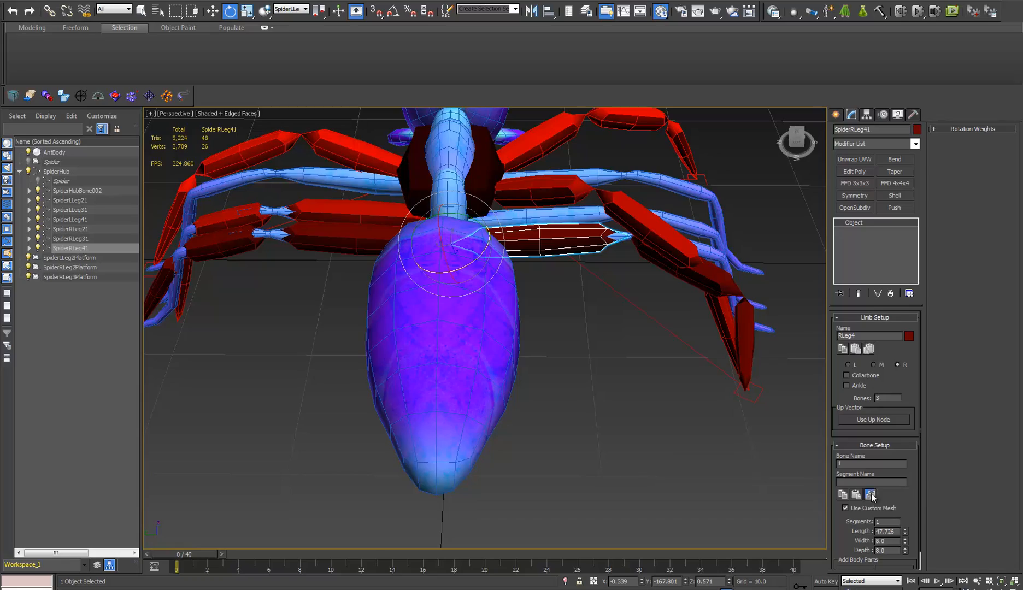
{"action": "middle_click_drag", "start_coordinate": [668, 354], "coordinate": [350, 276], "text": "alt"}
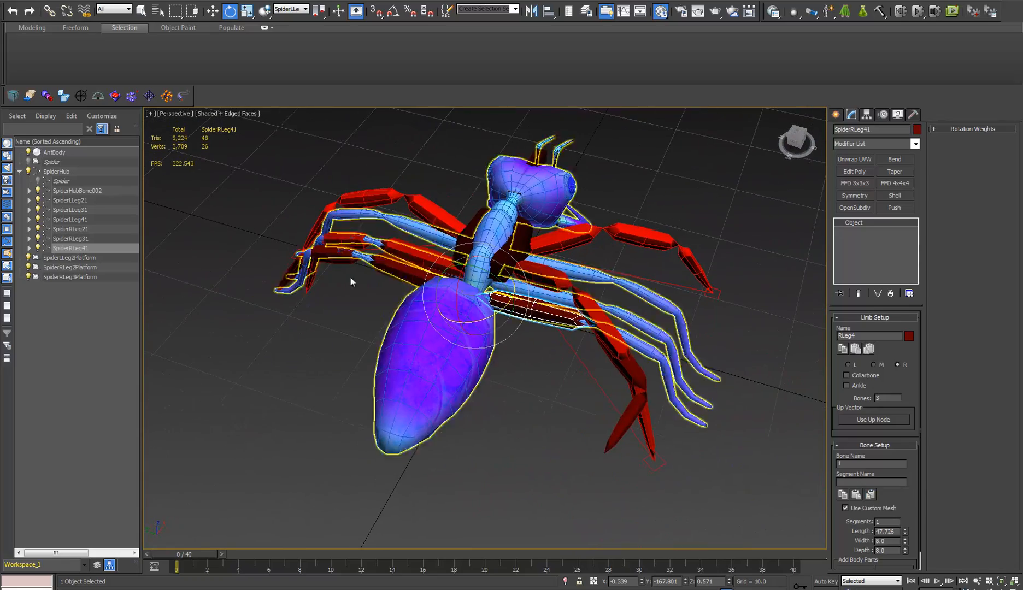
{"action": "left_click", "coordinate": [334, 248]}
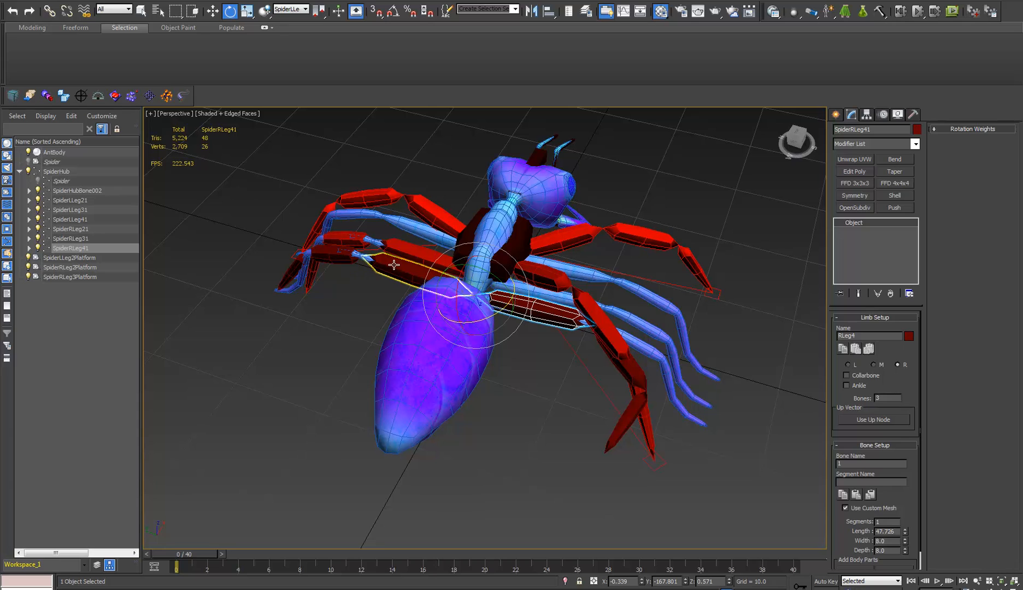
{"action": "left_click", "coordinate": [332, 256], "text": "ctrl"}
{"action": "left_click", "coordinate": [334, 251]}
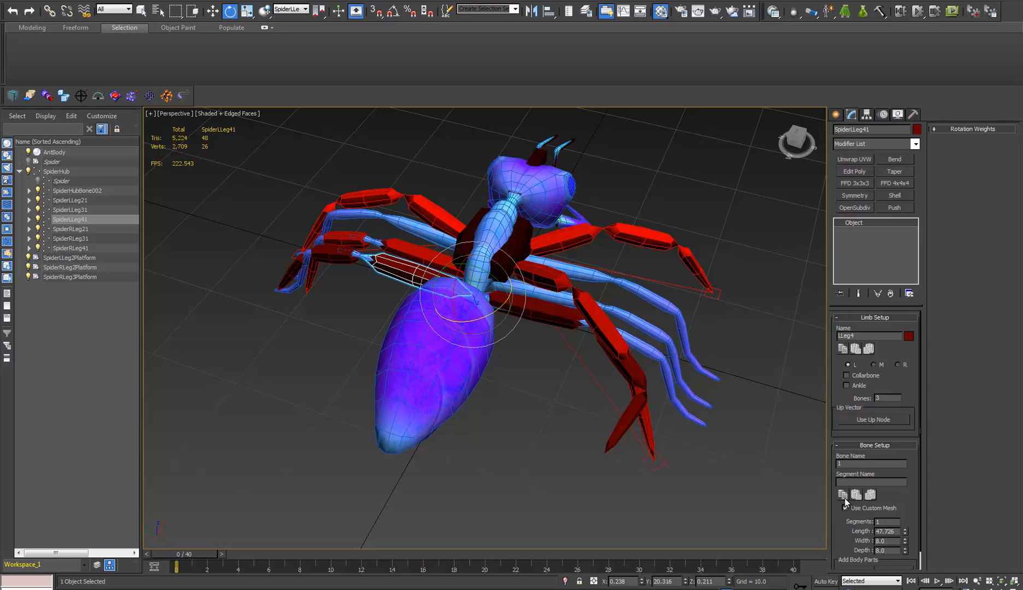
{"action": "left_click", "coordinate": [552, 319]}
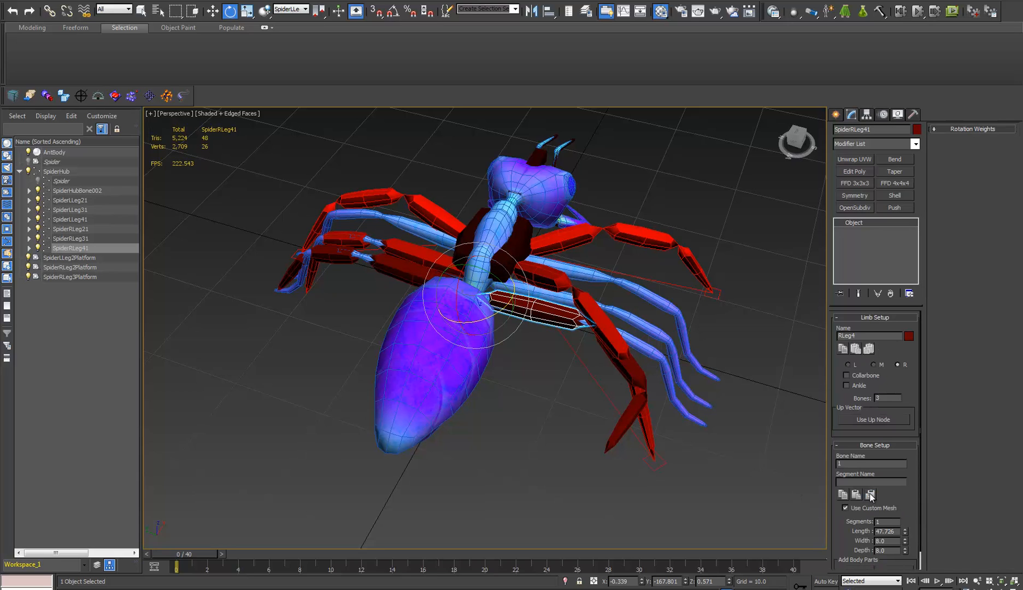
Step: Copy left leg 4's middle bone settings and paste them mirrored onto right leg 4's middle bone
{"action": "left_click", "coordinate": [367, 258]}
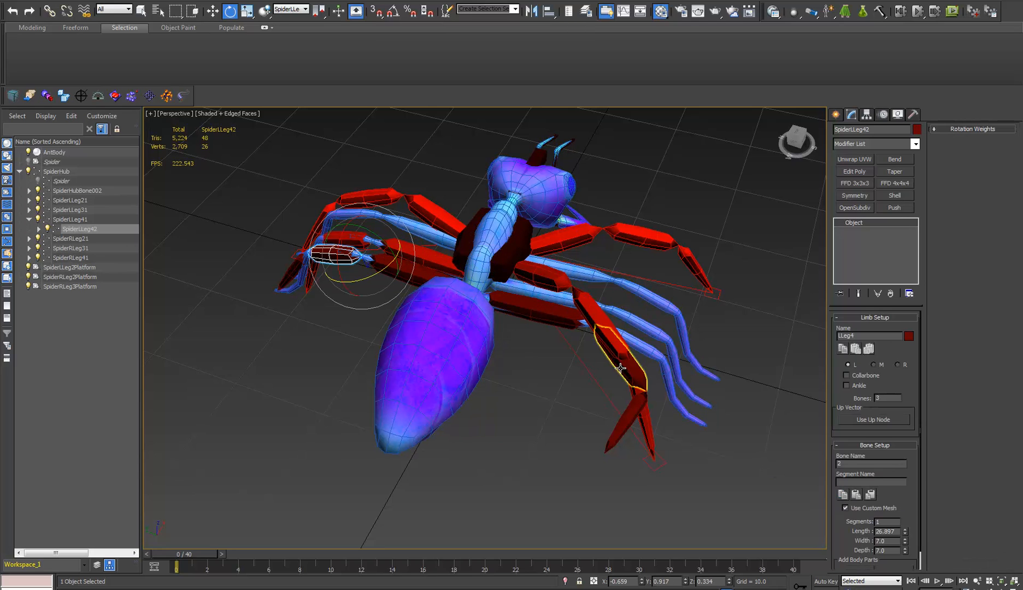
{"action": "middle_click_drag", "start_coordinate": [606, 355], "coordinate": [574, 345], "text": "alt"}
{"action": "left_click", "coordinate": [536, 350]}
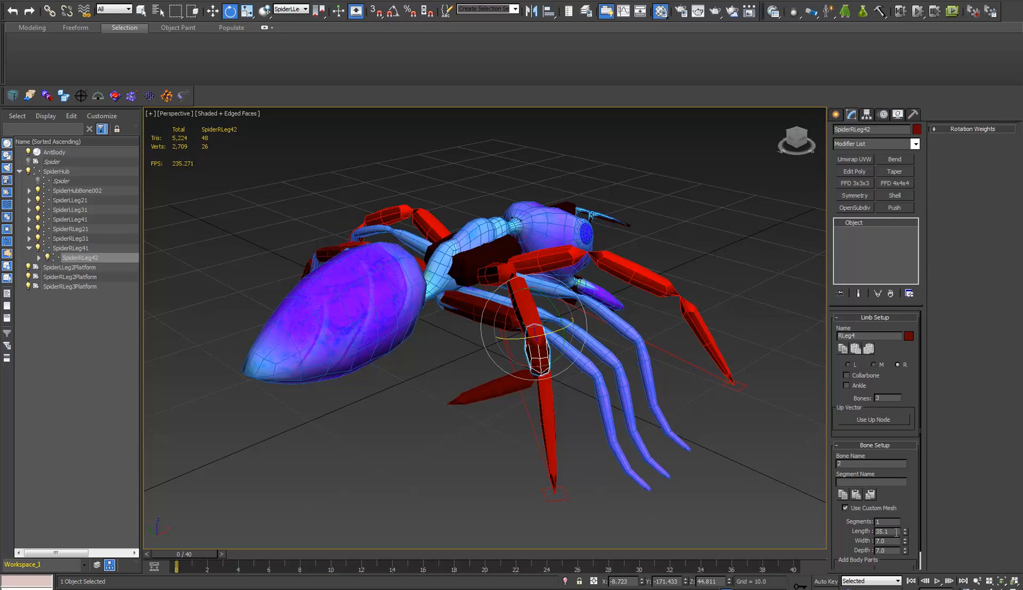
{"action": "left_click", "coordinate": [871, 494]}
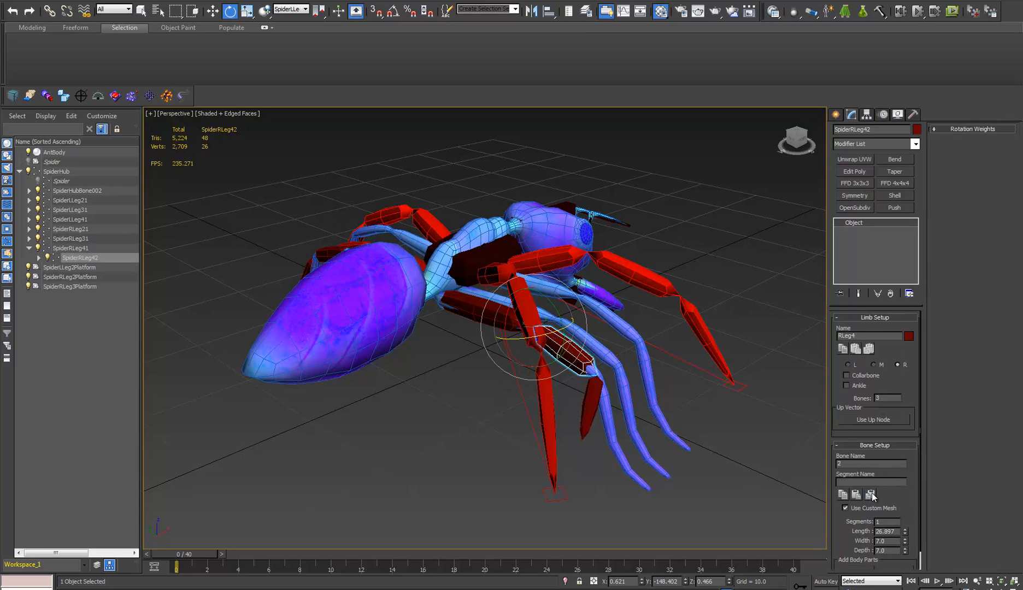
Step: Try to create an IK target for left leg 4 from its lower bone
{"action": "middle_click_drag", "start_coordinate": [343, 269], "coordinate": [311, 262], "text": "alt"}
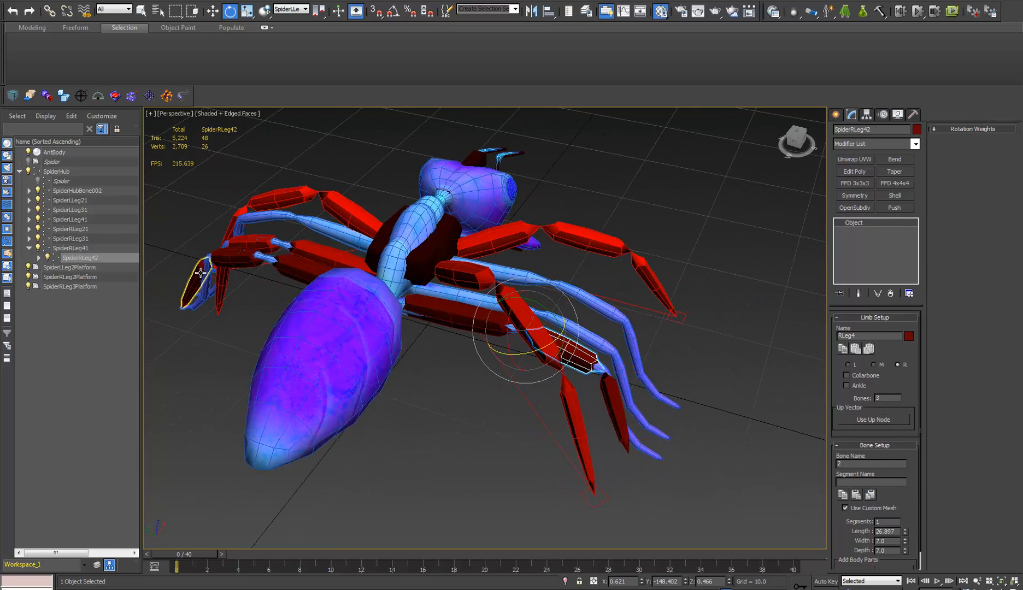
{"action": "left_click", "coordinate": [200, 272]}
{"action": "middle_click_drag", "start_coordinate": [209, 272], "coordinate": [324, 299]}
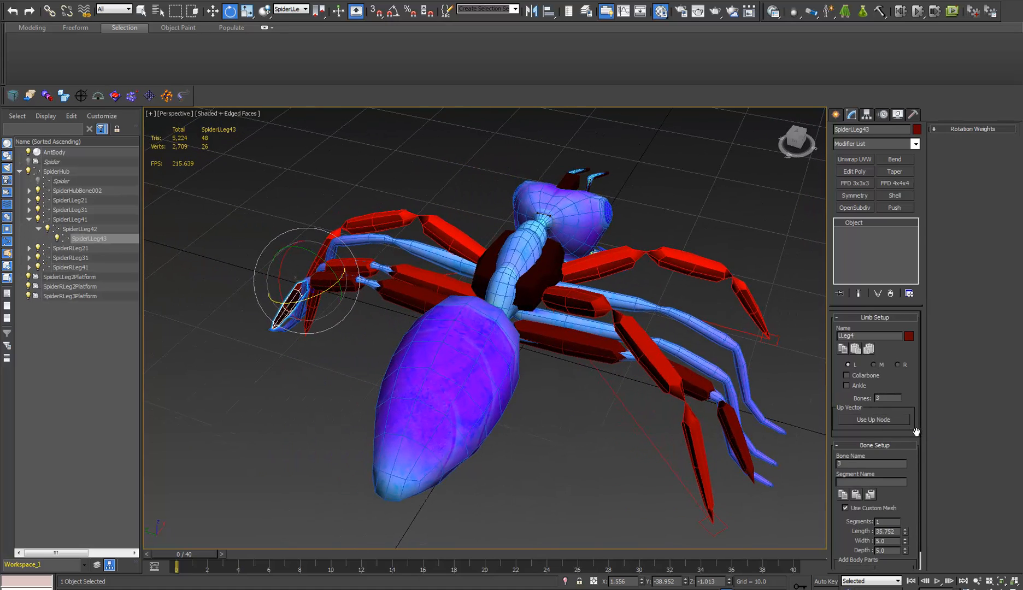
{"action": "scroll", "coordinate": [916, 401], "scroll_direction": "down", "scroll_amount": 1}
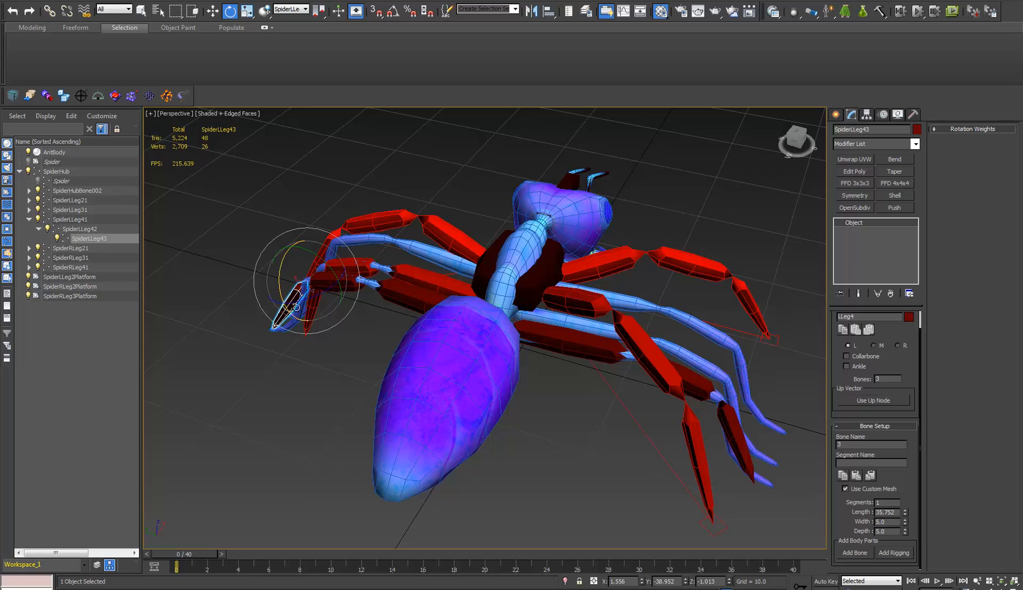
{"action": "middle_click_drag", "start_coordinate": [298, 295], "coordinate": [475, 395], "text": "alt"}
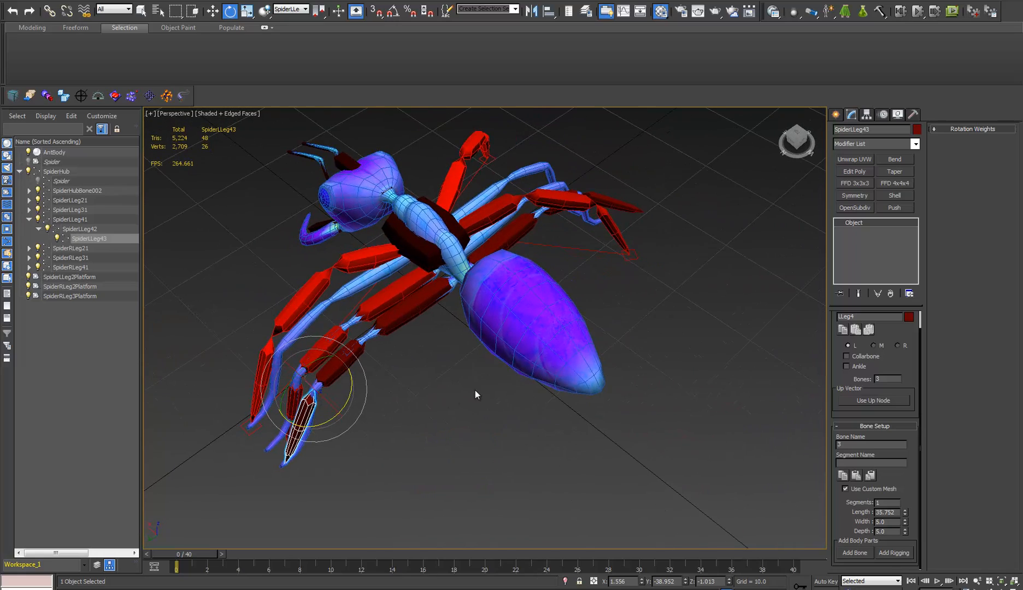
{"action": "middle_click_drag", "start_coordinate": [573, 377], "coordinate": [570, 389]}
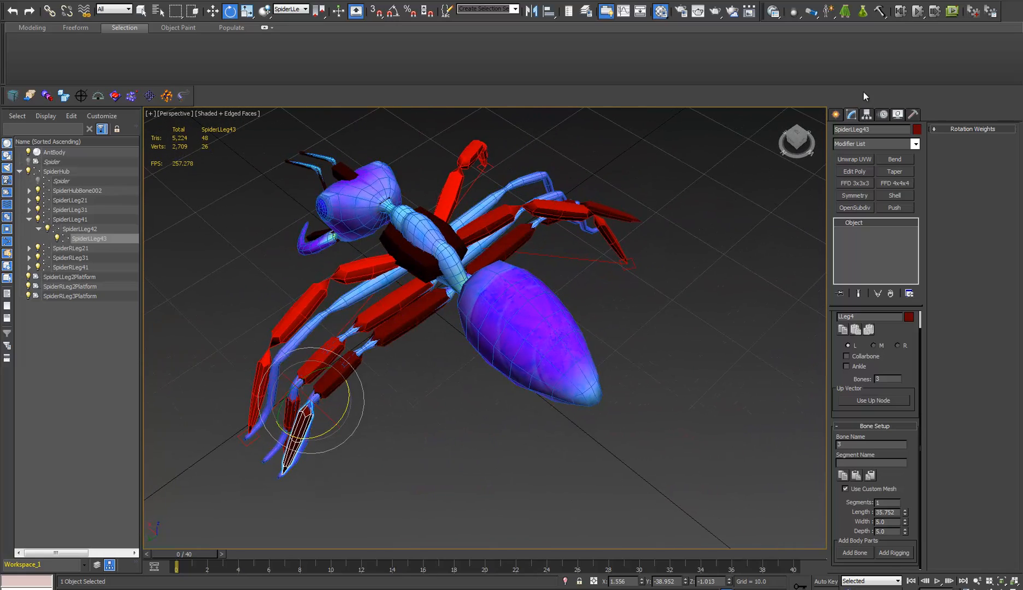
{"action": "left_click", "coordinate": [883, 114]}
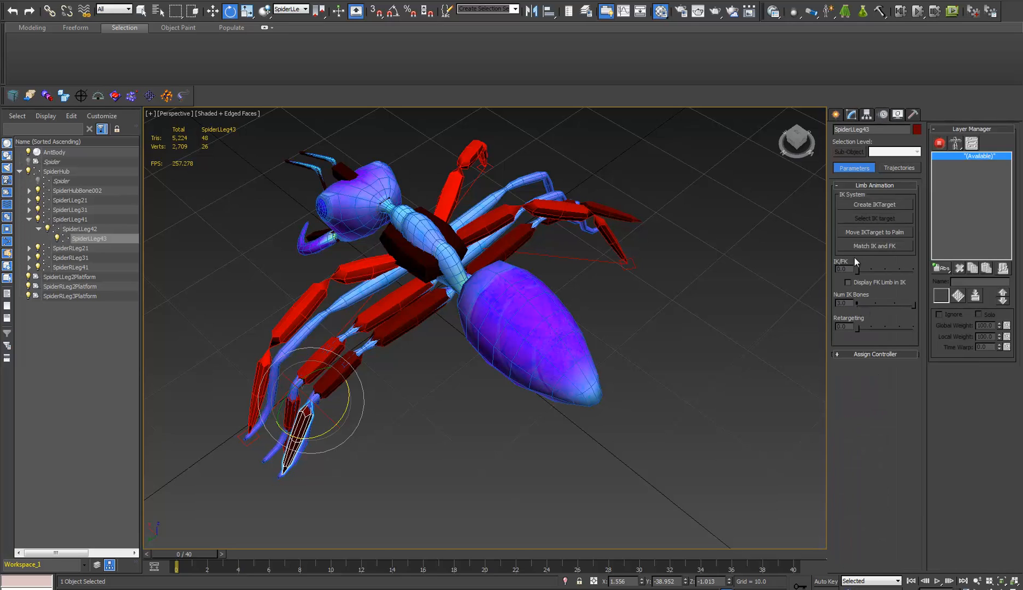
{"action": "left_click", "coordinate": [885, 204]}
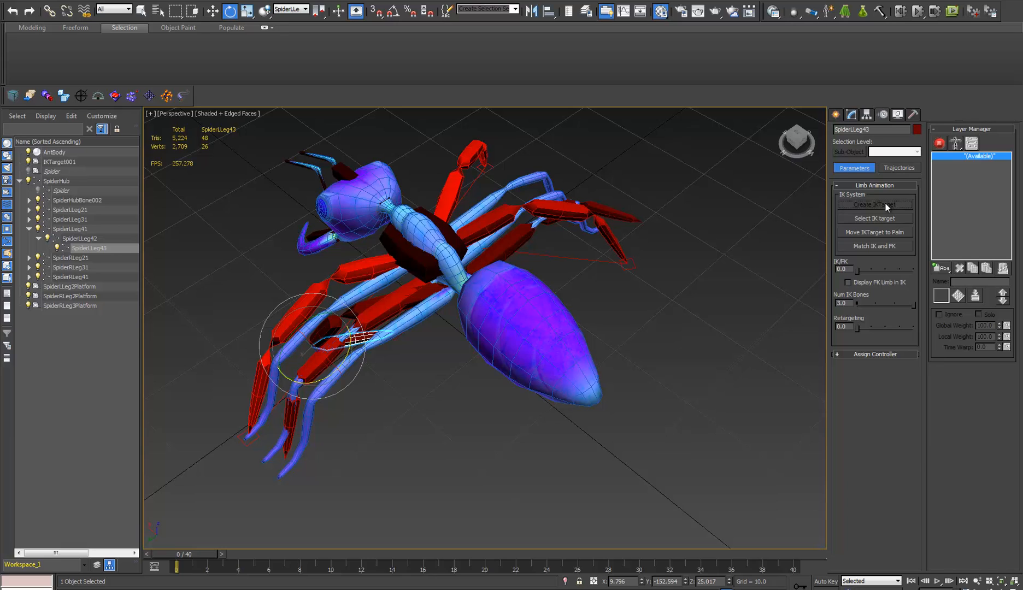
{"action": "key", "text": "ctrl+z"}
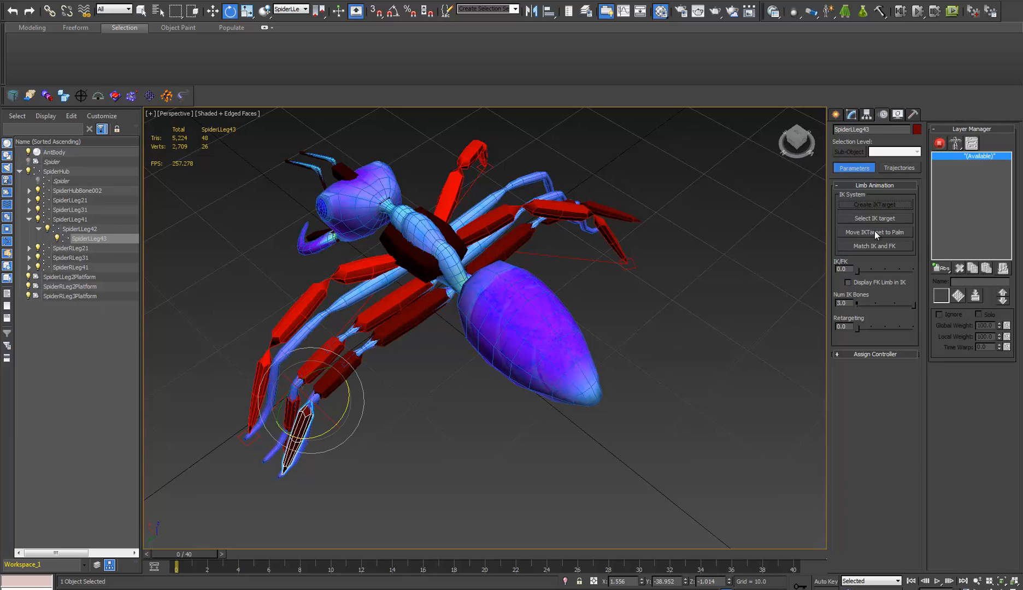
Step: Try to move left leg 4's IK target to the palm and select the target
{"action": "left_click", "coordinate": [879, 230]}
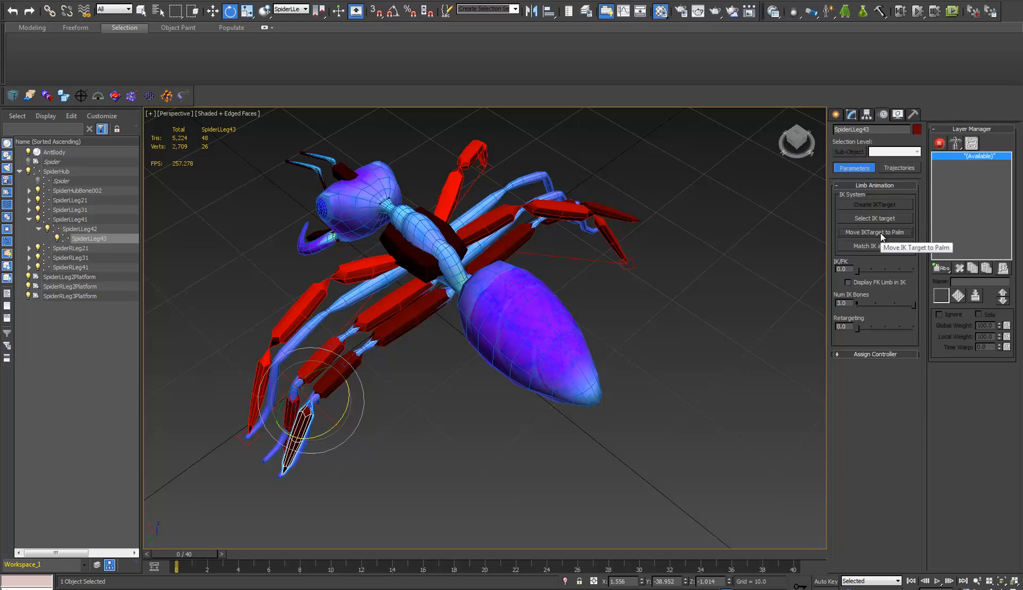
{"action": "middle_click_drag", "start_coordinate": [407, 389], "coordinate": [437, 328], "text": "alt"}
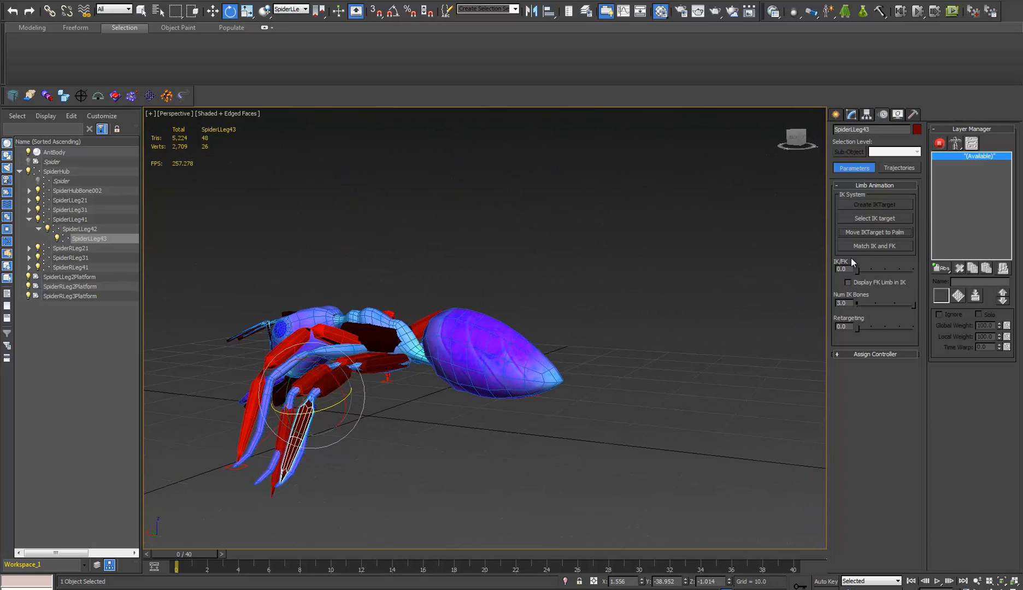
{"action": "left_click", "coordinate": [879, 219]}
{"action": "middle_click_drag", "start_coordinate": [591, 328], "coordinate": [662, 356], "text": "alt"}
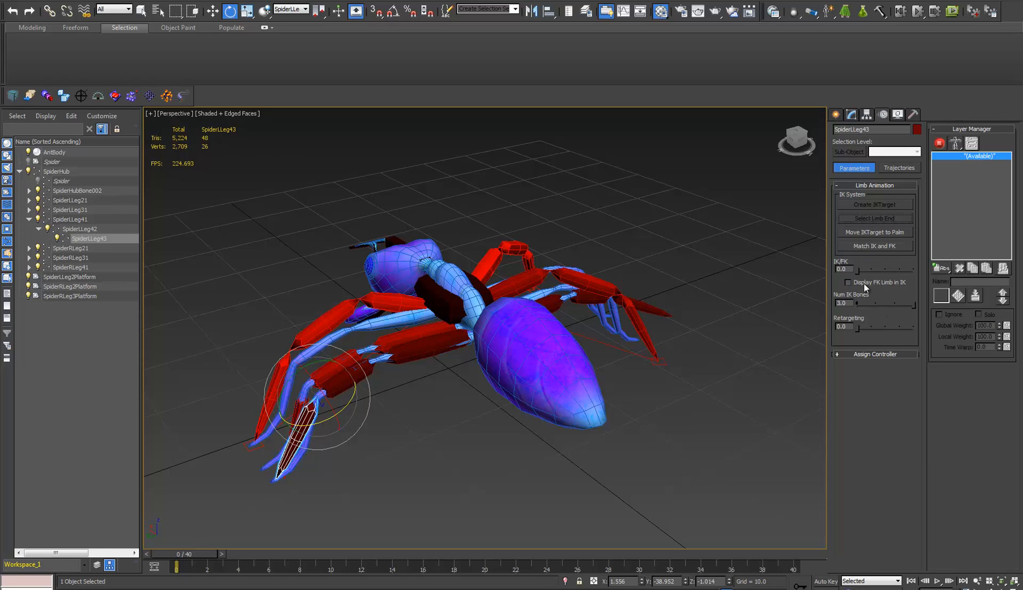
Step: Select left leg 4's upper bone and create an IK target for the limb
{"action": "left_click", "coordinate": [588, 297]}
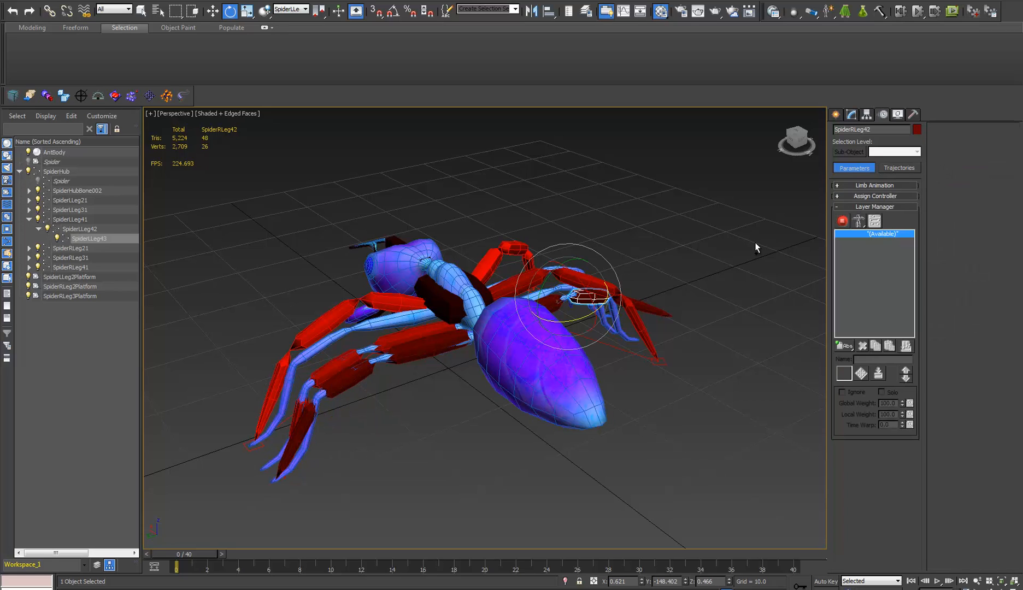
{"action": "left_click", "coordinate": [407, 350]}
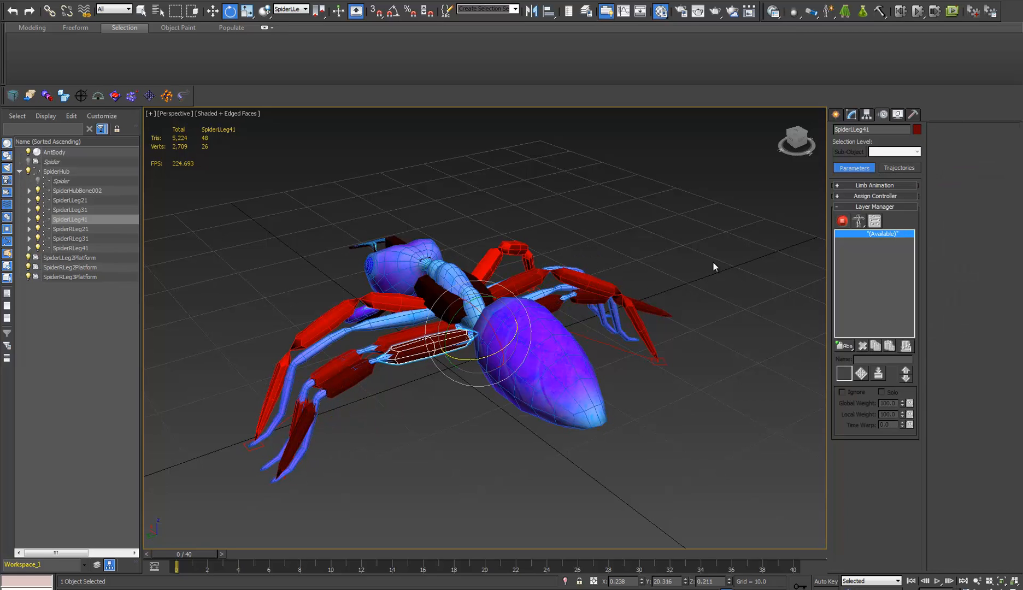
{"action": "left_click", "coordinate": [847, 185]}
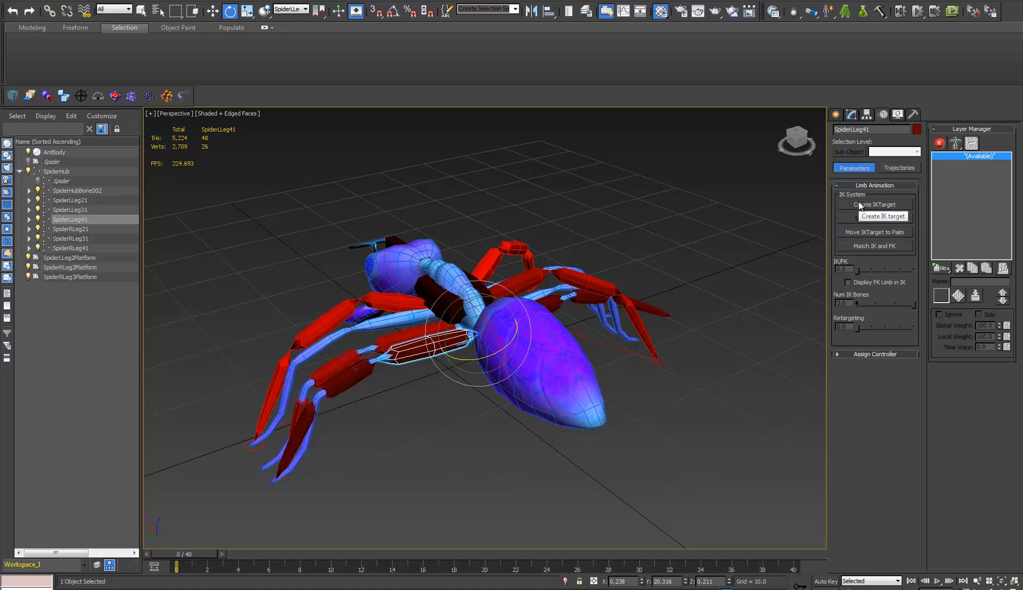
{"action": "left_click", "coordinate": [858, 206]}
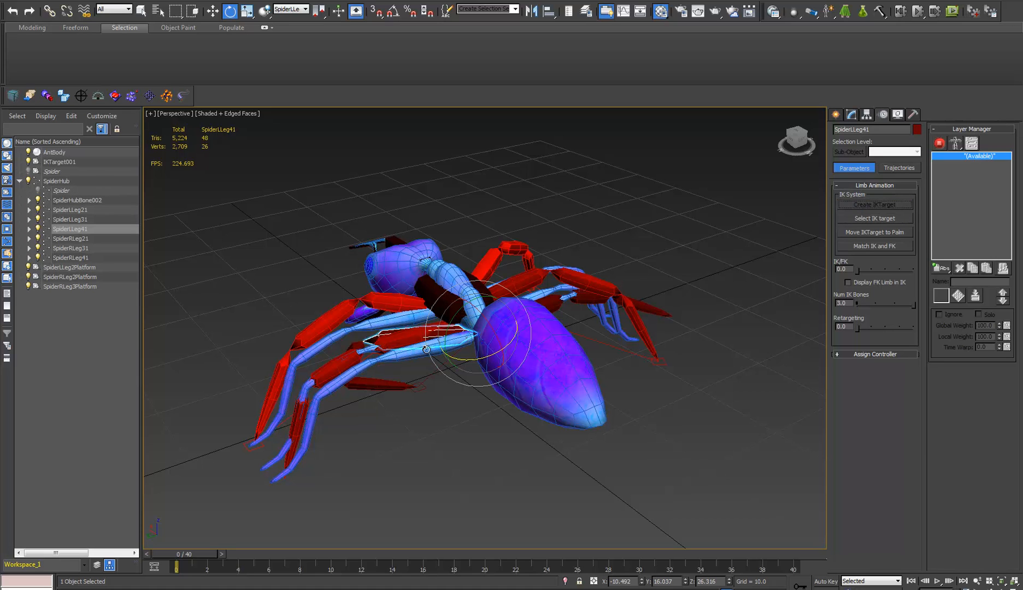
Step: Undo the creation of left leg 4's IK target
{"action": "middle_click_drag", "start_coordinate": [418, 388], "coordinate": [435, 362], "text": "alt"}
{"action": "key", "text": "ctrl+z"}
{"action": "scroll", "coordinate": [428, 346], "scroll_direction": "up", "scroll_amount": 5}
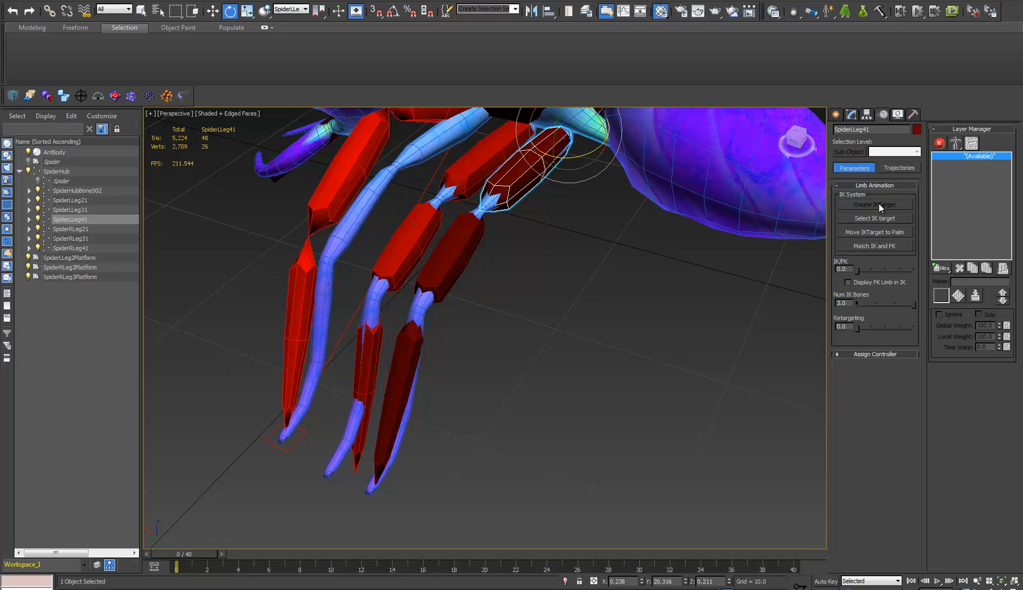
Step: Create a new IK target for left leg 4 with its upper bone selected
{"action": "middle_click_drag", "start_coordinate": [525, 349], "coordinate": [487, 353], "text": "alt"}
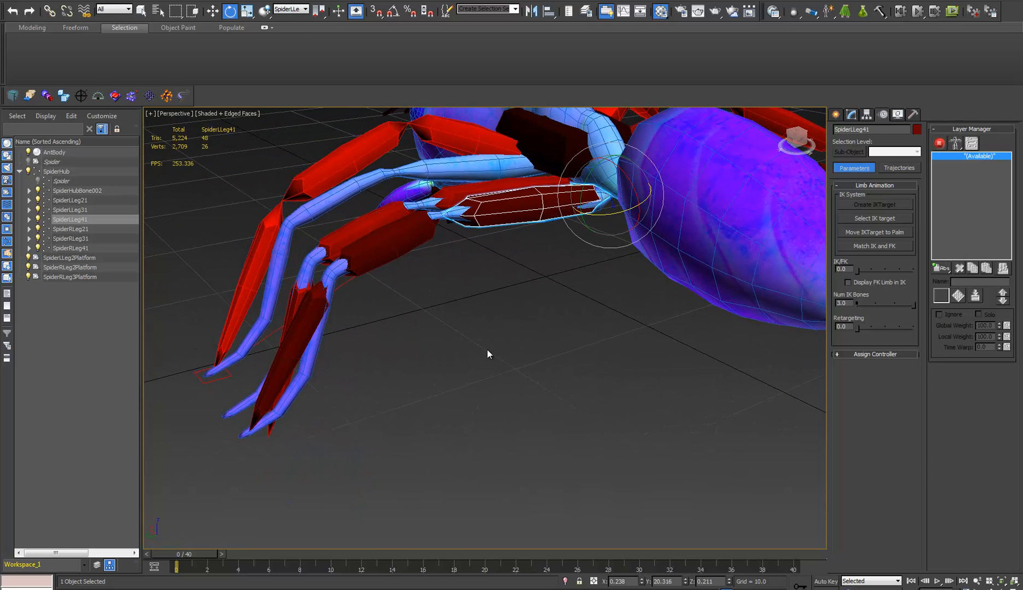
{"action": "left_click", "coordinate": [507, 293]}
{"action": "left_click", "coordinate": [530, 203]}
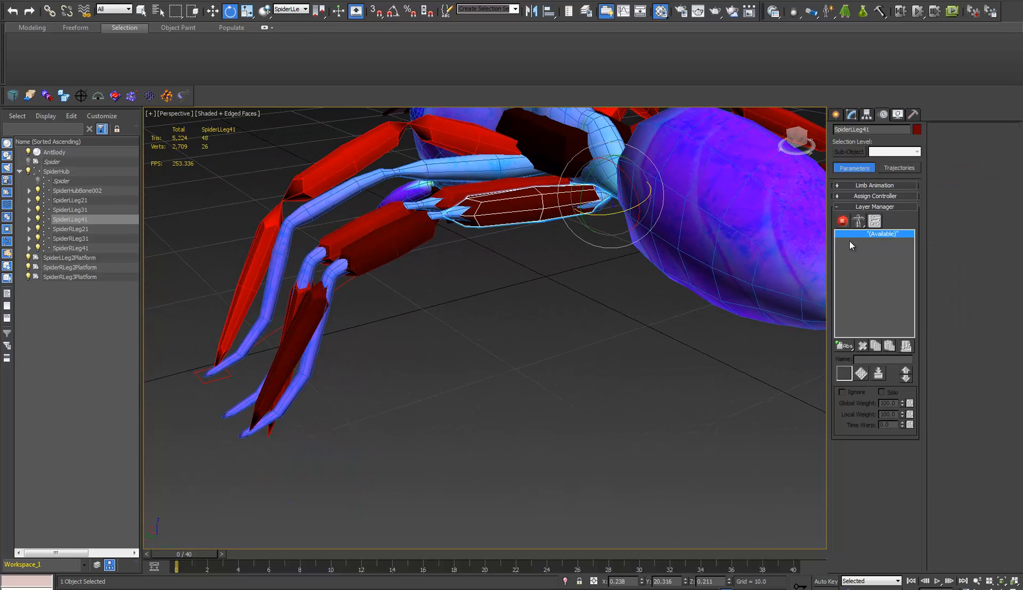
{"action": "left_click", "coordinate": [856, 186]}
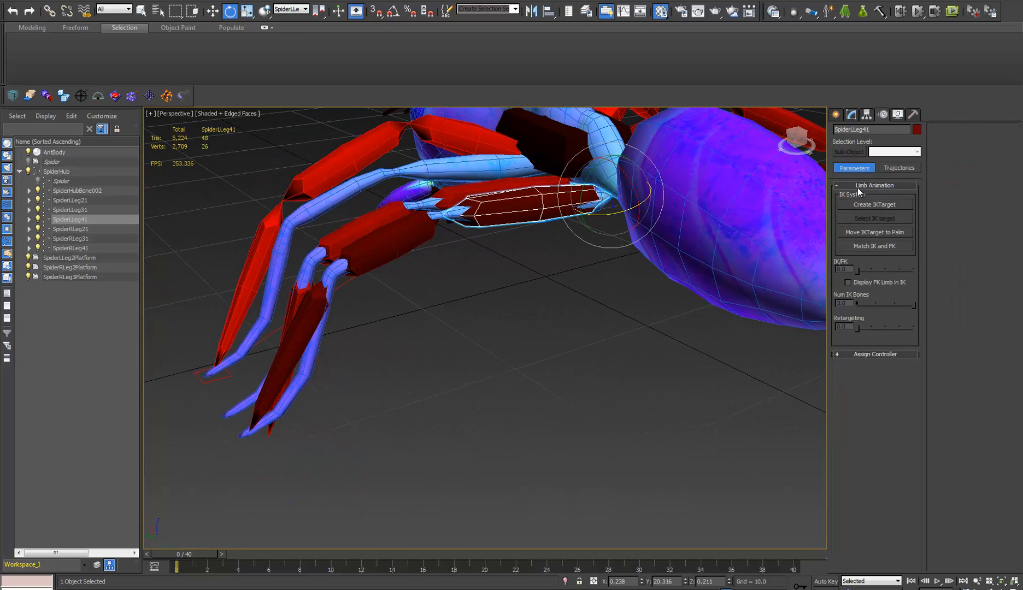
{"action": "left_click", "coordinate": [883, 204]}
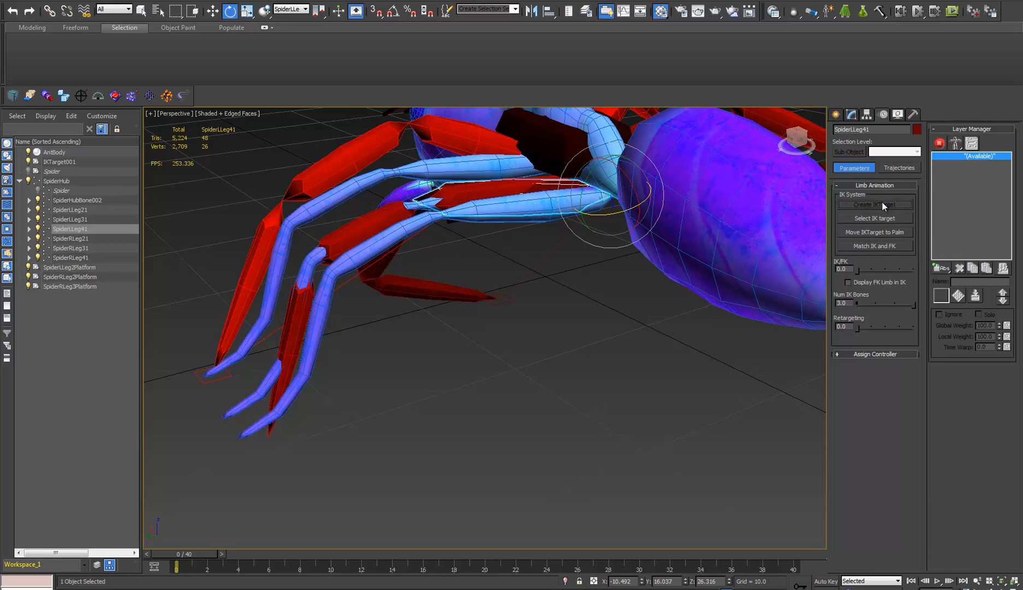
Step: Move left leg 4's IK target onto the mesh foot tip, at about X -6.4, Y 23.9, Z -1.0
{"action": "left_click", "coordinate": [500, 299]}
{"action": "key", "text": "w"}
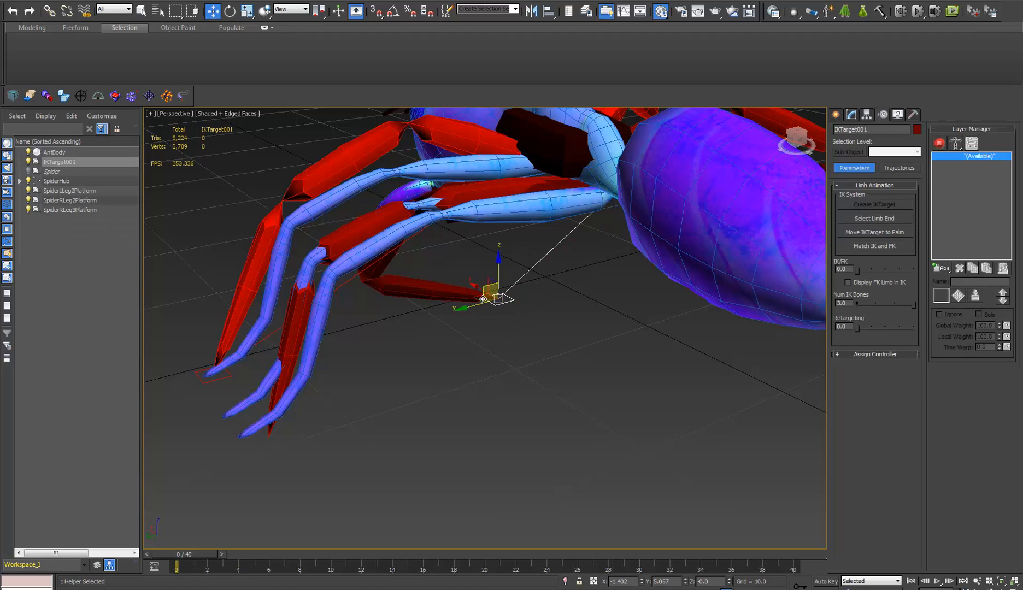
{"action": "left_click_drag", "start_coordinate": [483, 298], "coordinate": [232, 445]}
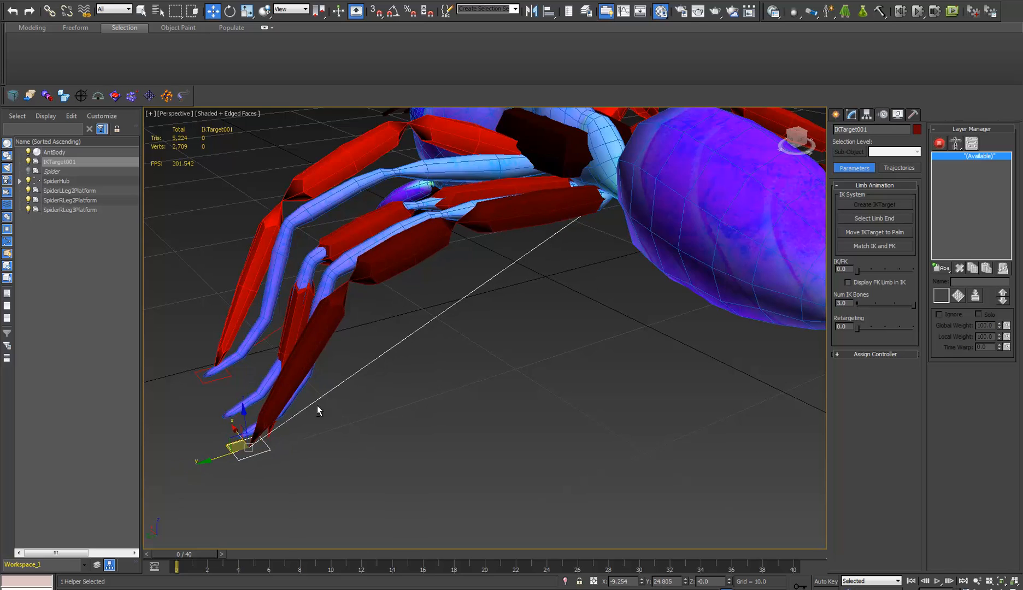
{"action": "middle_click_drag", "start_coordinate": [318, 407], "coordinate": [372, 420], "text": "alt"}
{"action": "middle_click_drag", "start_coordinate": [399, 363], "coordinate": [604, 348]}
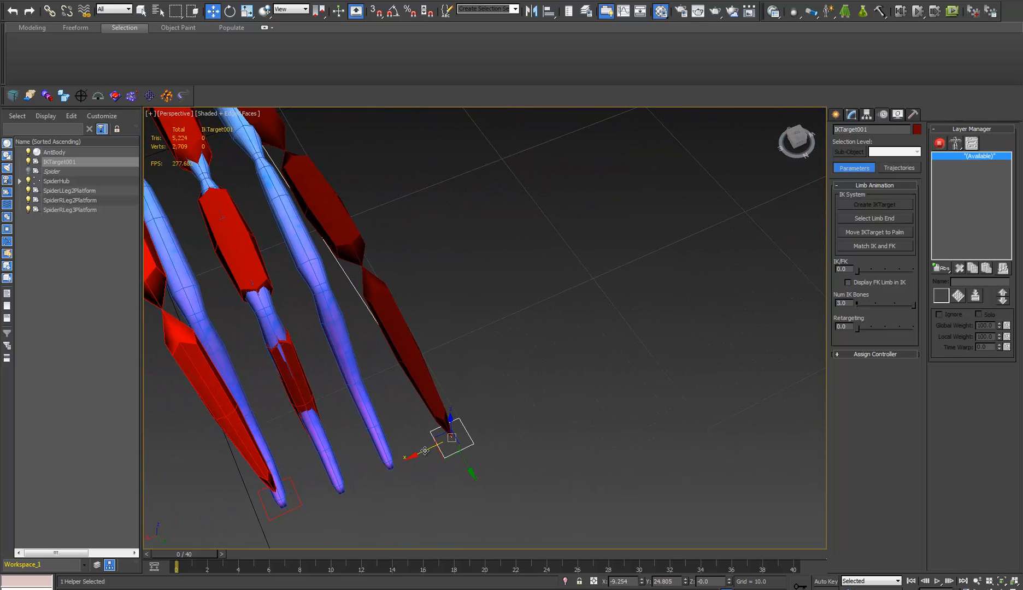
{"action": "left_click_drag", "start_coordinate": [424, 451], "coordinate": [366, 473]}
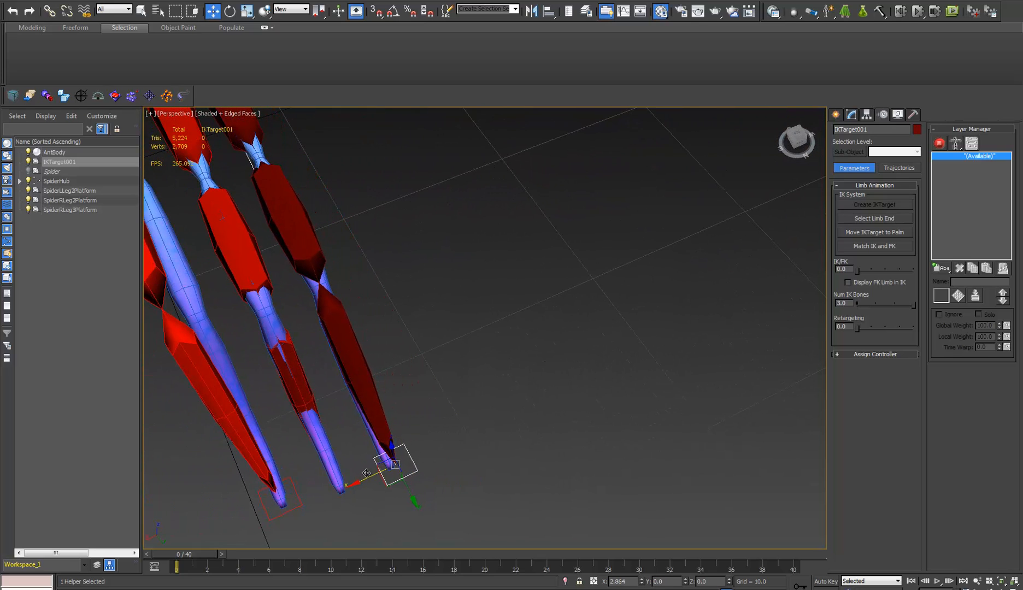
{"action": "middle_click_drag", "start_coordinate": [379, 431], "coordinate": [292, 324], "text": "alt"}
{"action": "left_click_drag", "start_coordinate": [381, 450], "coordinate": [402, 471]}
Step: Select right leg 4's upper bone and create an IK target for the limb
{"action": "middle_click_drag", "start_coordinate": [538, 390], "coordinate": [573, 443], "text": "alt"}
{"action": "middle_click_drag", "start_coordinate": [573, 444], "coordinate": [506, 479]}
{"action": "middle_click_drag", "start_coordinate": [587, 306], "coordinate": [532, 361]}
{"action": "scroll", "coordinate": [455, 376], "scroll_direction": "down", "scroll_amount": 3}
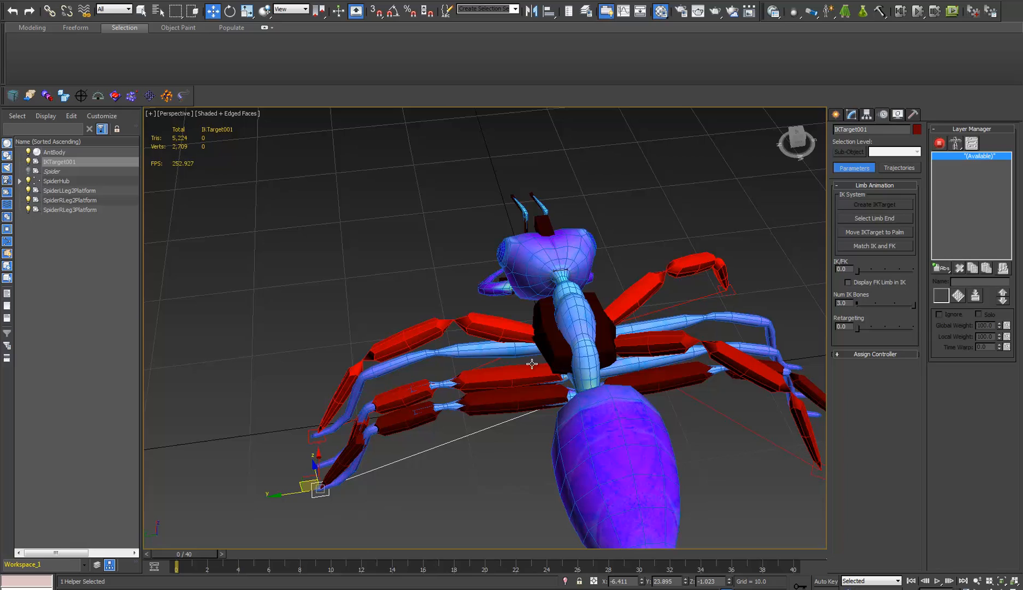
{"action": "left_click", "coordinate": [665, 380]}
{"action": "left_click", "coordinate": [870, 186]}
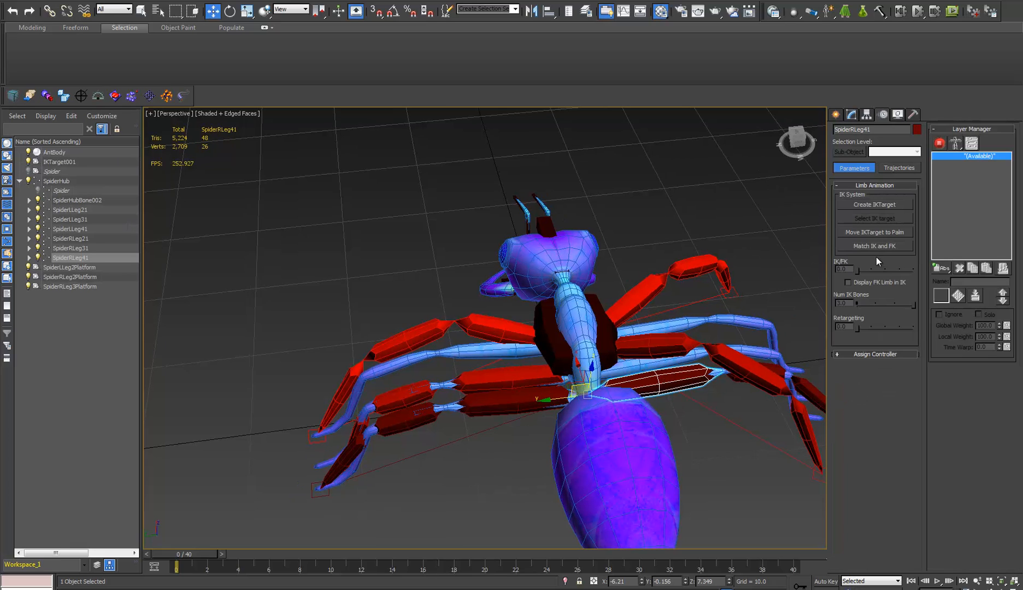
{"action": "left_click", "coordinate": [872, 204]}
Step: Try to place right leg 4's IK target by moving it out toward the rear of the ant
{"action": "middle_click_drag", "start_coordinate": [629, 339], "coordinate": [536, 315], "text": "alt"}
{"action": "left_click", "coordinate": [548, 400]}
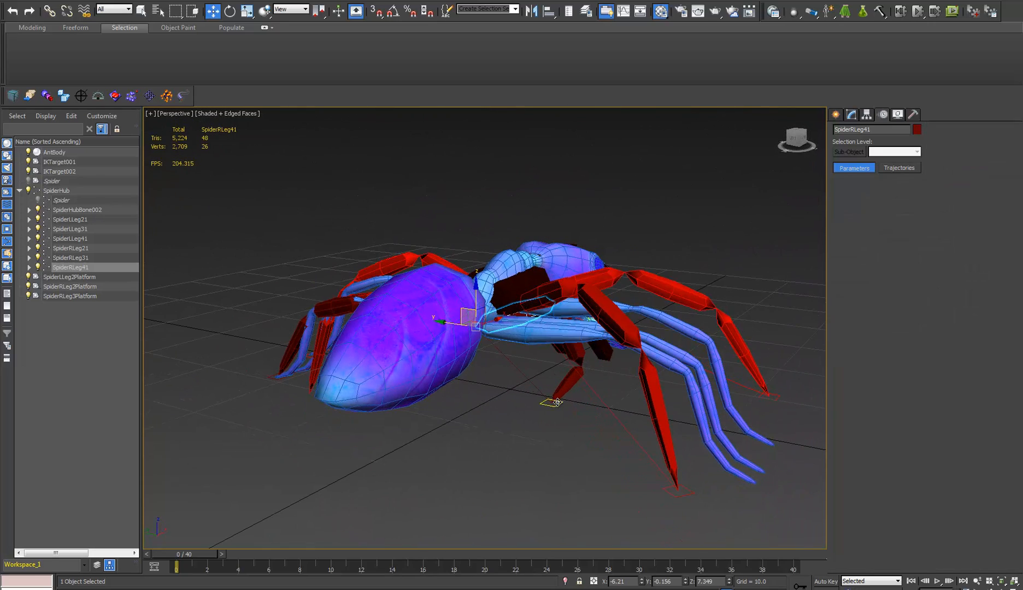
{"action": "left_click_drag", "start_coordinate": [544, 393], "coordinate": [388, 523]}
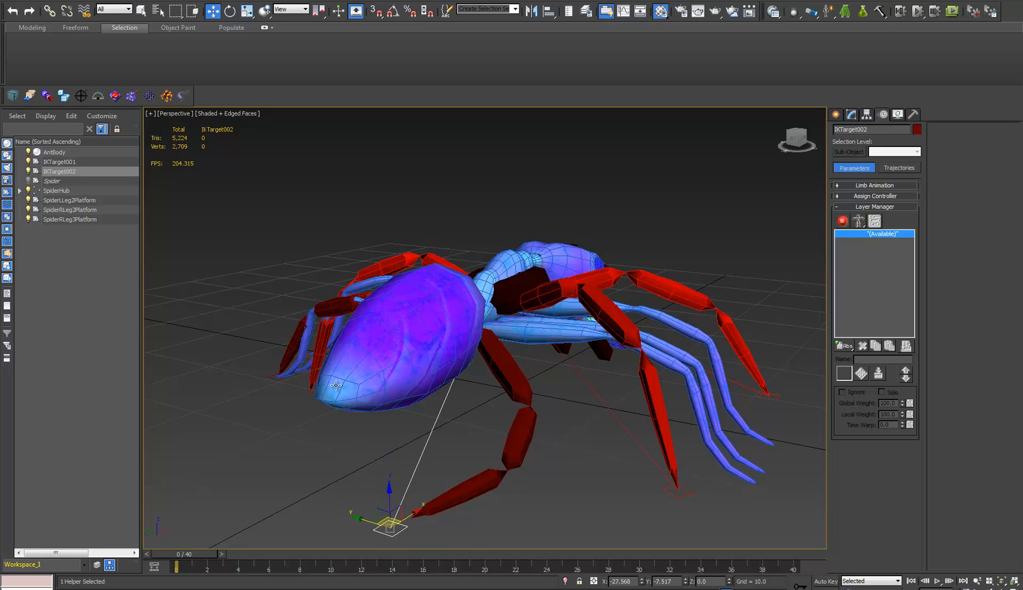
{"action": "middle_click_drag", "start_coordinate": [388, 522], "coordinate": [393, 288], "text": "alt"}
Step: Copy left leg 4's limb settings and paste them mirrored onto right leg 4
{"action": "left_click", "coordinate": [379, 263]}
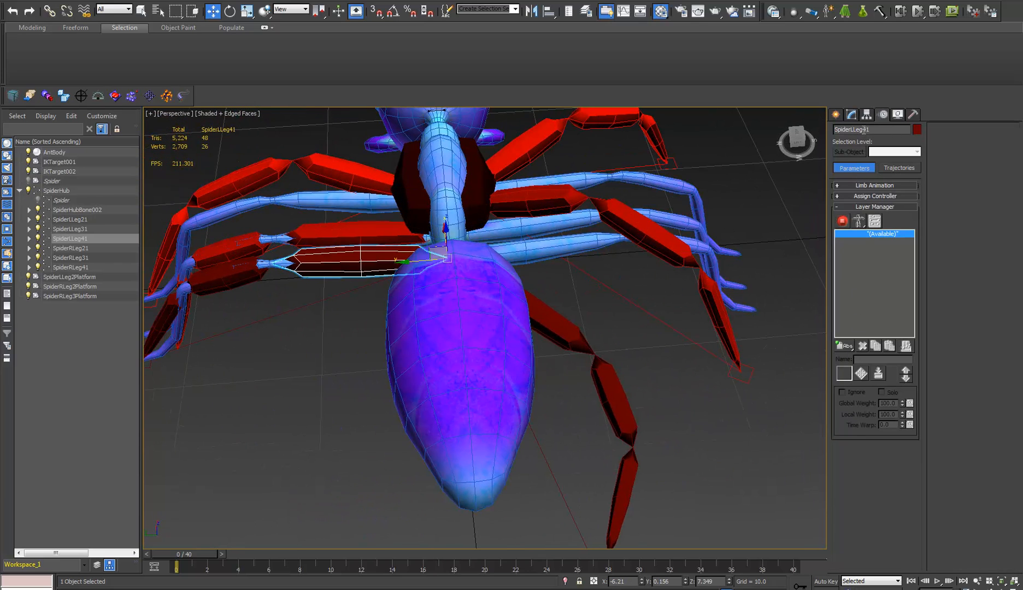
{"action": "left_click", "coordinate": [853, 117]}
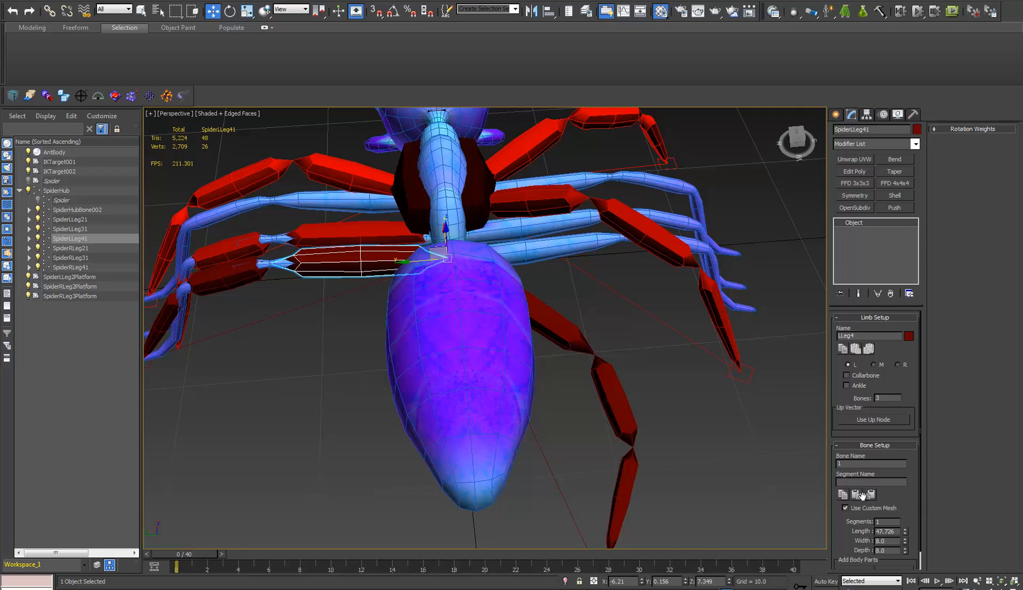
{"action": "left_click", "coordinate": [843, 349]}
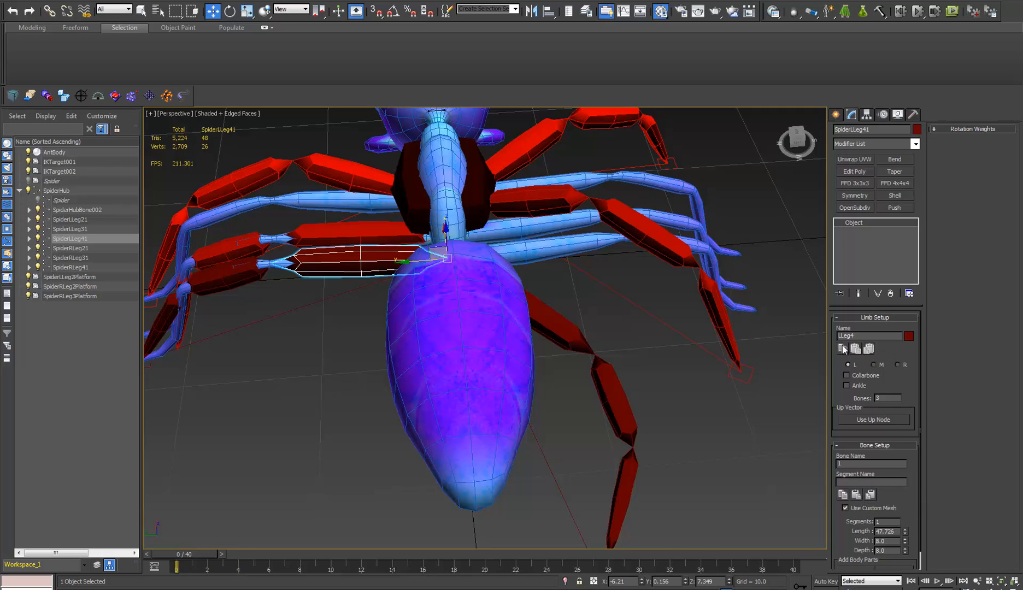
{"action": "left_click", "coordinate": [568, 319]}
{"action": "left_click", "coordinate": [547, 331]}
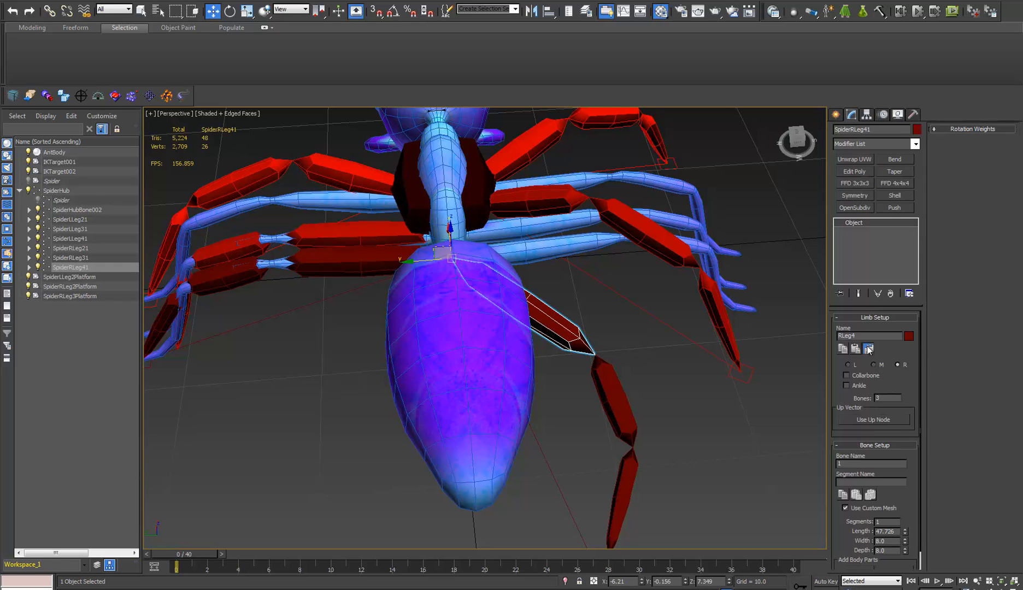
{"action": "left_click", "coordinate": [868, 349]}
Step: Copy left leg 3's limb settings and paste them mirrored onto right leg 3
{"action": "middle_click_drag", "start_coordinate": [579, 306], "coordinate": [479, 347], "text": "alt"}
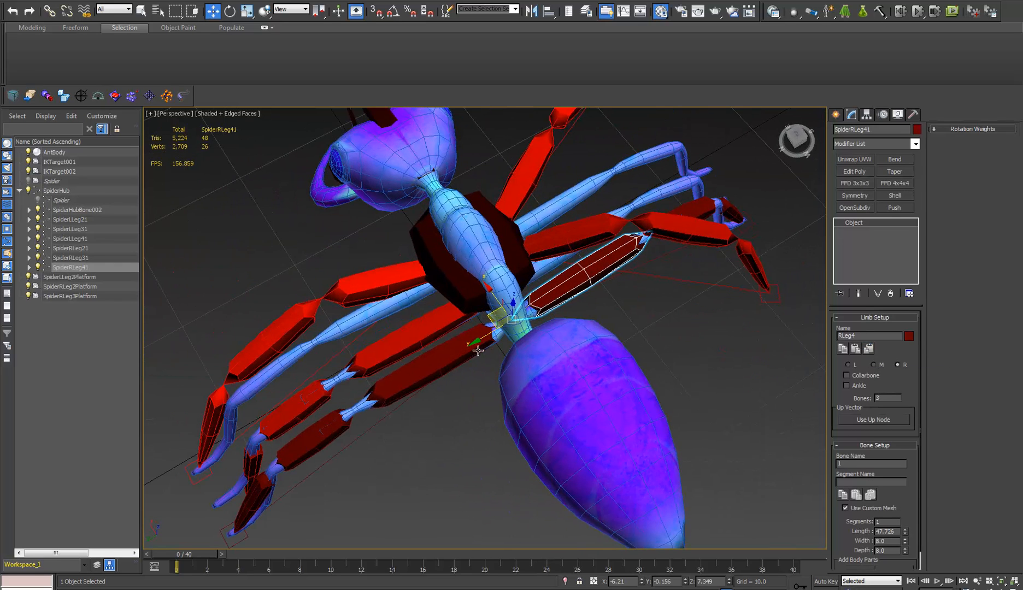
{"action": "left_click", "coordinate": [432, 328]}
{"action": "left_click", "coordinate": [844, 350]}
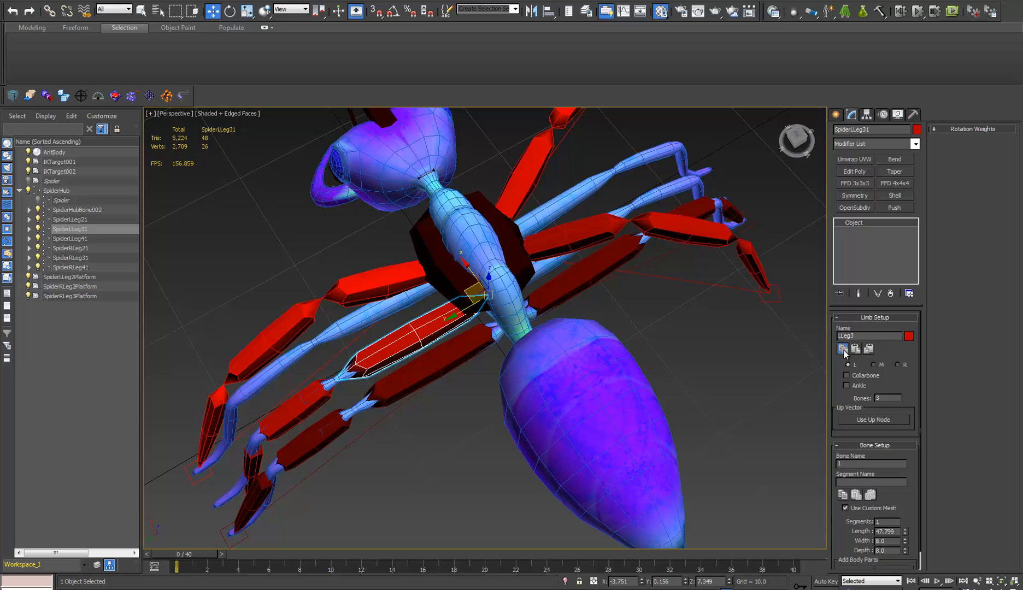
{"action": "left_click", "coordinate": [595, 230]}
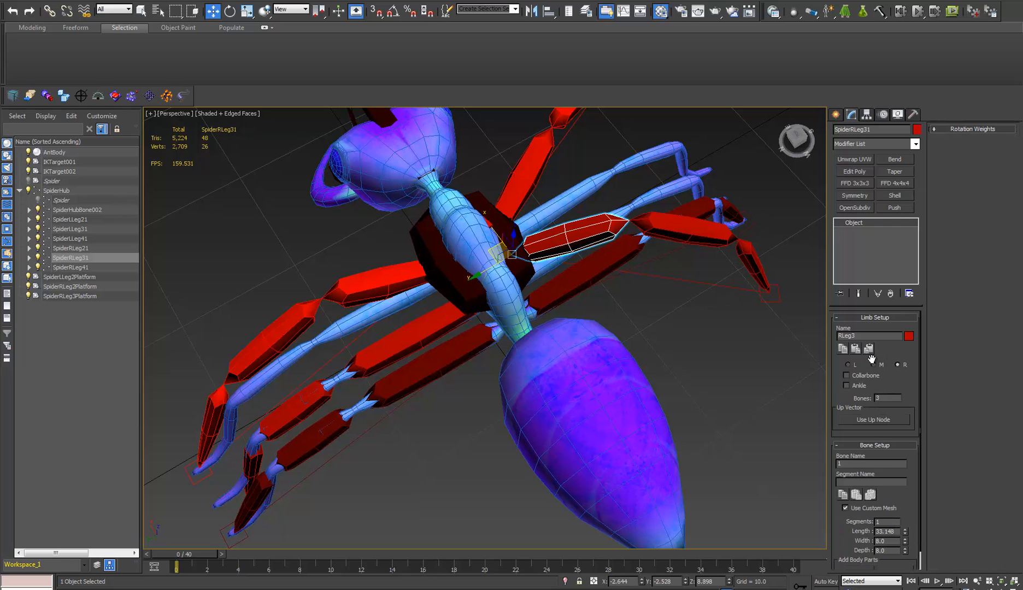
{"action": "left_click", "coordinate": [869, 350]}
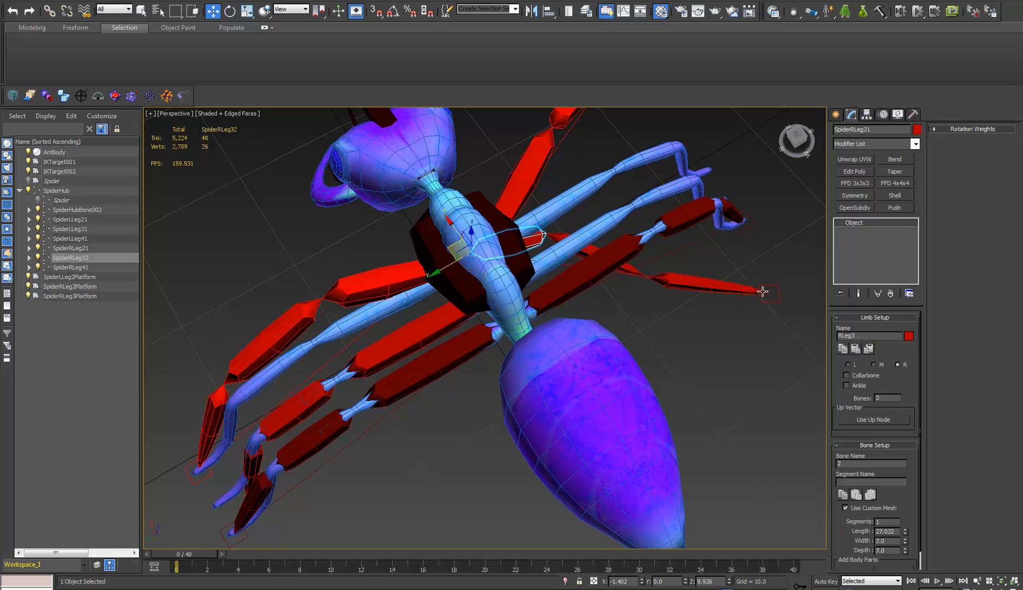
Step: Delete right leg 3's IK platform and paste the mirrored limb settings onto right leg 3 again
{"action": "middle_click_drag", "start_coordinate": [762, 291], "coordinate": [780, 361], "text": "alt"}
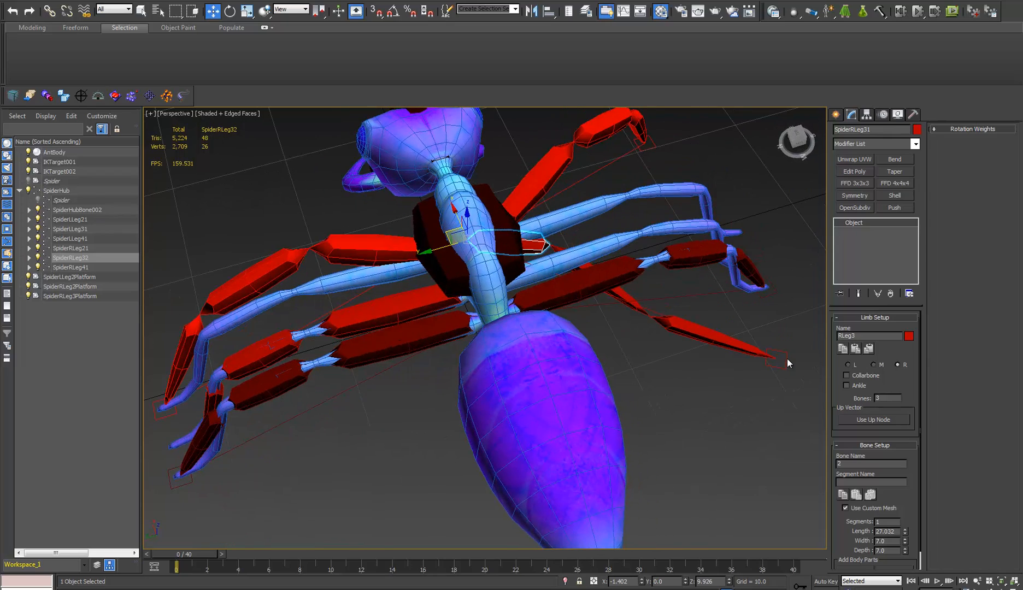
{"action": "left_click", "coordinate": [787, 359]}
{"action": "left_click", "coordinate": [776, 358]}
{"action": "key", "text": "Delete"}
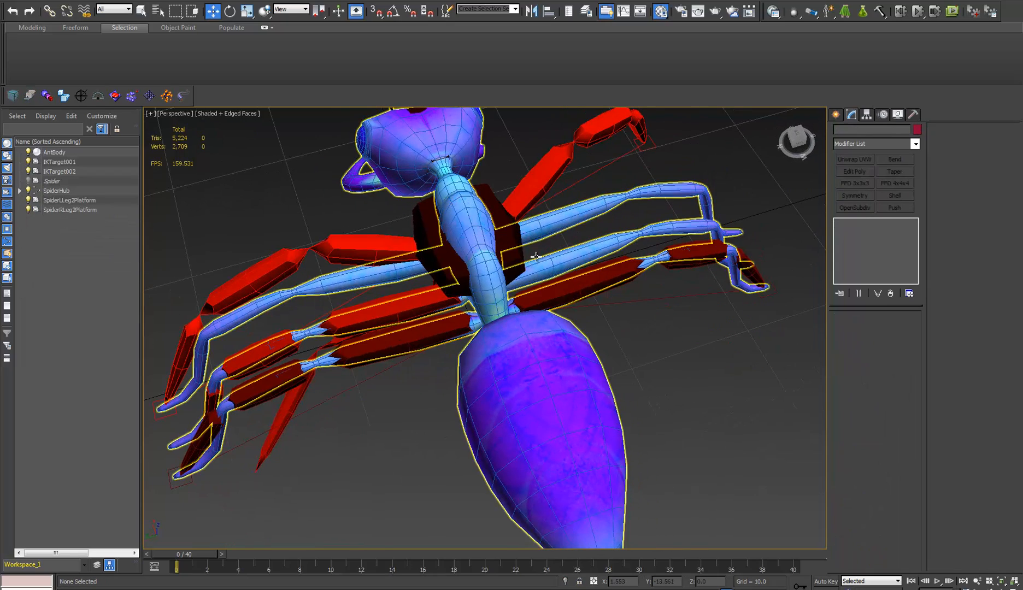
{"action": "middle_click_drag", "start_coordinate": [434, 299], "coordinate": [448, 235], "text": "alt"}
{"action": "left_click", "coordinate": [448, 235]}
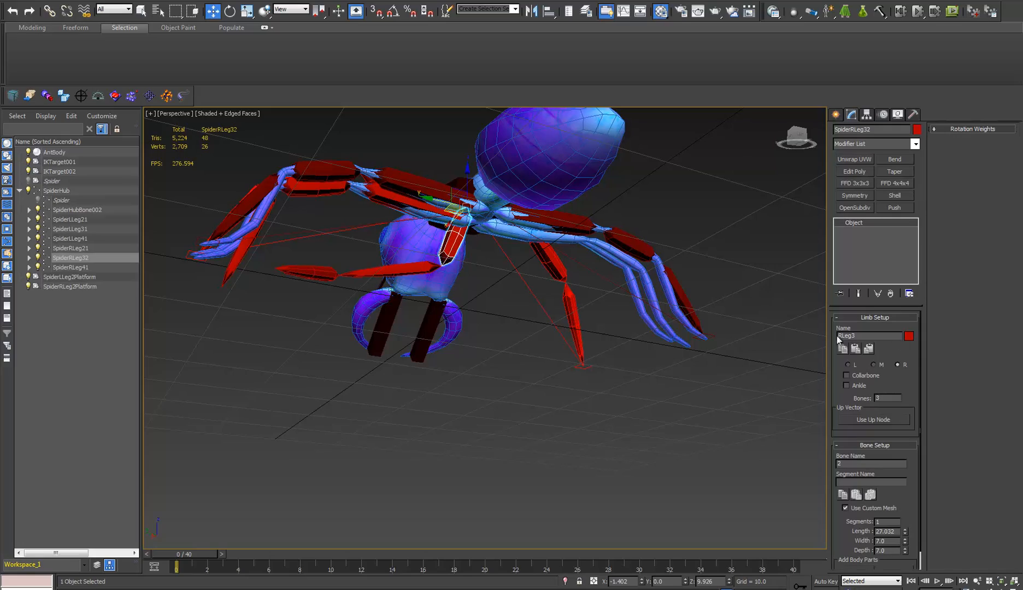
{"action": "left_click", "coordinate": [869, 346]}
Step: Rotate right leg 3's lower bone to line up with the mesh leg and set its length to 36.541
{"action": "middle_click_drag", "start_coordinate": [573, 258], "coordinate": [427, 326], "text": "alt"}
{"action": "left_click", "coordinate": [430, 319]}
{"action": "key", "text": "e"}
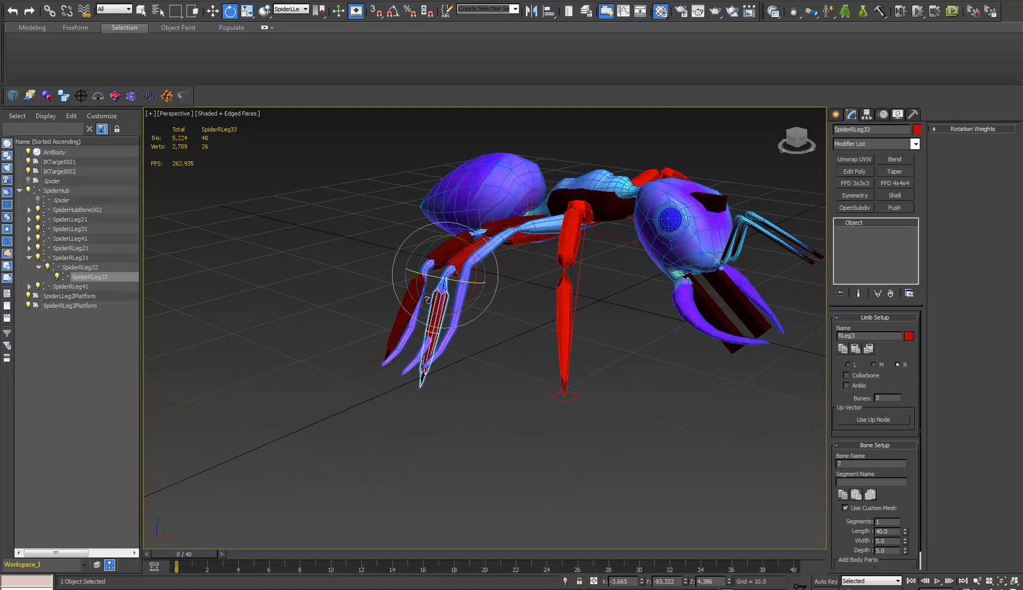
{"action": "left_click_drag", "start_coordinate": [424, 257], "coordinate": [430, 239]}
{"action": "middle_click_drag", "start_coordinate": [404, 338], "coordinate": [425, 304]}
{"action": "scroll", "coordinate": [425, 304], "scroll_direction": "up", "scroll_amount": 3}
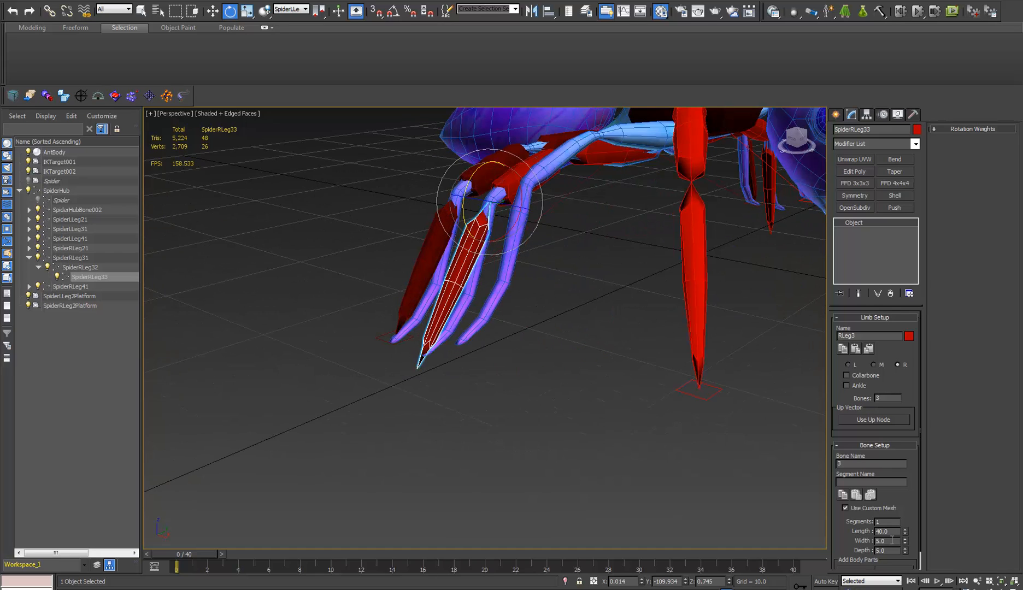
{"action": "left_click_drag", "start_coordinate": [905, 532], "coordinate": [904, 539]}
{"action": "middle_click_drag", "start_coordinate": [521, 227], "coordinate": [542, 335]}
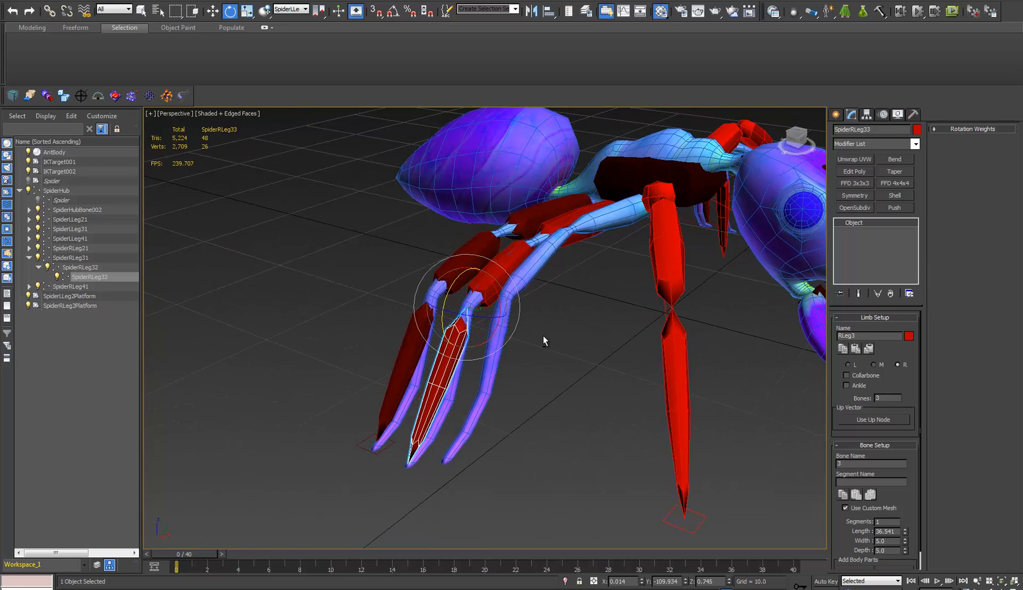
Step: Delete right leg 2's IK platform and paste right leg 3's limb settings onto right leg 2
{"action": "left_click", "coordinate": [699, 511]}
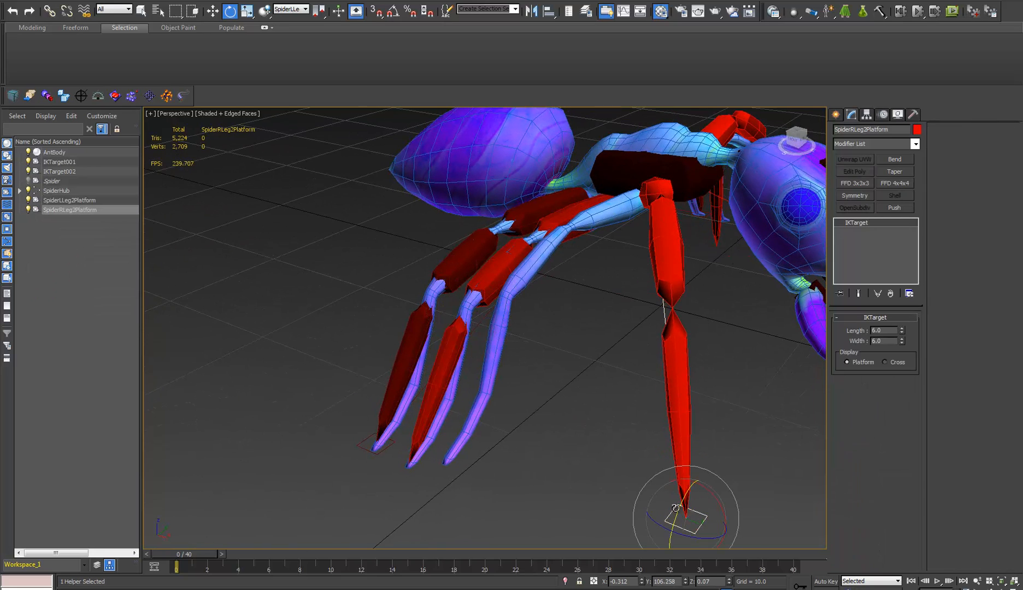
{"action": "key", "text": "Delete"}
{"action": "left_click", "coordinate": [567, 217]}
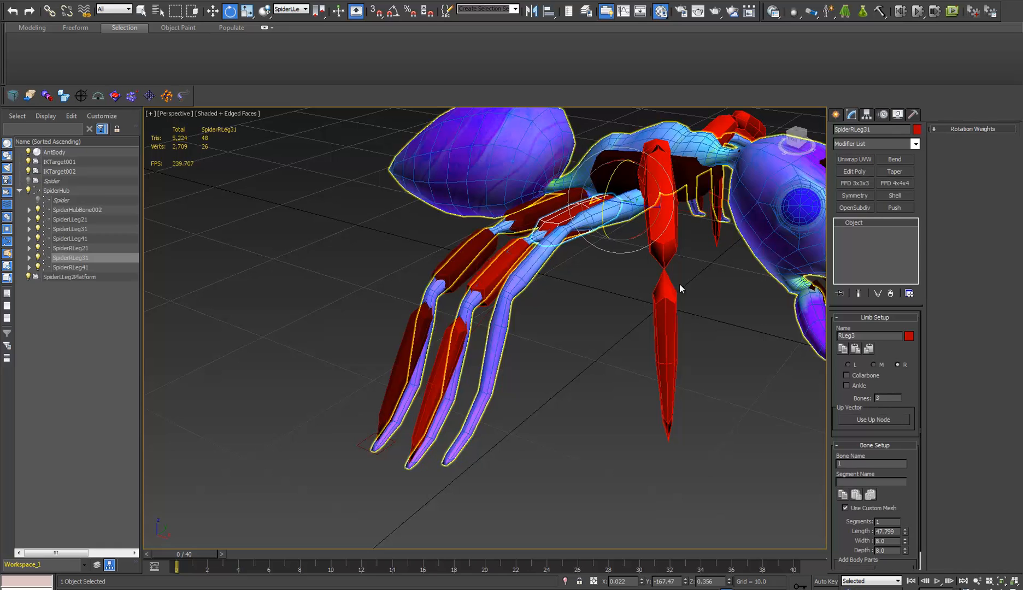
{"action": "middle_click_drag", "start_coordinate": [656, 306], "coordinate": [579, 221], "text": "alt"}
{"action": "left_click", "coordinate": [579, 220]}
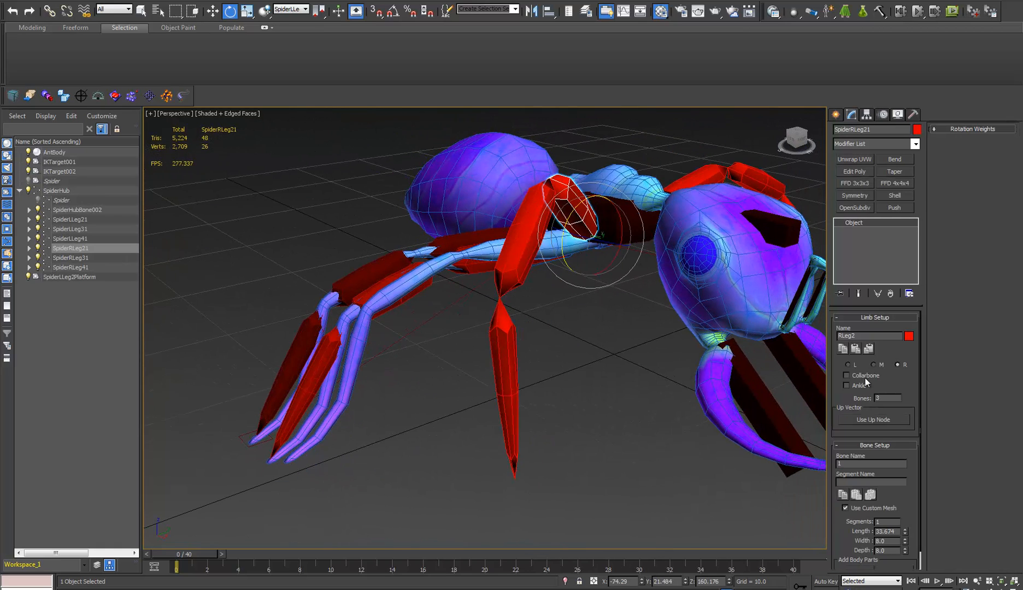
{"action": "left_click", "coordinate": [855, 348]}
Step: Select all three bones of right leg 2, move them forward about 2.5 units onto the mesh's front leg and raise them slightly
{"action": "middle_click_drag", "start_coordinate": [520, 276], "coordinate": [553, 297], "text": "alt"}
{"action": "key", "text": "w"}
{"action": "left_click_drag", "start_coordinate": [568, 207], "coordinate": [549, 313]}
{"action": "key", "text": "ctrl+Page_Down"}
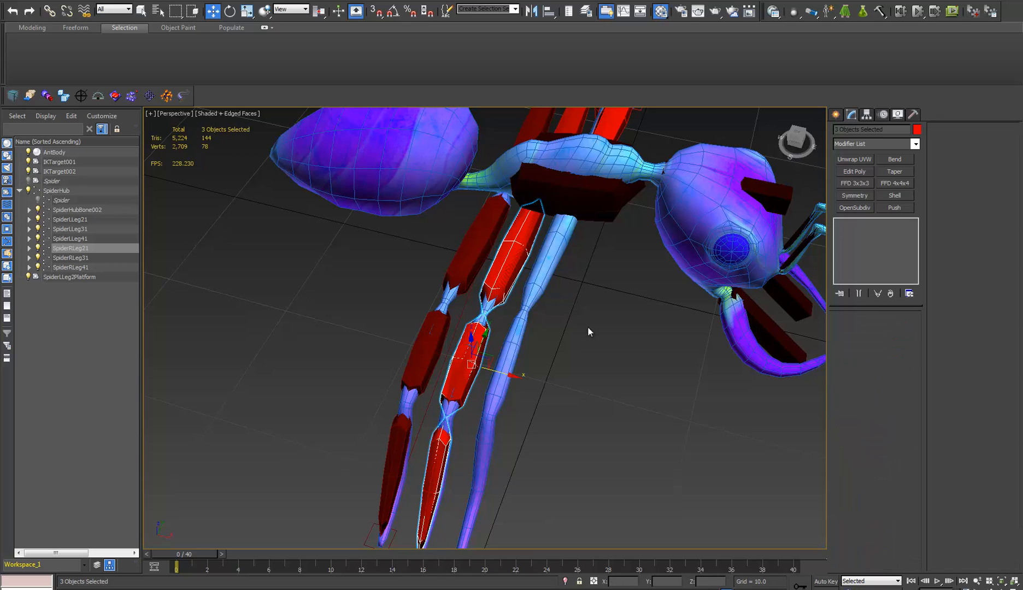
{"action": "left_click_drag", "start_coordinate": [509, 377], "coordinate": [548, 386]}
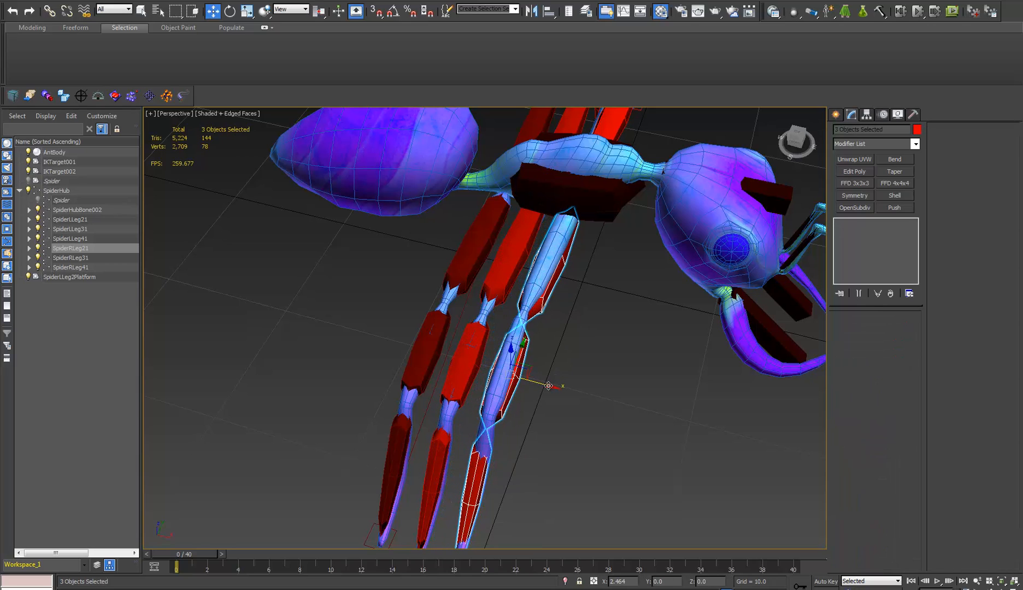
{"action": "middle_click_drag", "start_coordinate": [574, 383], "coordinate": [521, 342], "text": "alt"}
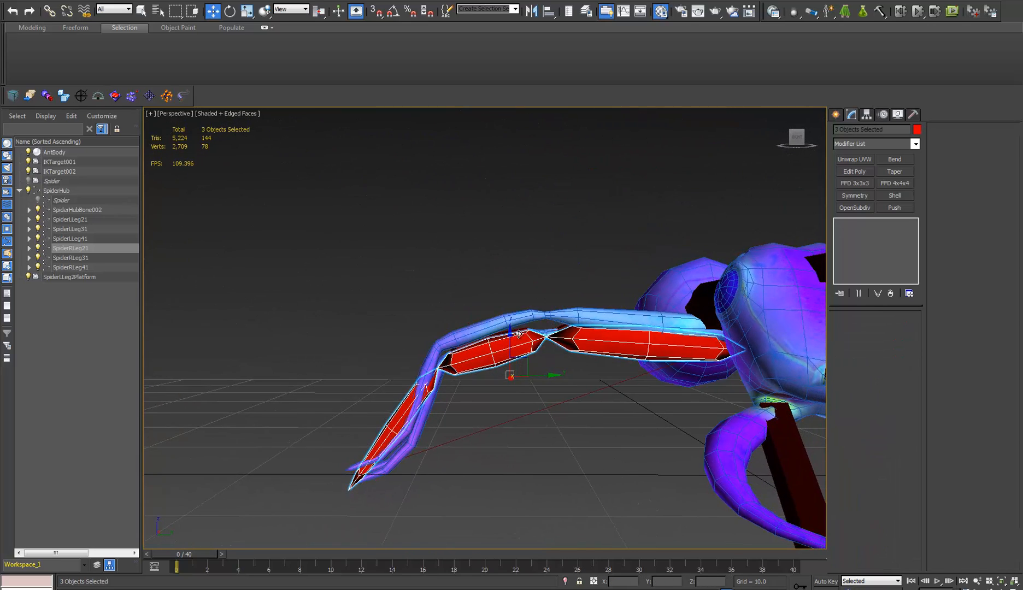
{"action": "left_click_drag", "start_coordinate": [521, 341], "coordinate": [524, 334]}
Step: Delete left leg 2's IK platform together with the IK target at the rearmost left foot
{"action": "middle_click_drag", "start_coordinate": [522, 340], "coordinate": [645, 518]}
{"action": "left_click", "coordinate": [405, 366]}
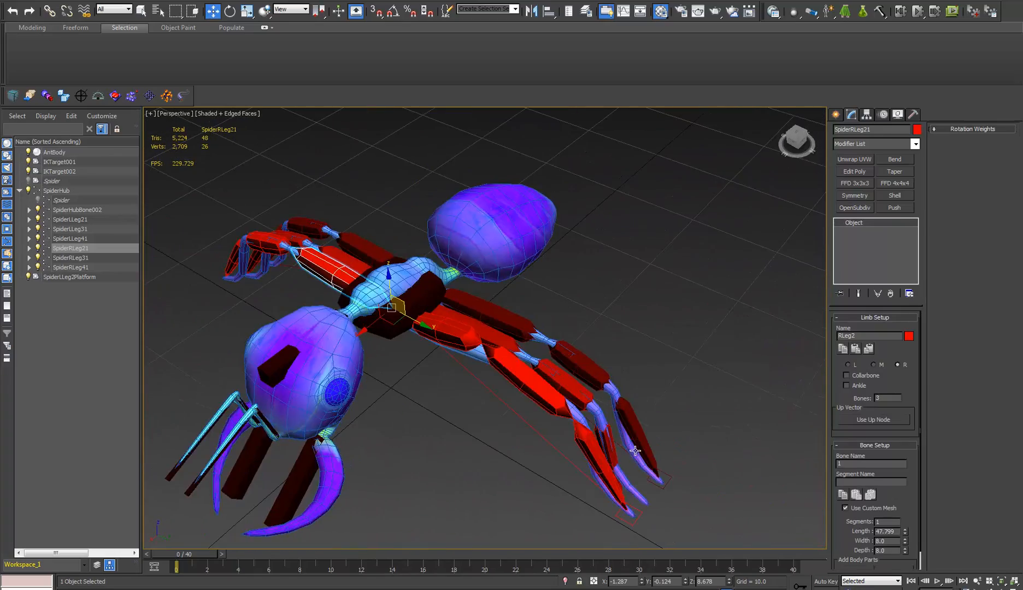
{"action": "left_click", "coordinate": [638, 516]}
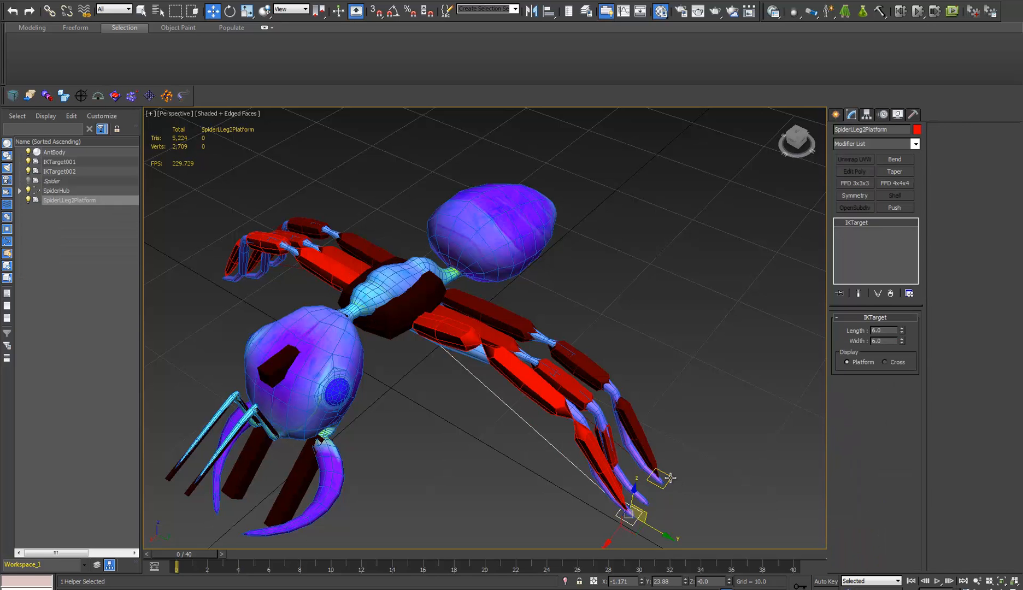
{"action": "left_click", "coordinate": [670, 477], "text": "ctrl"}
{"action": "key", "text": "Delete"}
Step: Copy right leg 3's limb settings and paste them mirrored onto left leg 3
{"action": "middle_click_drag", "start_coordinate": [495, 325], "coordinate": [486, 267]}
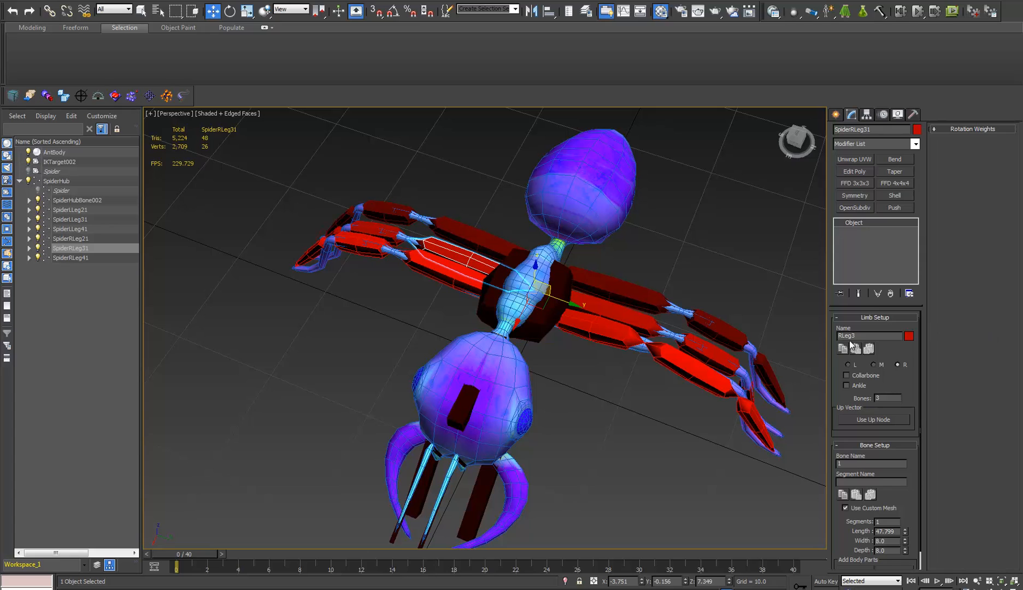
{"action": "left_click", "coordinate": [616, 313]}
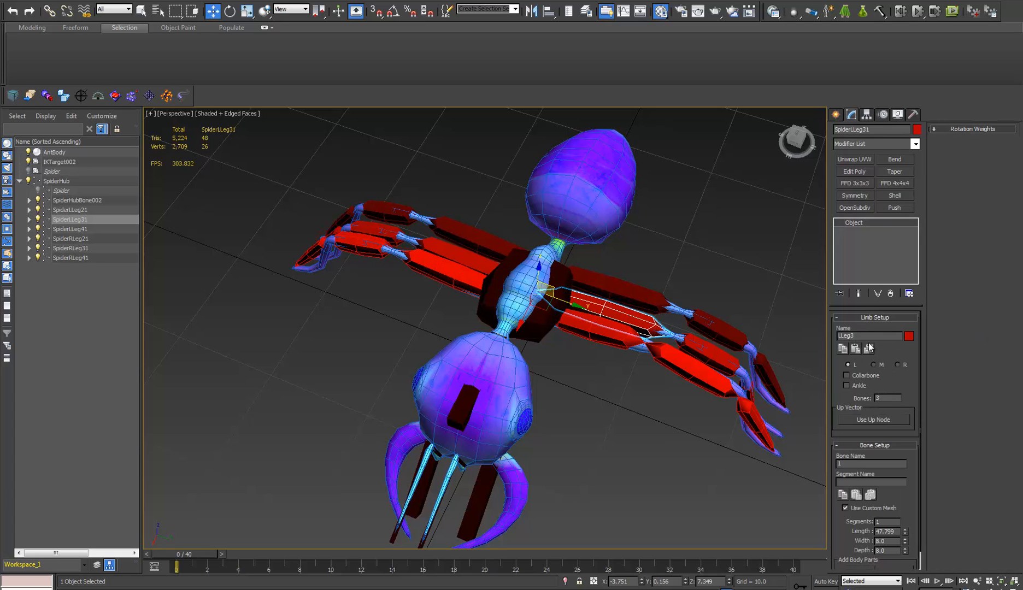
{"action": "left_click", "coordinate": [868, 349]}
Step: Copy right leg 2's limb settings and paste them mirrored onto left leg 2
{"action": "left_click", "coordinate": [451, 274]}
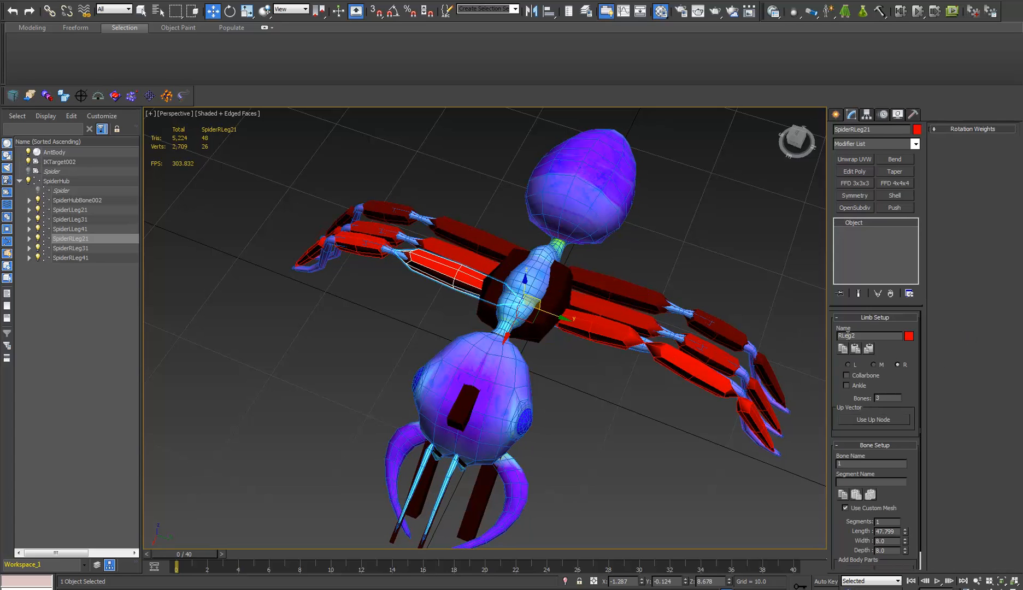
{"action": "left_click", "coordinate": [594, 319]}
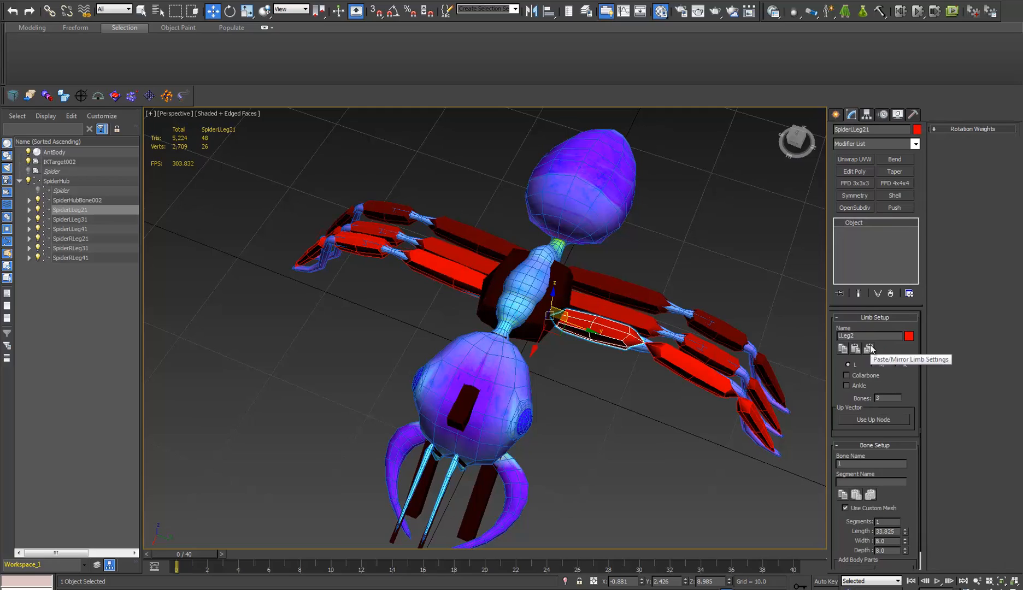
{"action": "left_click", "coordinate": [869, 349]}
Step: Create an IK target for left leg 2 from the limb animation settings of its lowest bone
{"action": "middle_click_drag", "start_coordinate": [612, 295], "coordinate": [489, 332], "text": "alt"}
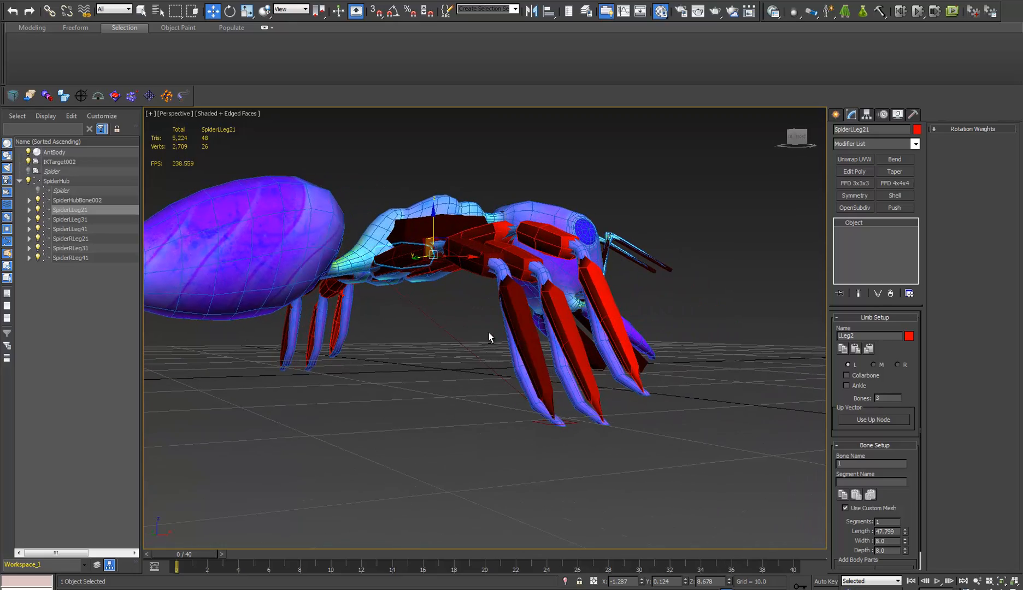
{"action": "mouse_move", "coordinate": [545, 385]}
{"action": "middle_mouse_down", "text": "alt"}
{"action": "mouse_move", "coordinate": [637, 426]}
{"action": "mouse_move", "coordinate": [744, 425]}
{"action": "mouse_move", "coordinate": [538, 351]}
{"action": "mouse_move", "coordinate": [552, 372]}
{"action": "middle_mouse_up", "text": "alt"}
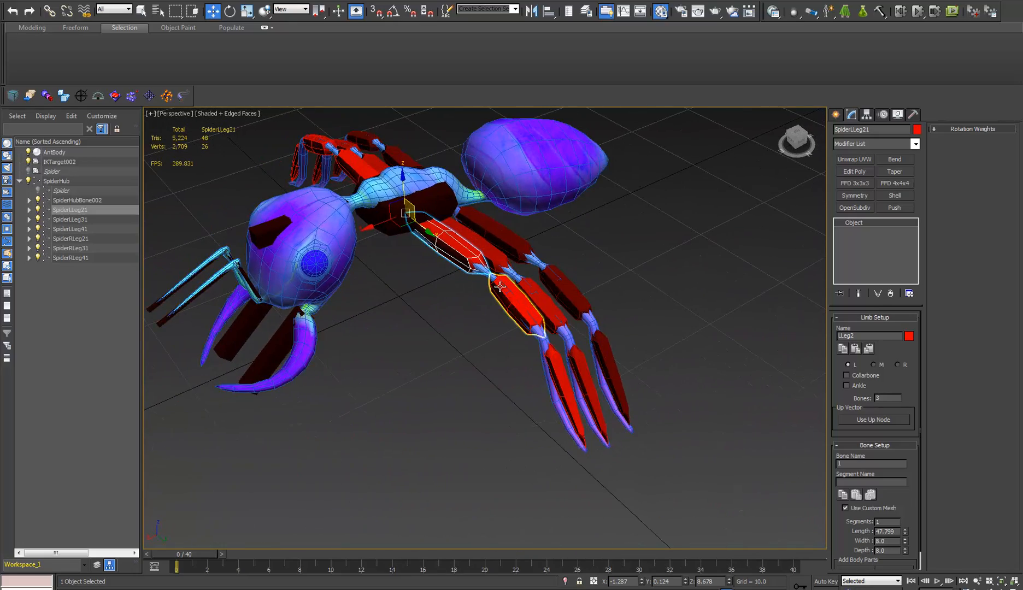
{"action": "left_click", "coordinate": [575, 402]}
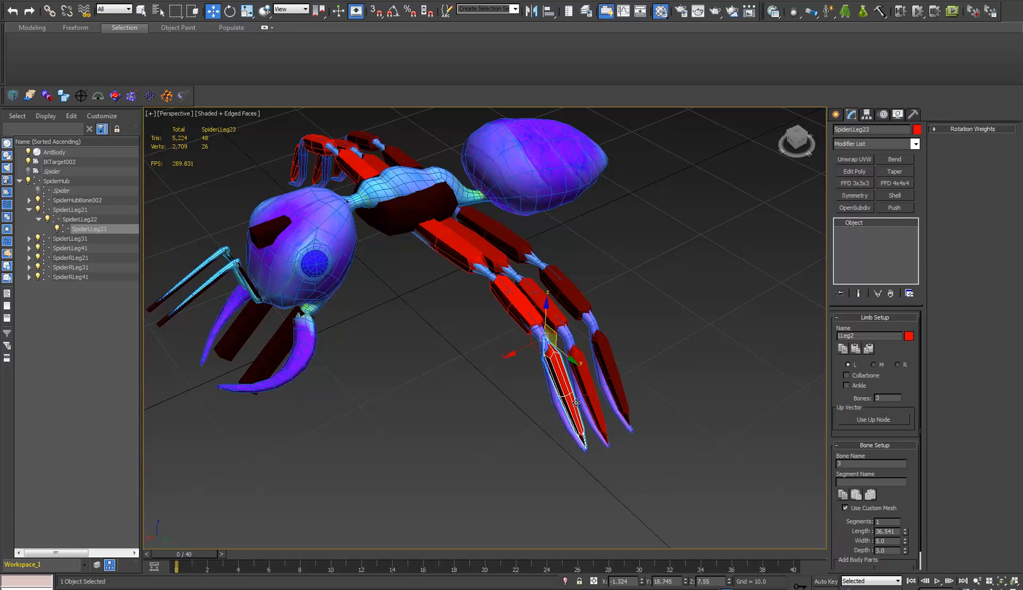
{"action": "left_click", "coordinate": [882, 115]}
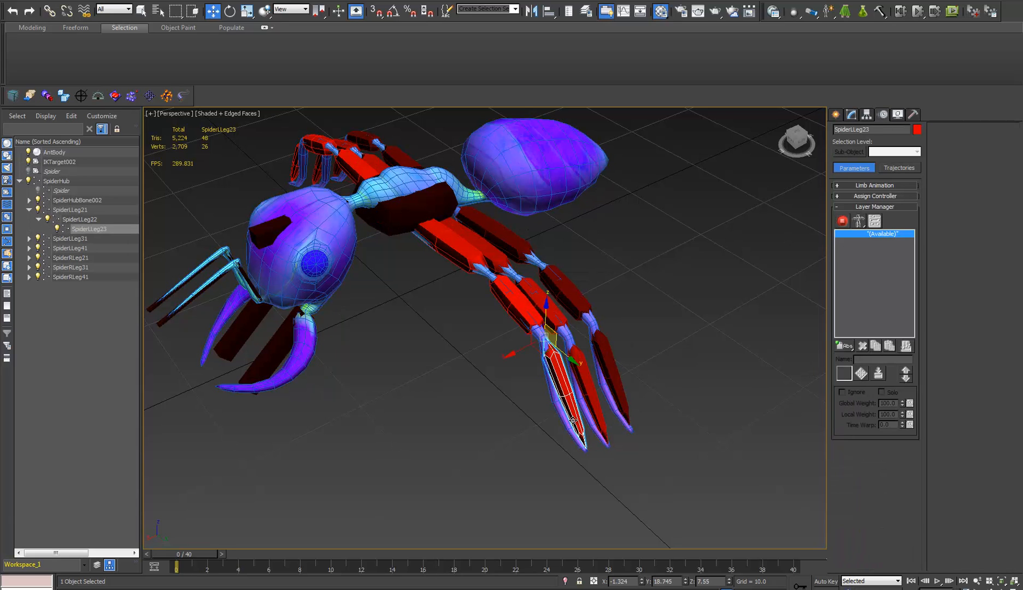
{"action": "middle_click_drag", "start_coordinate": [391, 259], "coordinate": [601, 359]}
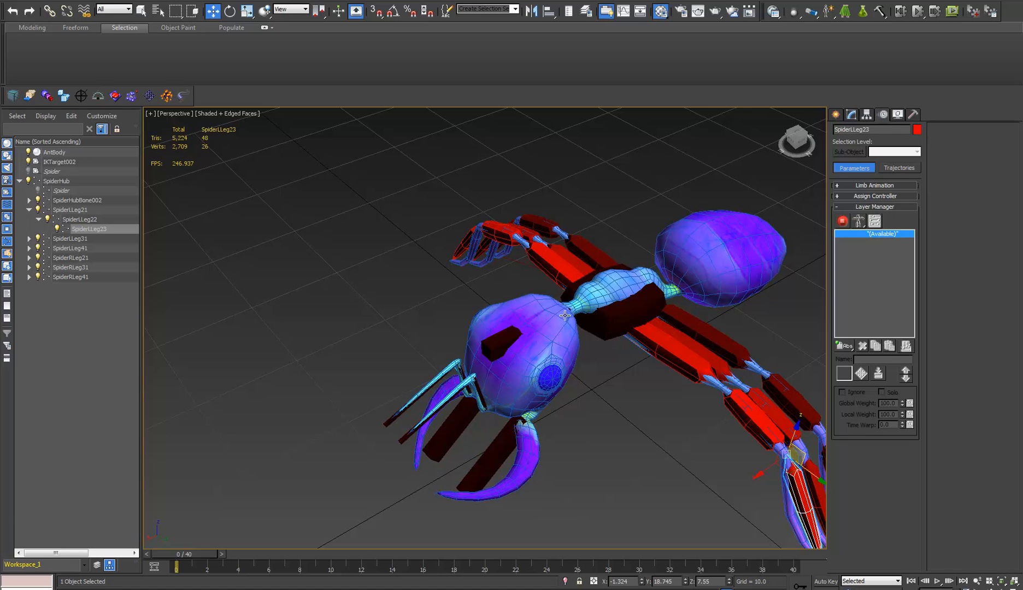
{"action": "middle_click_drag", "start_coordinate": [660, 461], "coordinate": [536, 404]}
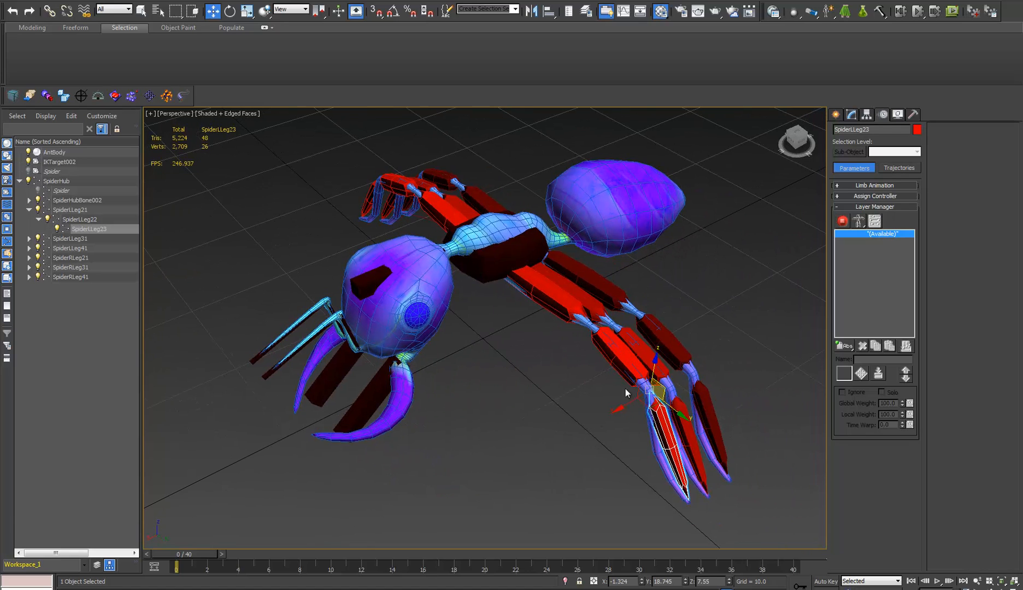
{"action": "middle_click_drag", "start_coordinate": [594, 335], "coordinate": [427, 338]}
{"action": "scroll", "coordinate": [437, 330], "scroll_direction": "up", "scroll_amount": 5}
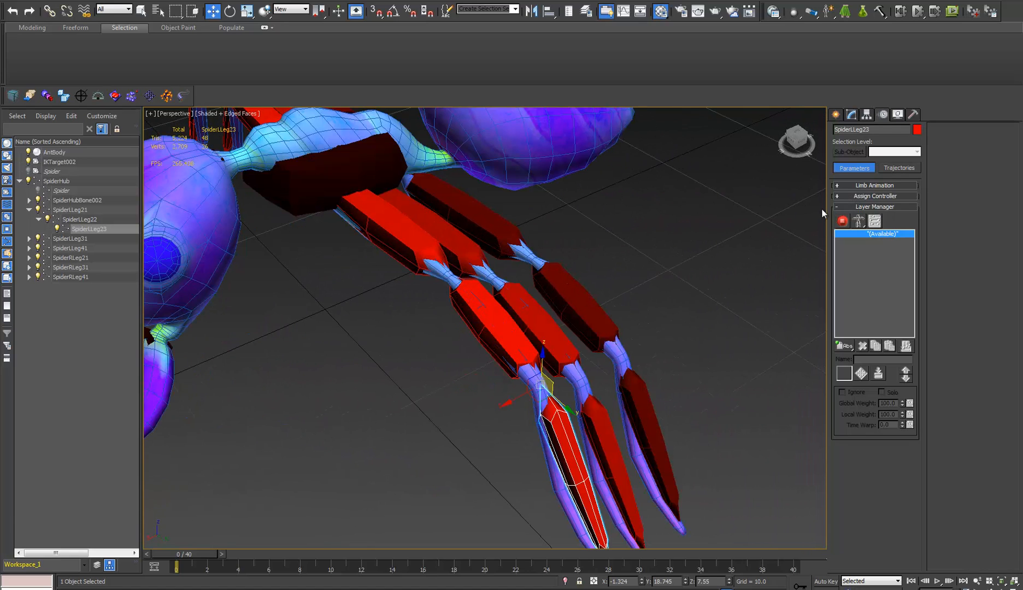
{"action": "middle_click_drag", "start_coordinate": [666, 270], "coordinate": [660, 229]}
{"action": "left_click", "coordinate": [839, 186]}
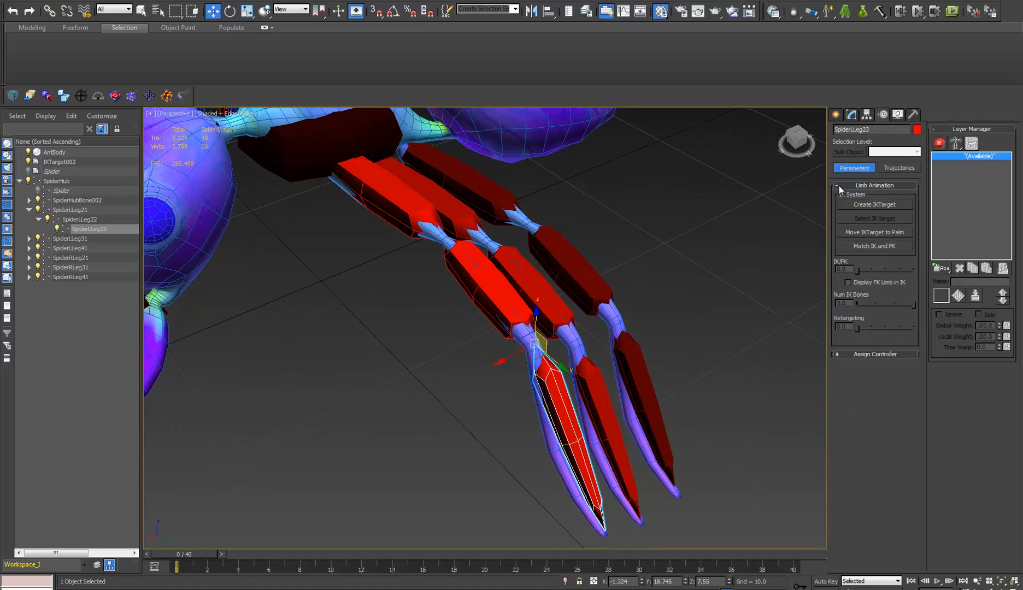
{"action": "left_click", "coordinate": [863, 203]}
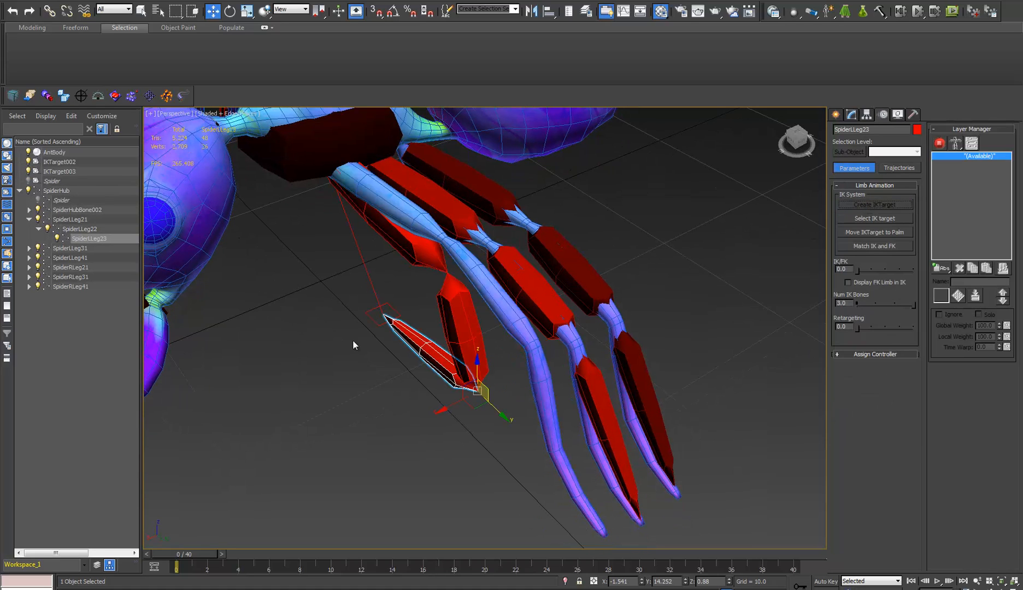
Step: Move left leg 2's IK target onto the mesh's front left foot tip, at about X -1.19, Y 23.86, Z -0.07
{"action": "left_click", "coordinate": [371, 317]}
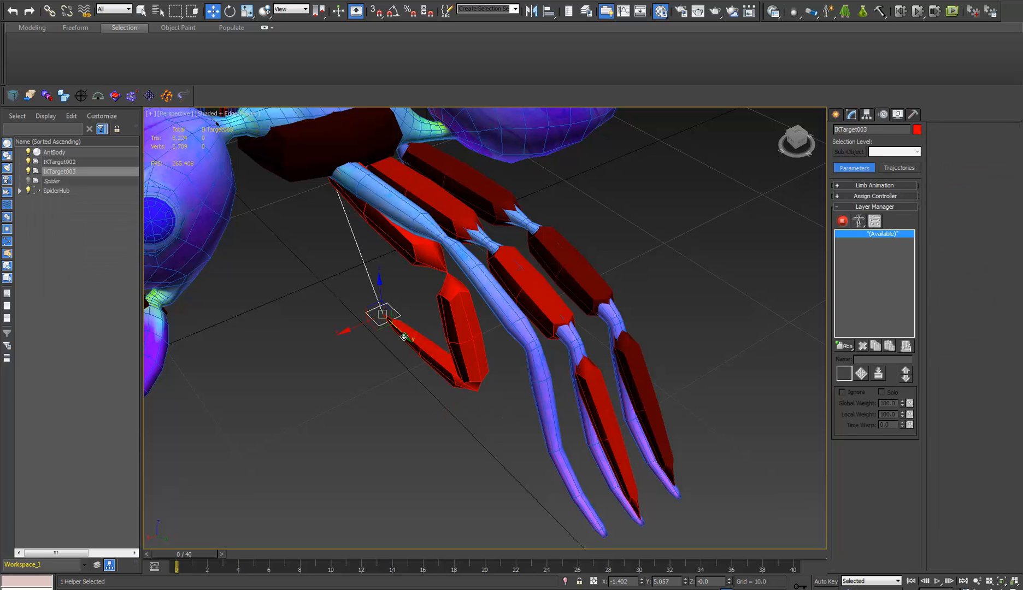
{"action": "left_click_drag", "start_coordinate": [404, 337], "coordinate": [635, 538]}
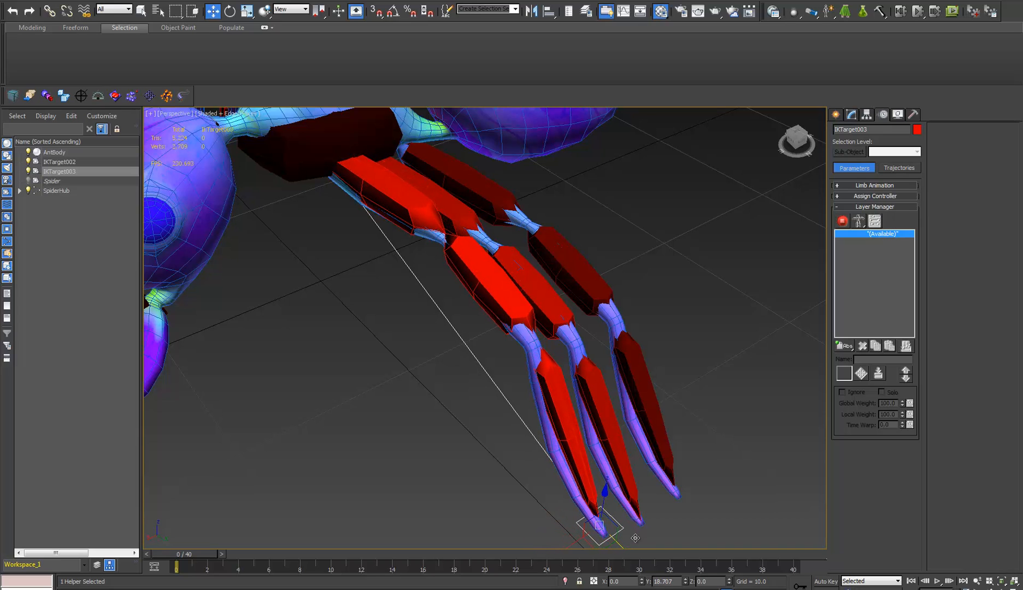
{"action": "middle_click_drag", "start_coordinate": [586, 420], "coordinate": [478, 469], "text": "alt"}
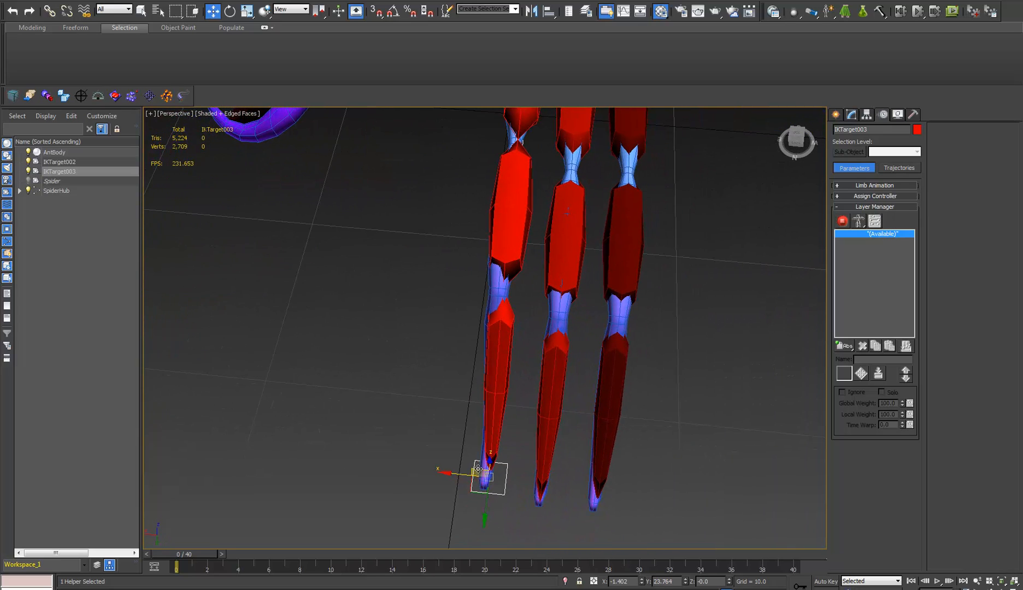
{"action": "mouse_move", "coordinate": [464, 474]}
{"action": "left_mouse_down"}
{"action": "mouse_move", "coordinate": [489, 475]}
{"action": "mouse_move", "coordinate": [460, 473]}
{"action": "left_mouse_up"}
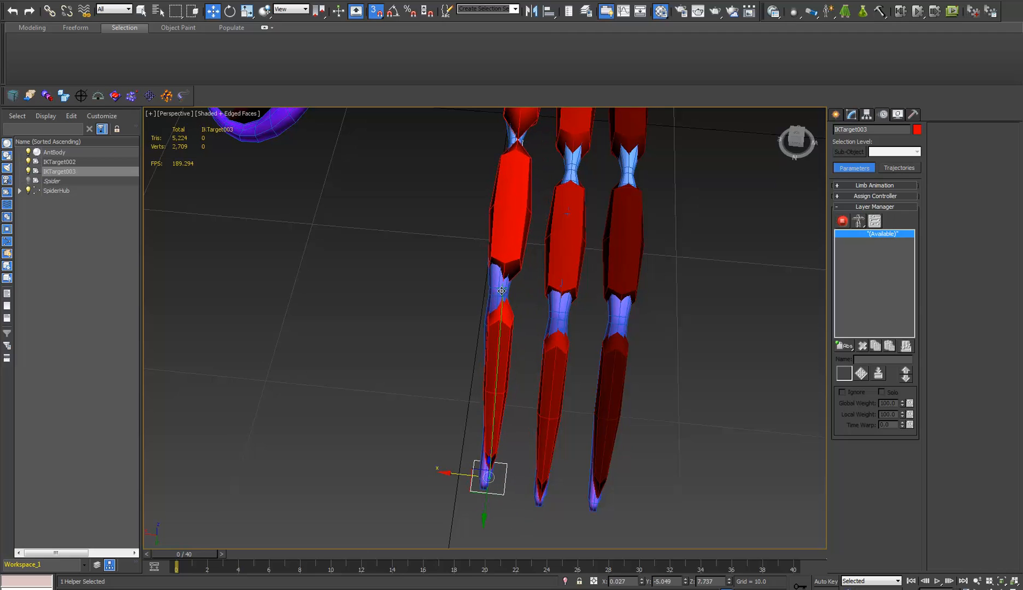
{"action": "key", "text": "s"}
{"action": "middle_click_drag", "start_coordinate": [487, 402], "coordinate": [577, 288], "text": "alt"}
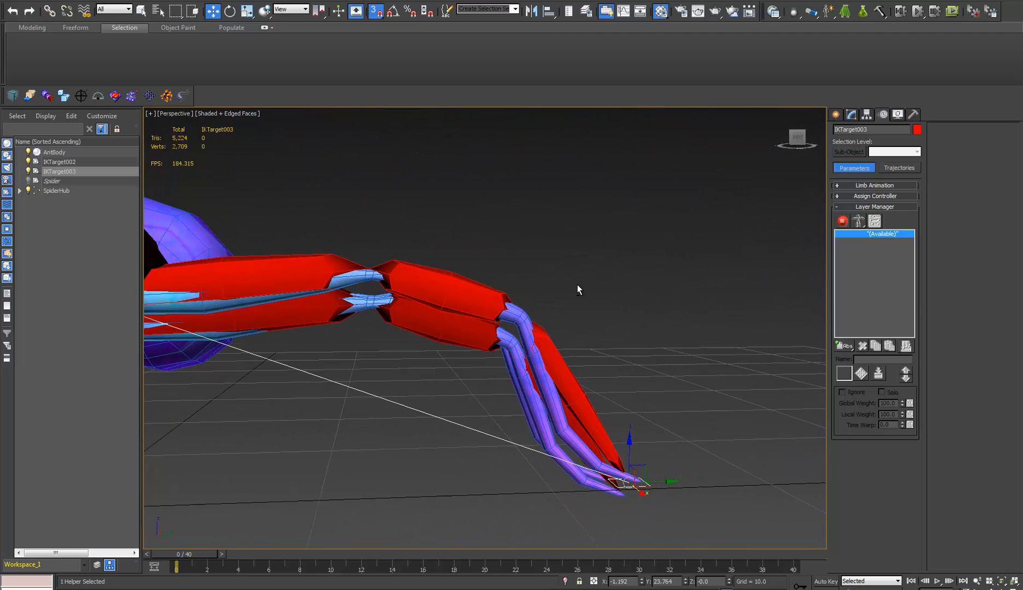
{"action": "key", "text": "s"}
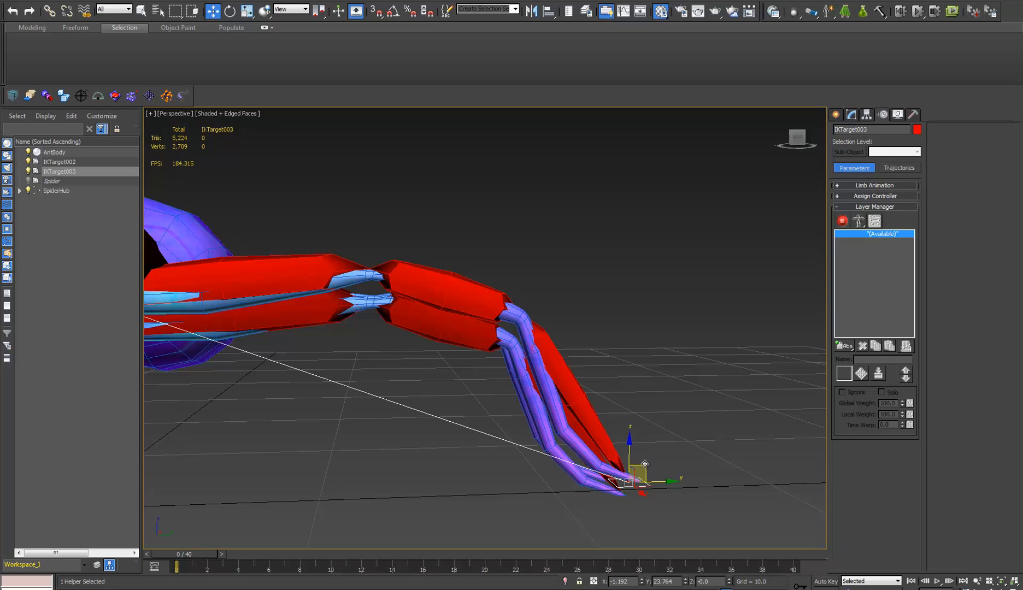
{"action": "left_click_drag", "start_coordinate": [645, 464], "coordinate": [646, 465]}
{"action": "middle_click_drag", "start_coordinate": [647, 466], "coordinate": [603, 475], "text": "alt"}
{"action": "middle_click_drag", "start_coordinate": [667, 477], "coordinate": [633, 460]}
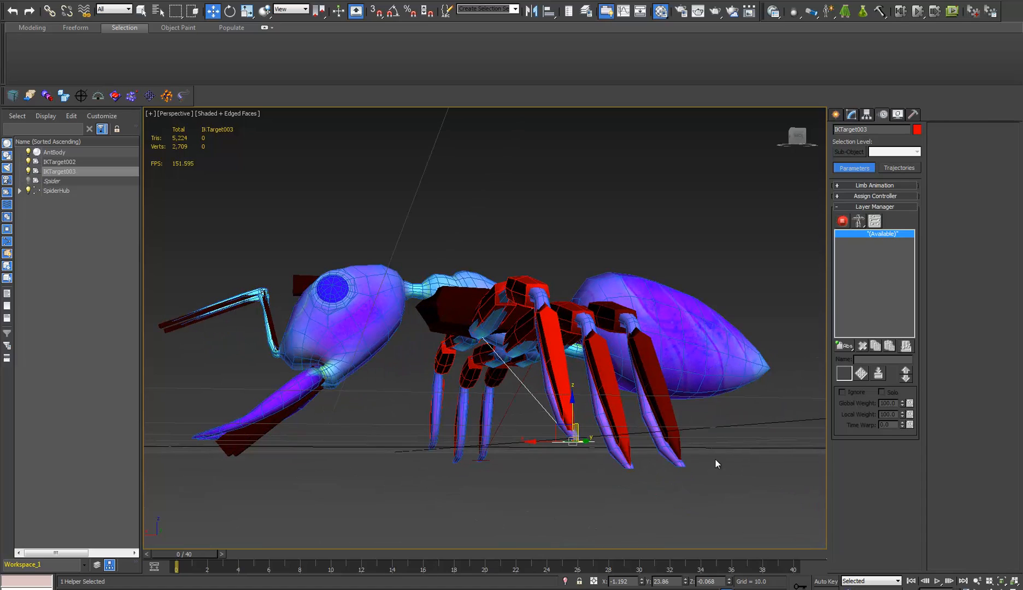
Step: Create an IK target for left leg 3 from the limb animation settings of its lowest bone
{"action": "middle_click_drag", "start_coordinate": [580, 405], "coordinate": [546, 403], "text": "alt"}
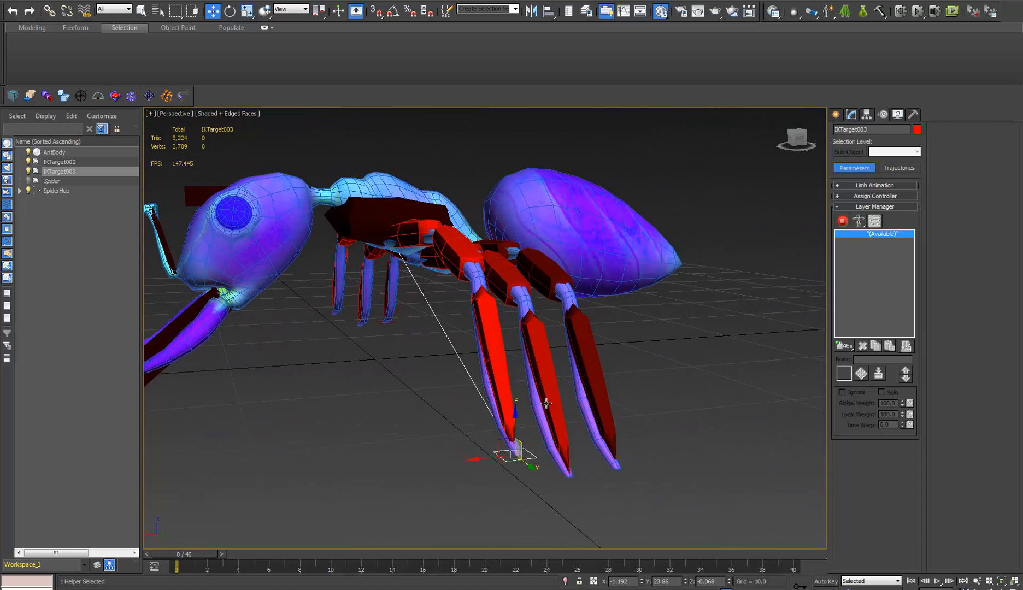
{"action": "middle_click_drag", "start_coordinate": [612, 423], "coordinate": [610, 429], "text": "alt"}
{"action": "left_click", "coordinate": [609, 429]}
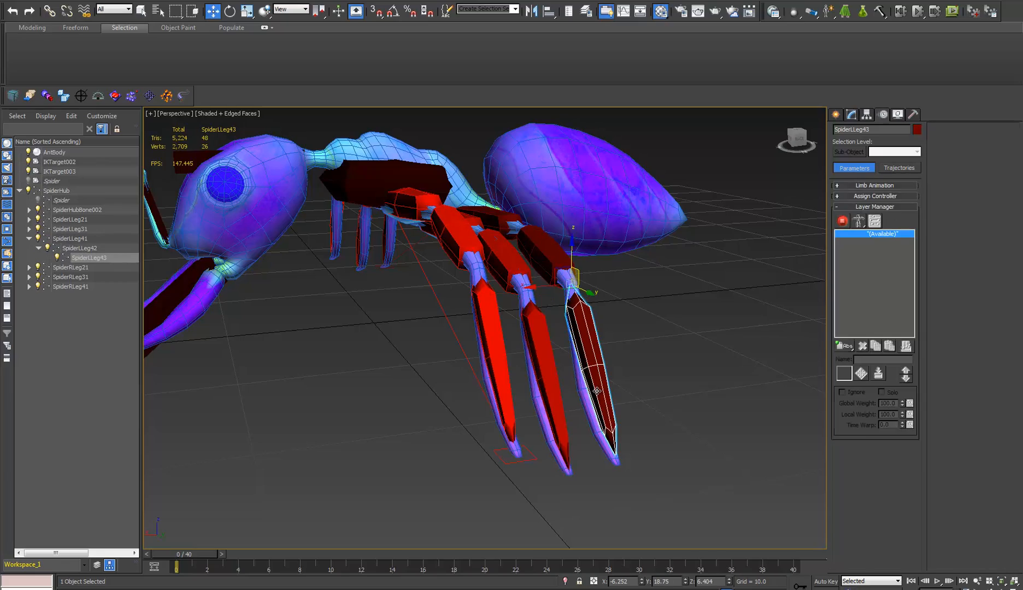
{"action": "middle_click_drag", "start_coordinate": [511, 271], "coordinate": [705, 297], "text": "alt"}
{"action": "left_click", "coordinate": [506, 251]}
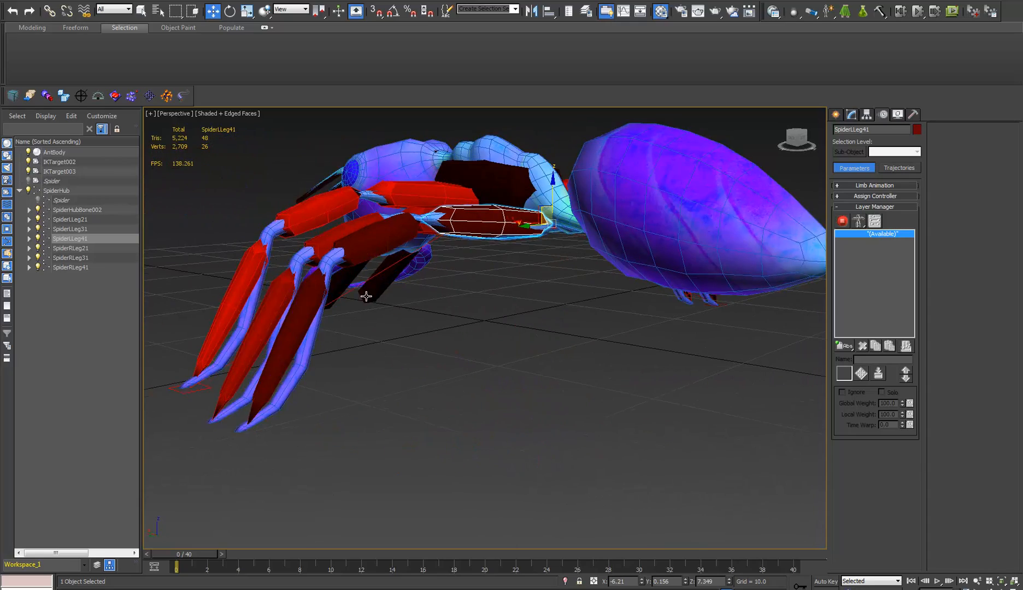
{"action": "middle_click_drag", "start_coordinate": [365, 292], "coordinate": [468, 337], "text": "alt"}
{"action": "left_click", "coordinate": [525, 350]}
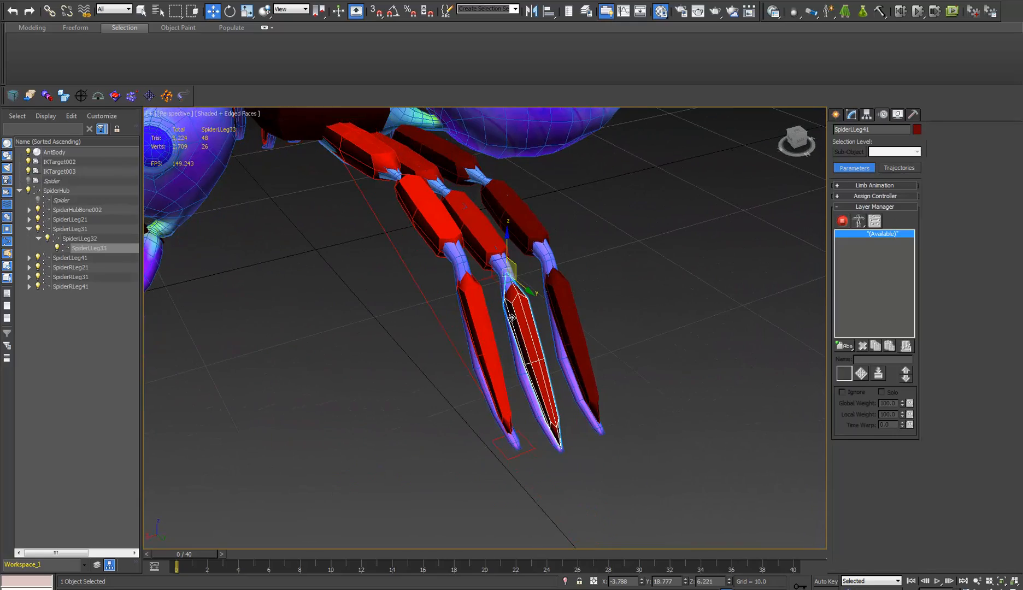
{"action": "left_click", "coordinate": [860, 185]}
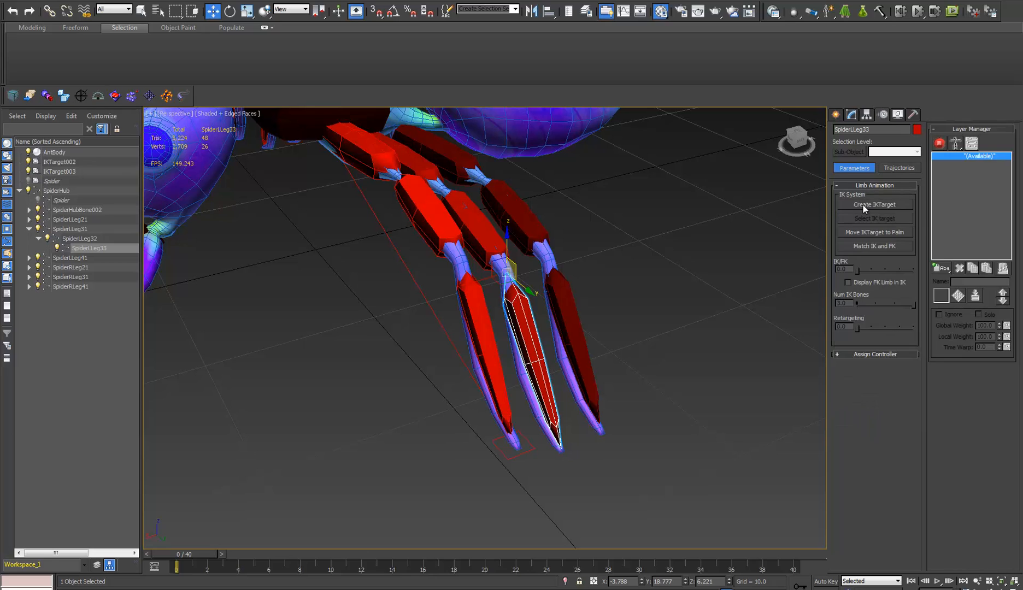
{"action": "left_click", "coordinate": [863, 205]}
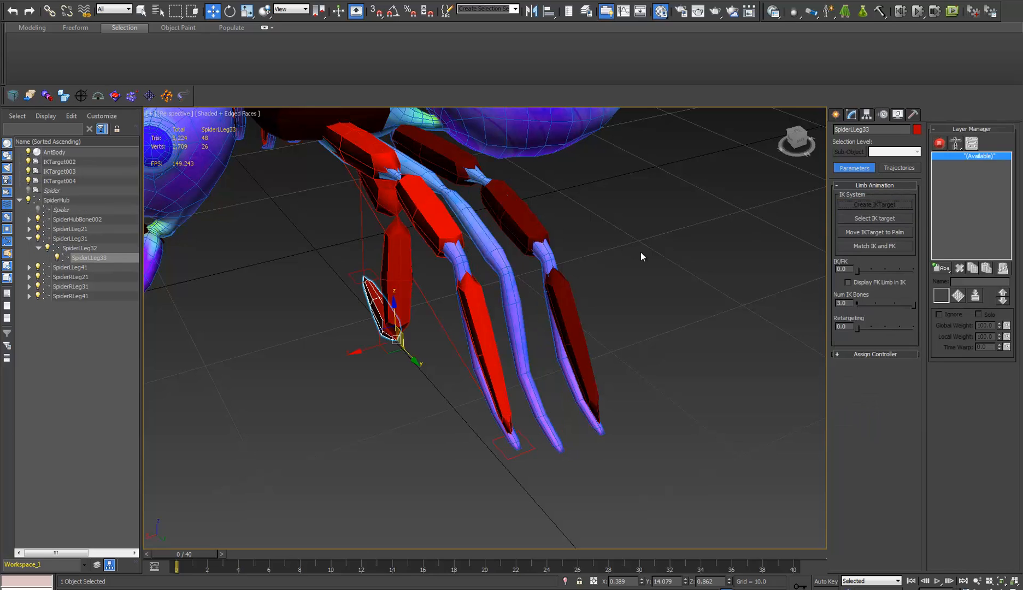
Step: Move left leg 3's IK target out to the mesh's middle left foot, at about X -3.83, Y 25.52, Z 0
{"action": "left_click", "coordinate": [354, 271]}
{"action": "left_click_drag", "start_coordinate": [378, 293], "coordinate": [616, 452]}
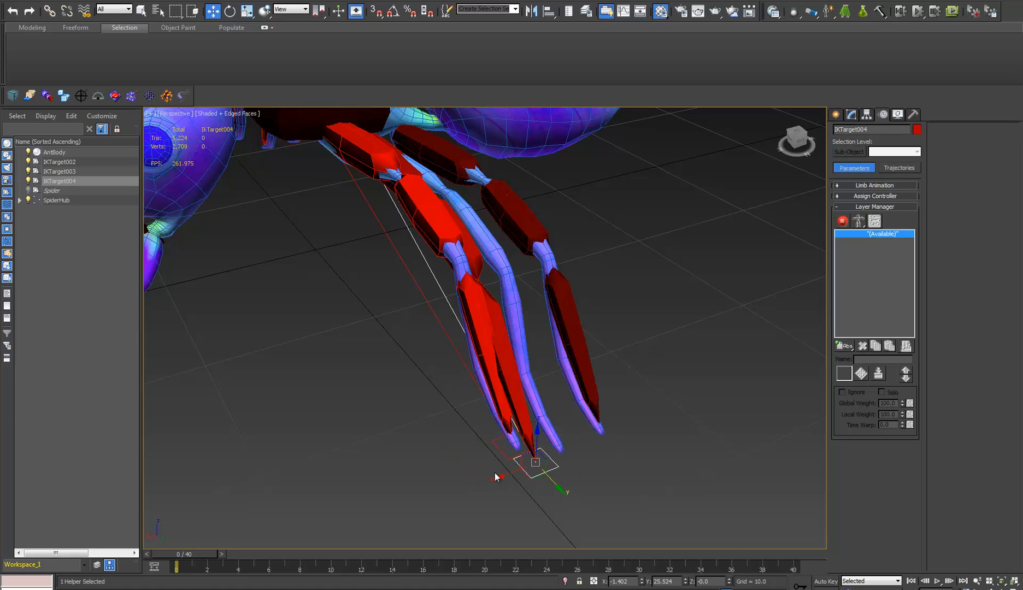
{"action": "left_click_drag", "start_coordinate": [500, 475], "coordinate": [529, 465]}
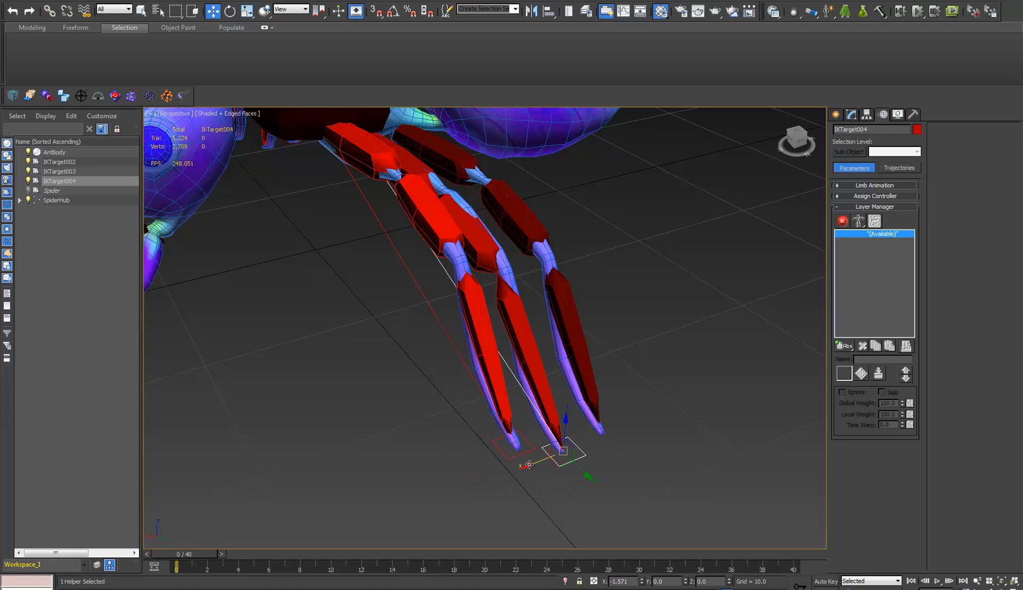
{"action": "middle_click_drag", "start_coordinate": [559, 369], "coordinate": [478, 366], "text": "alt"}
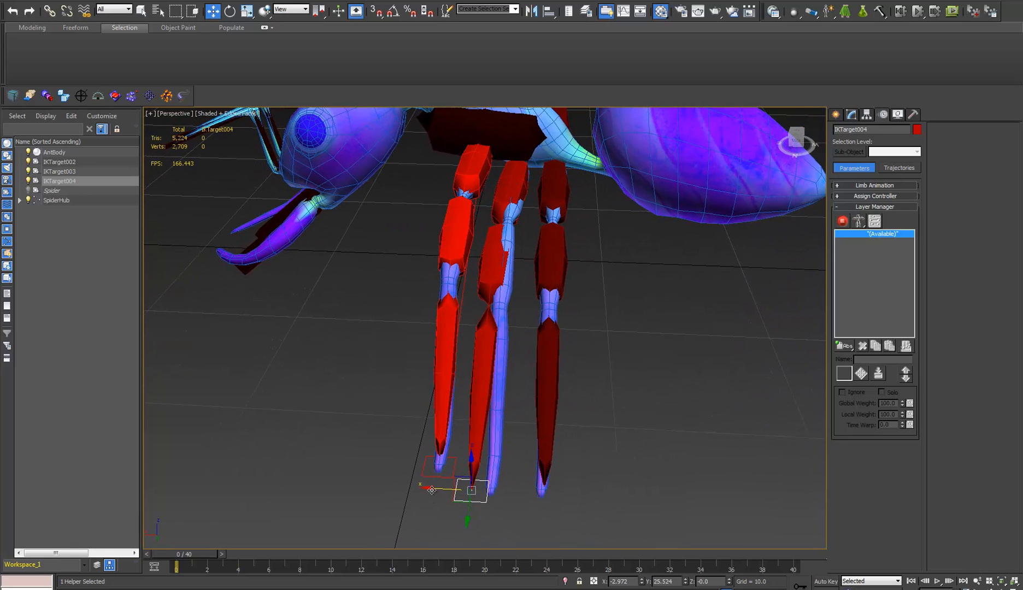
{"action": "key", "text": "s"}
{"action": "left_click_drag", "start_coordinate": [432, 490], "coordinate": [495, 455]}
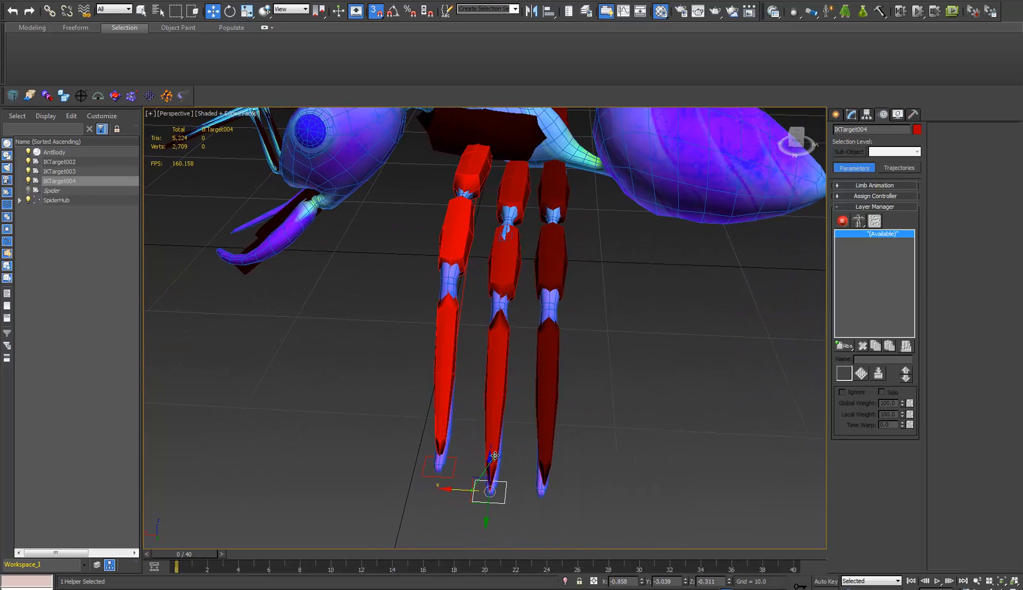
Step: Pull left leg 3's IK target inward about 1.22 units and lower it about 1.25 units onto the middle foot's tip
{"action": "middle_click_drag", "start_coordinate": [530, 383], "coordinate": [461, 363], "text": "alt"}
{"action": "key", "text": "s"}
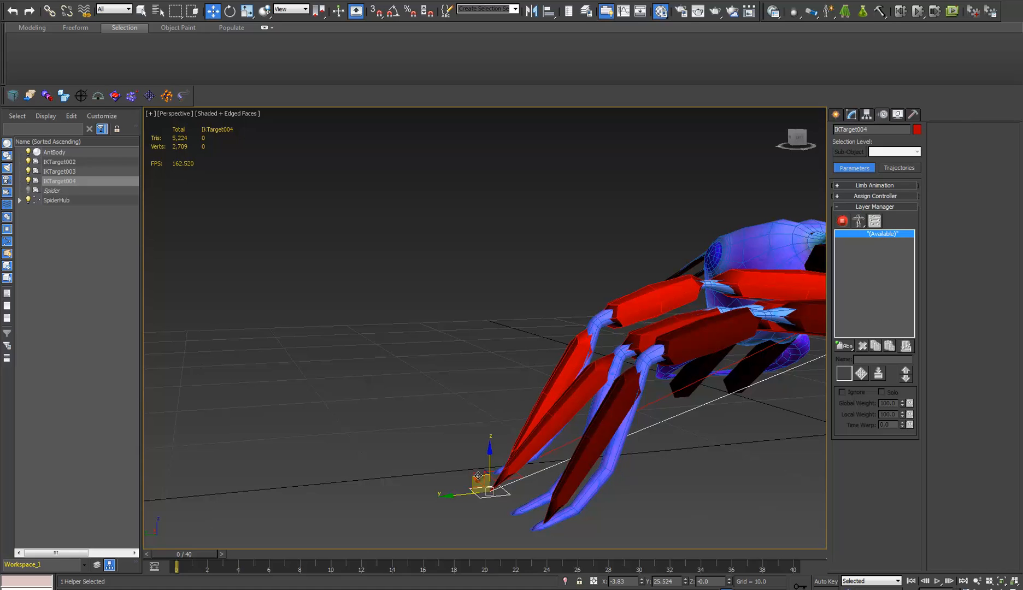
{"action": "left_click_drag", "start_coordinate": [478, 476], "coordinate": [502, 501]}
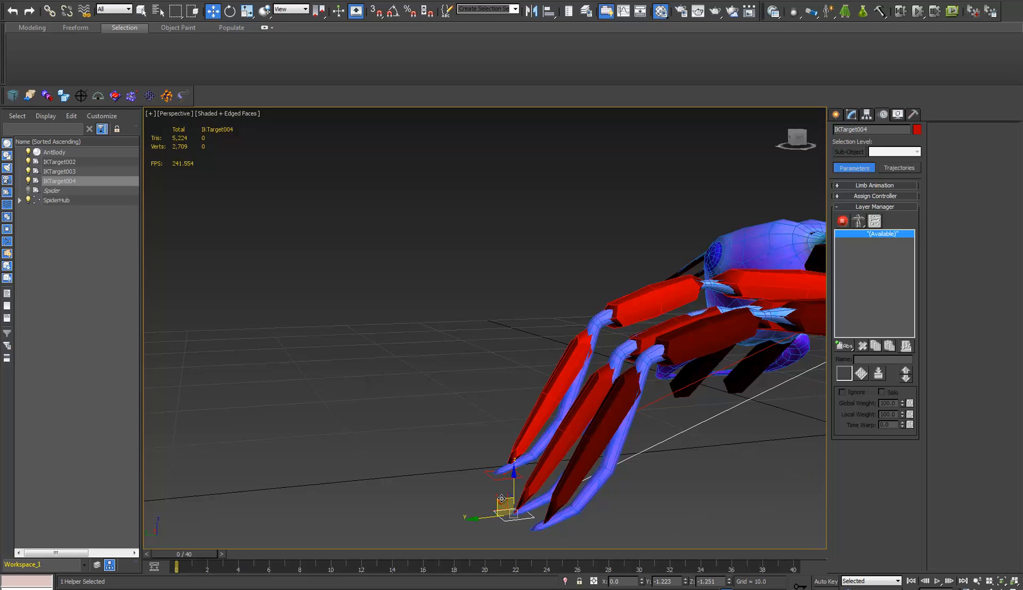
{"action": "middle_click_drag", "start_coordinate": [595, 350], "coordinate": [494, 354]}
{"action": "middle_click_drag", "start_coordinate": [494, 354], "coordinate": [486, 382], "text": "alt"}
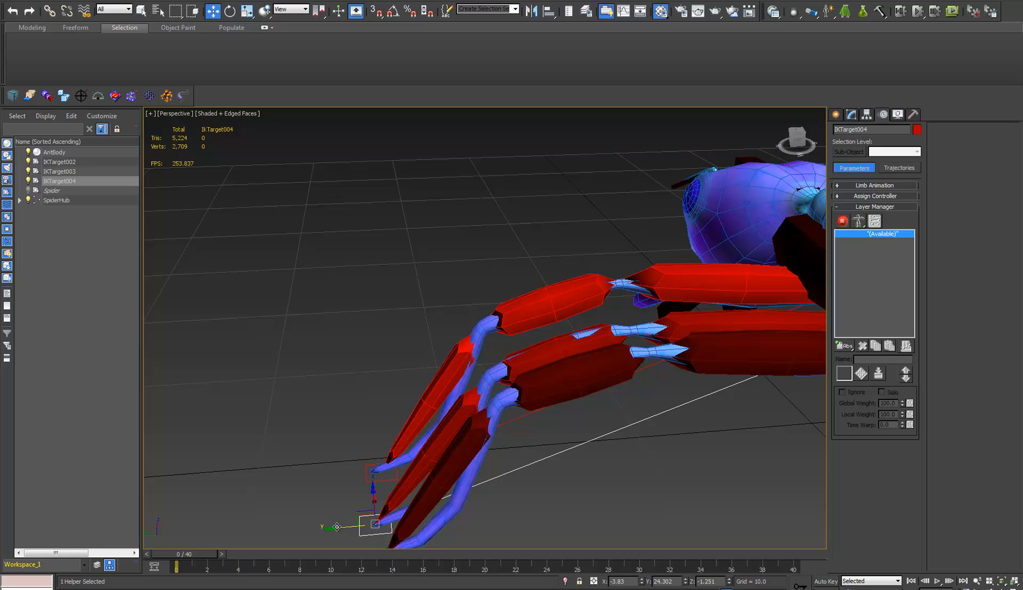
Step: Nudge left leg 3's IK target slightly inward to about Y 24.2 on the middle foot's tip
{"action": "left_click_drag", "start_coordinate": [337, 527], "coordinate": [338, 527]}
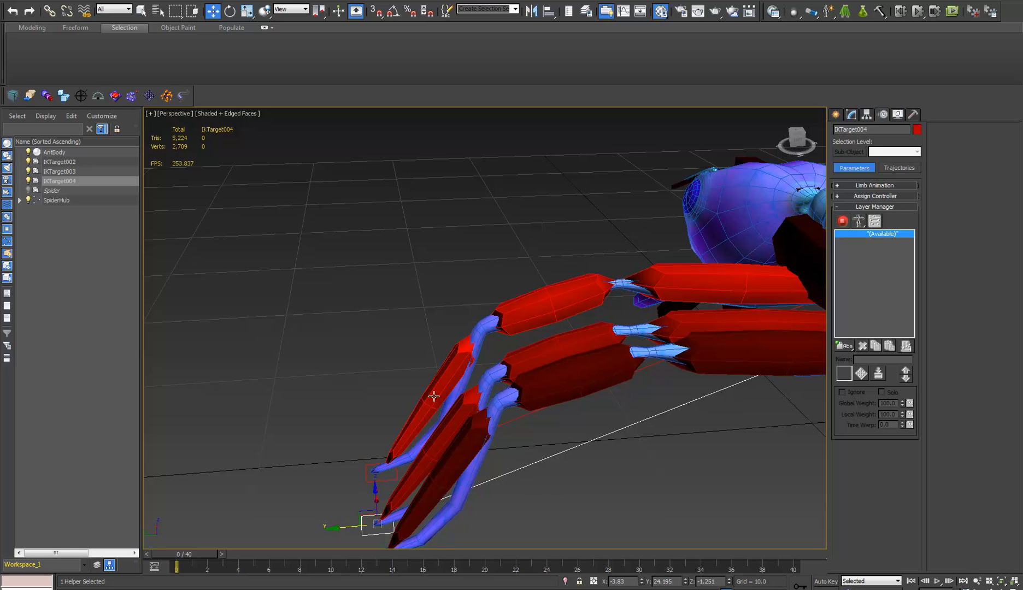
{"action": "middle_click_drag", "start_coordinate": [440, 358], "coordinate": [515, 362], "text": "alt"}
{"action": "scroll", "coordinate": [515, 362], "scroll_direction": "down", "scroll_amount": 4}
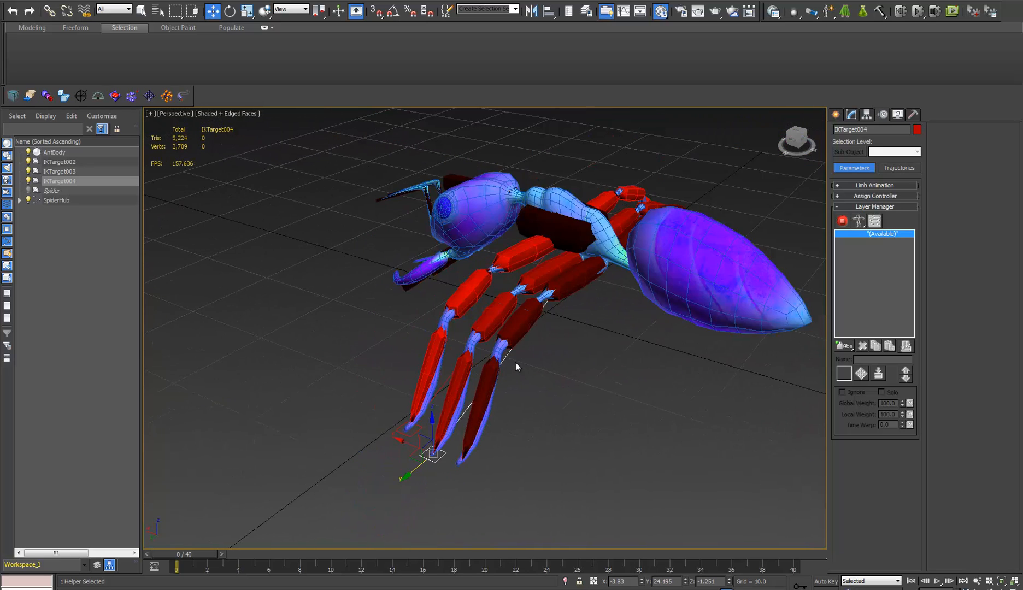
Step: Create an IK target for left leg 4 from its lowest bone and move it out to about X -18.76, Y 12.7
{"action": "left_click", "coordinate": [490, 387]}
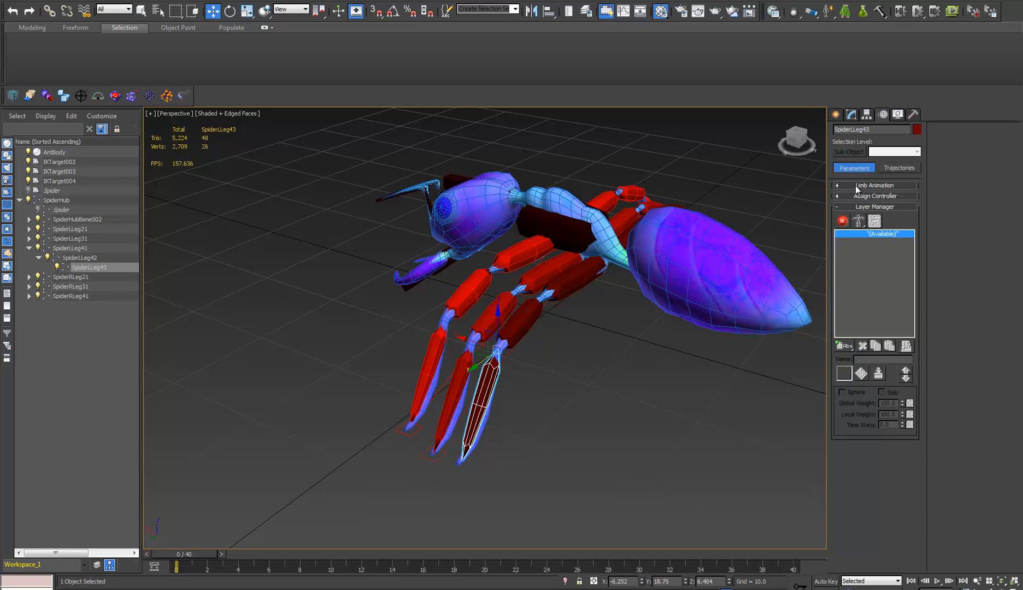
{"action": "left_click", "coordinate": [855, 185]}
{"action": "left_click", "coordinate": [868, 204]}
{"action": "middle_click_drag", "start_coordinate": [704, 264], "coordinate": [645, 286], "text": "alt"}
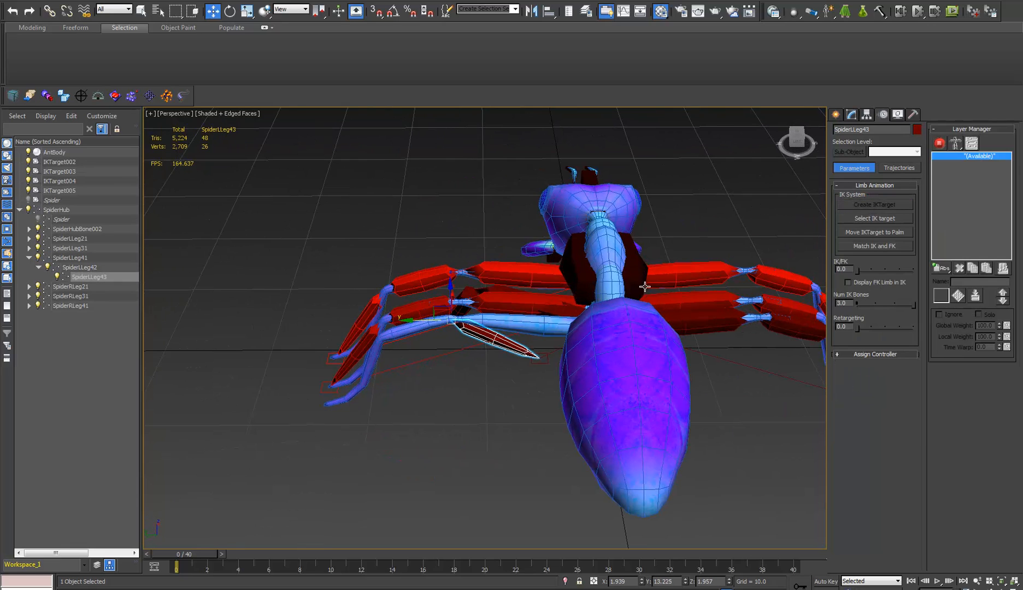
{"action": "left_click", "coordinate": [539, 363]}
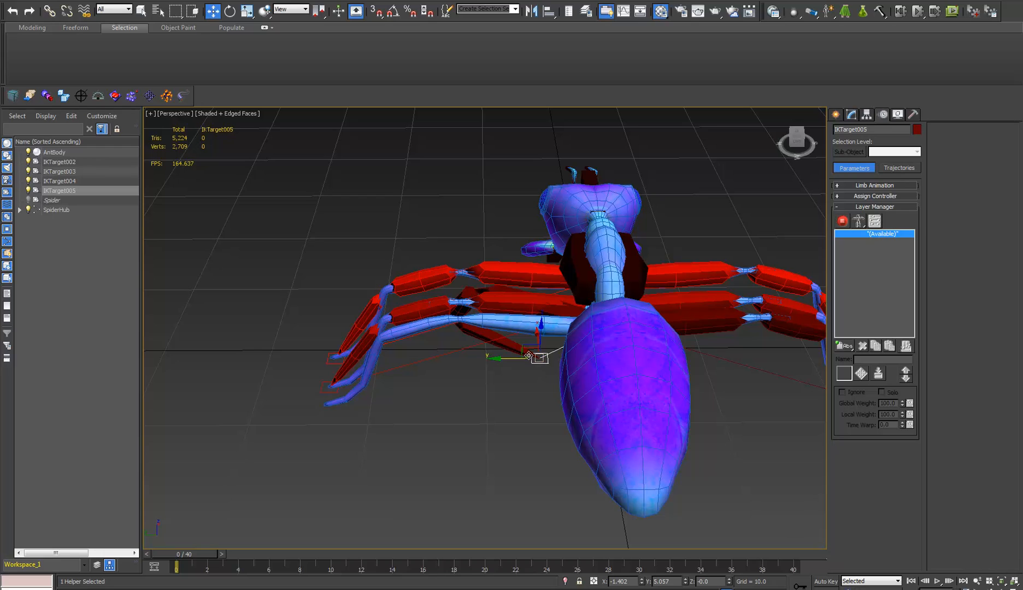
{"action": "left_click_drag", "start_coordinate": [532, 348], "coordinate": [448, 499]}
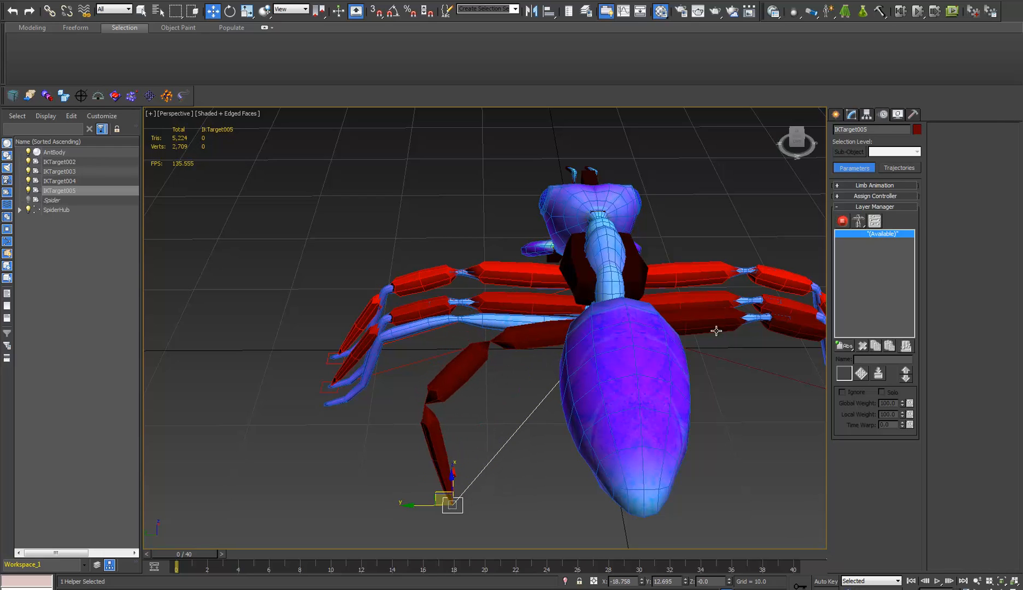
Step: Copy right leg 4's limb settings and paste them mirrored onto left leg 4
{"action": "left_click", "coordinate": [704, 317]}
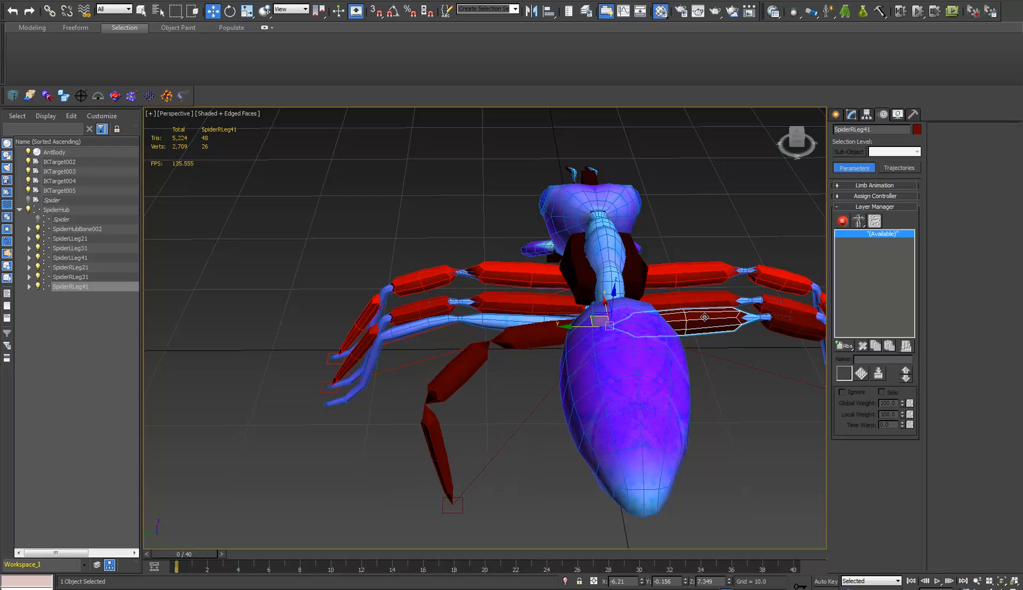
{"action": "left_click", "coordinate": [852, 115]}
{"action": "left_click", "coordinate": [843, 349]}
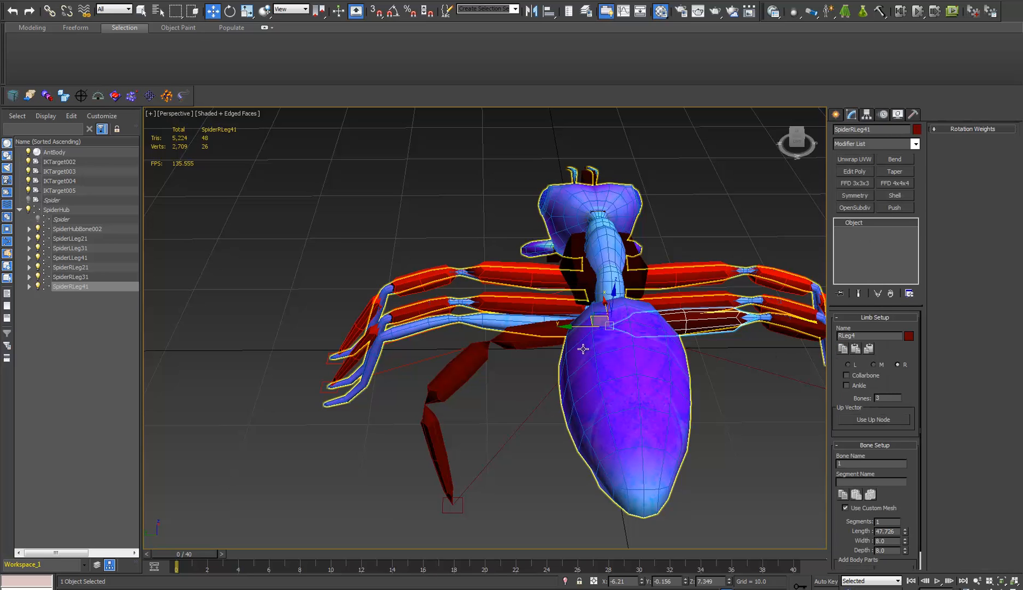
{"action": "left_click", "coordinate": [868, 349]}
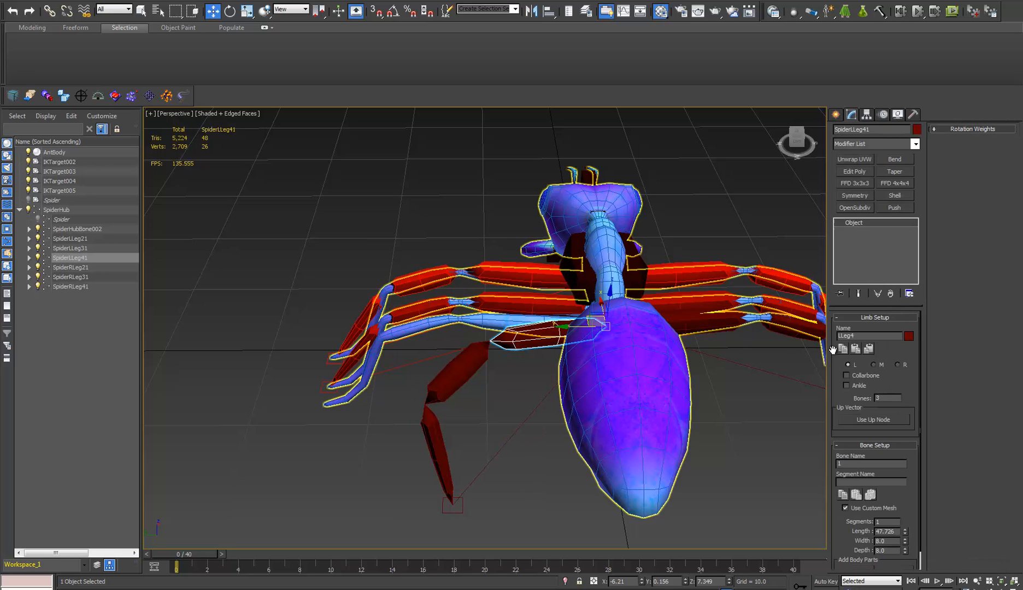
{"action": "left_click", "coordinate": [873, 350]}
Step: Create an IK target for right leg 3 from the limb animation settings of its upper bone
{"action": "middle_click_drag", "start_coordinate": [646, 350], "coordinate": [520, 415], "text": "alt"}
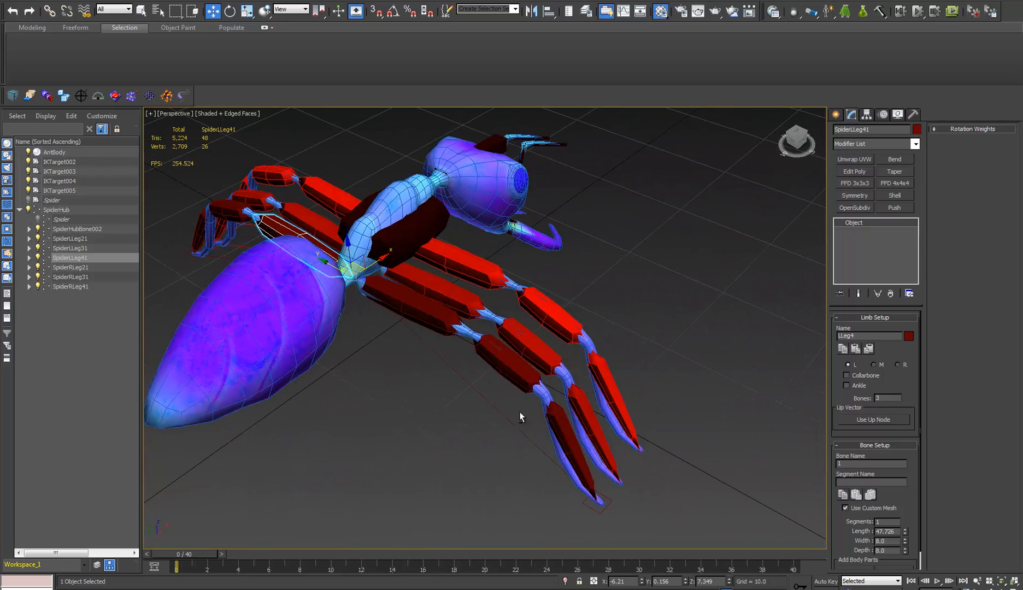
{"action": "left_click", "coordinate": [435, 289]}
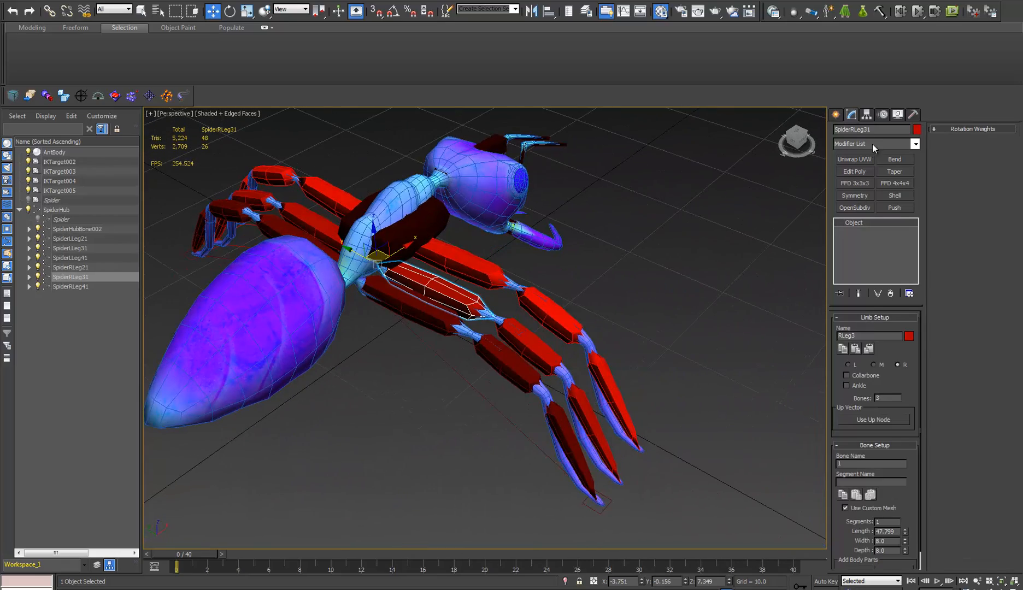
{"action": "left_click", "coordinate": [883, 115]}
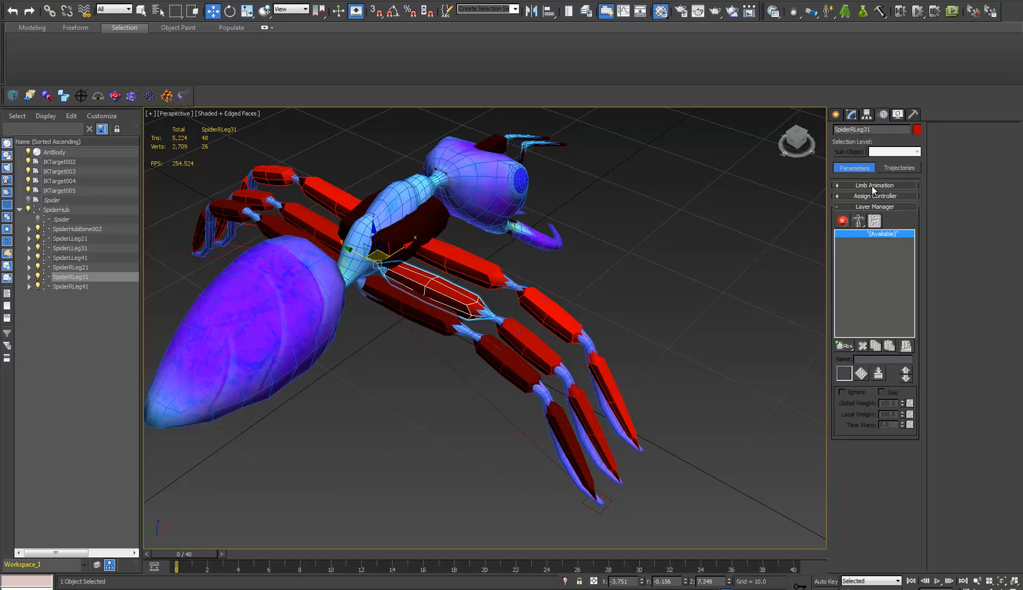
{"action": "left_click", "coordinate": [872, 185]}
{"action": "left_click", "coordinate": [872, 204]}
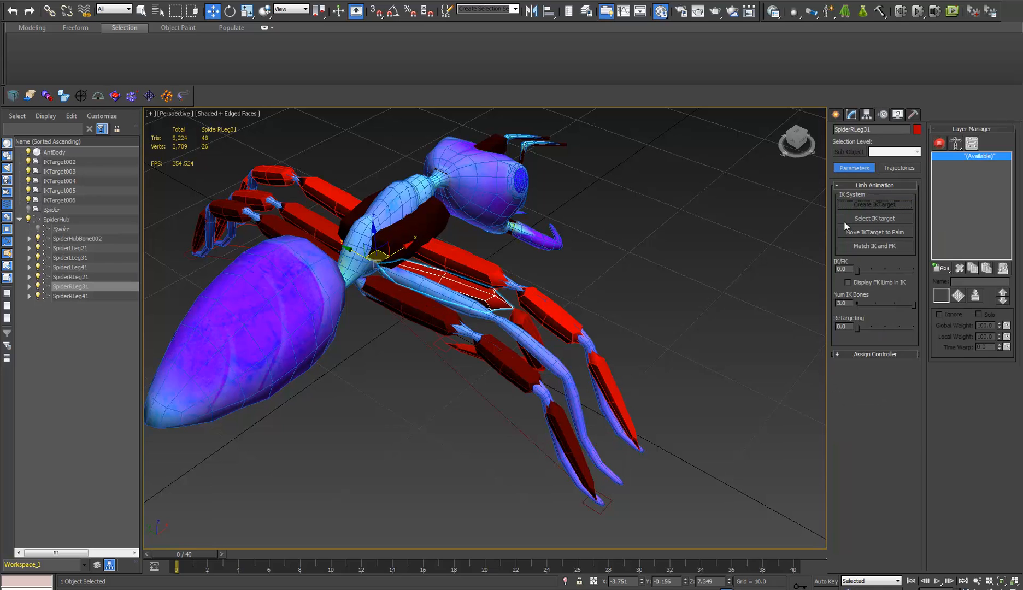
Step: Create an IK target for right leg 2 from the limb animation settings of its upper bone
{"action": "left_click", "coordinate": [494, 277]}
{"action": "left_click", "coordinate": [875, 186]}
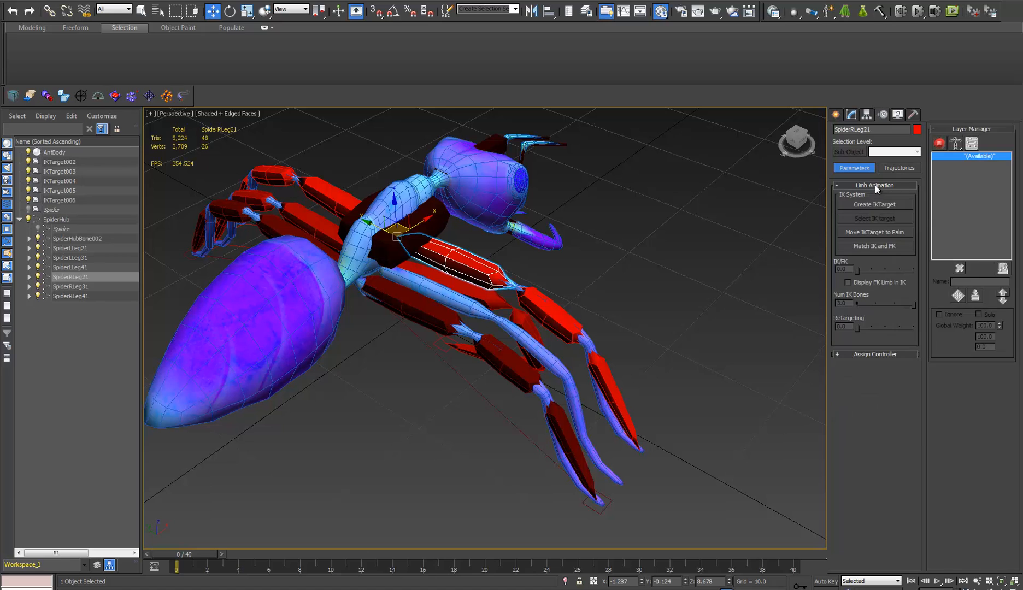
{"action": "left_click", "coordinate": [873, 203]}
Step: Copy left leg 3's limb settings and paste them mirrored onto right leg 3
{"action": "middle_click_drag", "start_coordinate": [460, 227], "coordinate": [492, 271], "text": "alt"}
{"action": "left_click", "coordinate": [341, 236]}
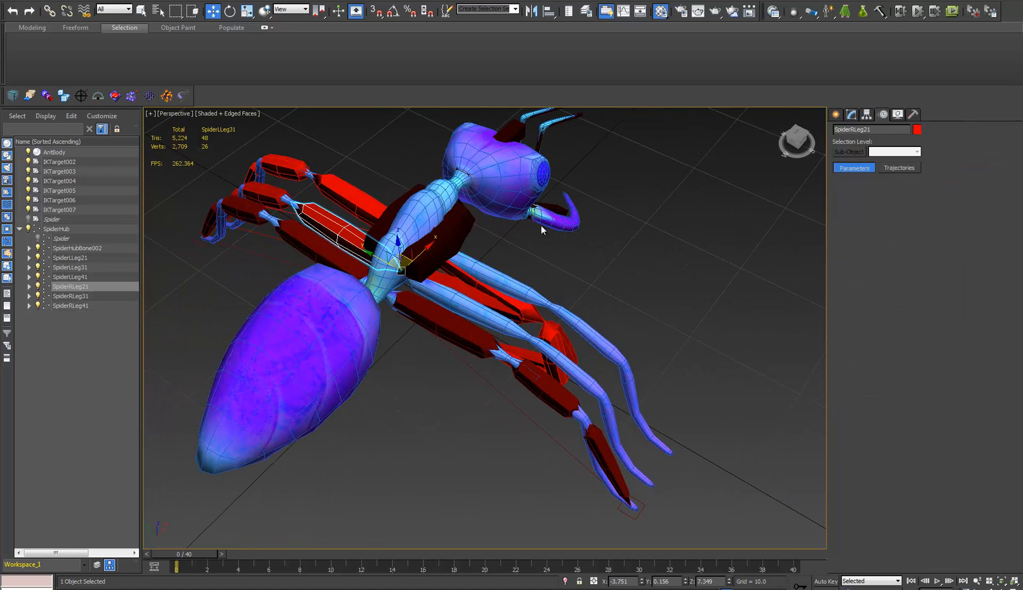
{"action": "left_click", "coordinate": [851, 115]}
{"action": "left_click", "coordinate": [523, 303]}
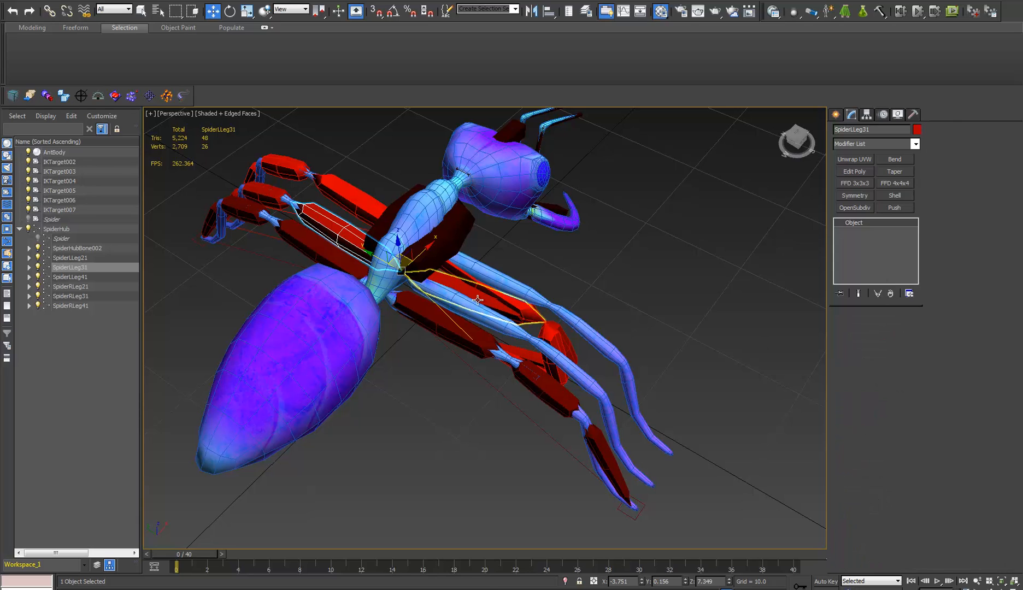
{"action": "left_click", "coordinate": [869, 350]}
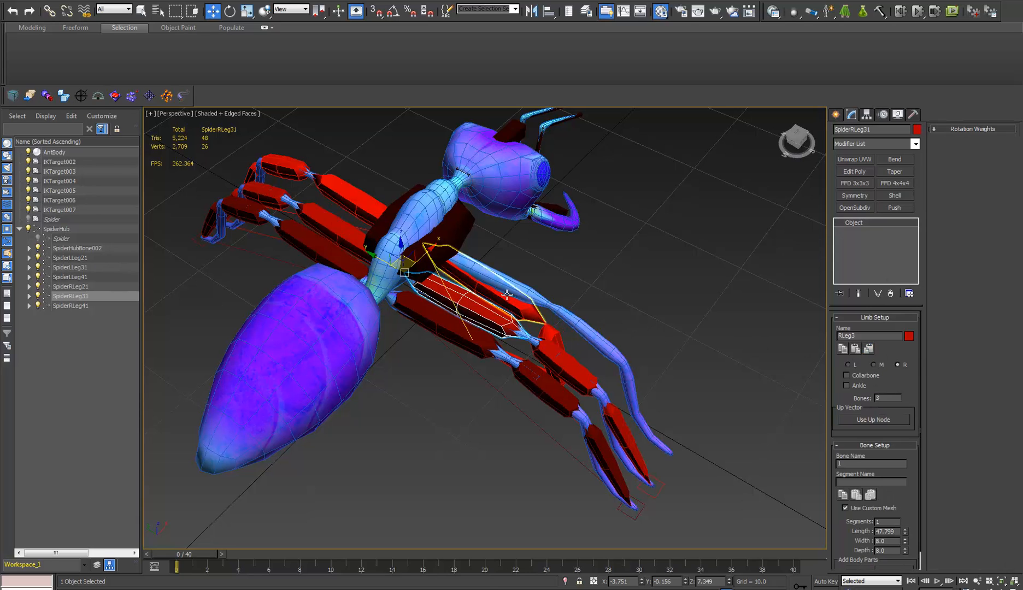
Step: Copy left leg 2's limb settings and paste them mirrored onto right leg 2
{"action": "left_click", "coordinate": [371, 211]}
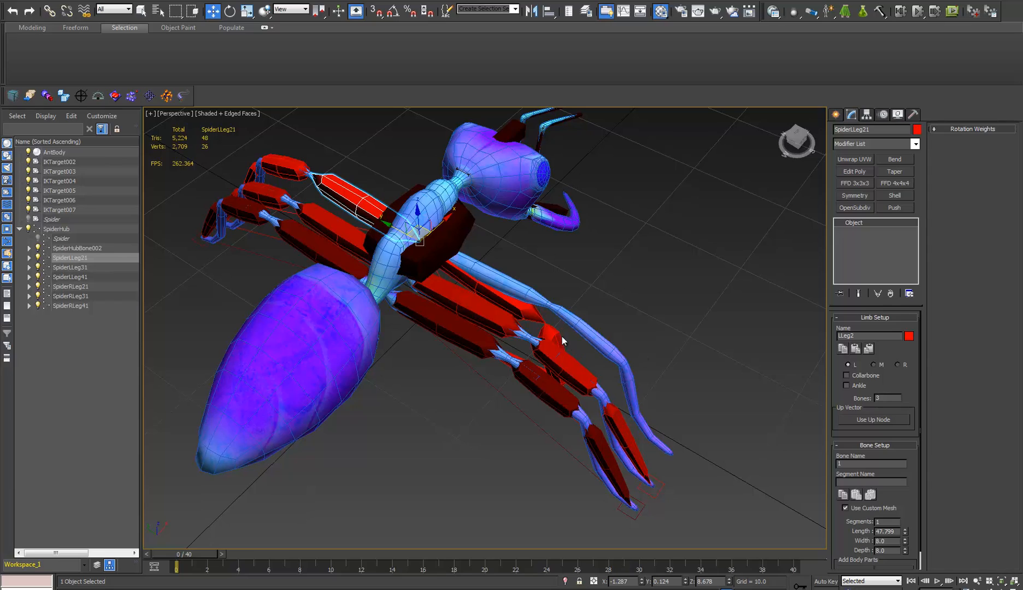
{"action": "left_click", "coordinate": [539, 322]}
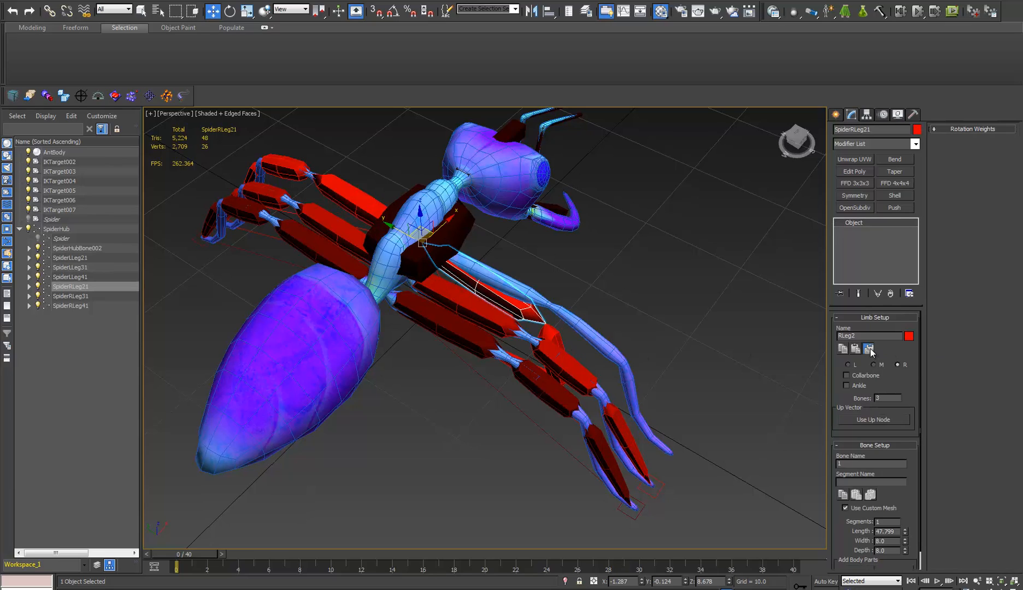
{"action": "left_click", "coordinate": [870, 349]}
Step: Try moving the hub vertically to test the legs' IK, and undo the move
{"action": "middle_click_drag", "start_coordinate": [552, 368], "coordinate": [513, 267], "text": "alt"}
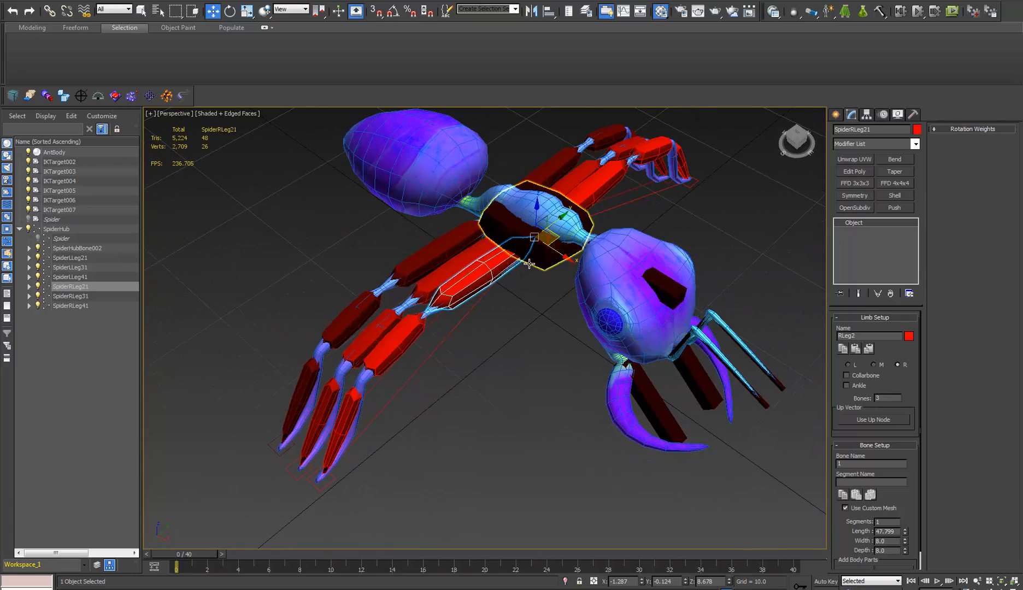
{"action": "left_click", "coordinate": [529, 264]}
{"action": "left_click_drag", "start_coordinate": [538, 197], "coordinate": [530, 295]}
{"action": "middle_click_drag", "start_coordinate": [525, 223], "coordinate": [522, 300], "text": "alt"}
{"action": "key", "text": "ctrl+z"}
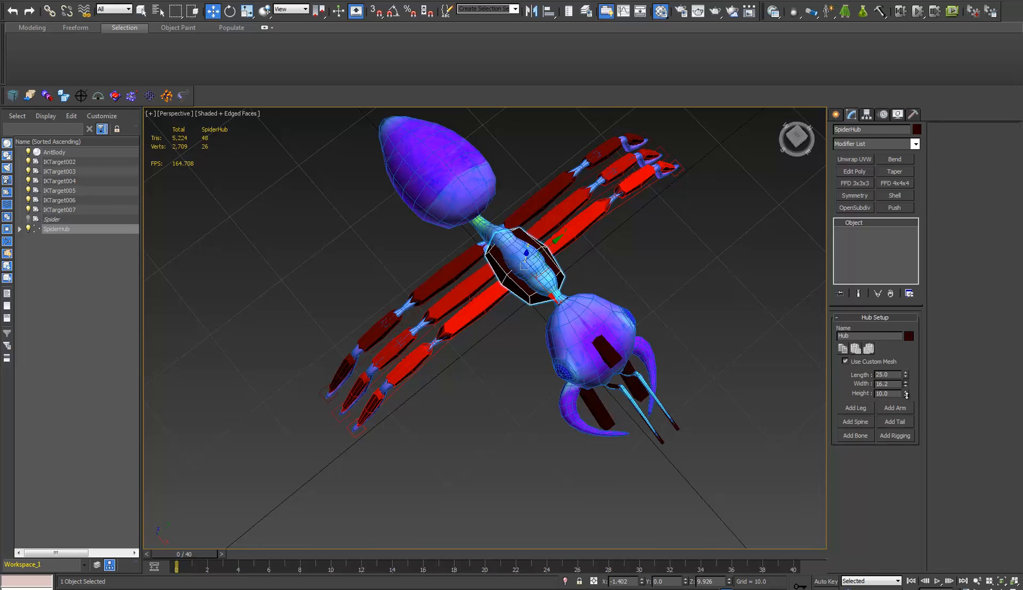
Step: Set the hub's width to 10.8 and check its fit inside the thorax and at the leg roots
{"action": "middle_click_drag", "start_coordinate": [429, 230], "coordinate": [484, 162], "text": "alt"}
{"action": "scroll", "coordinate": [534, 284], "scroll_direction": "up", "scroll_amount": 5}
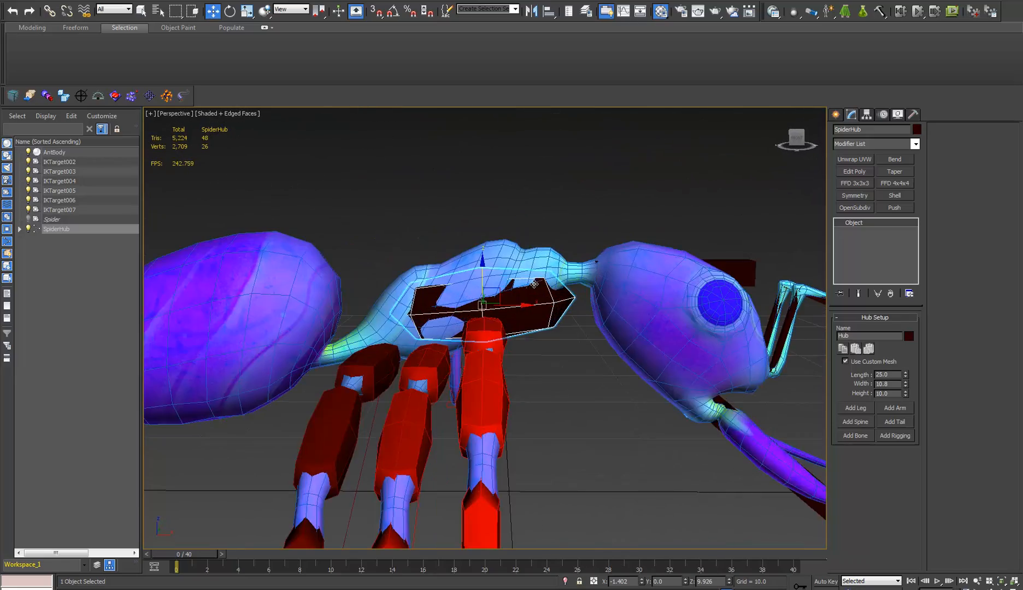
{"action": "middle_click_drag", "start_coordinate": [534, 284], "coordinate": [588, 268]}
{"action": "mouse_move", "coordinate": [570, 263]}
{"action": "left_mouse_down"}
{"action": "mouse_move", "coordinate": [629, 316]}
{"action": "mouse_move", "coordinate": [535, 230]}
{"action": "mouse_move", "coordinate": [554, 273]}
{"action": "left_mouse_up"}
{"action": "right_click", "coordinate": [554, 273]}
{"action": "middle_click_drag", "start_coordinate": [556, 278], "coordinate": [538, 352]}
{"action": "left_click", "coordinate": [497, 372]}
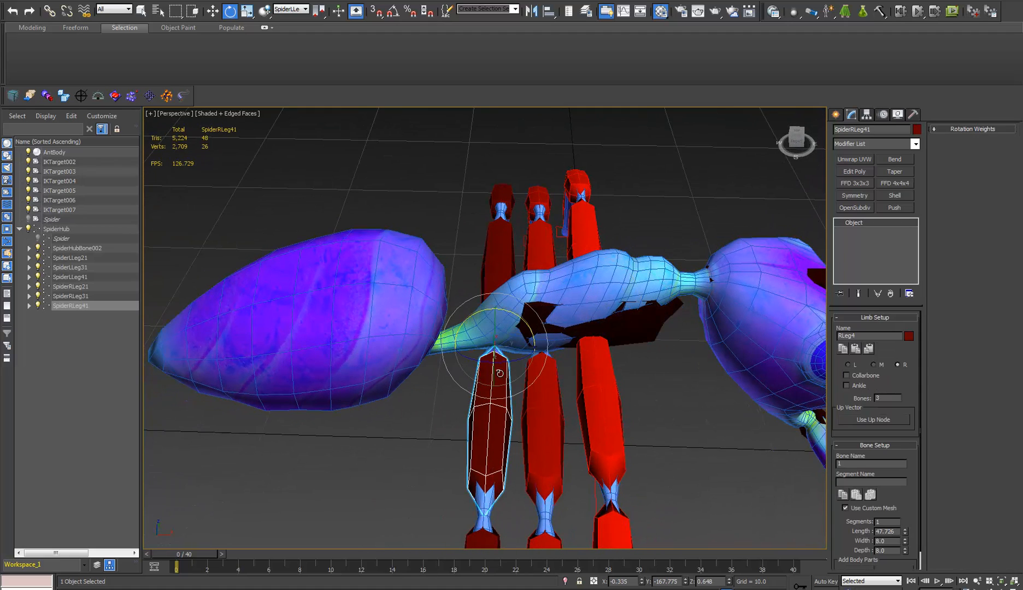
{"action": "middle_click_drag", "start_coordinate": [562, 298], "coordinate": [486, 273], "text": "alt"}
Step: Add a bone to the hub and select the new bone inside the thorax
{"action": "left_click", "coordinate": [534, 315]}
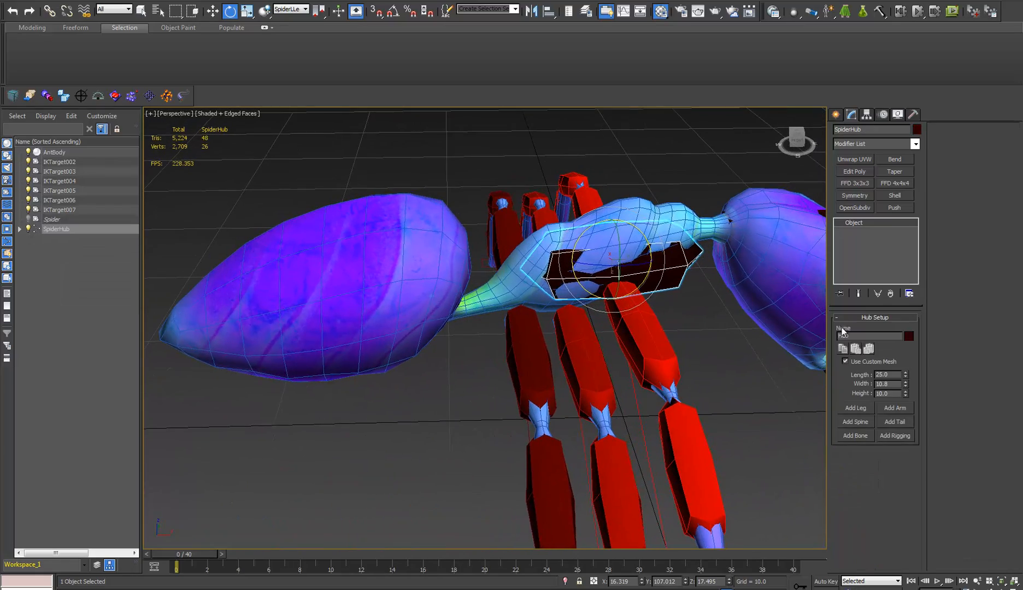
{"action": "left_click", "coordinate": [861, 434]}
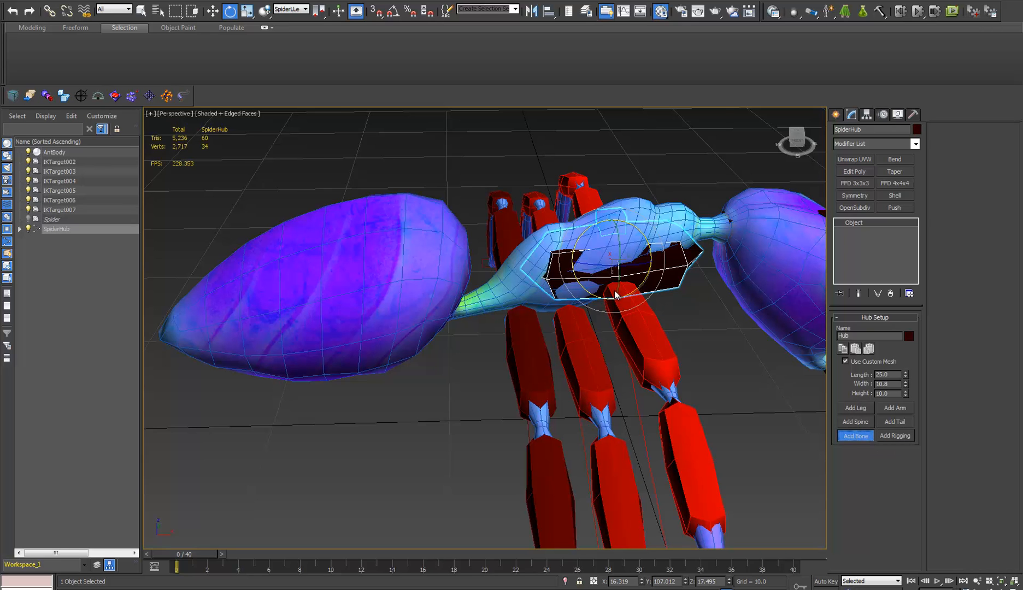
{"action": "key", "text": "F3"}
{"action": "left_click", "coordinate": [618, 215]}
{"action": "key", "text": "F3"}
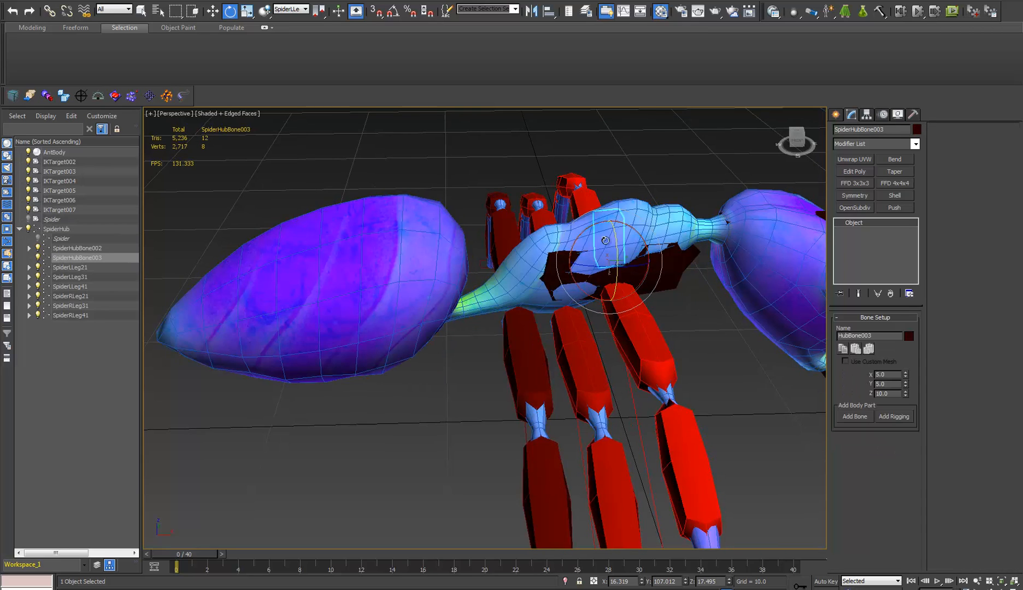
Step: Move the new hub bone back to the base of the abdomen, at about X -9.96, Y 0, Z 7.2
{"action": "middle_click_drag", "start_coordinate": [619, 284], "coordinate": [625, 244], "text": "alt"}
{"action": "key", "text": "w"}
{"action": "left_click_drag", "start_coordinate": [626, 244], "coordinate": [461, 296]}
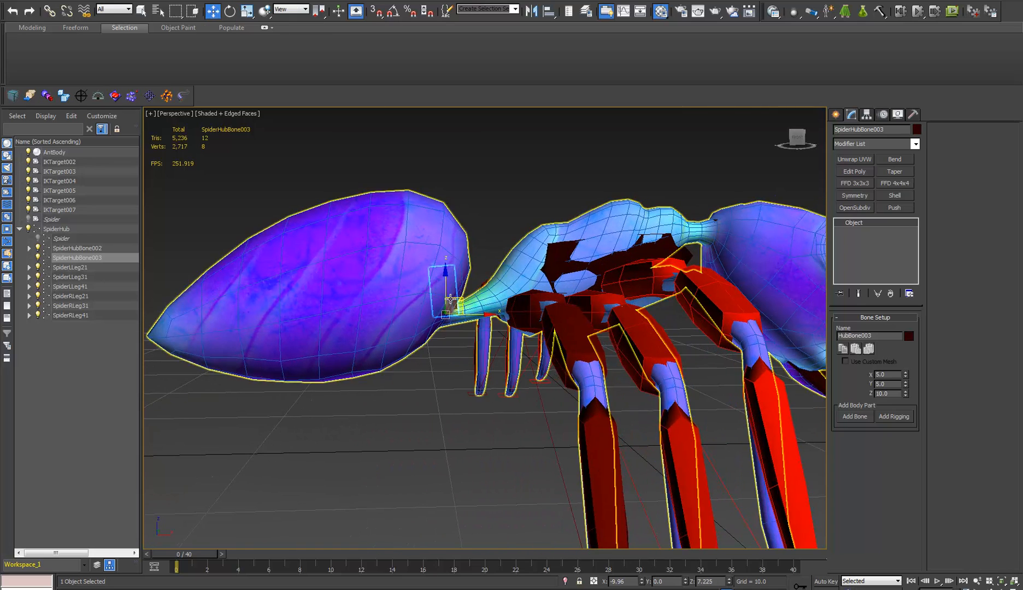
Step: Try rotating the abdomen bone freely by about -86.4 degrees toward the rear of the abdomen
{"action": "key", "text": "e"}
{"action": "left_click_drag", "start_coordinate": [388, 285], "coordinate": [321, 284]}
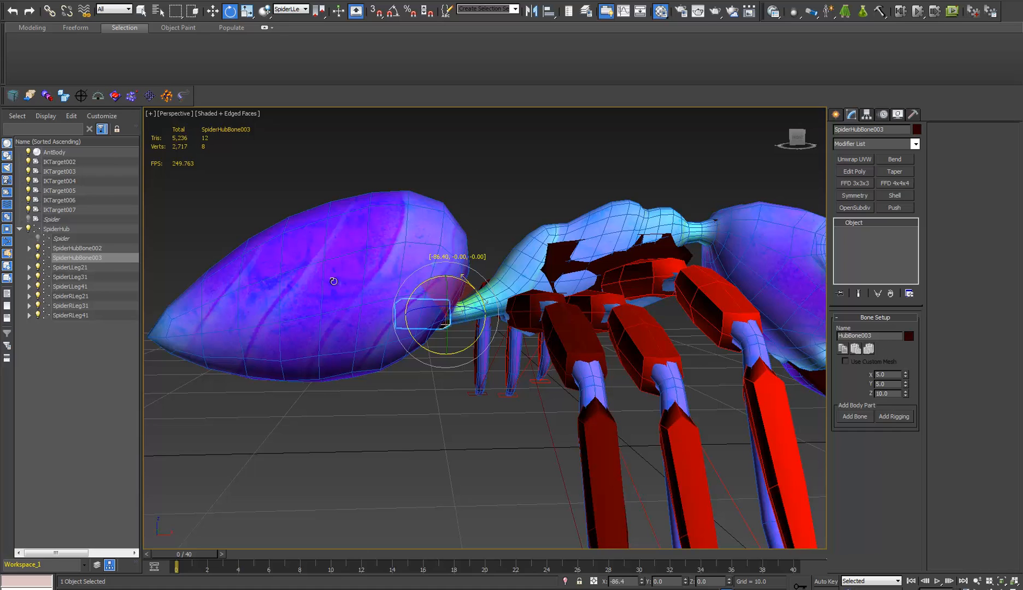
{"action": "middle_click_drag", "start_coordinate": [356, 293], "coordinate": [456, 371], "text": "alt"}
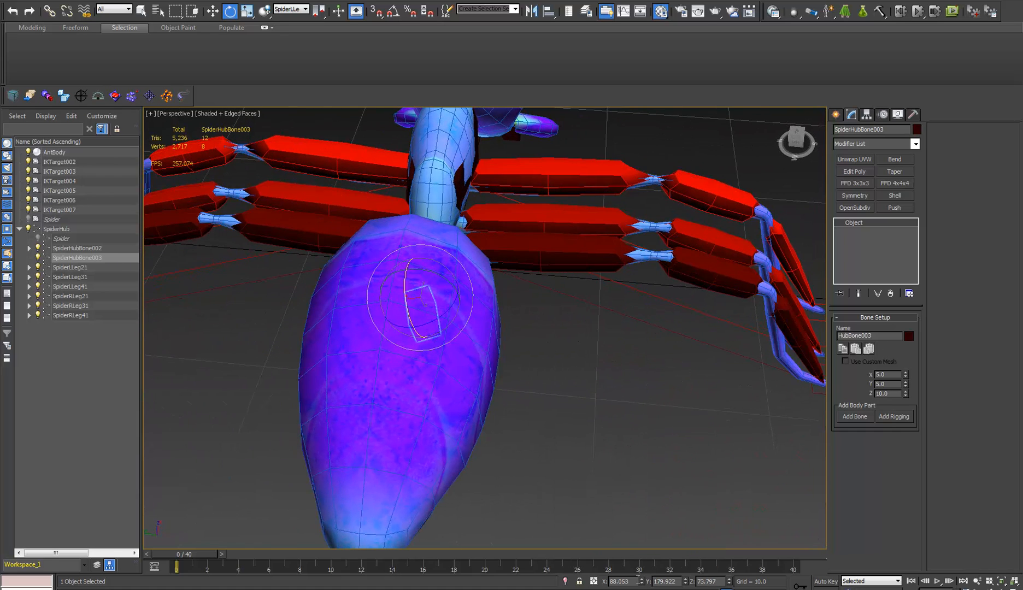
Step: Set the reference coordinate system to View and reset the abdomen bone's rotation to 0 on all axes
{"action": "left_click", "coordinate": [304, 15]}
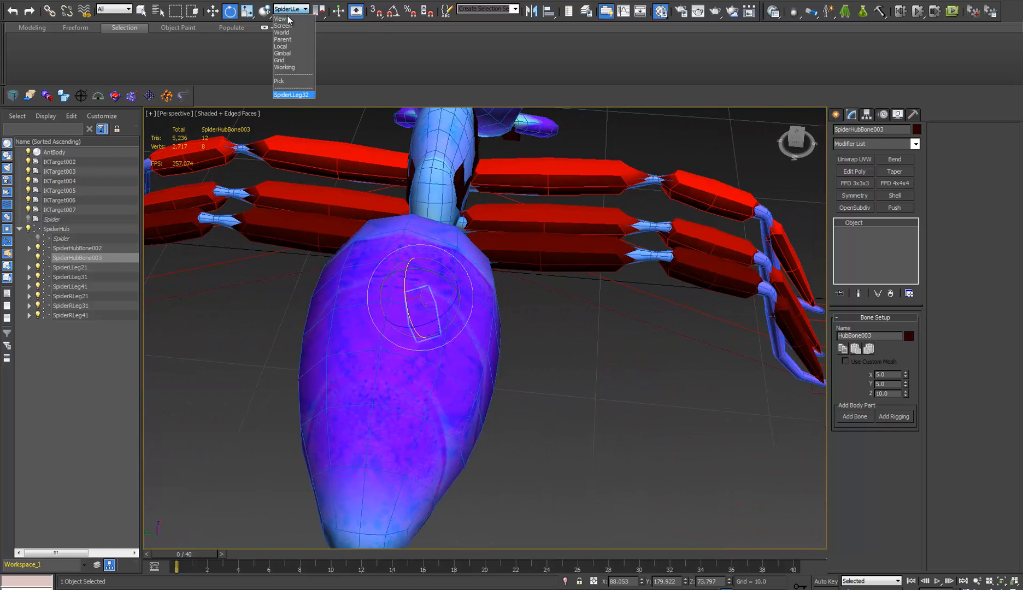
{"action": "left_click", "coordinate": [286, 19]}
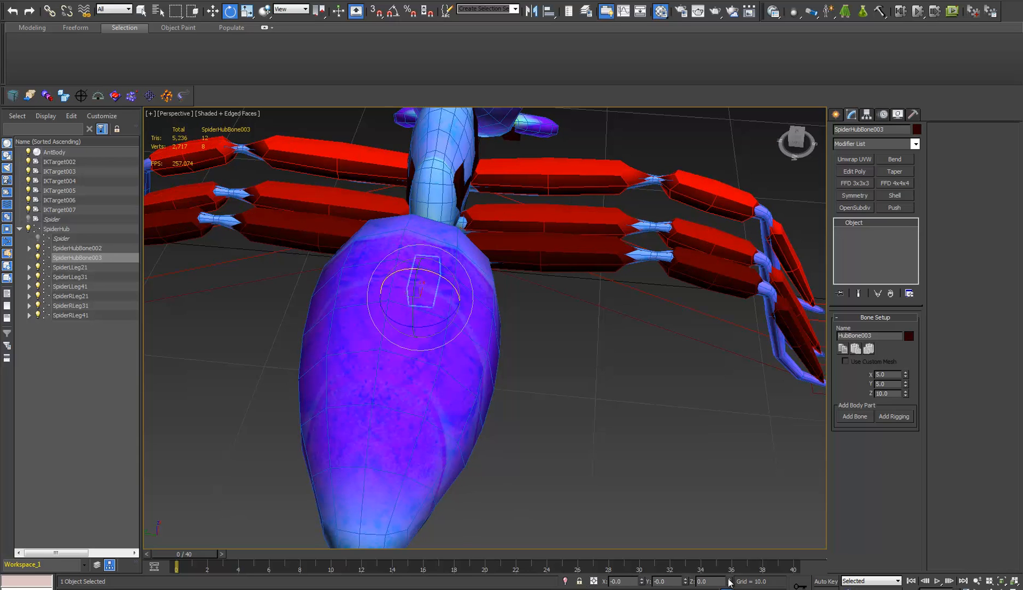
Step: Turn on angle snap and rotate the abdomen bone to -180 degrees about Y so it points backward
{"action": "middle_click_drag", "start_coordinate": [415, 284], "coordinate": [388, 290], "text": "alt"}
{"action": "middle_click_drag", "start_coordinate": [408, 292], "coordinate": [441, 298]}
{"action": "key", "text": "a"}
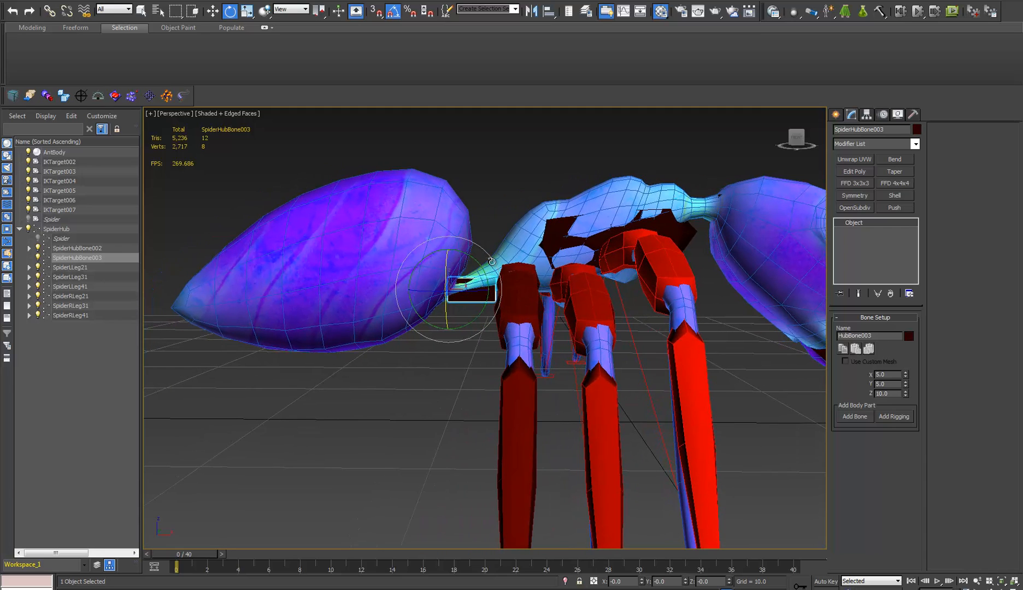
{"action": "left_click_drag", "start_coordinate": [477, 261], "coordinate": [326, 252]}
Step: Lengthen the abdomen bone to a Z size of 59.5 so it spans the abdomen
{"action": "middle_click_drag", "start_coordinate": [361, 306], "coordinate": [449, 311]}
{"action": "left_click_drag", "start_coordinate": [905, 390], "coordinate": [810, 128]}
{"action": "middle_click_drag", "start_coordinate": [533, 307], "coordinate": [503, 293], "text": "alt"}
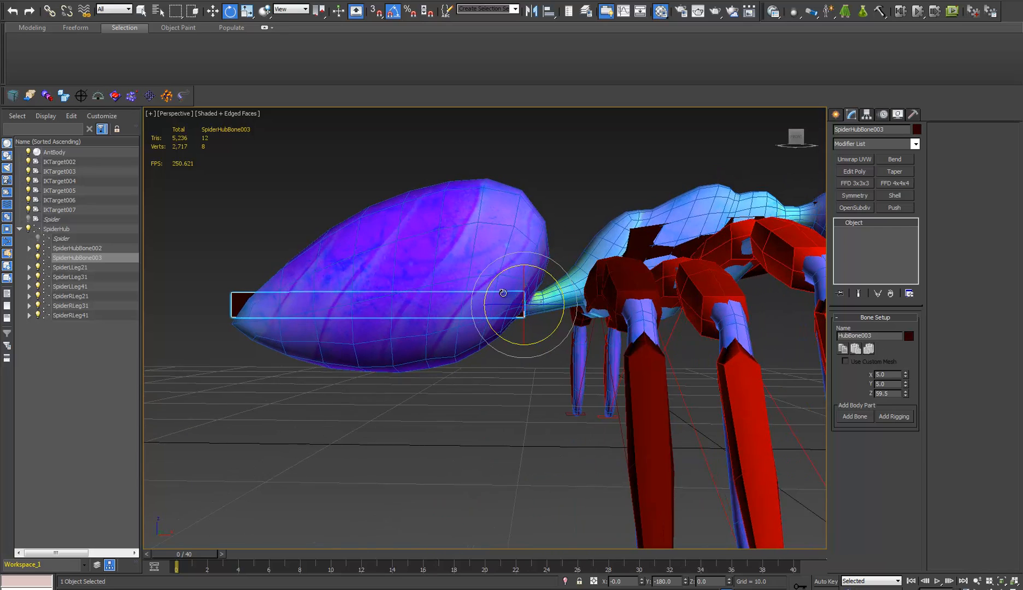
Step: Move the abdomen bone in the front wireframe view so its base sits at the waist joint, about X -9.611, Z 7.373
{"action": "key", "text": "f"}
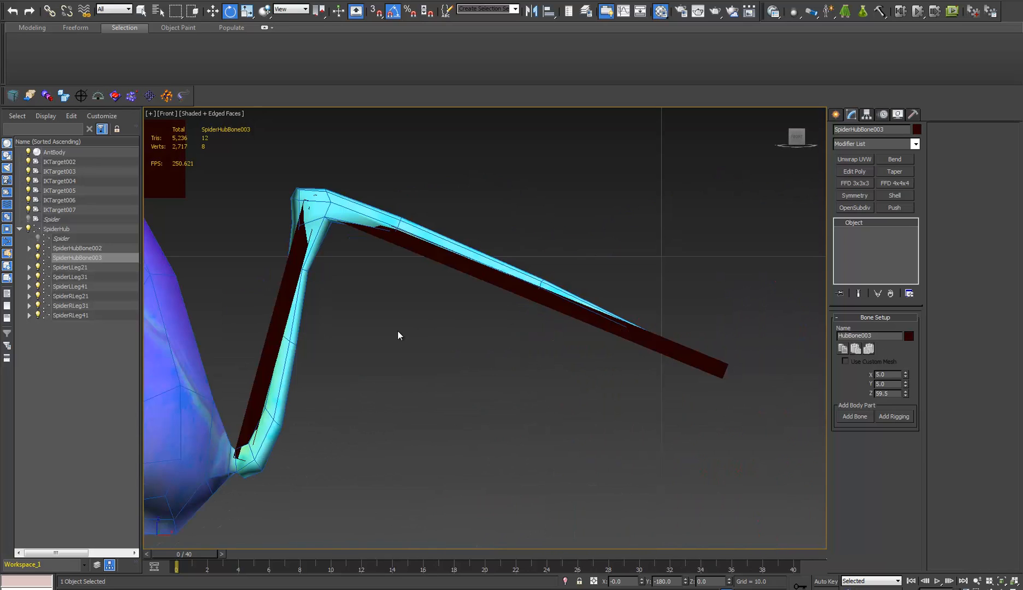
{"action": "key", "text": "z"}
{"action": "middle_click_drag", "start_coordinate": [689, 315], "coordinate": [452, 321]}
{"action": "key", "text": "F3"}
{"action": "scroll", "coordinate": [517, 307], "scroll_direction": "up", "scroll_amount": 7}
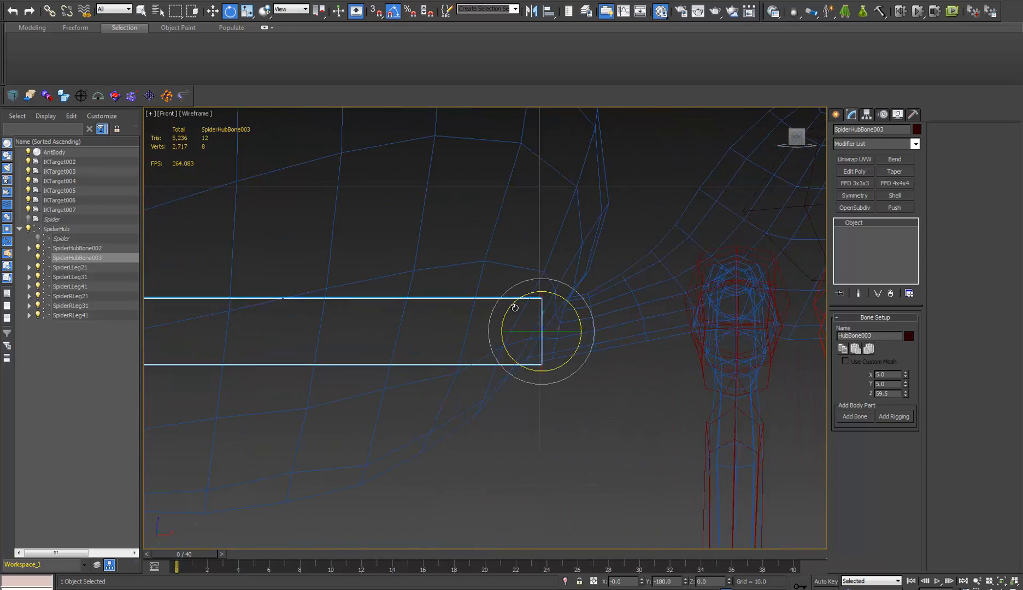
{"action": "middle_click_drag", "start_coordinate": [587, 350], "coordinate": [527, 325]}
{"action": "key", "text": "w"}
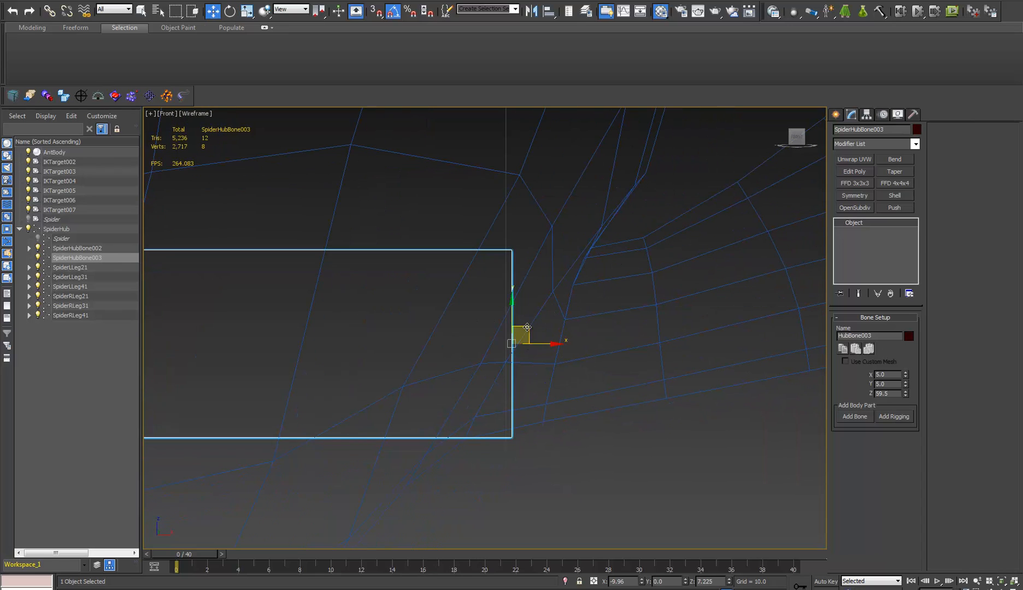
{"action": "left_click_drag", "start_coordinate": [528, 327], "coordinate": [580, 304]}
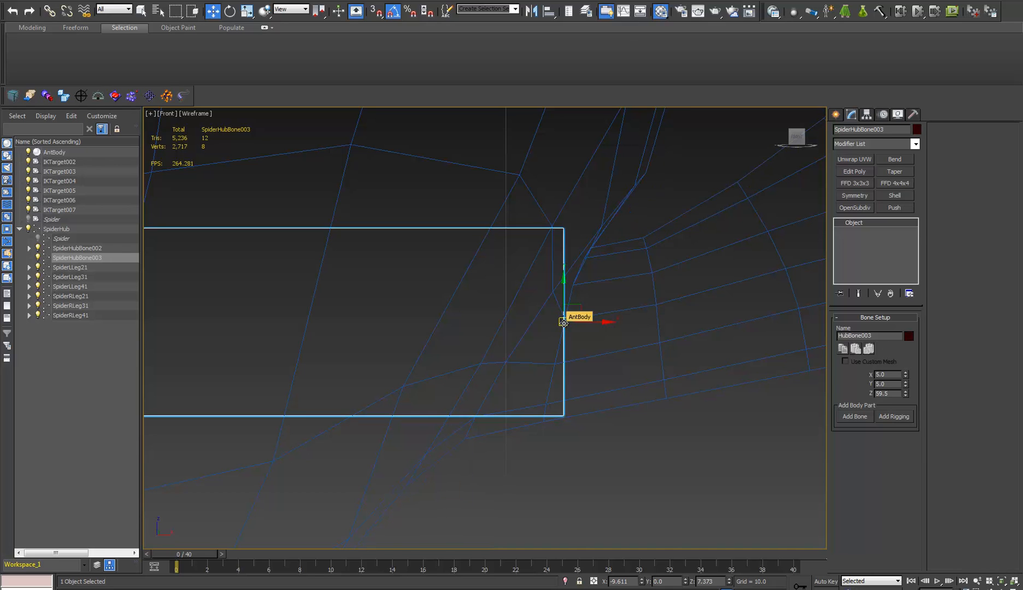
{"action": "scroll", "coordinate": [468, 313], "scroll_direction": "down", "scroll_amount": 12}
{"action": "middle_click_drag", "start_coordinate": [432, 330], "coordinate": [366, 313]}
{"action": "scroll", "coordinate": [667, 369], "scroll_direction": "up", "scroll_amount": 5}
{"action": "scroll", "coordinate": [667, 369], "scroll_direction": "down", "scroll_amount": 5}
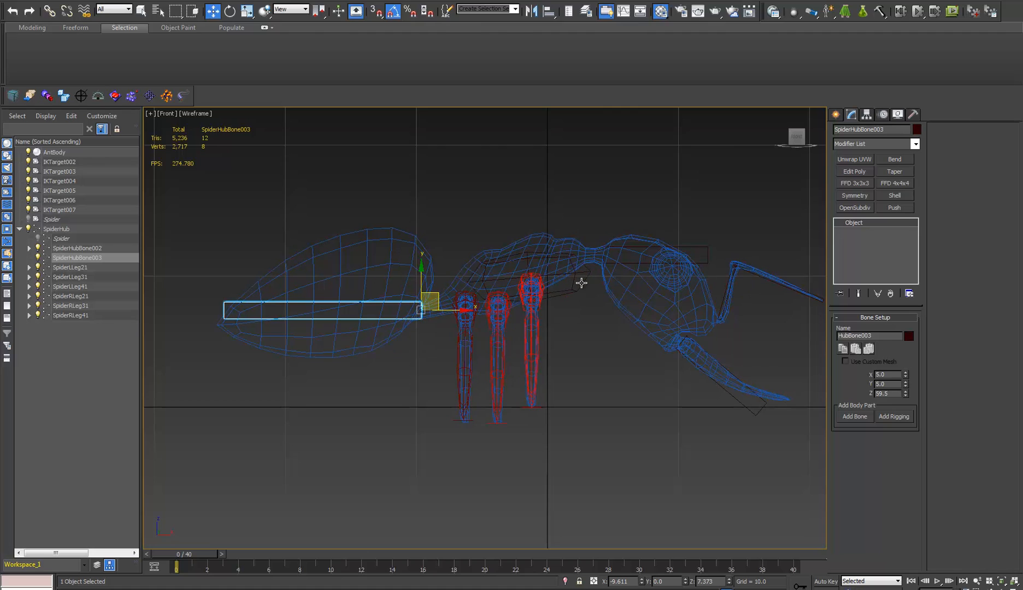
Step: Test-rotate the head bone in the front view and undo the rotation
{"action": "middle_click_drag", "start_coordinate": [608, 276], "coordinate": [584, 285]}
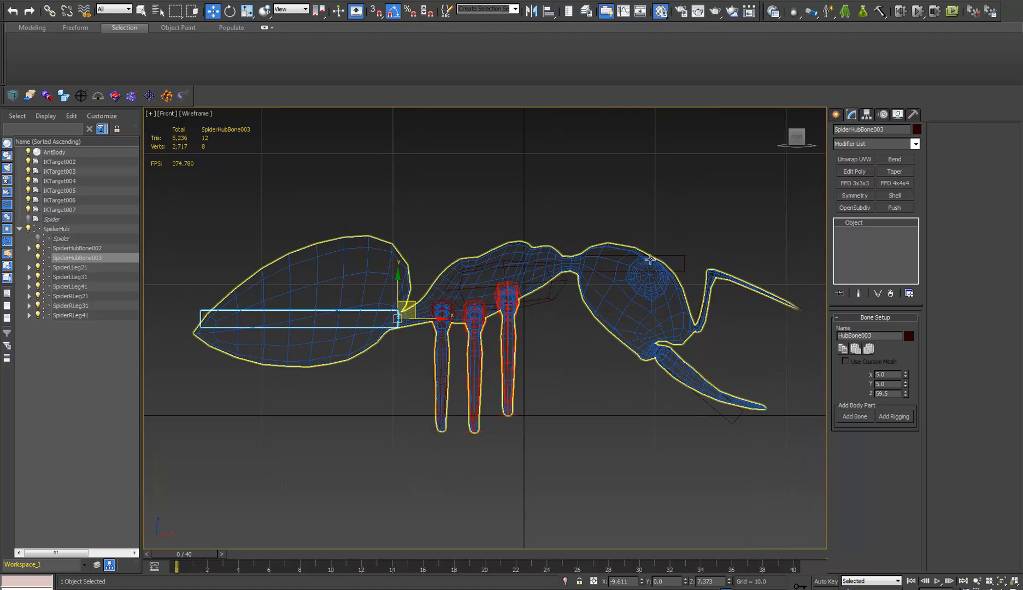
{"action": "left_click", "coordinate": [684, 267]}
{"action": "key", "text": "e"}
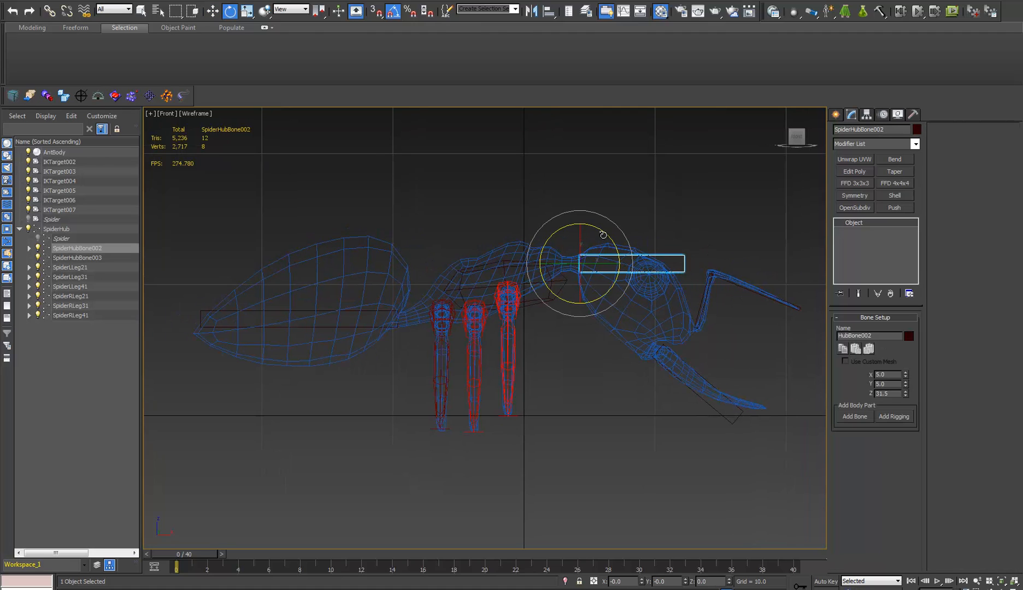
{"action": "left_click_drag", "start_coordinate": [603, 234], "coordinate": [628, 252]}
{"action": "key", "text": "ctrl+z"}
Step: Examine from several angles how the upper leg bones sit against the underside of the ant's thorax
{"action": "key", "text": "p"}
{"action": "mouse_move", "coordinate": [644, 313]}
{"action": "middle_mouse_down", "text": "alt"}
{"action": "mouse_move", "coordinate": [376, 348]}
{"action": "mouse_move", "coordinate": [545, 356]}
{"action": "mouse_move", "coordinate": [520, 365]}
{"action": "mouse_move", "coordinate": [438, 352]}
{"action": "mouse_move", "coordinate": [457, 318]}
{"action": "mouse_move", "coordinate": [495, 327]}
{"action": "mouse_move", "coordinate": [526, 271]}
{"action": "mouse_move", "coordinate": [543, 312]}
{"action": "mouse_move", "coordinate": [502, 281]}
{"action": "mouse_move", "coordinate": [546, 290]}
{"action": "middle_mouse_up", "text": "alt"}
{"action": "key", "text": "F3"}
{"action": "scroll", "coordinate": [382, 343], "scroll_direction": "down", "scroll_amount": 5}
{"action": "left_click", "coordinate": [588, 278]}
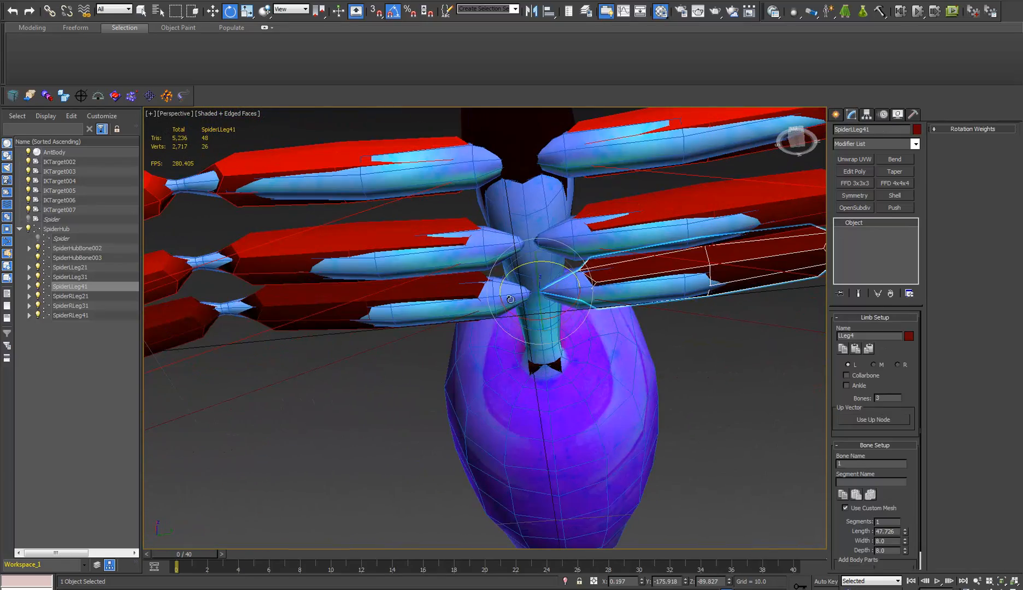
{"action": "left_click", "coordinate": [451, 289], "text": "ctrl"}
{"action": "middle_click_drag", "start_coordinate": [495, 313], "coordinate": [557, 298], "text": "alt"}
{"action": "left_click", "coordinate": [328, 294]}
{"action": "middle_click_drag", "start_coordinate": [405, 468], "coordinate": [447, 327], "text": "alt"}
{"action": "scroll", "coordinate": [447, 352], "scroll_direction": "up", "scroll_amount": 2}
Step: Select one mandible bone and set the reference coordinate system for rotation to Local
{"action": "left_click", "coordinate": [448, 361]}
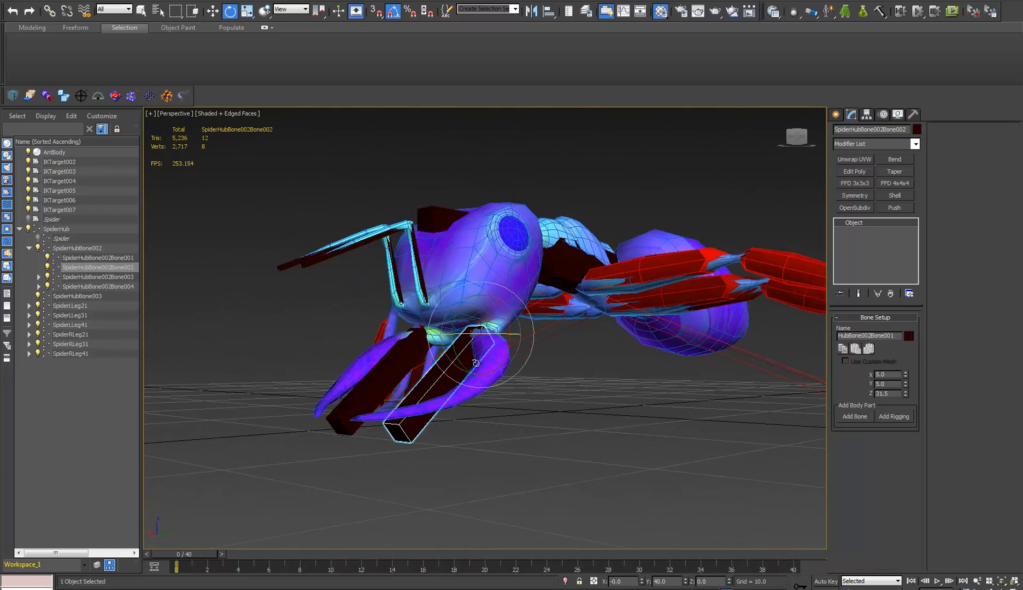
{"action": "scroll", "coordinate": [473, 371], "scroll_direction": "down", "scroll_amount": 2}
{"action": "middle_click_drag", "start_coordinate": [466, 386], "coordinate": [441, 365], "text": "alt"}
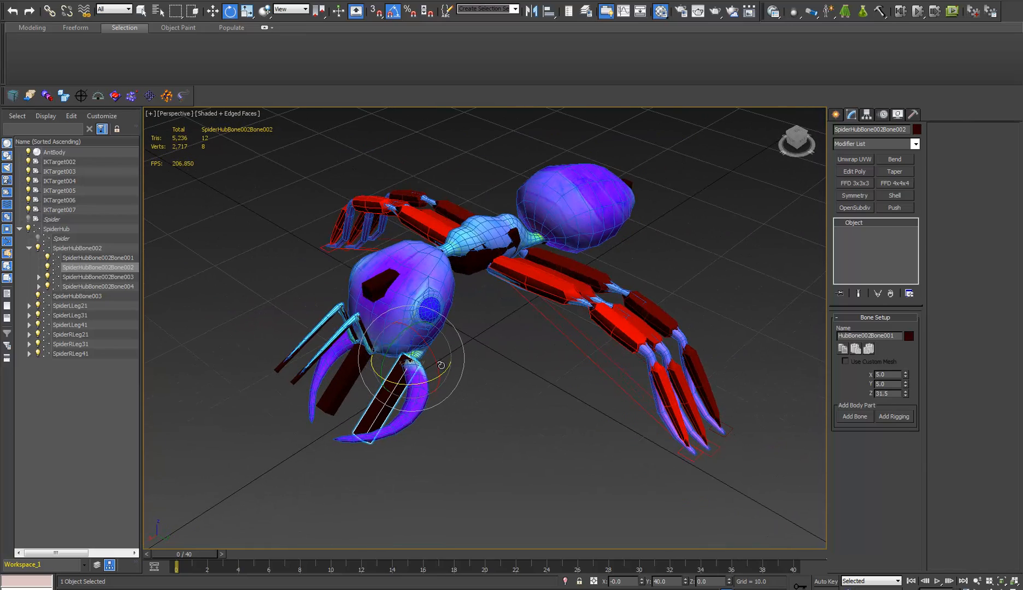
{"action": "left_click", "coordinate": [302, 10]}
{"action": "left_click", "coordinate": [278, 47]}
Step: Test-rotate the mandible bones about their local axes, one alone and both together
{"action": "left_click_drag", "start_coordinate": [425, 387], "coordinate": [480, 409]}
{"action": "middle_click_drag", "start_coordinate": [480, 409], "coordinate": [454, 373], "text": "alt"}
{"action": "key", "text": "ctrl+z"}
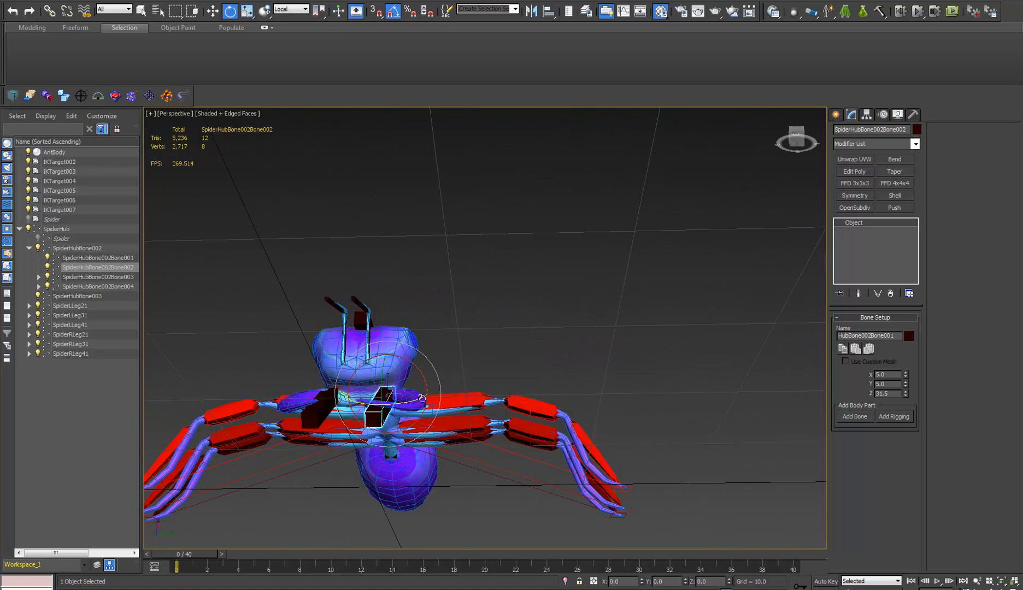
{"action": "left_click", "coordinate": [324, 418], "text": "ctrl"}
{"action": "left_click_drag", "start_coordinate": [354, 416], "coordinate": [346, 429]}
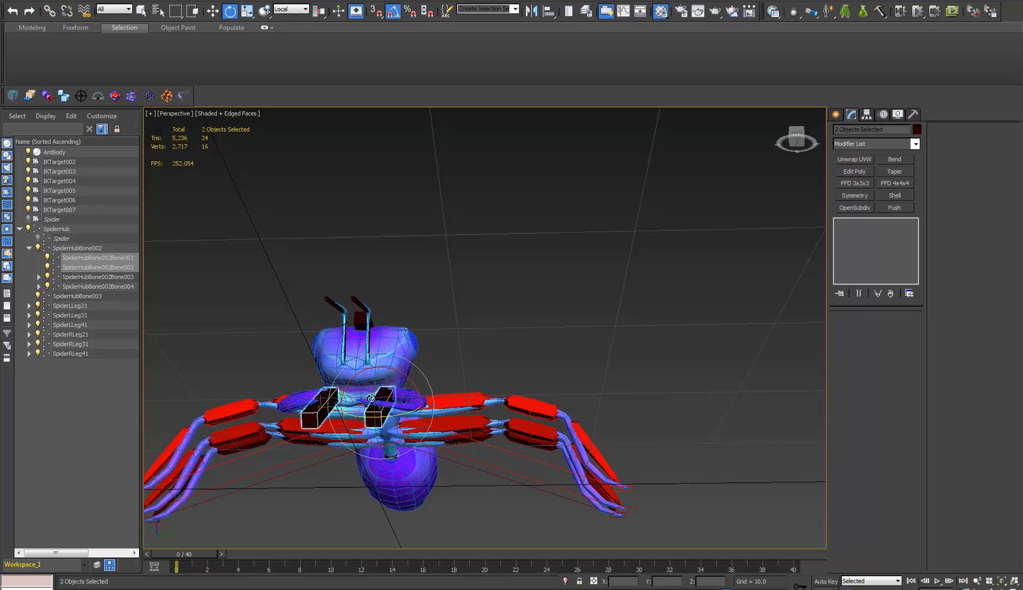
{"action": "middle_click_drag", "start_coordinate": [371, 397], "coordinate": [390, 399], "text": "alt"}
{"action": "left_click", "coordinate": [389, 399]}
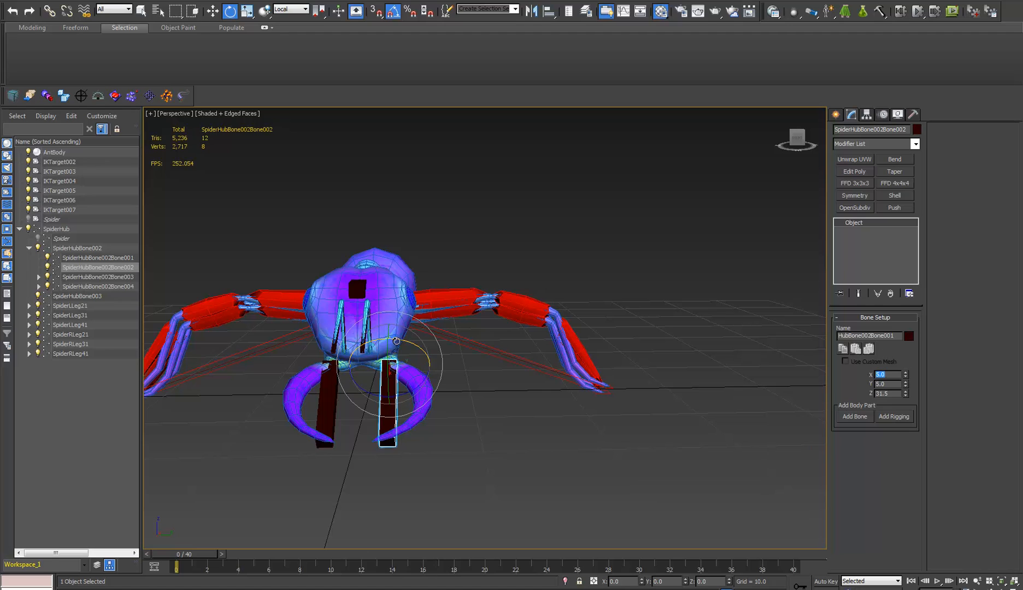
{"action": "left_click_drag", "start_coordinate": [398, 341], "coordinate": [492, 353]}
{"action": "middle_click_drag", "start_coordinate": [351, 429], "coordinate": [350, 412], "text": "alt"}
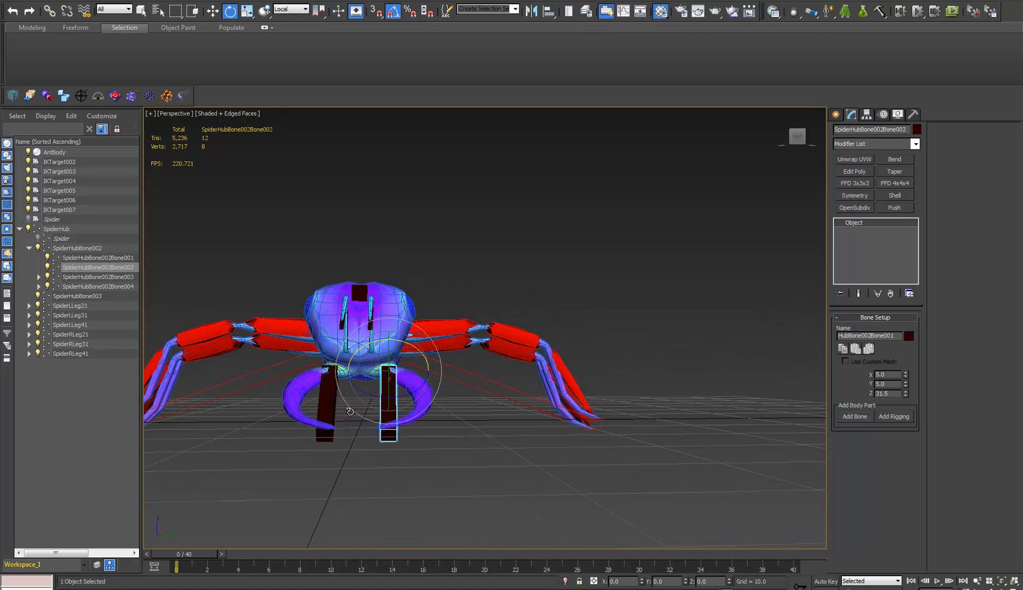
{"action": "left_click", "coordinate": [323, 415], "text": "ctrl"}
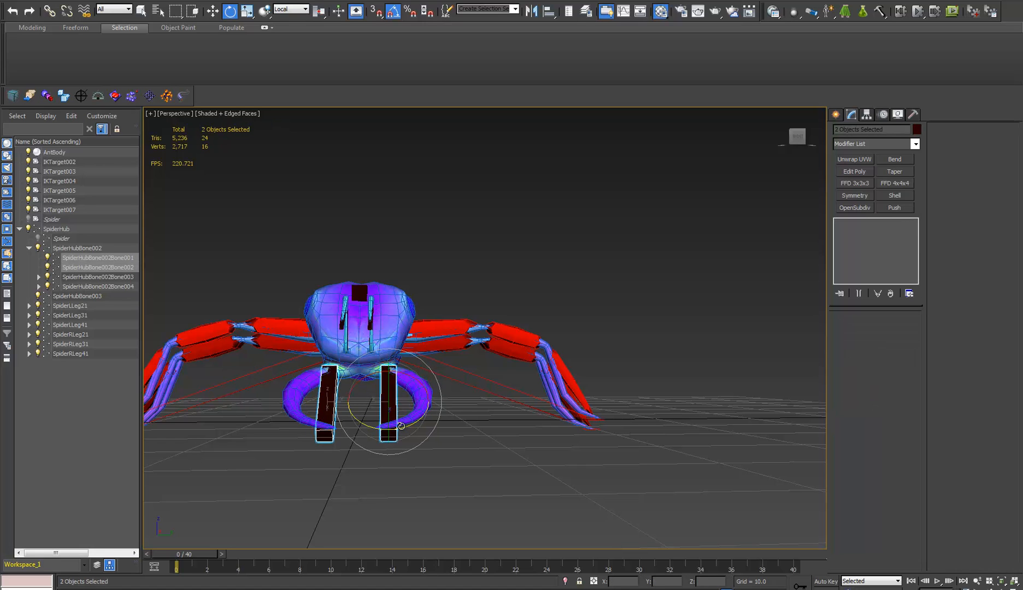
{"action": "mouse_move", "coordinate": [402, 425]}
{"action": "left_mouse_down"}
{"action": "mouse_move", "coordinate": [453, 427]}
{"action": "mouse_move", "coordinate": [420, 428]}
{"action": "left_mouse_up"}
Step: Test the leg IK by raising the spider hub to a height of about 33, and undo the move
{"action": "middle_click_drag", "start_coordinate": [448, 363], "coordinate": [326, 347], "text": "alt"}
{"action": "scroll", "coordinate": [344, 345], "scroll_direction": "up", "scroll_amount": 3}
{"action": "scroll", "coordinate": [385, 344], "scroll_direction": "up", "scroll_amount": 3}
{"action": "left_click", "coordinate": [521, 395]}
{"action": "middle_click_drag", "start_coordinate": [516, 392], "coordinate": [428, 319], "text": "alt"}
{"action": "middle_click_drag", "start_coordinate": [532, 259], "coordinate": [464, 295], "text": "alt"}
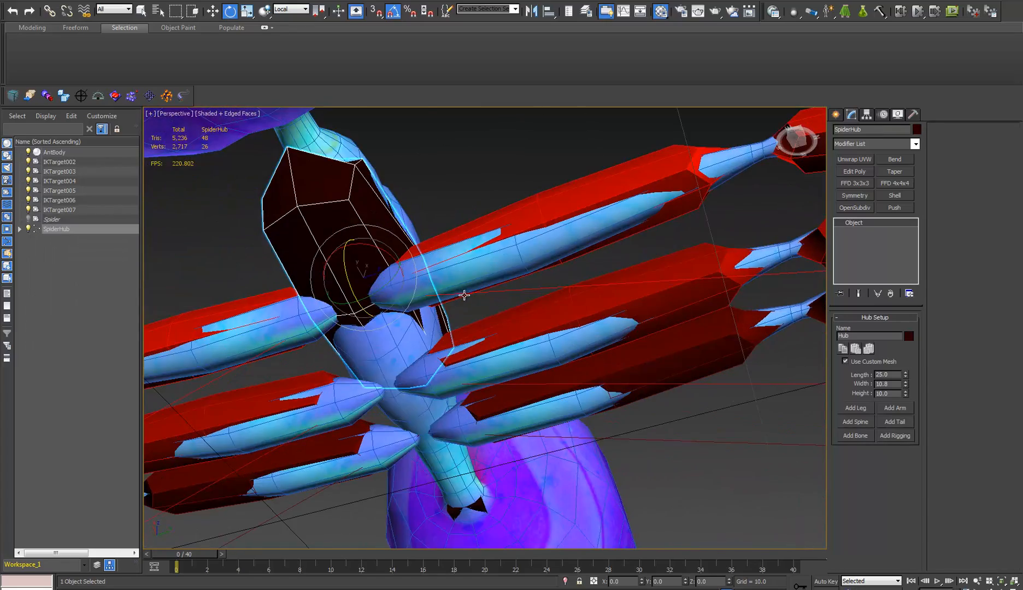
{"action": "middle_click_drag", "start_coordinate": [393, 299], "coordinate": [447, 281], "text": "alt"}
{"action": "scroll", "coordinate": [480, 324], "scroll_direction": "down", "scroll_amount": 5}
{"action": "key", "text": "w"}
{"action": "left_click_drag", "start_coordinate": [433, 266], "coordinate": [434, 122]}
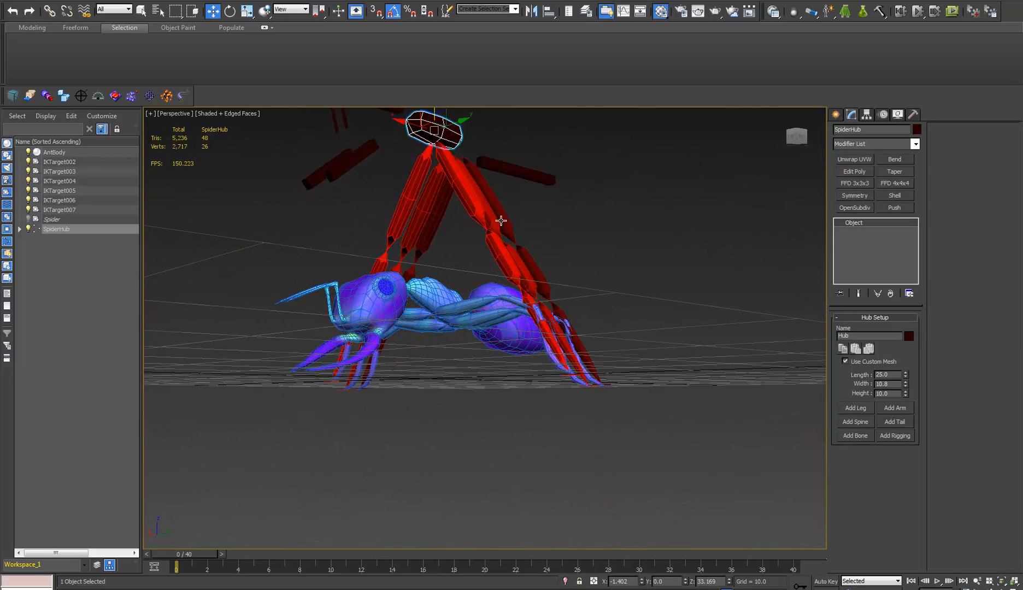
{"action": "middle_click_drag", "start_coordinate": [498, 219], "coordinate": [477, 248], "text": "alt"}
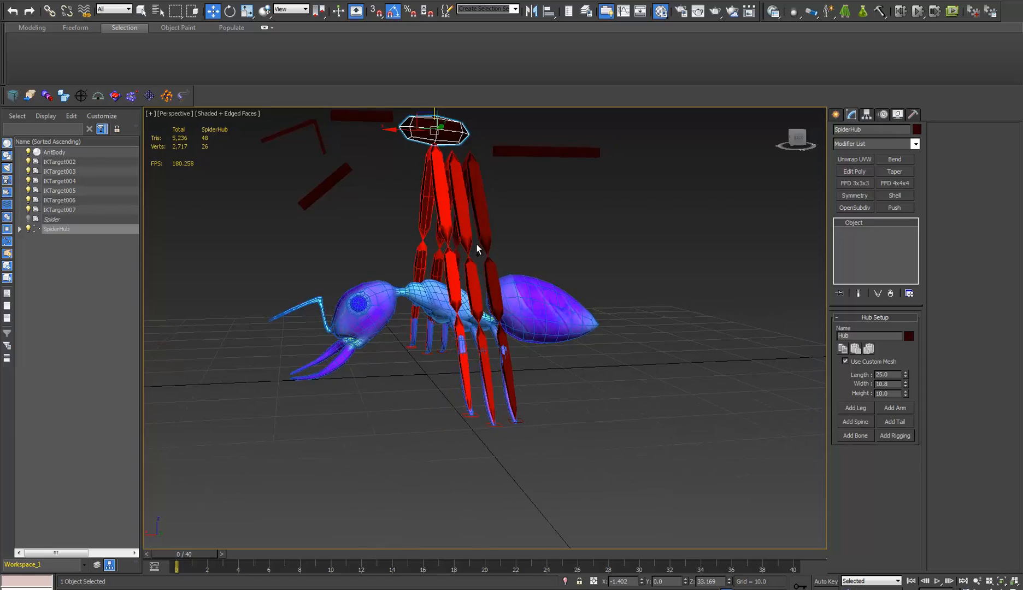
{"action": "key", "text": "ctrl+z"}
Step: Select the ant body mesh and frame the whole ant in the perspective view
{"action": "middle_click_drag", "start_coordinate": [435, 293], "coordinate": [492, 287], "text": "alt"}
{"action": "left_click", "coordinate": [502, 310]}
{"action": "scroll", "coordinate": [440, 343], "scroll_direction": "up", "scroll_amount": 3}
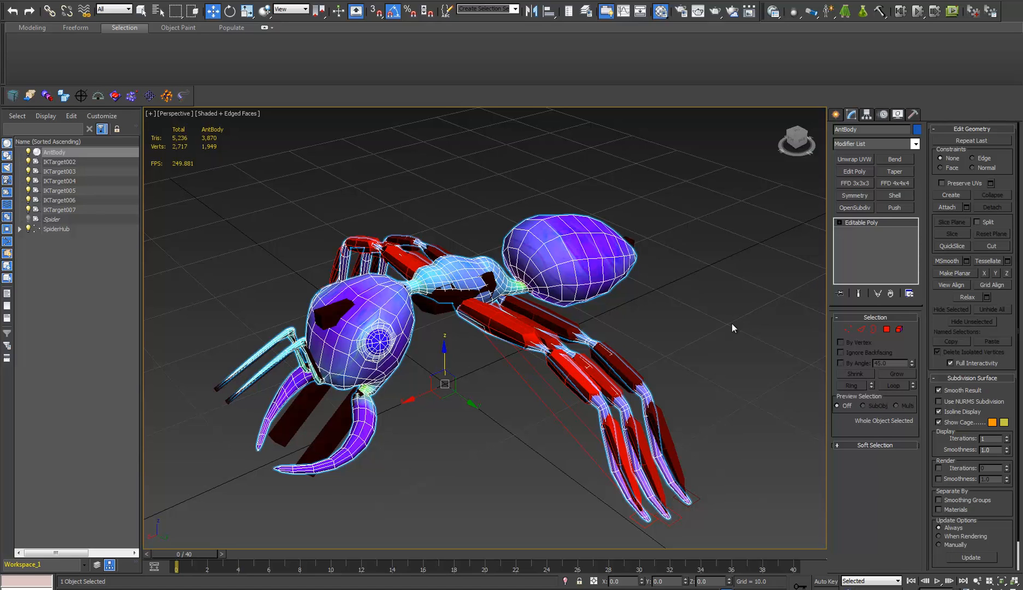
{"action": "middle_click_drag", "start_coordinate": [481, 327], "coordinate": [504, 323]}
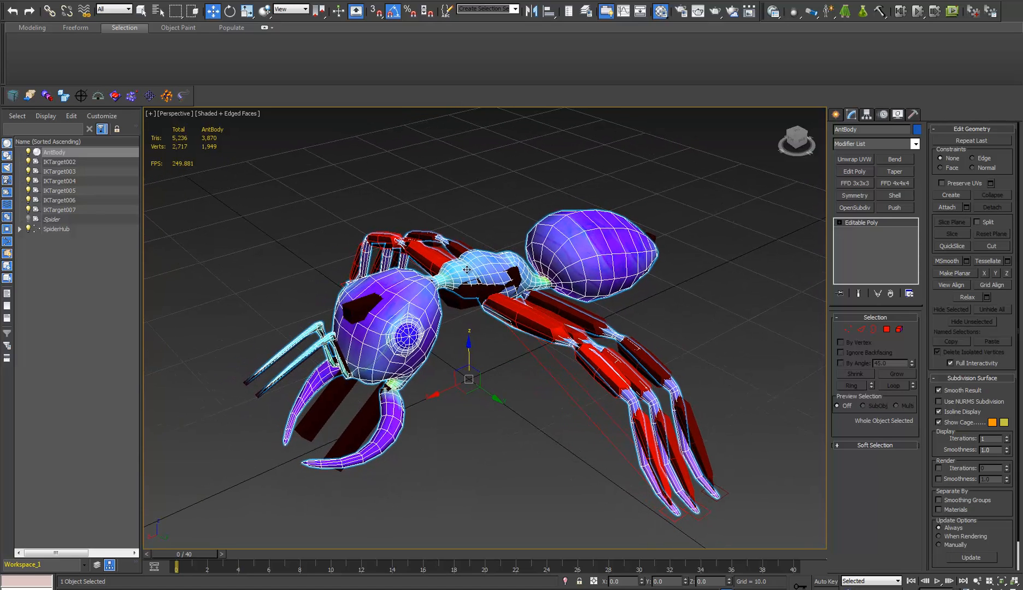